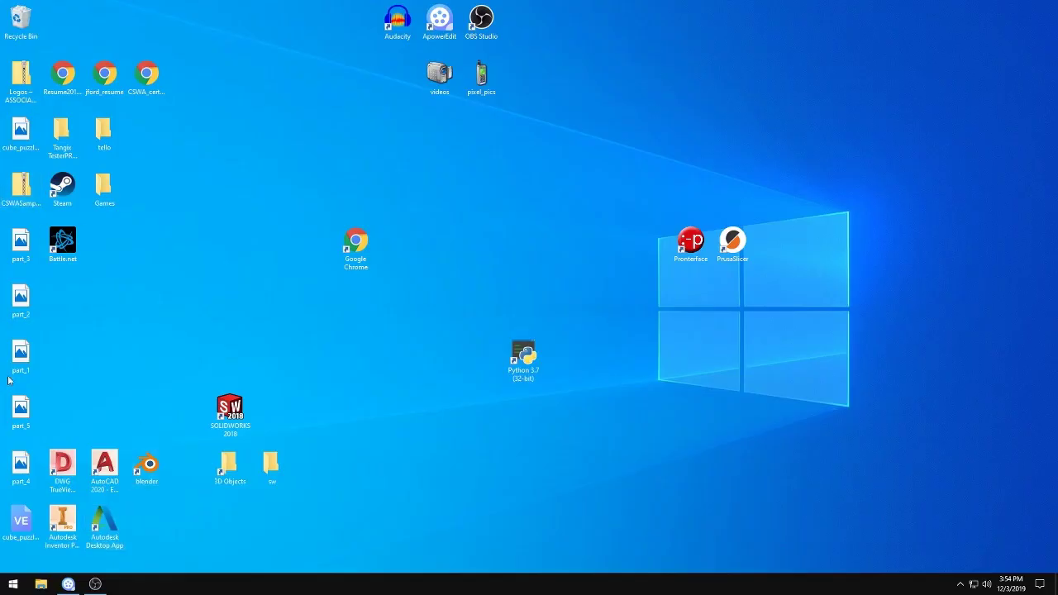
# - Launch SOLIDWORKS 2018 from its desktop shortcut and wait for the Welcome window
pyautogui.doubleClick(245, 415)
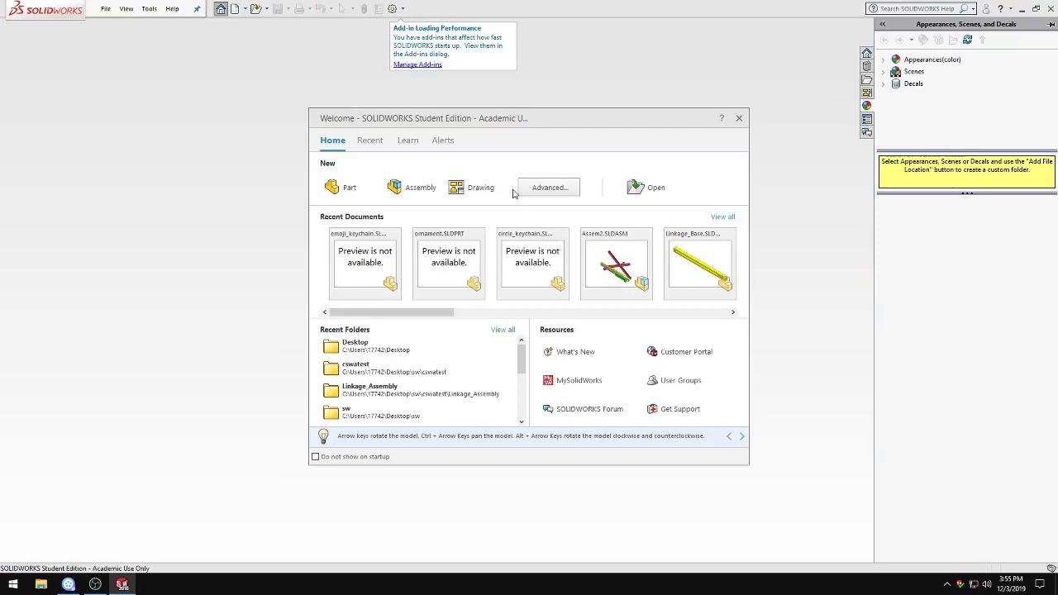
# - Dismiss the Welcome window, create a blank Part1 document, and hide the screen recorder
pyautogui.press('Escape')
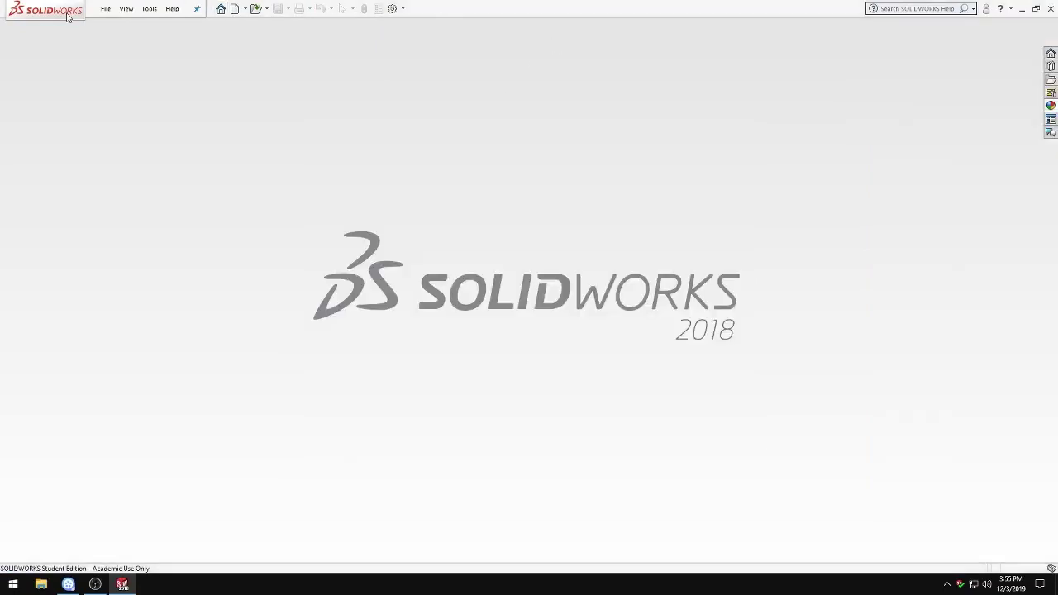
pyautogui.click(235, 9)
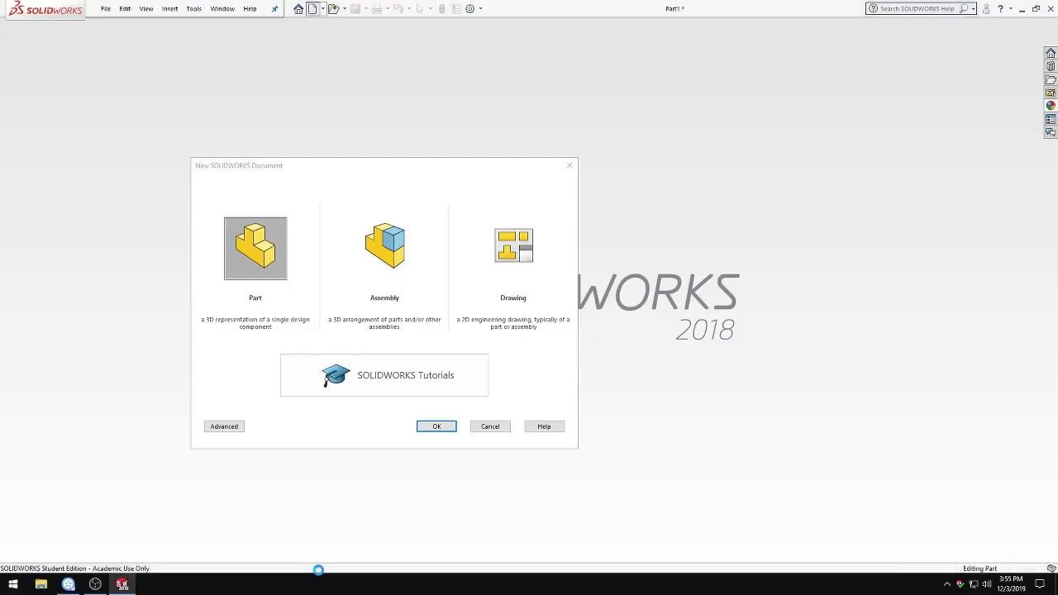
pyautogui.press('Return')
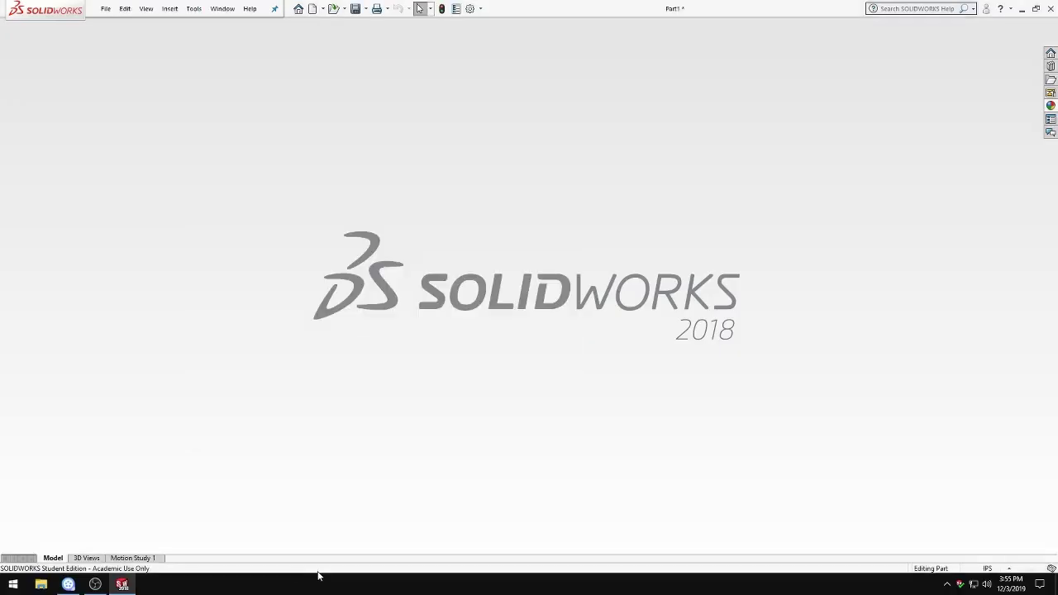
pyautogui.click(93, 590)
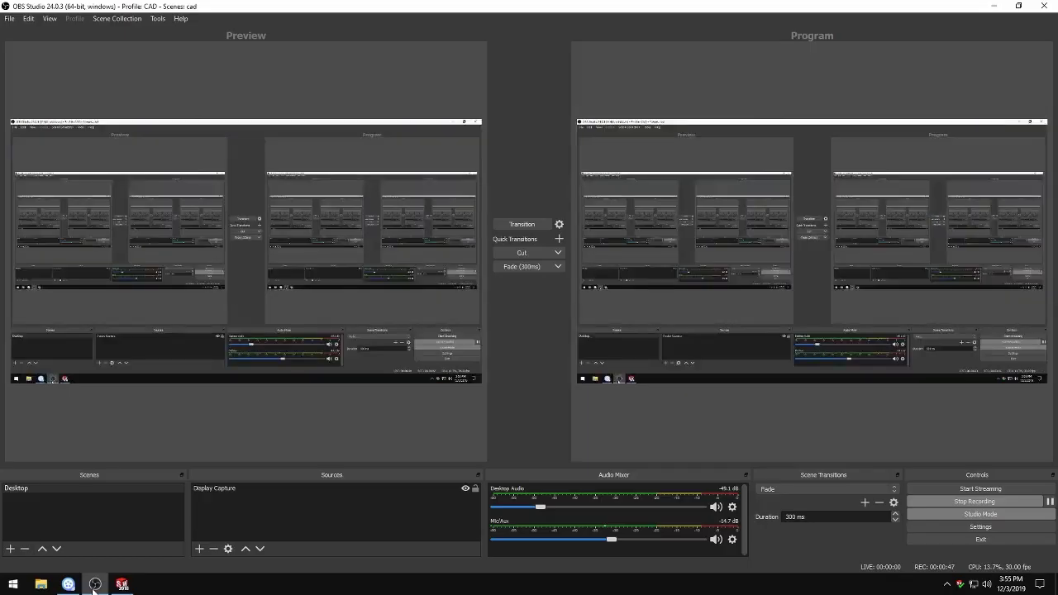
pyautogui.click(93, 584)
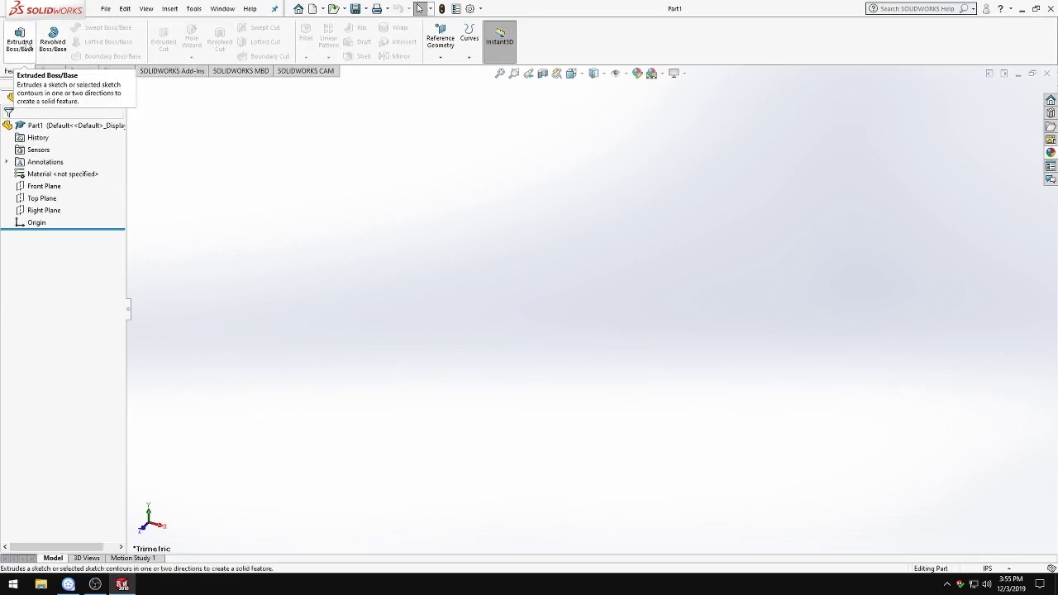
# - Start an extrude sketch on the Front Plane and draw the bottom and left flange edges from the origin
pyautogui.click(19, 39)
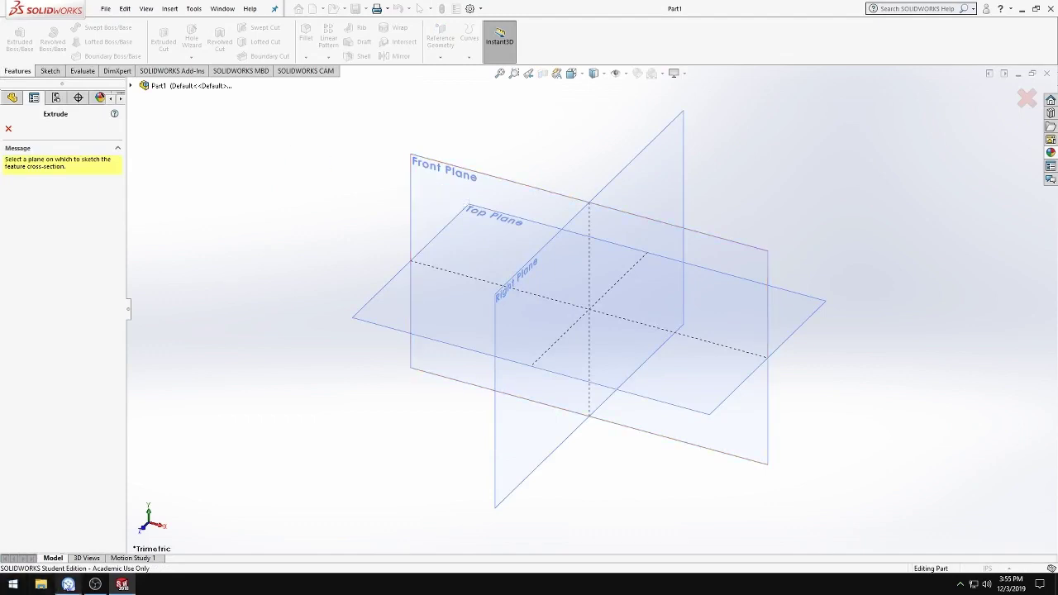
pyautogui.click(424, 205)
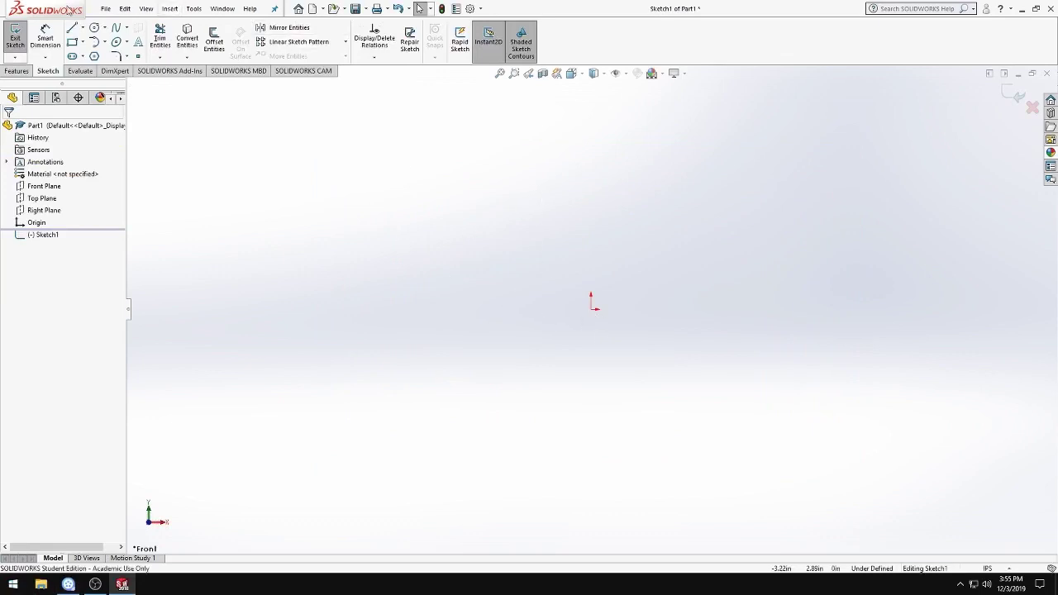
pyautogui.click(72, 27)
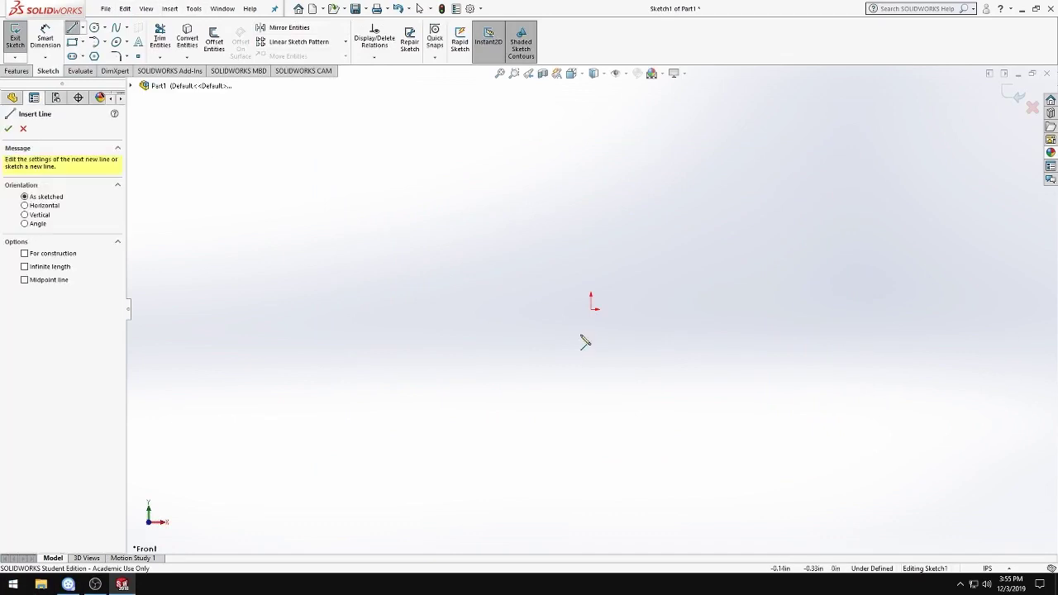
pyautogui.click(591, 308)
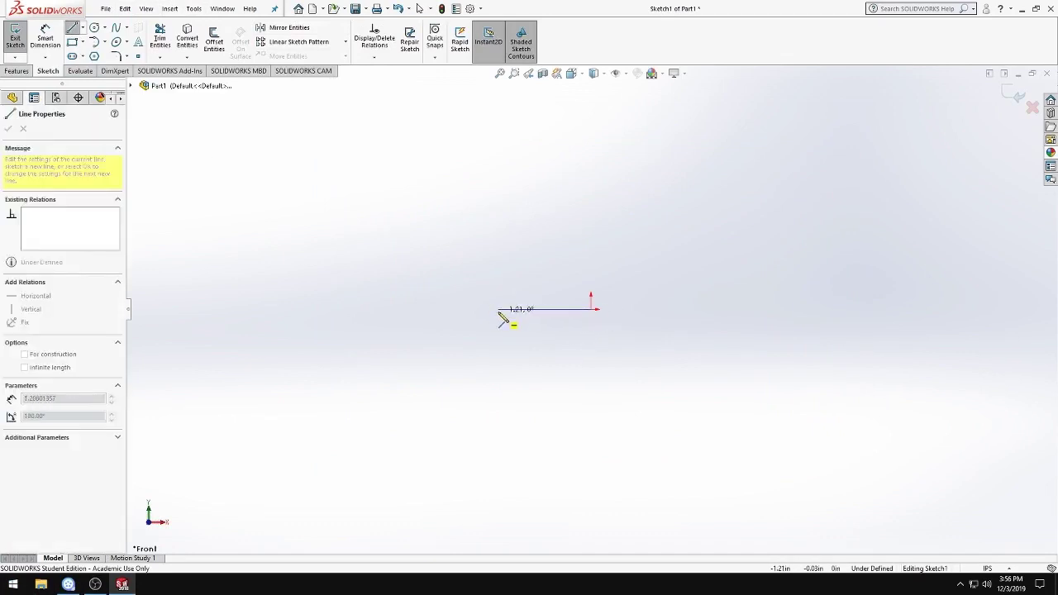
pyautogui.click(498, 309)
pyautogui.click(497, 274)
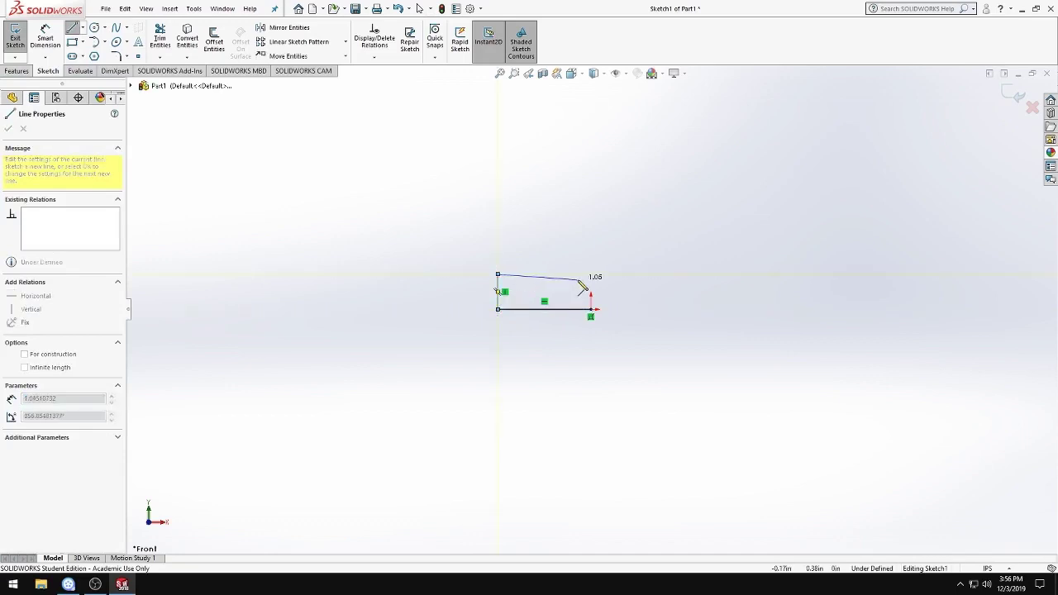
pyautogui.click(581, 273)
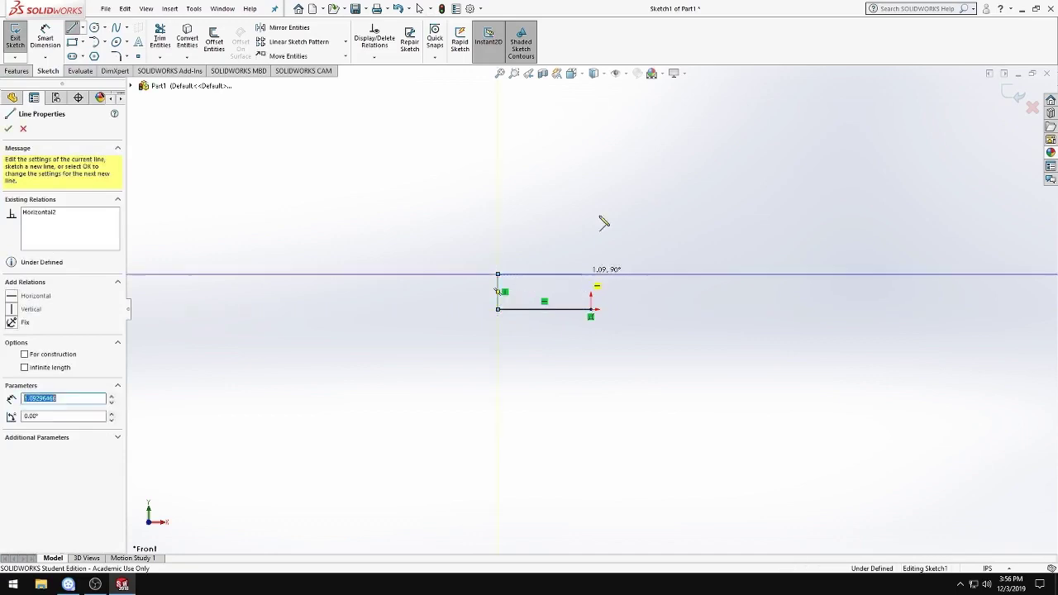
# - Draw the stem and right flange, closing the T outline at the origin
pyautogui.click(581, 161)
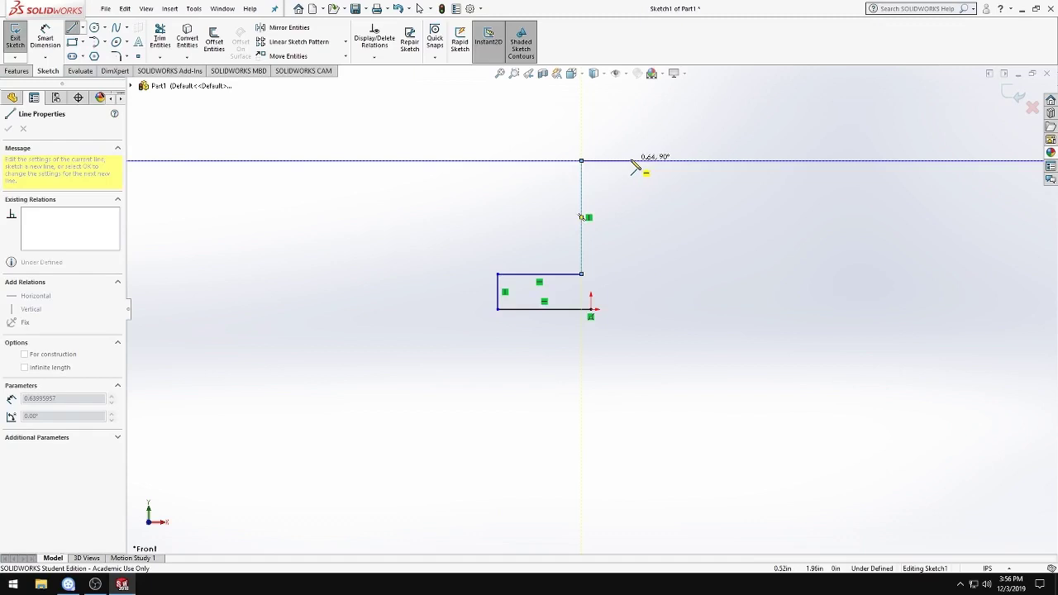
pyautogui.click(630, 161)
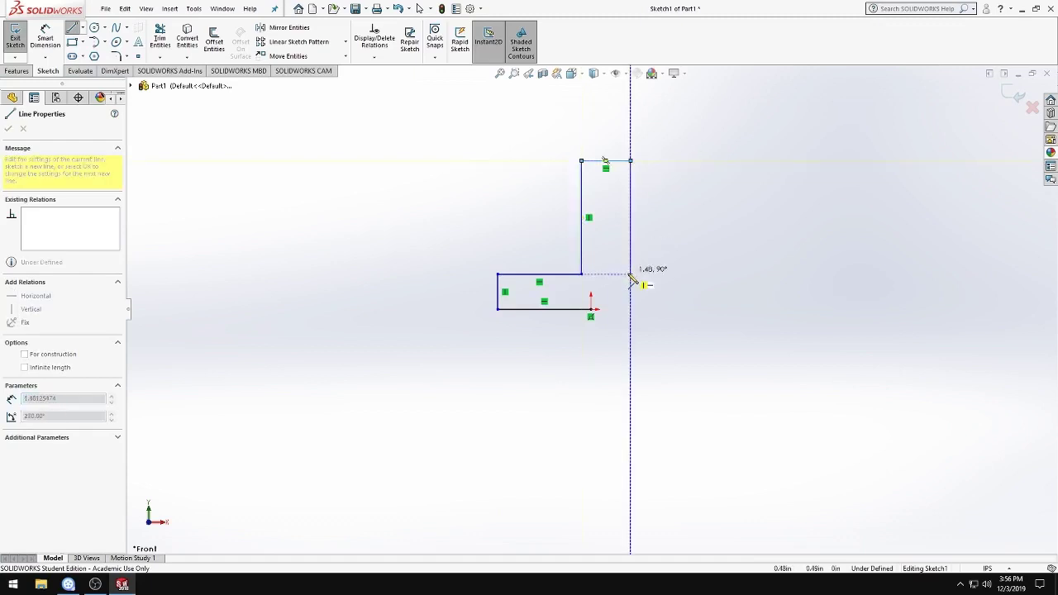
pyautogui.click(630, 274)
pyautogui.click(691, 274)
pyautogui.click(691, 309)
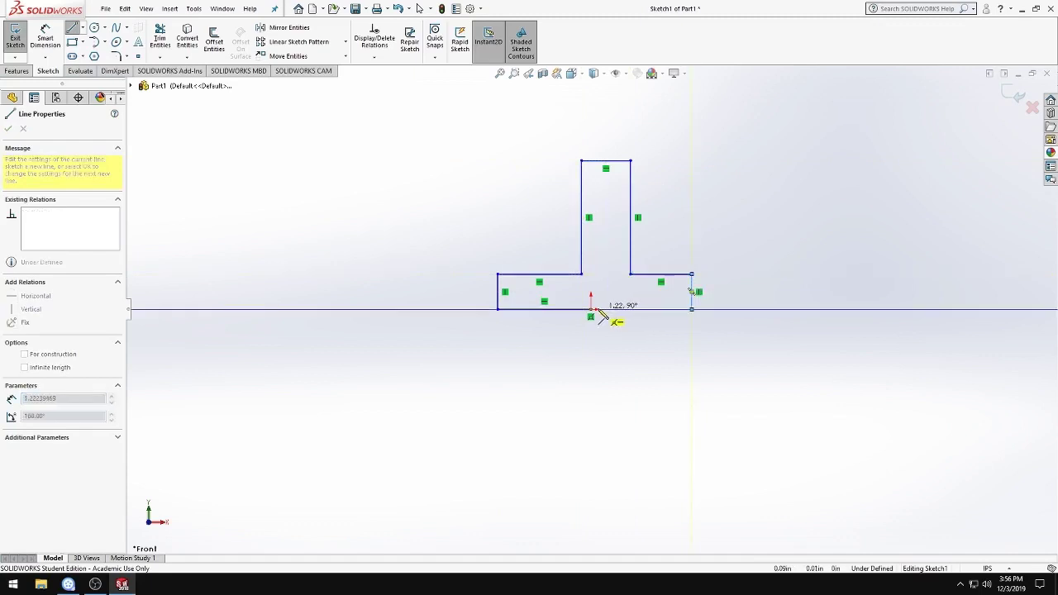
pyautogui.click(591, 310)
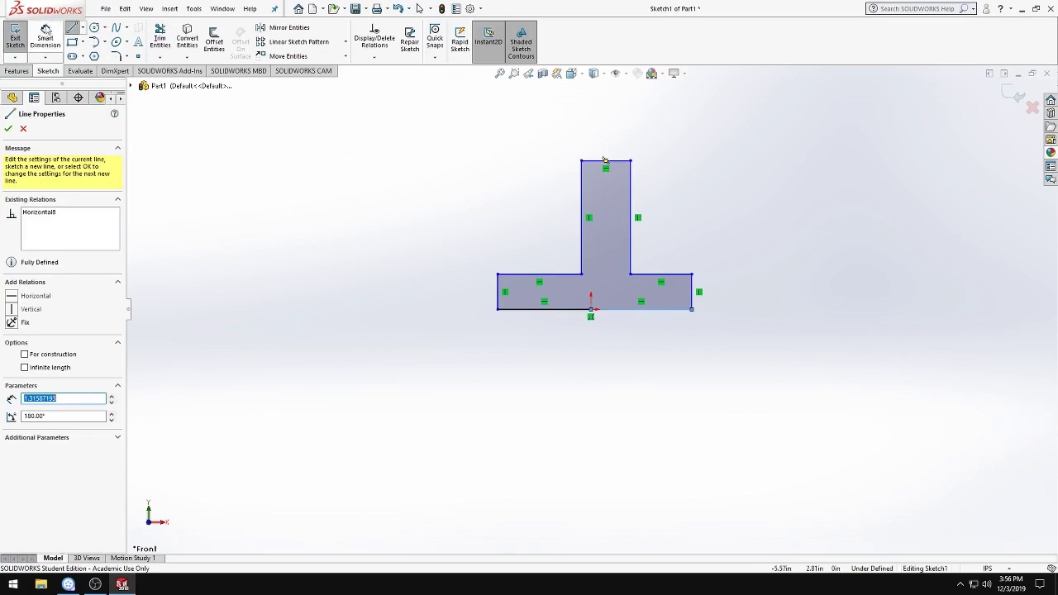
# - Dimension the stem width as 1.00 and the overall flange width as 3.00
pyautogui.click(46, 38)
pyautogui.click(614, 162)
pyautogui.click(610, 134)
pyautogui.write('1')
pyautogui.press('Return')
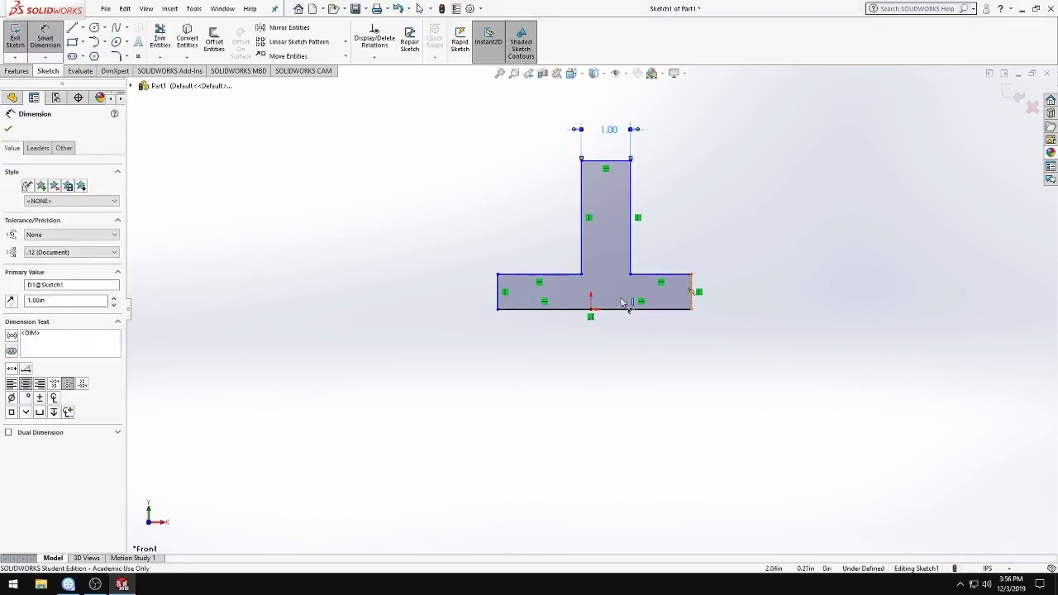
pyautogui.click(498, 289)
pyautogui.click(690, 293)
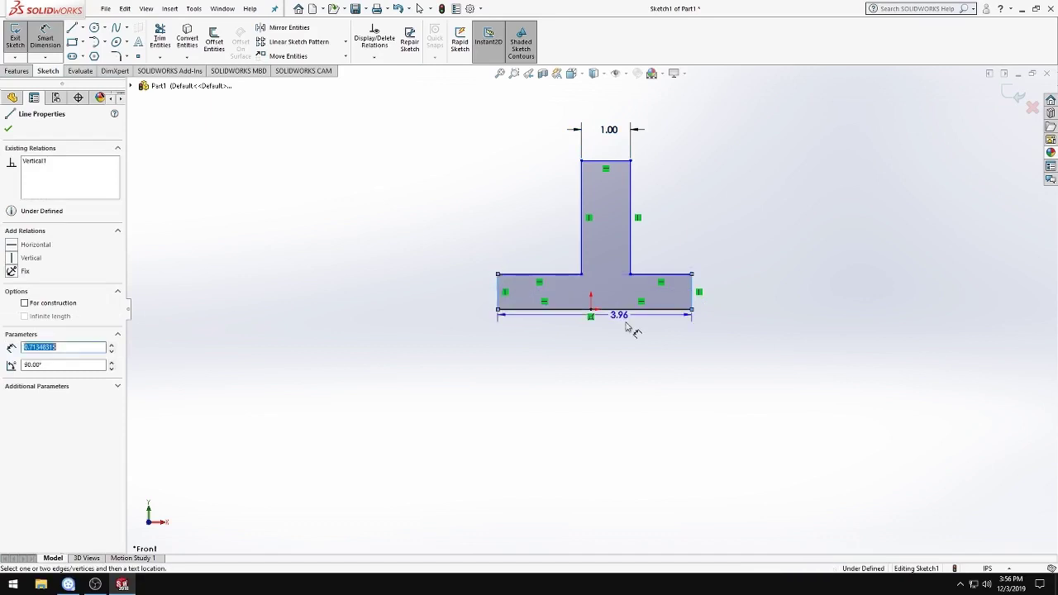
pyautogui.click(605, 401)
pyautogui.write('3.00in')
pyautogui.press('Return')
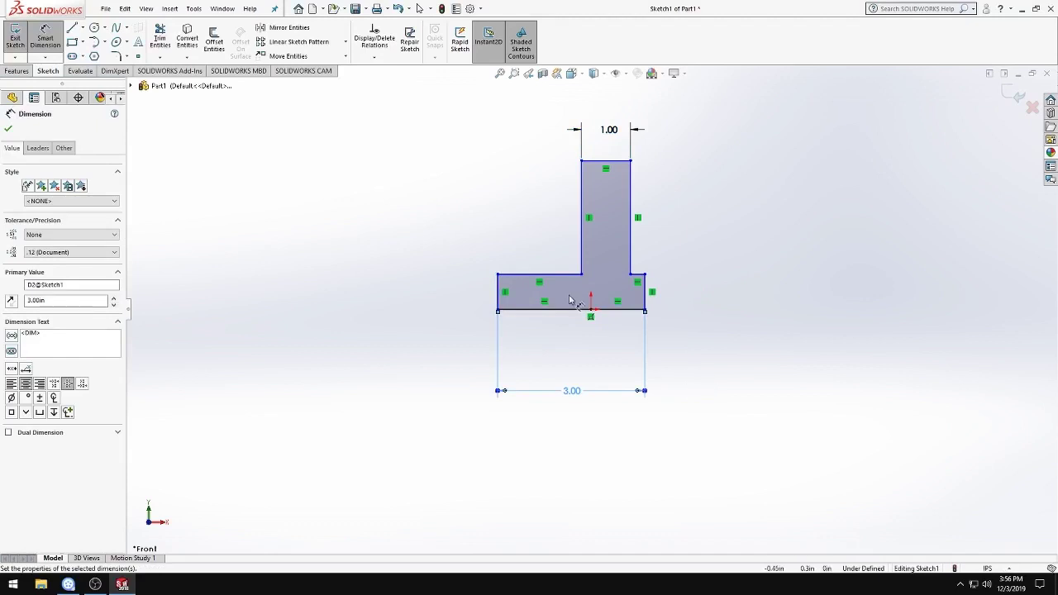
# - Set the right flange step width to 1.00 and fit the sketch in view
pyautogui.scroll(-2, 637, 284)
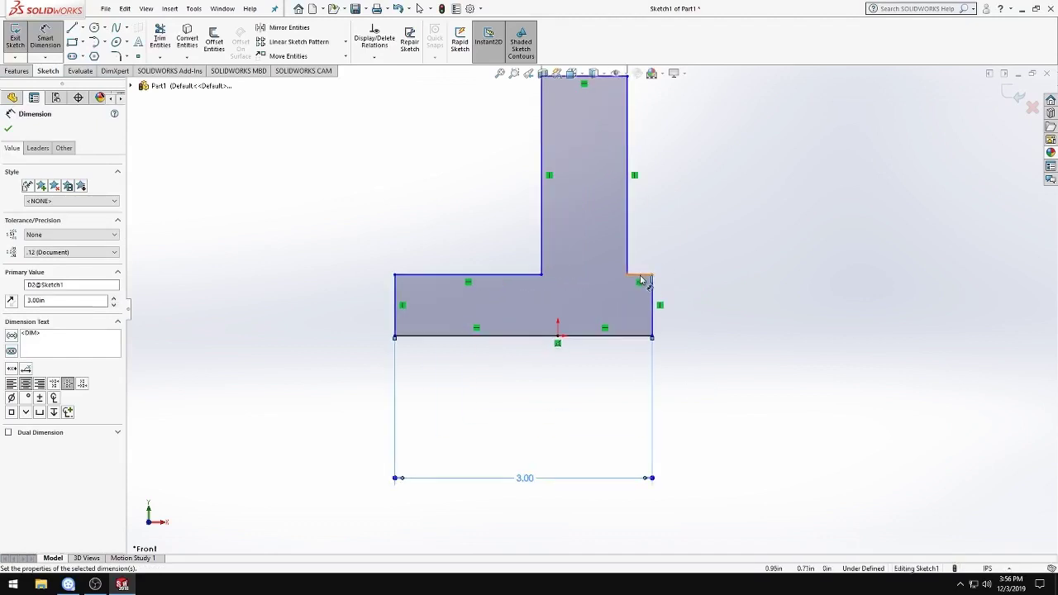
pyautogui.click(638, 273)
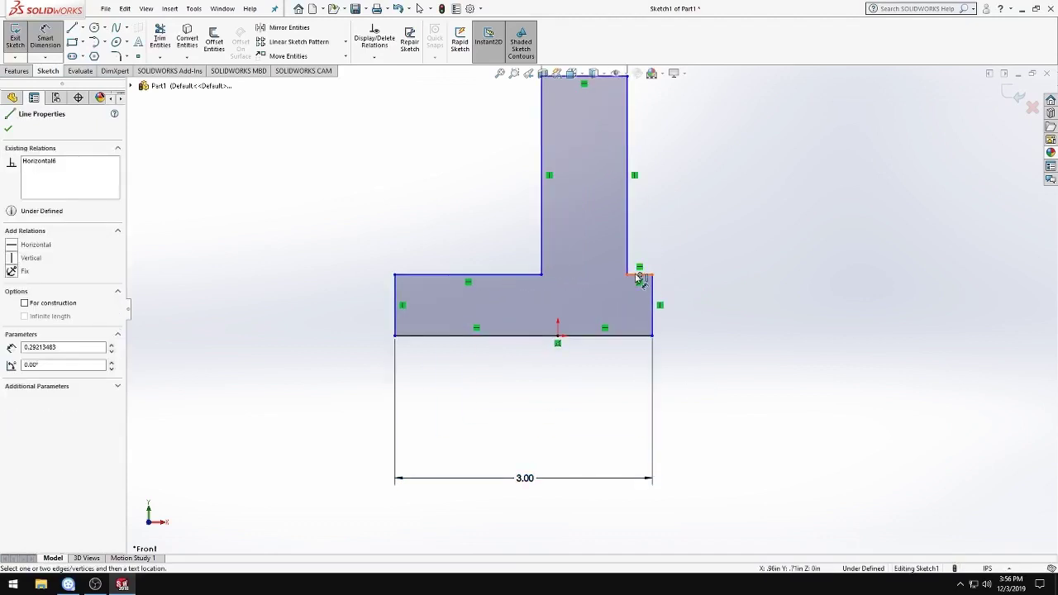
pyautogui.press('Escape')
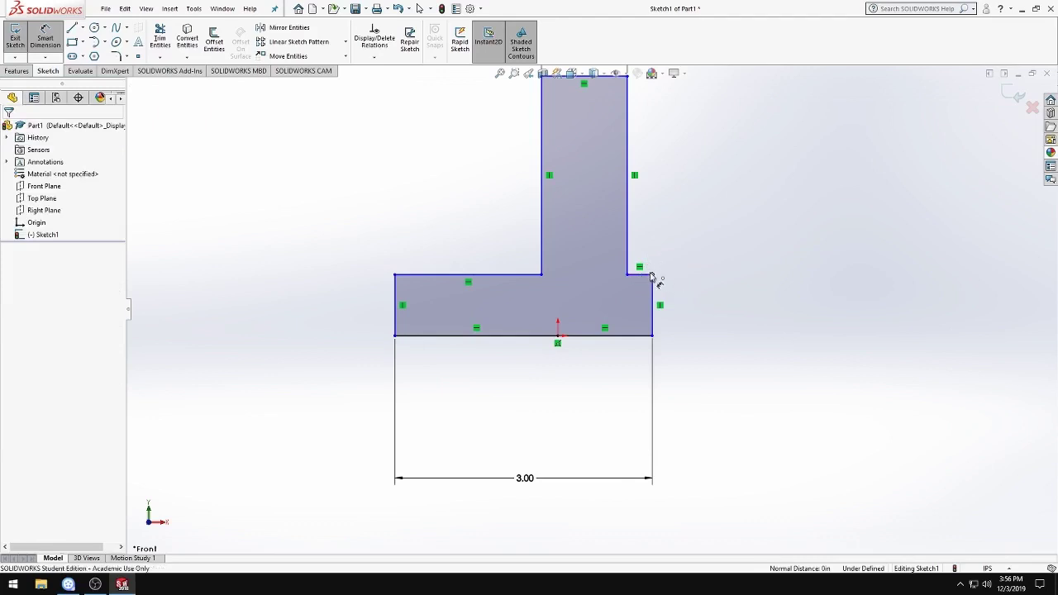
pyautogui.click(645, 274)
pyautogui.click(642, 240)
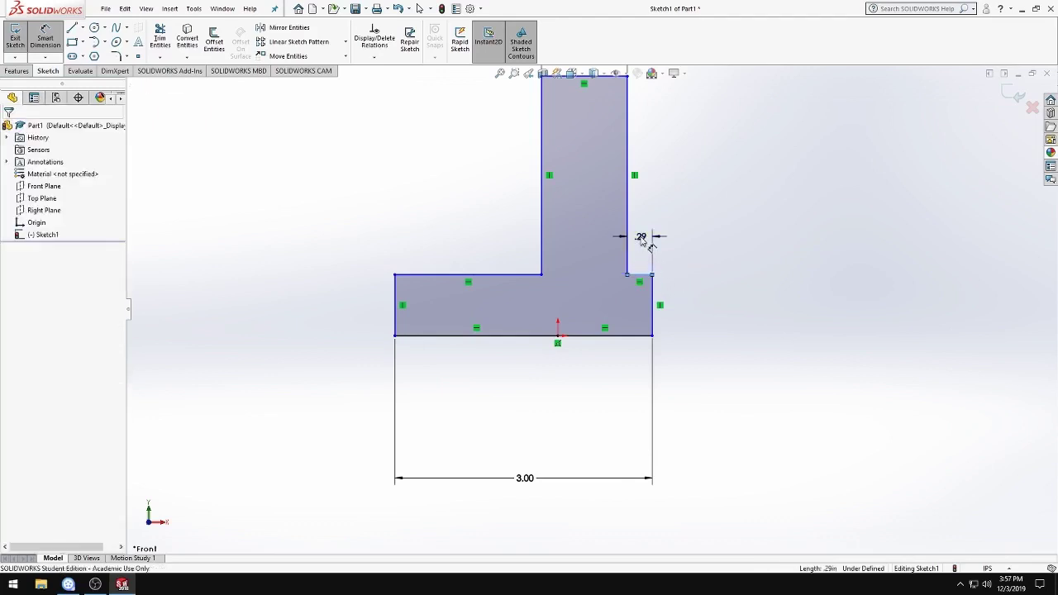
pyautogui.write('1')
pyautogui.press('Return')
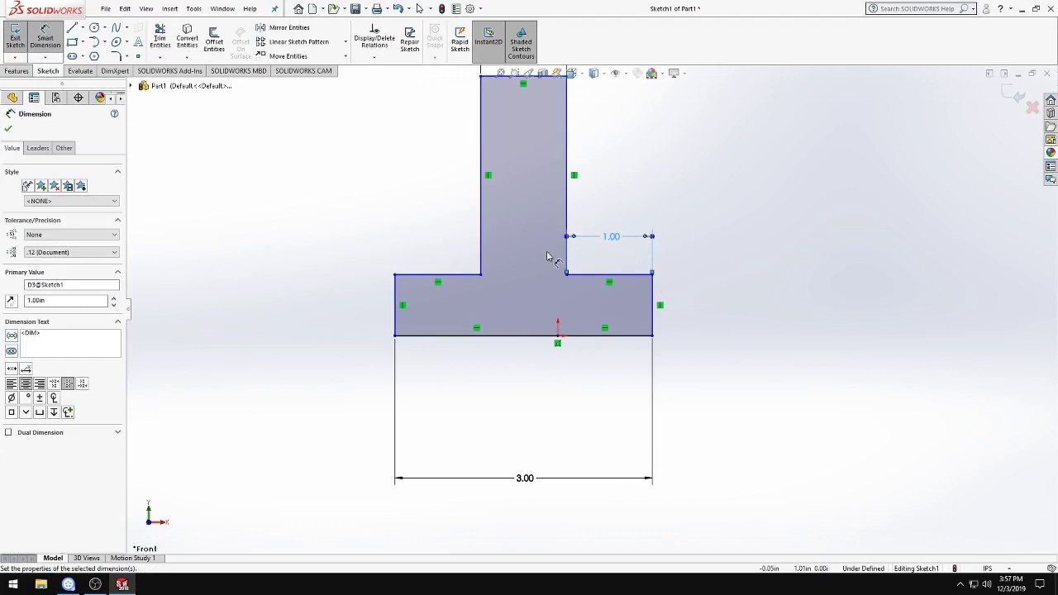
pyautogui.press('z')
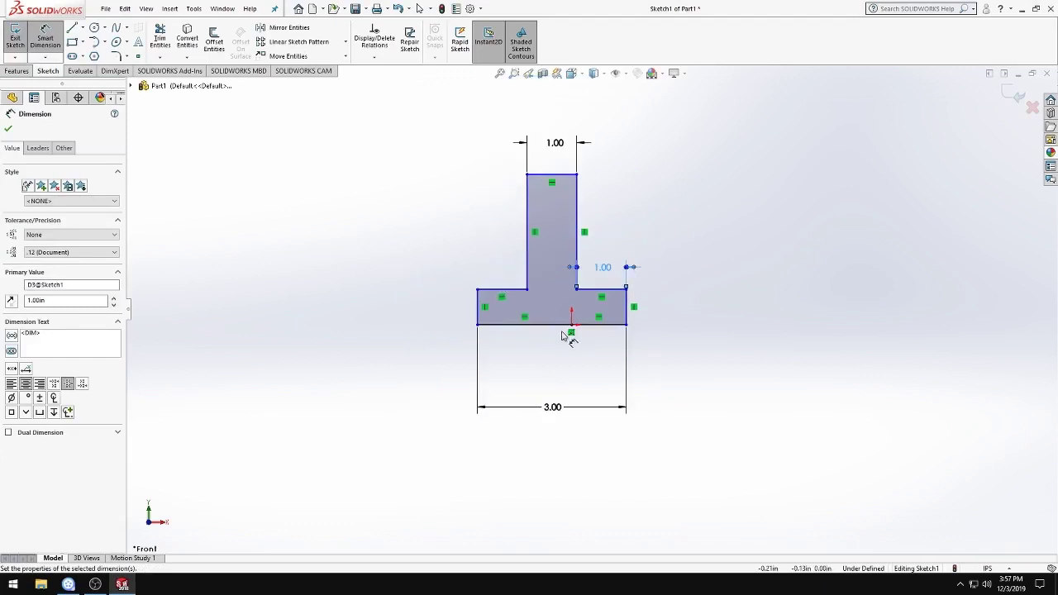
pyautogui.scroll(-1, 552, 292)
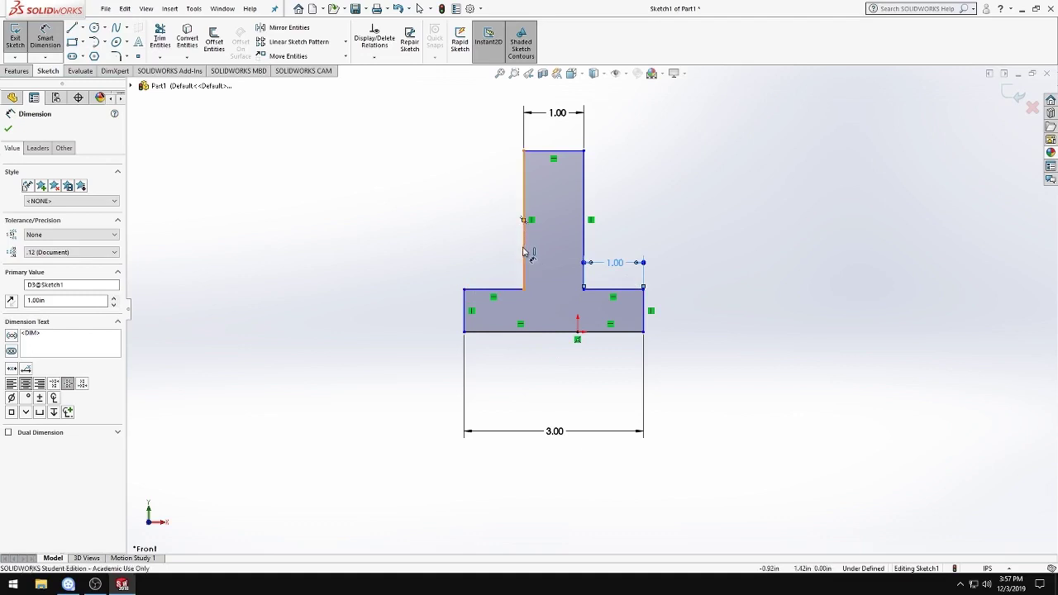
# - Dimension the heights: stem 2.00, base 1.00 and upright 2.00
pyautogui.click(524, 245)
pyautogui.click(414, 250)
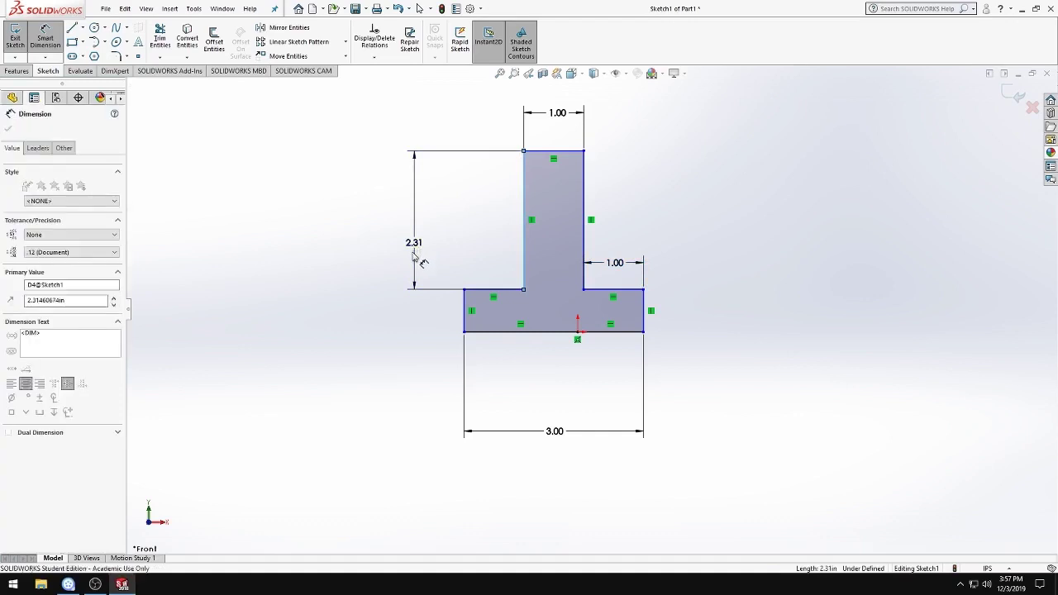
pyautogui.press('Return')
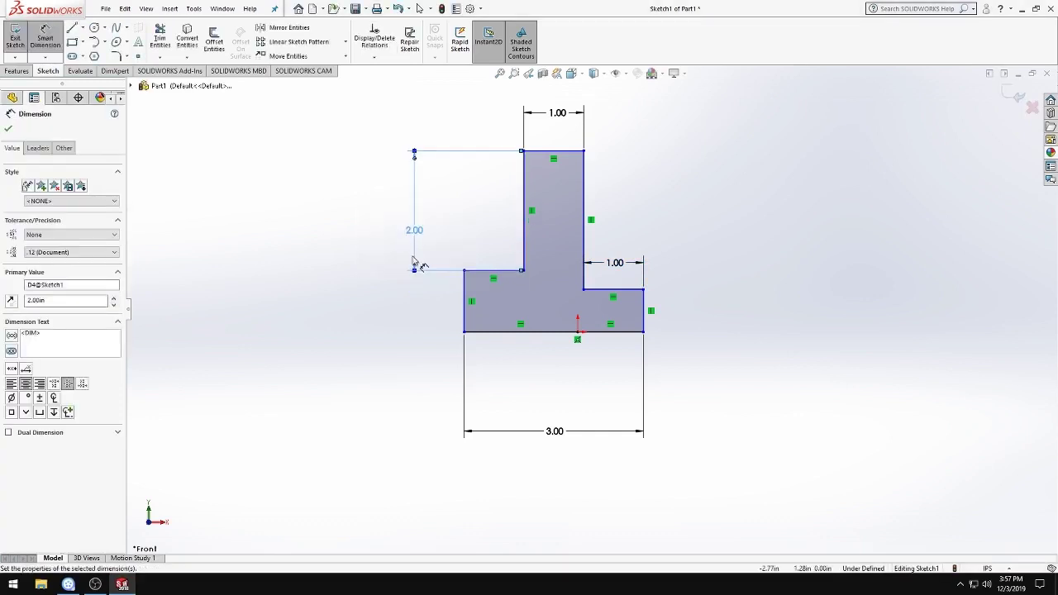
pyautogui.click(464, 298)
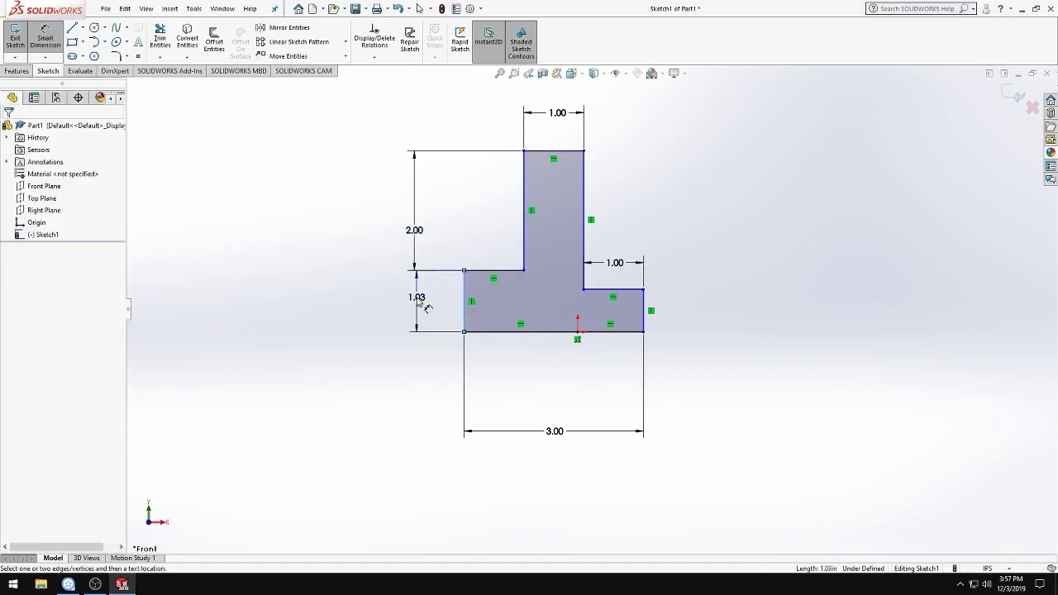
pyautogui.click(423, 306)
pyautogui.press('Return')
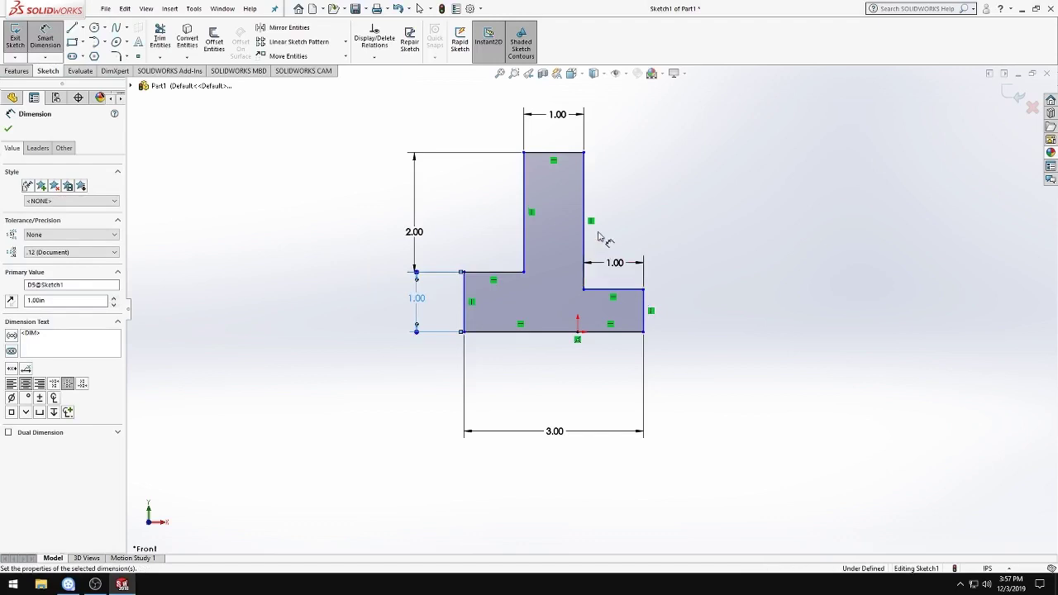
pyautogui.click(584, 215)
pyautogui.click(709, 211)
pyautogui.write('2')
pyautogui.press('Return')
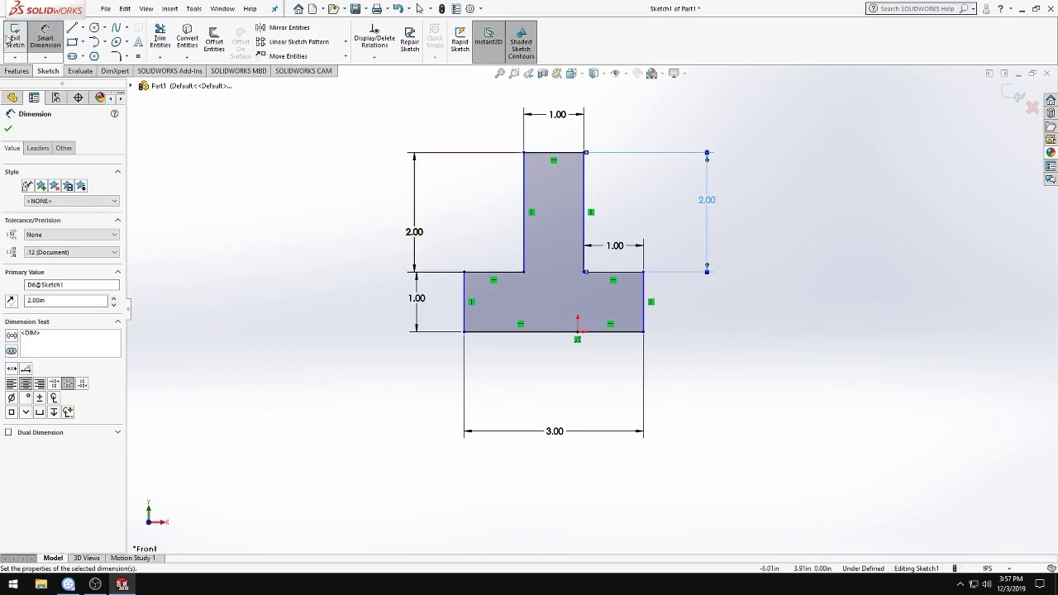
# - Extrude the T sketch into a solid 1.00 in deep as Boss-Extrude1
pyautogui.press('Escape')
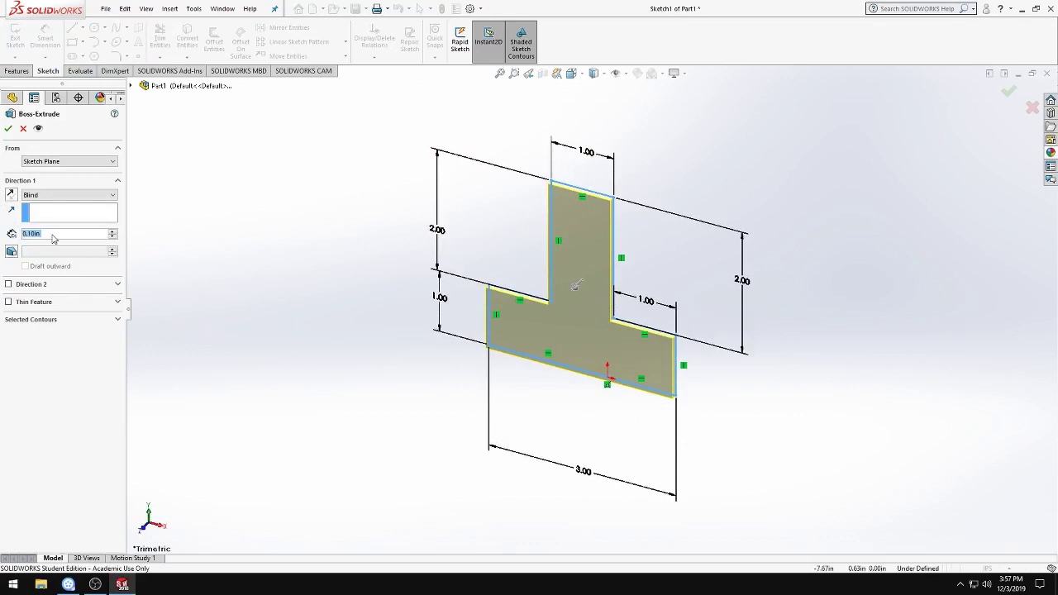
pyautogui.write('1')
pyautogui.press('Return')
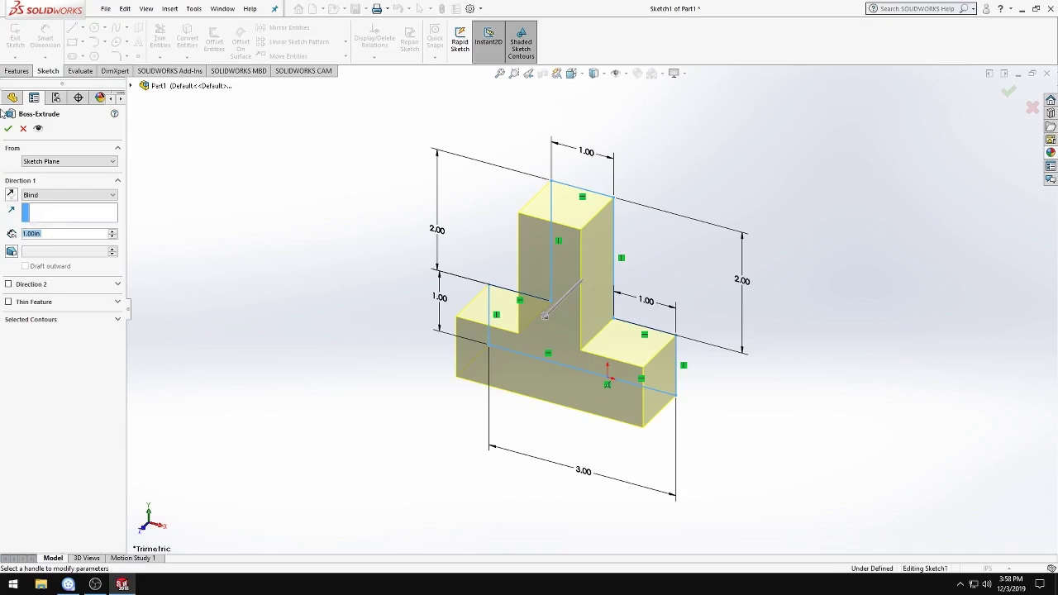
pyautogui.click(9, 129)
# - Orbit the part to inspect its sides and top, then return to a front view
pyautogui.moveTo(522, 396)
pyautogui.mouseDown(button='middle')
pyautogui.moveTo(720, 406)
pyautogui.moveTo(576, 371)
pyautogui.moveTo(397, 358)
pyautogui.moveTo(559, 378)
pyautogui.moveTo(730, 421)
pyautogui.moveTo(517, 405)
pyautogui.moveTo(603, 449)
pyautogui.mouseUp(button='middle')
pyautogui.moveTo(590, 405)
pyautogui.mouseDown(button='middle')
pyautogui.moveTo(515, 373)
pyautogui.moveTo(567, 371)
pyautogui.moveTo(538, 348)
pyautogui.mouseUp(button='middle')
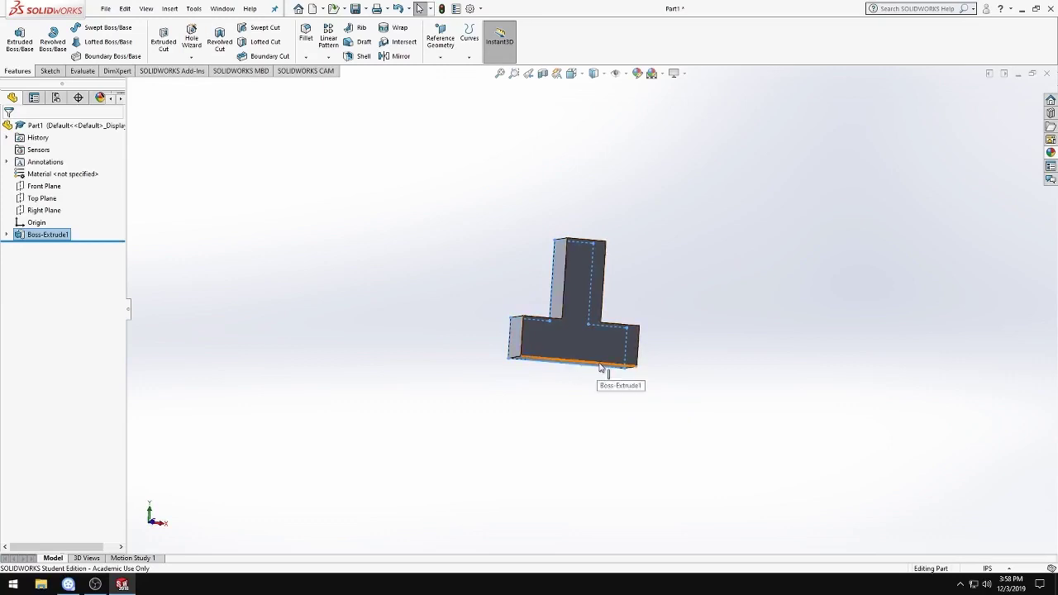
pyautogui.moveTo(606, 425); pyautogui.dragTo(559, 421, button='middle')
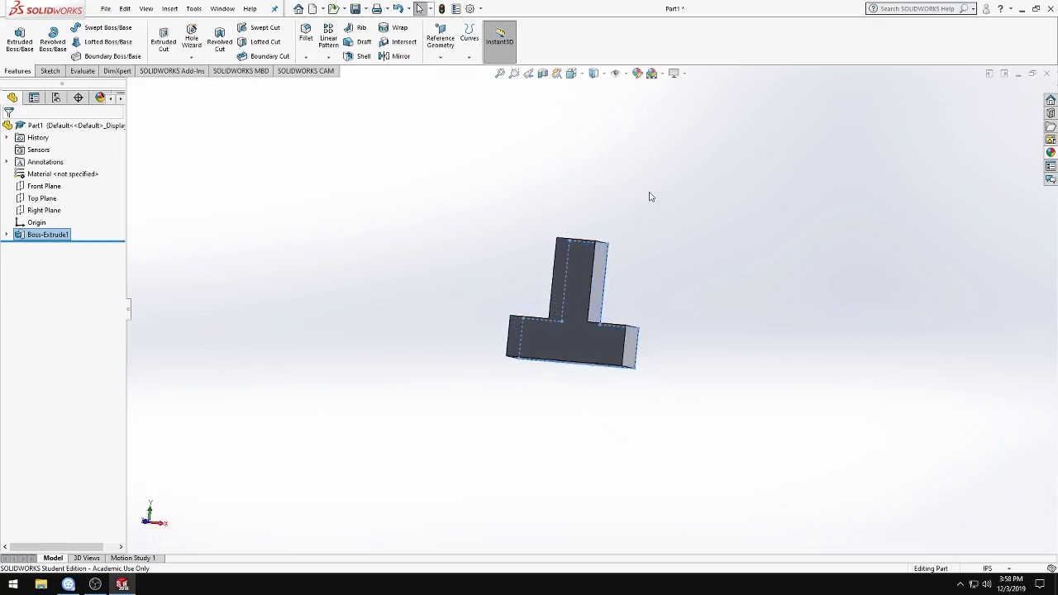
pyautogui.moveTo(644, 225); pyautogui.dragTo(607, 453, button='middle')
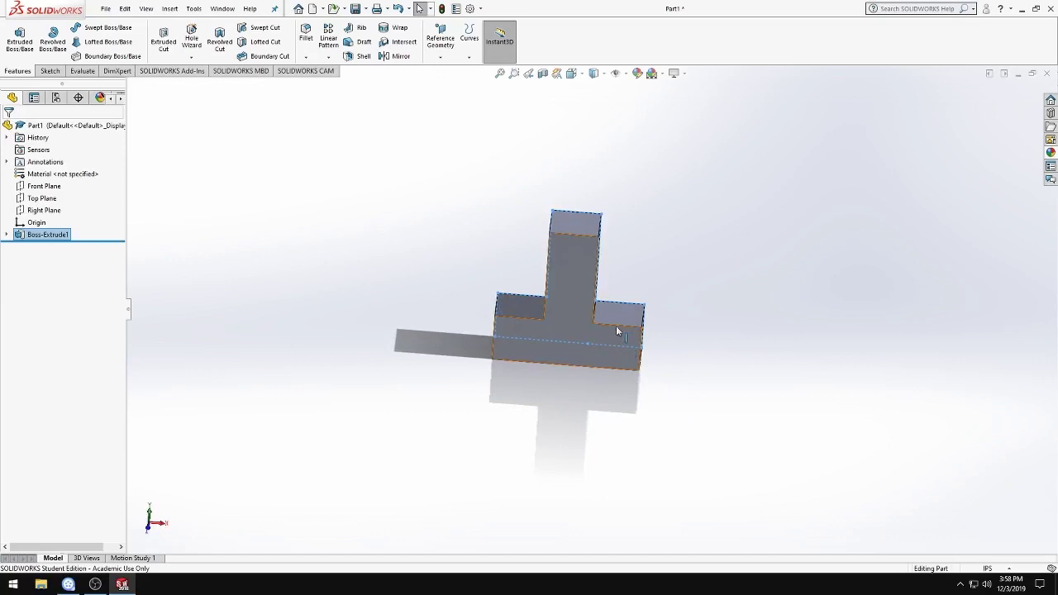
pyautogui.moveTo(604, 284); pyautogui.dragTo(538, 347, button='middle')
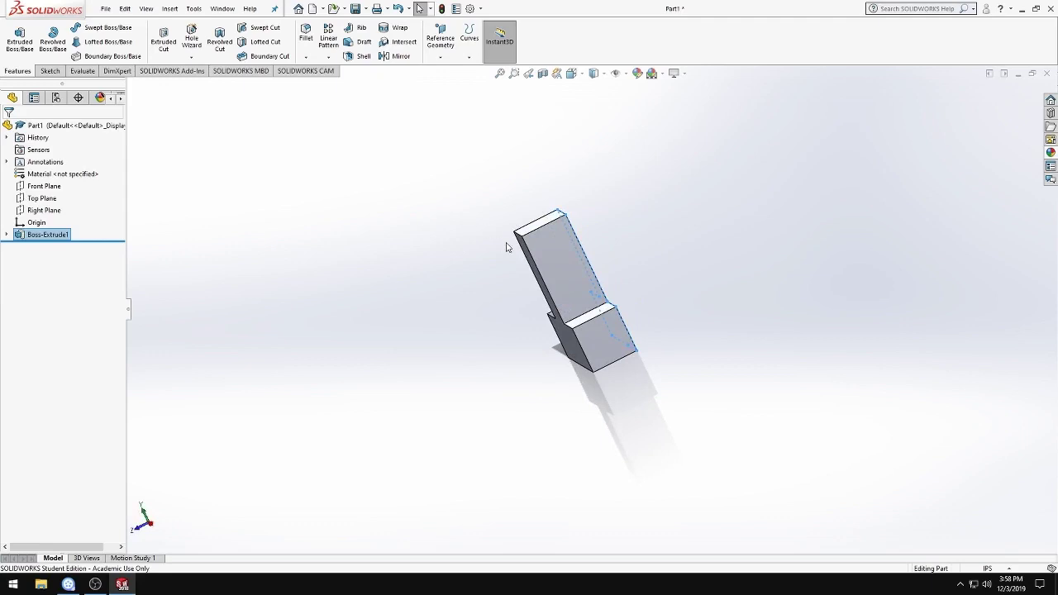
pyautogui.hotkey('ctrl', 'shift', 'z')
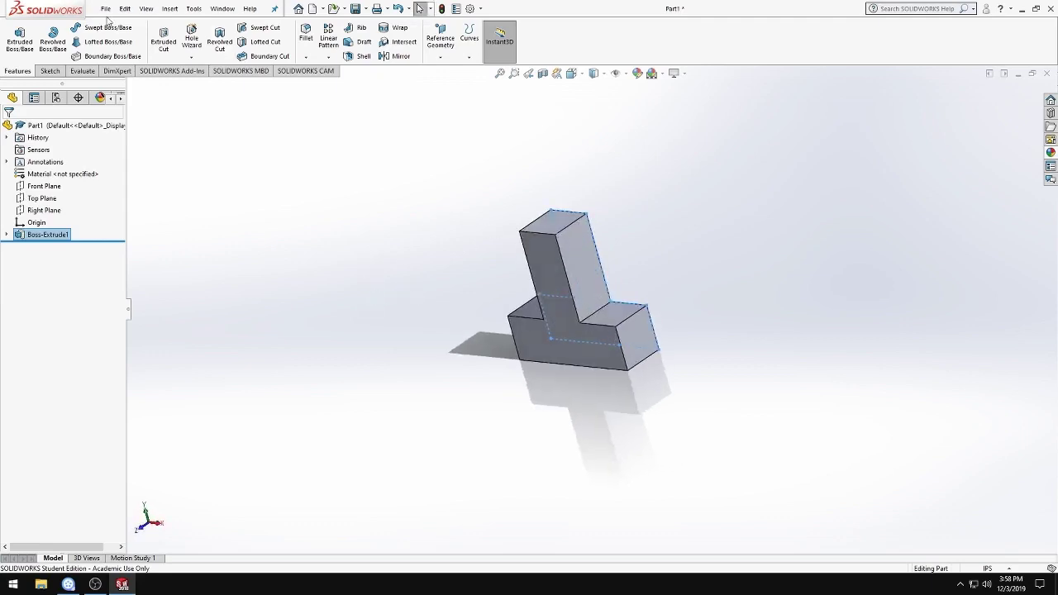
pyautogui.click(105, 9)
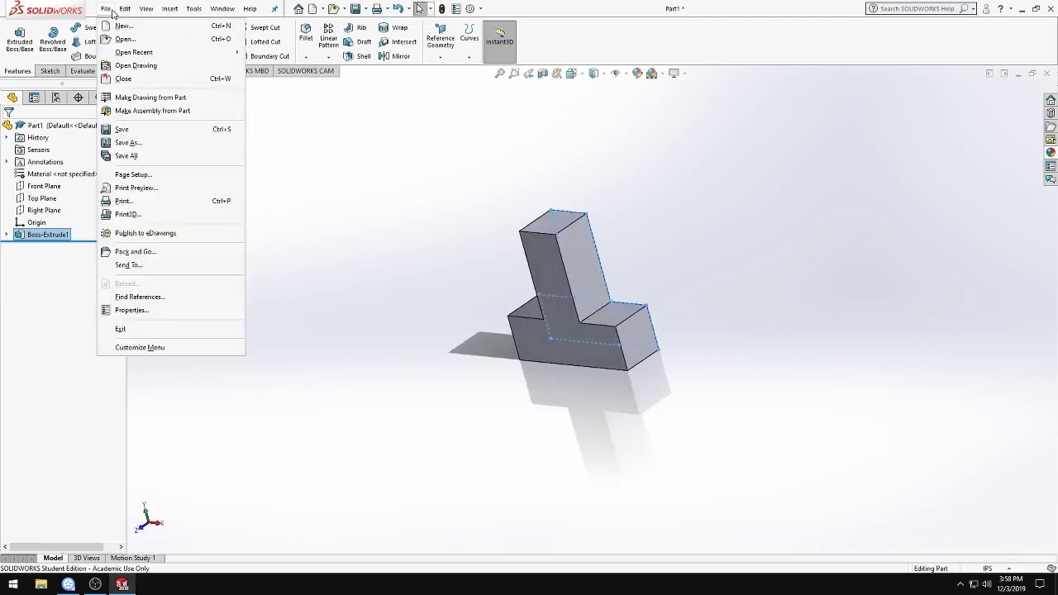
# - Save the T-shaped part to the Desktop as cube_part_1 and close its window
pyautogui.click(165, 144)
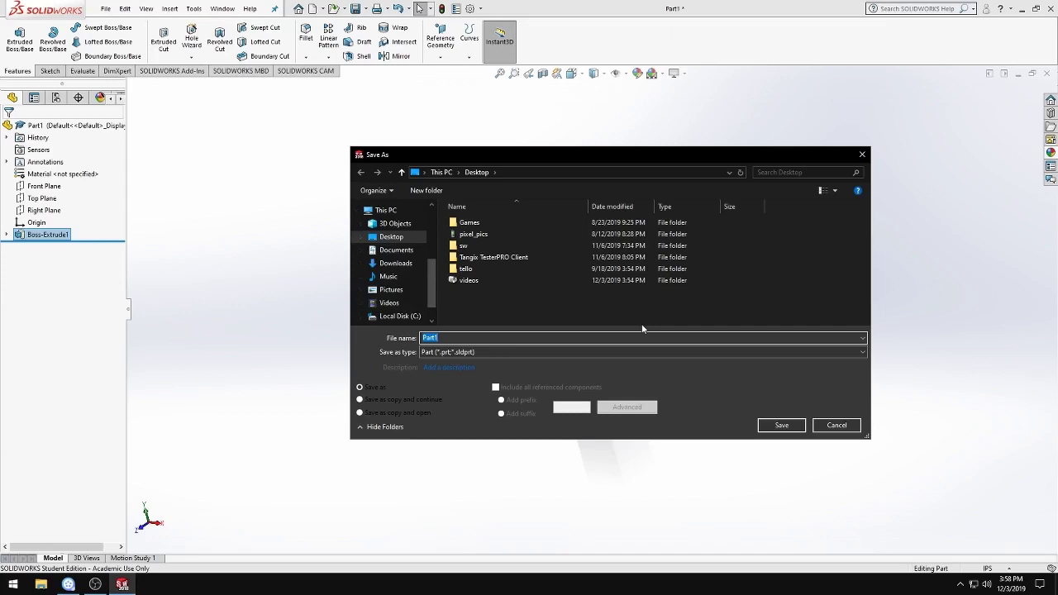
pyautogui.write('cube')
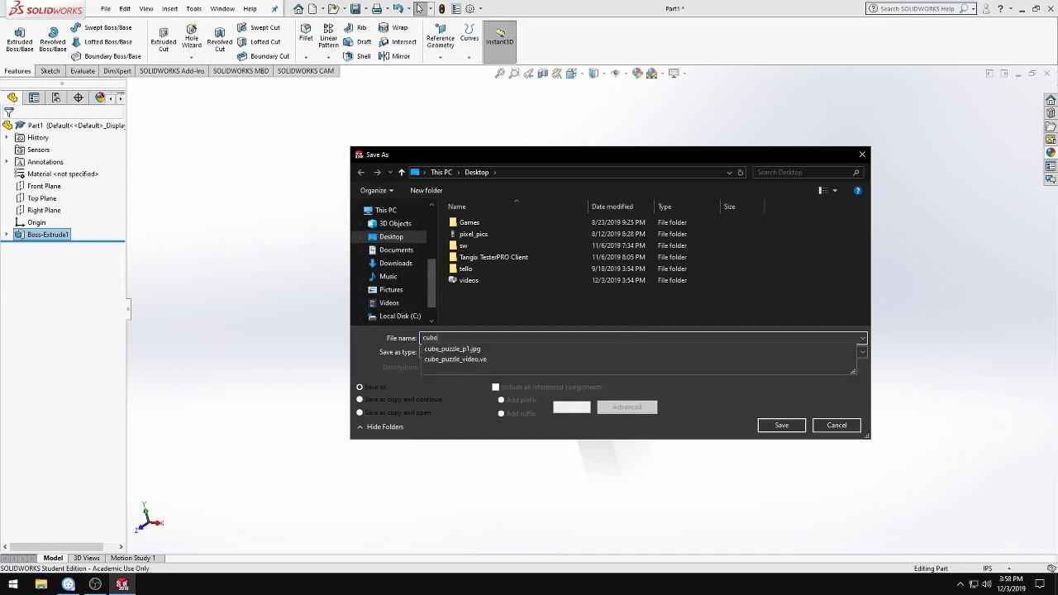
pyautogui.write('_part_1')
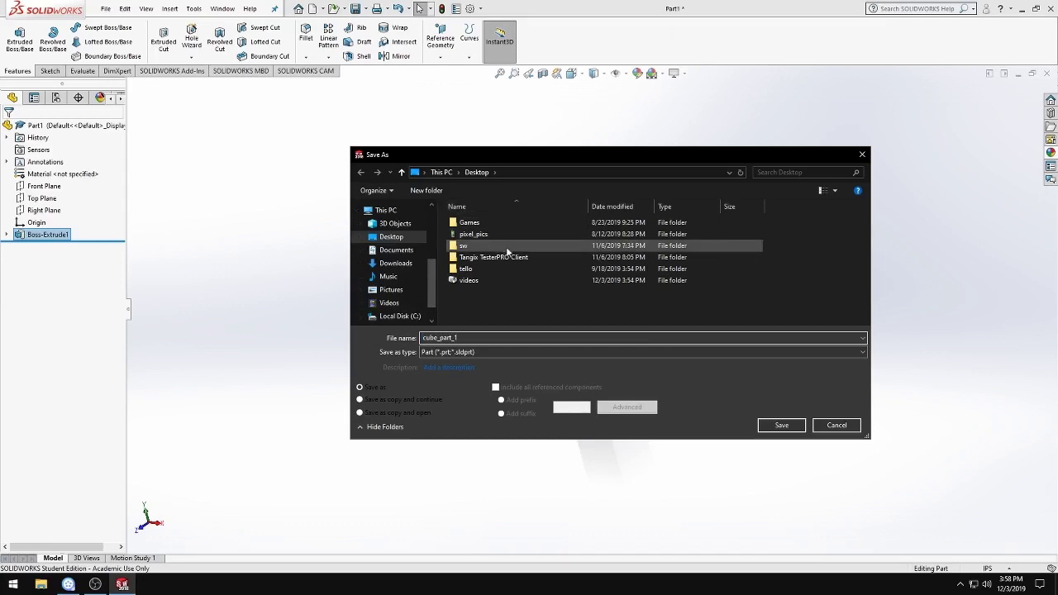
pyautogui.click(781, 425)
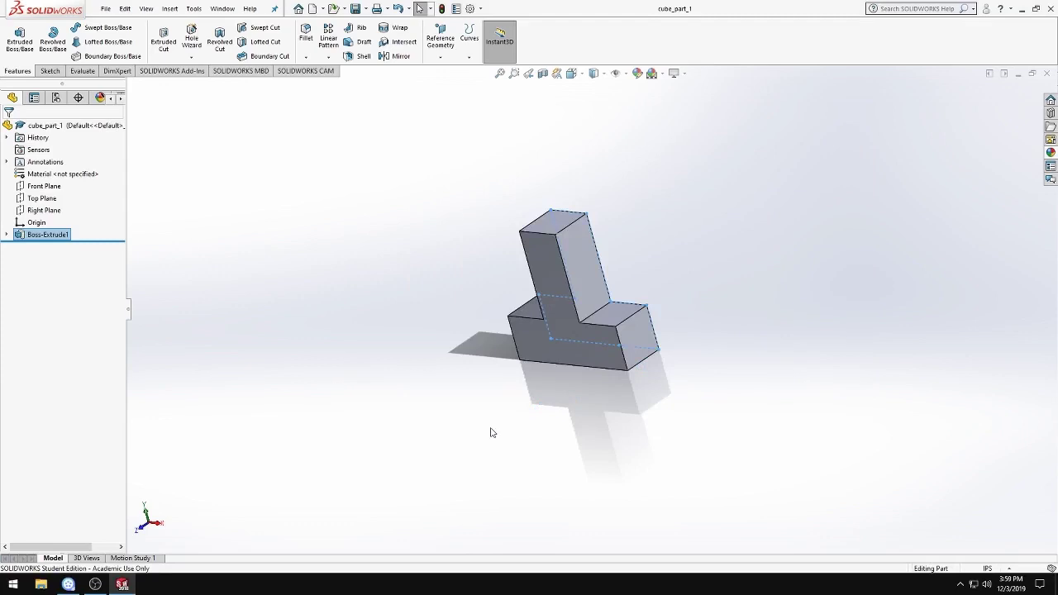
pyautogui.click(1048, 76)
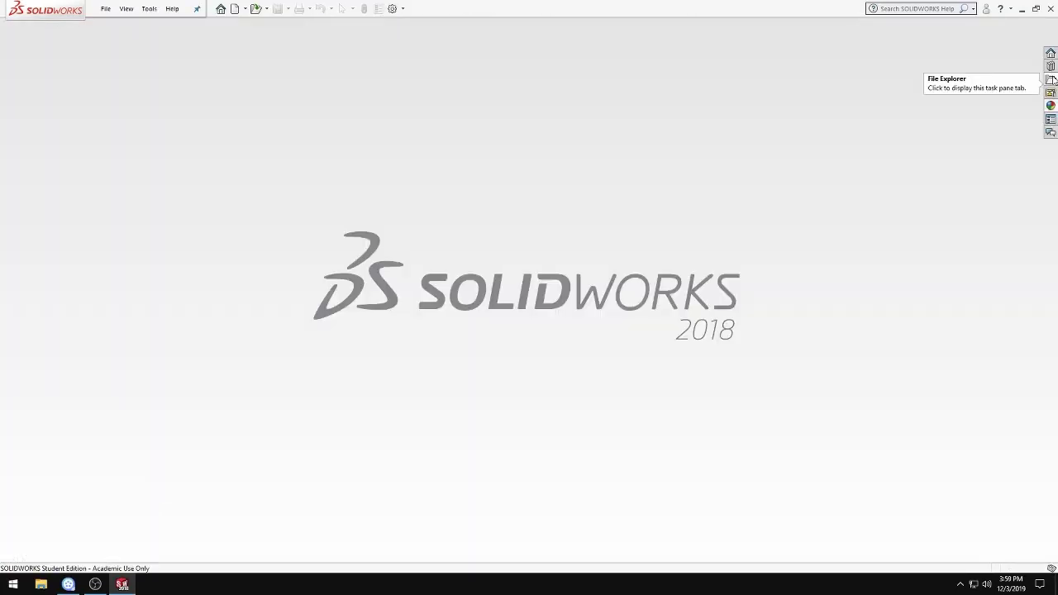
# - Create a blank Part2, then bring up the recorder and the cube_puzzle_video editor project
pyautogui.click(235, 9)
pyautogui.doubleClick(261, 256)
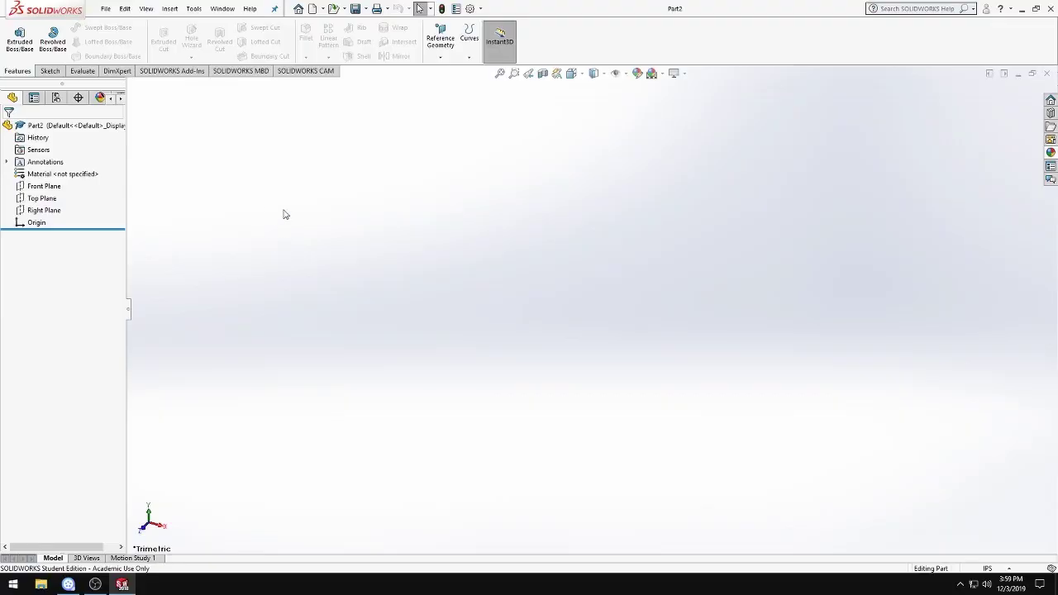
pyautogui.click(94, 586)
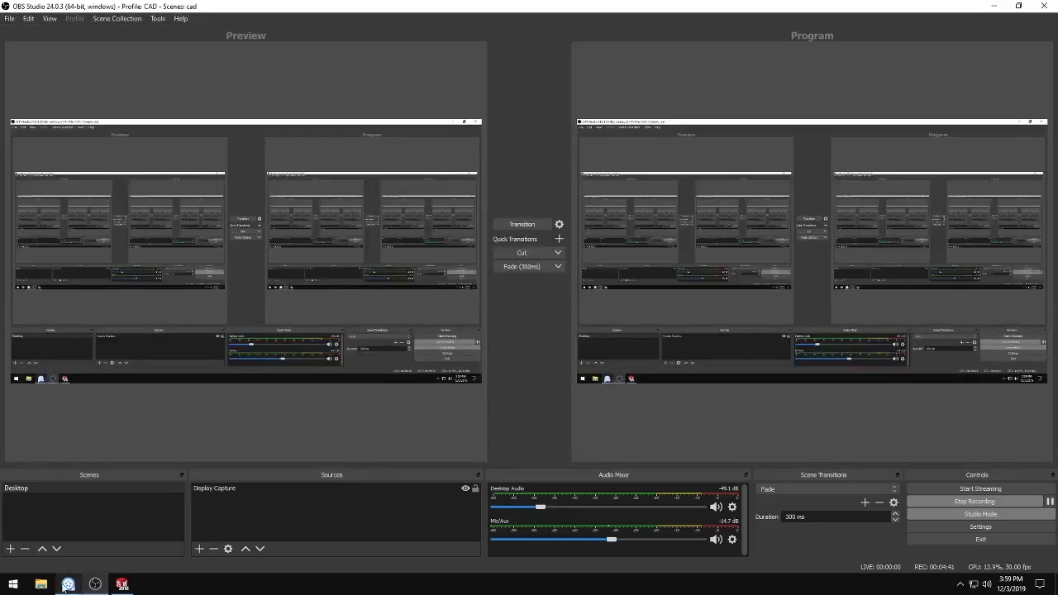
pyautogui.click(68, 585)
# - Preview the First Piece and mini-blocky-L Second Piece slides, then return to Part2
pyautogui.click(46, 455)
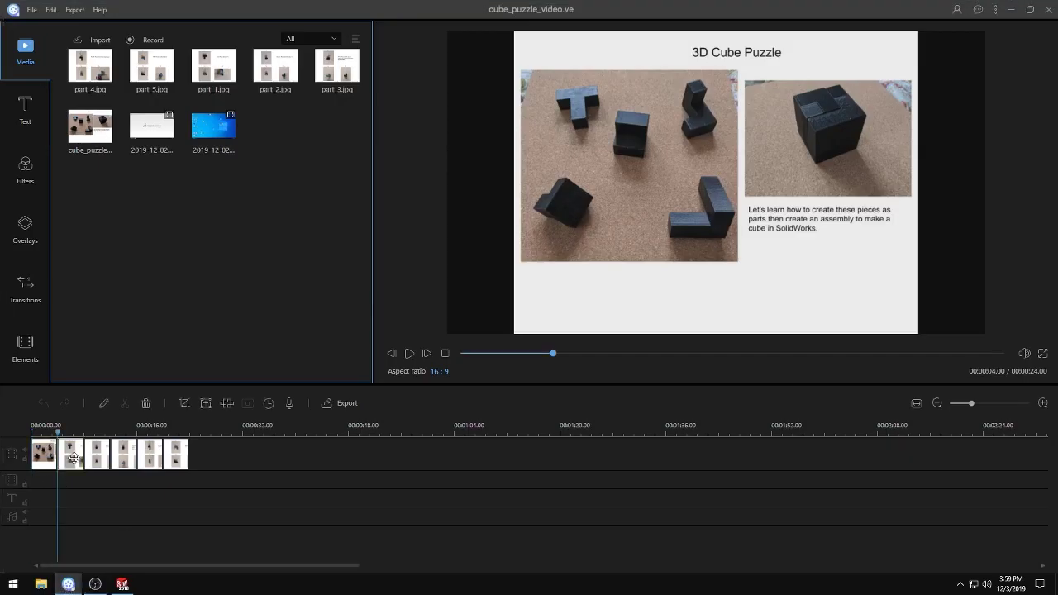
pyautogui.click(74, 458)
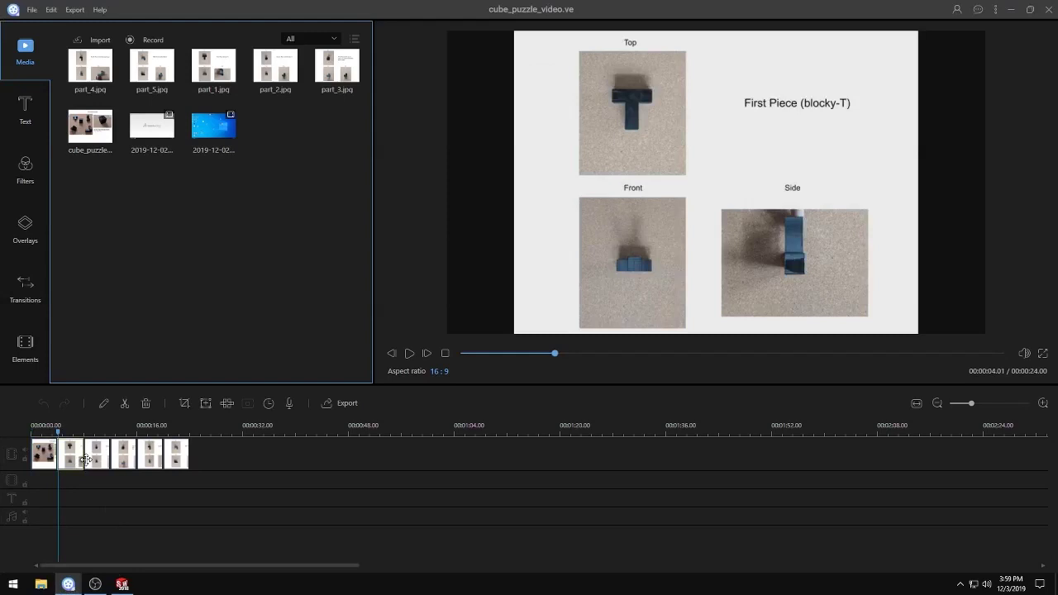
pyautogui.click(96, 458)
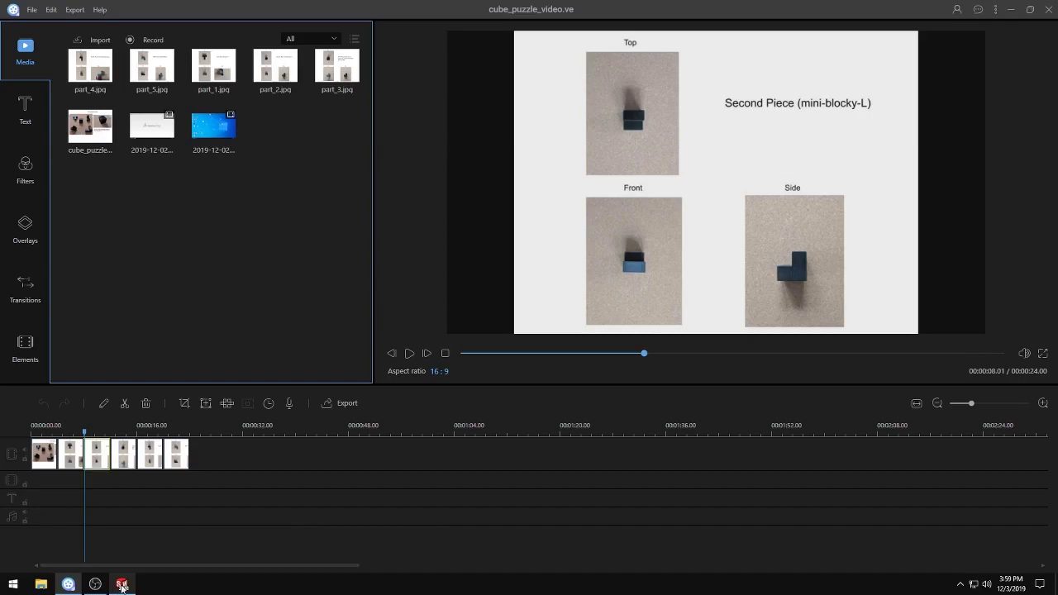
pyautogui.click(121, 584)
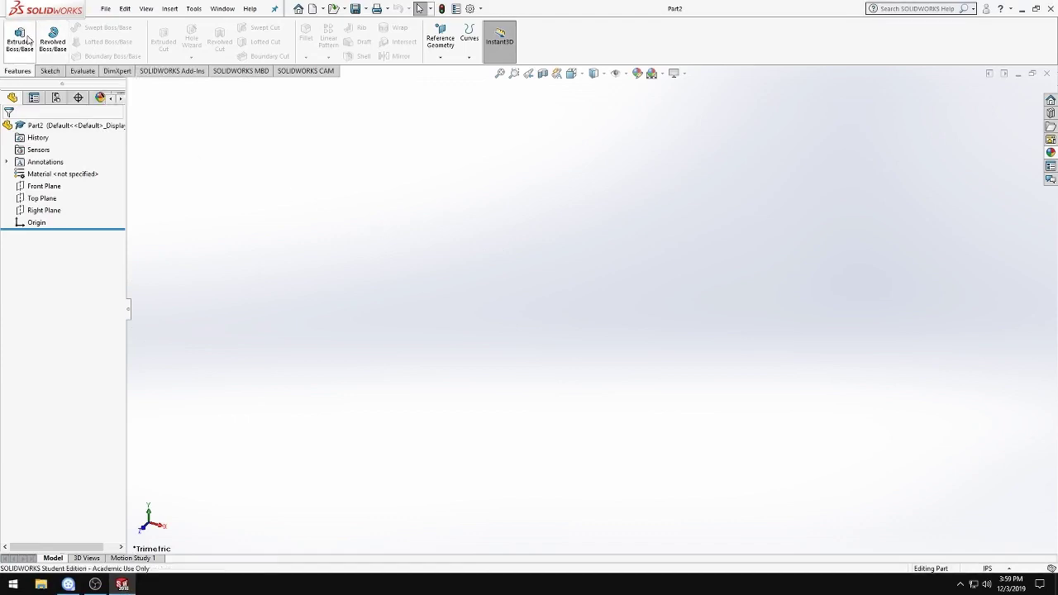
# - Sketch a closed stepped L outline on the Right Plane, starting and ending at the origin
pyautogui.click(19, 42)
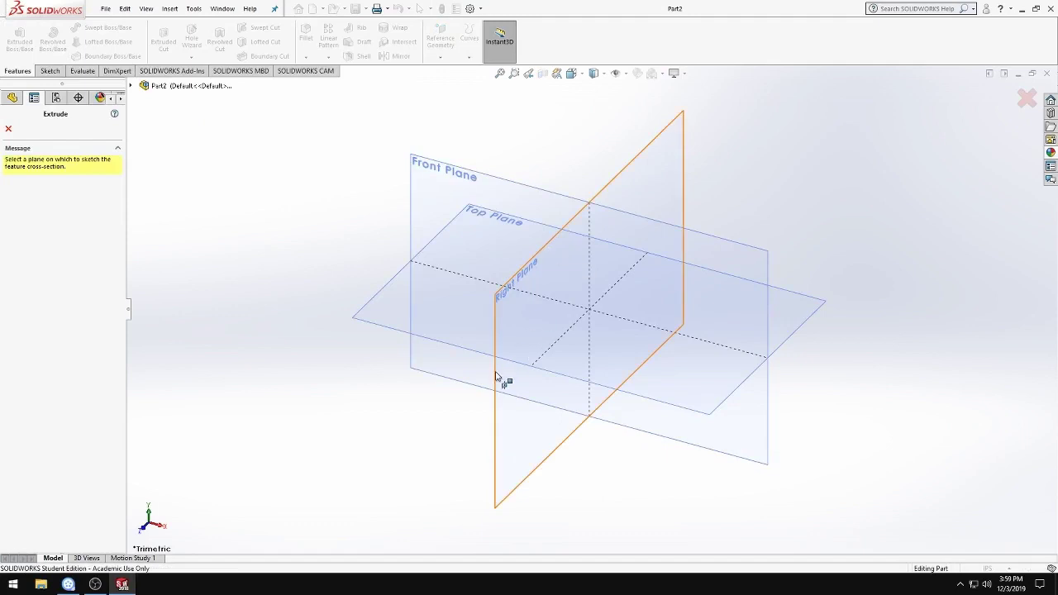
pyautogui.click(500, 305)
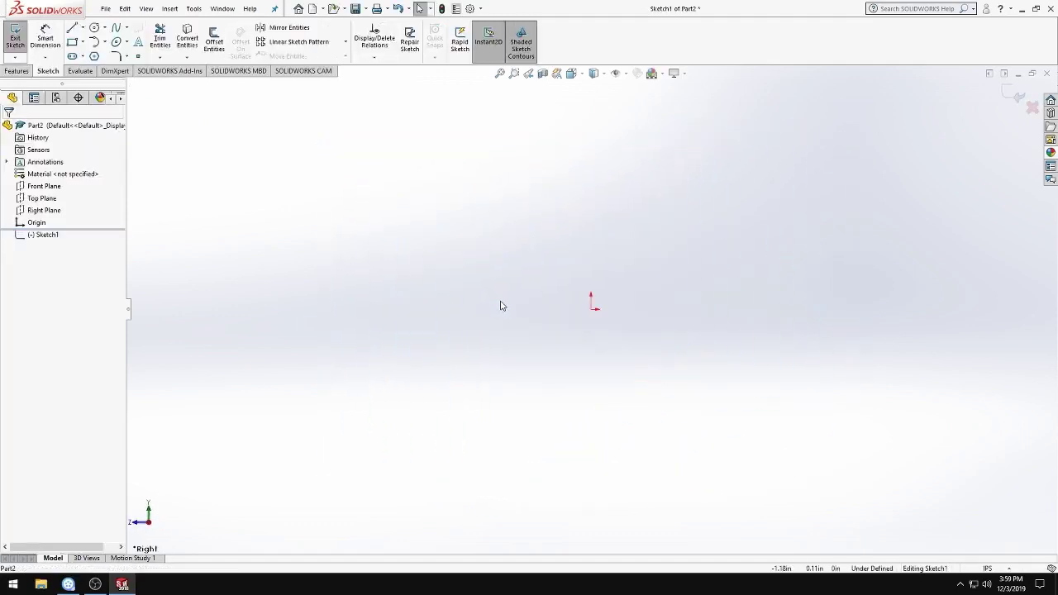
pyautogui.click(592, 307)
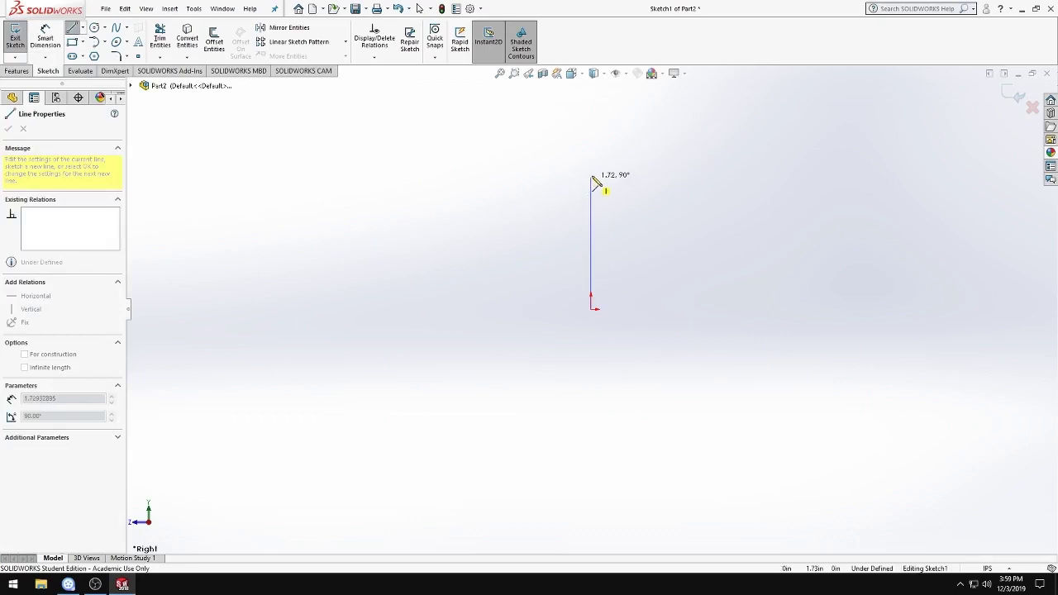
pyautogui.click(590, 156)
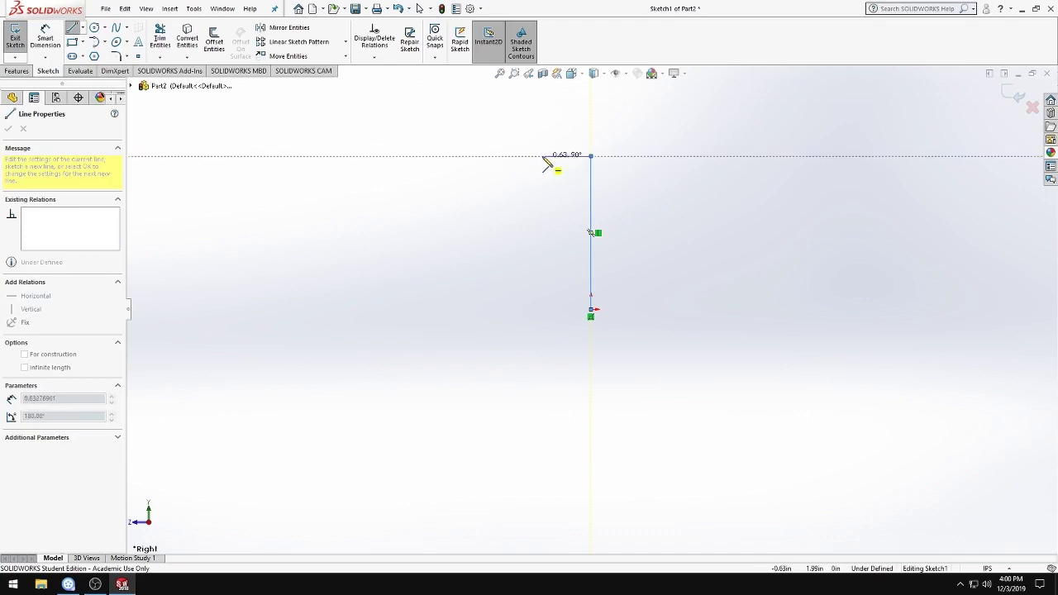
pyautogui.click(528, 155)
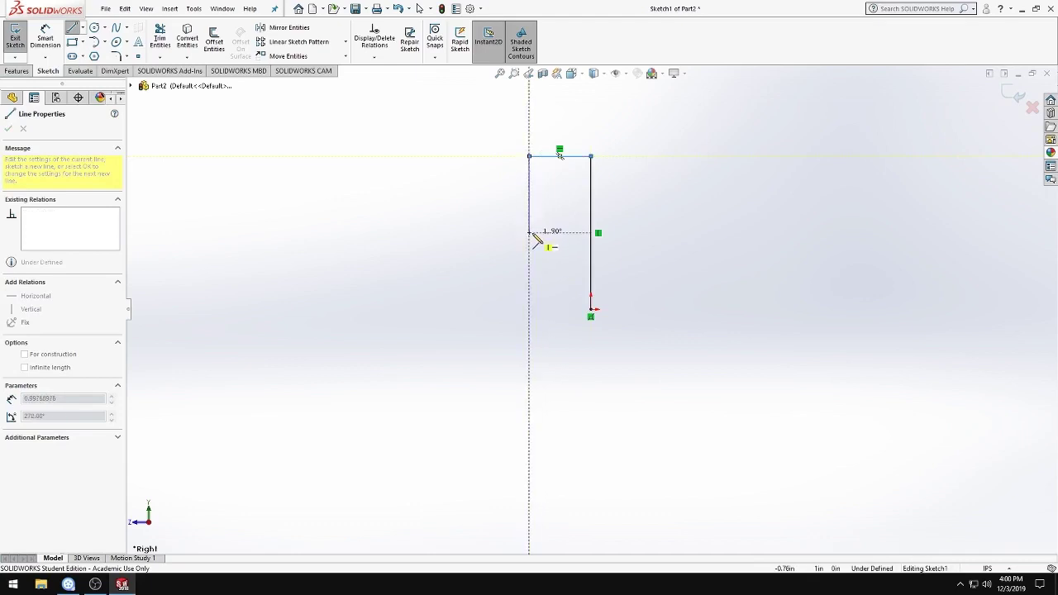
pyautogui.click(529, 232)
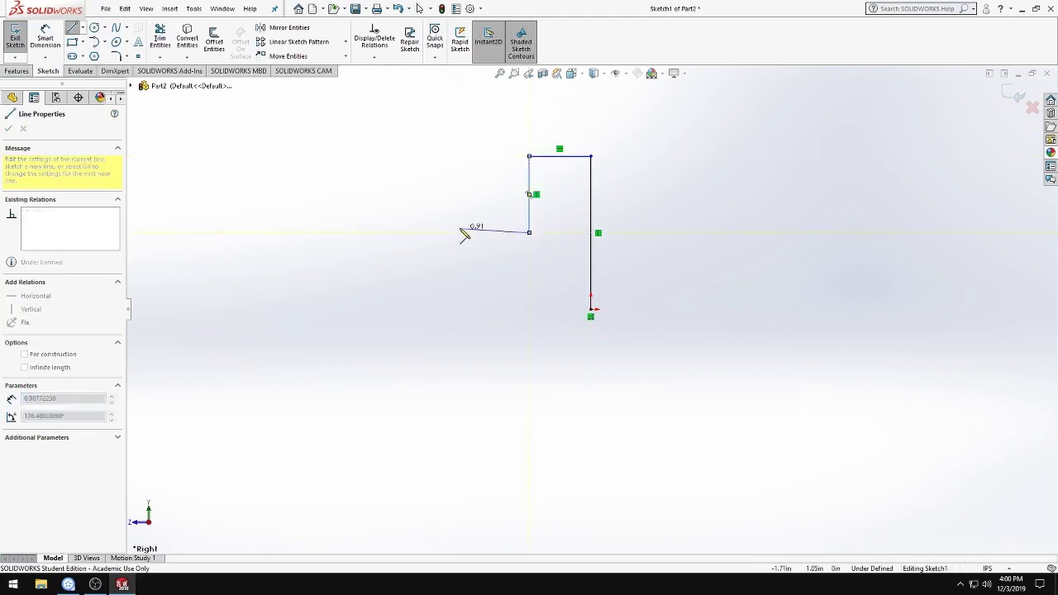
pyautogui.click(450, 232)
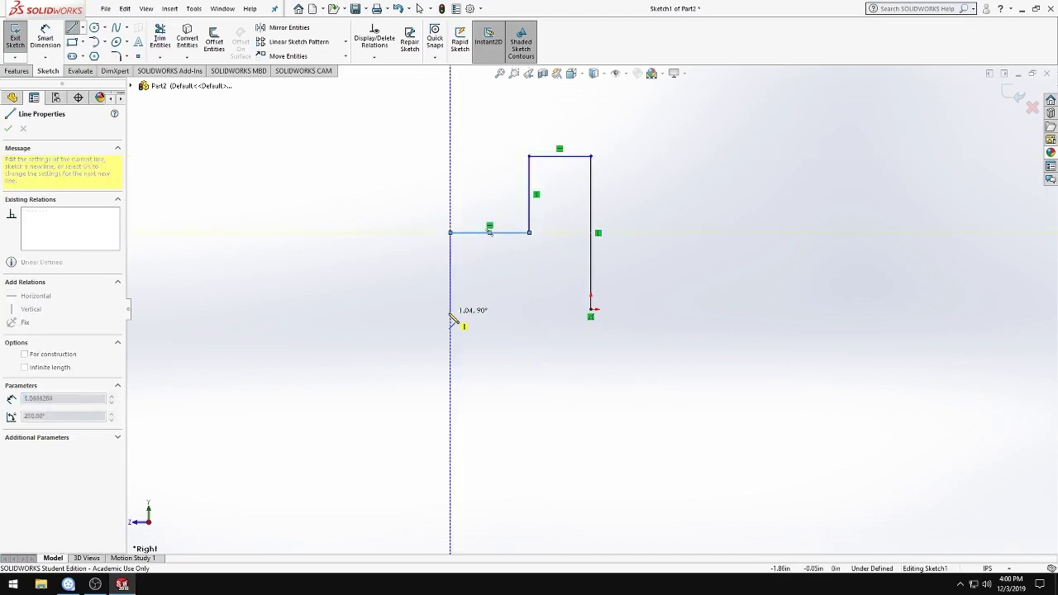
pyautogui.click(450, 309)
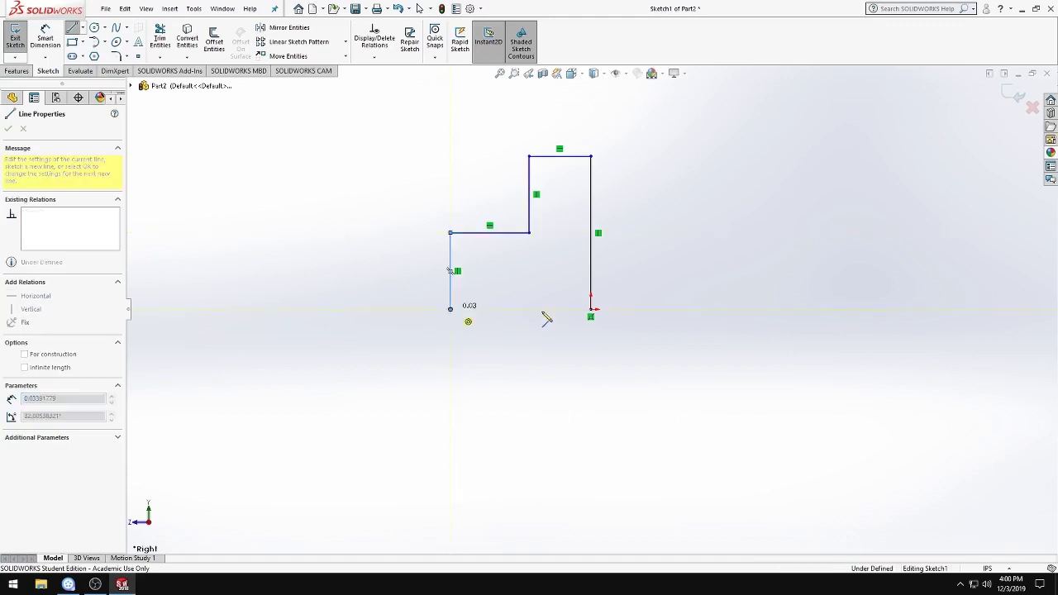
pyautogui.click(590, 309)
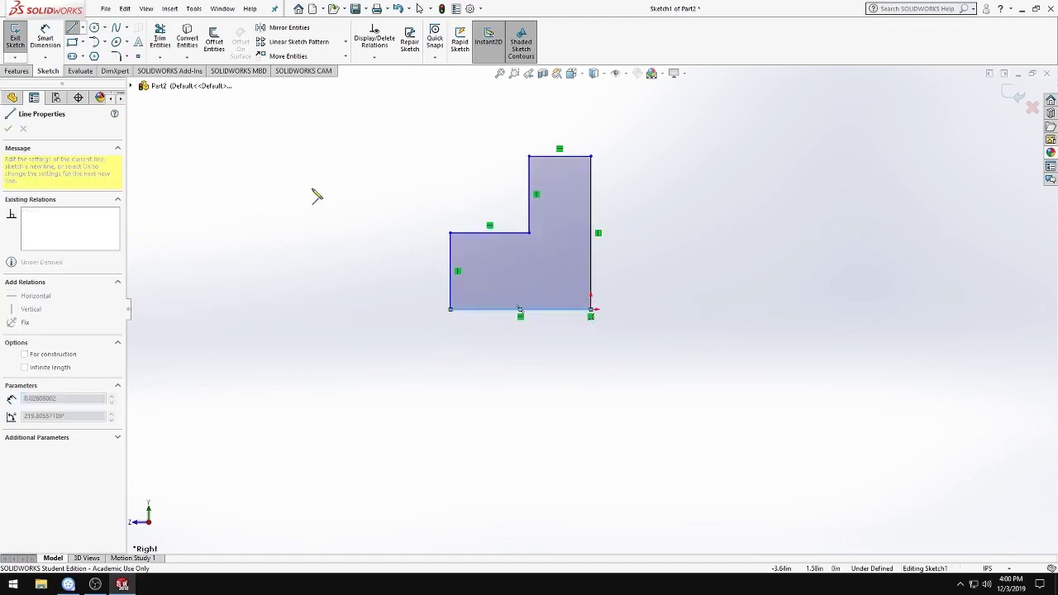
# - Dimension the L's bottom width and right-side height at 2.00 each
pyautogui.press('d')
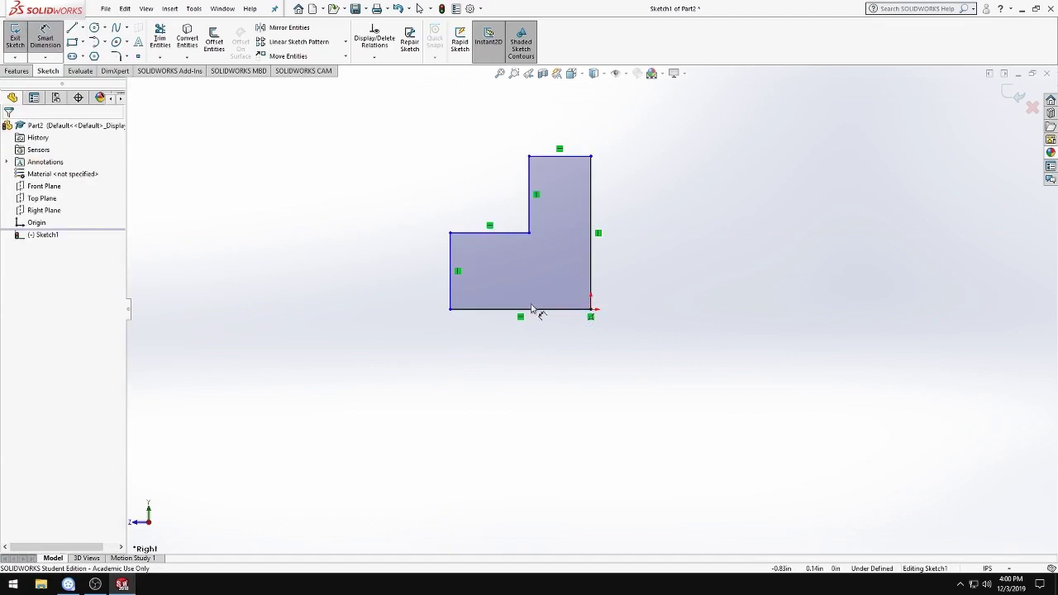
pyautogui.click(542, 312)
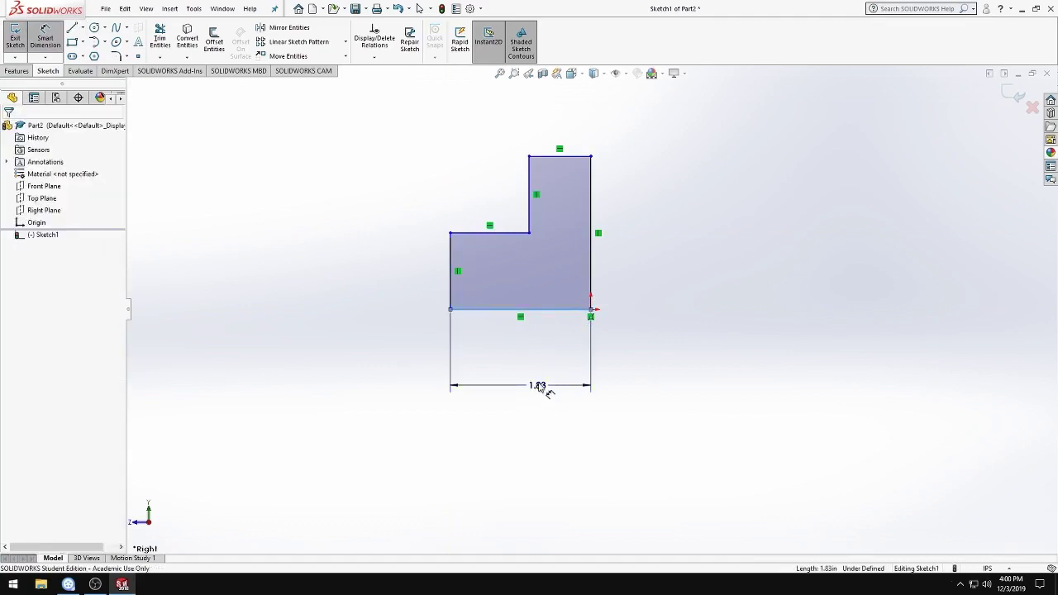
pyautogui.click(547, 386)
pyautogui.write('2')
pyautogui.press('Return')
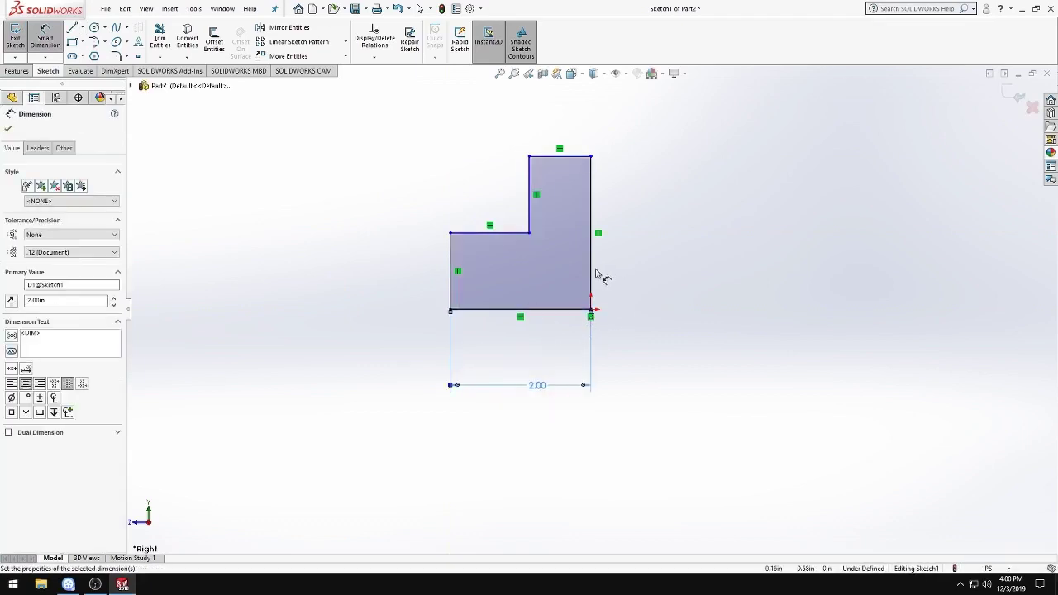
pyautogui.click(590, 271)
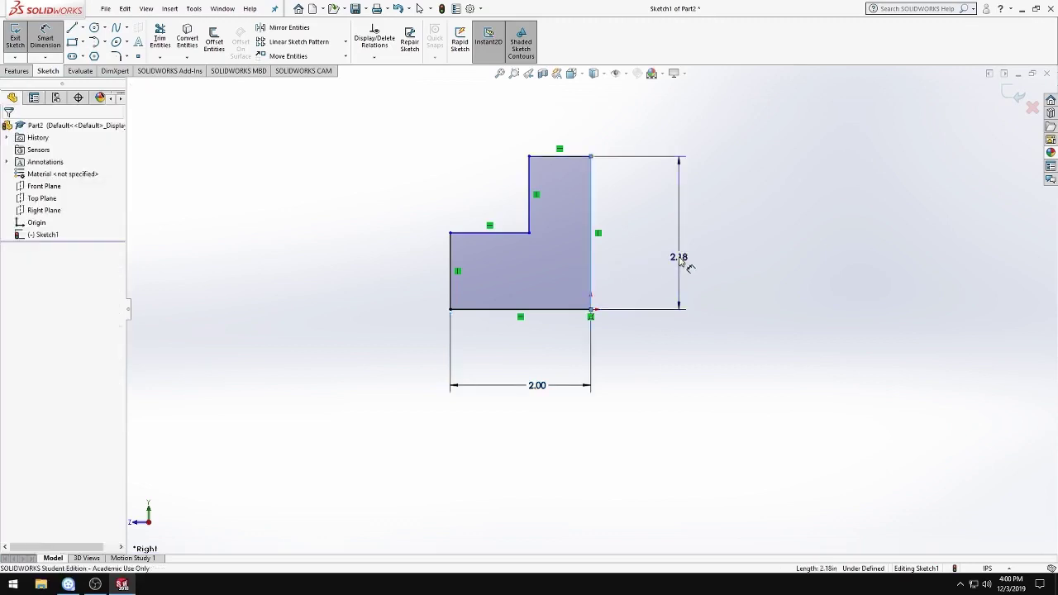
pyautogui.click(679, 261)
pyautogui.write('2')
pyautogui.press('Return')
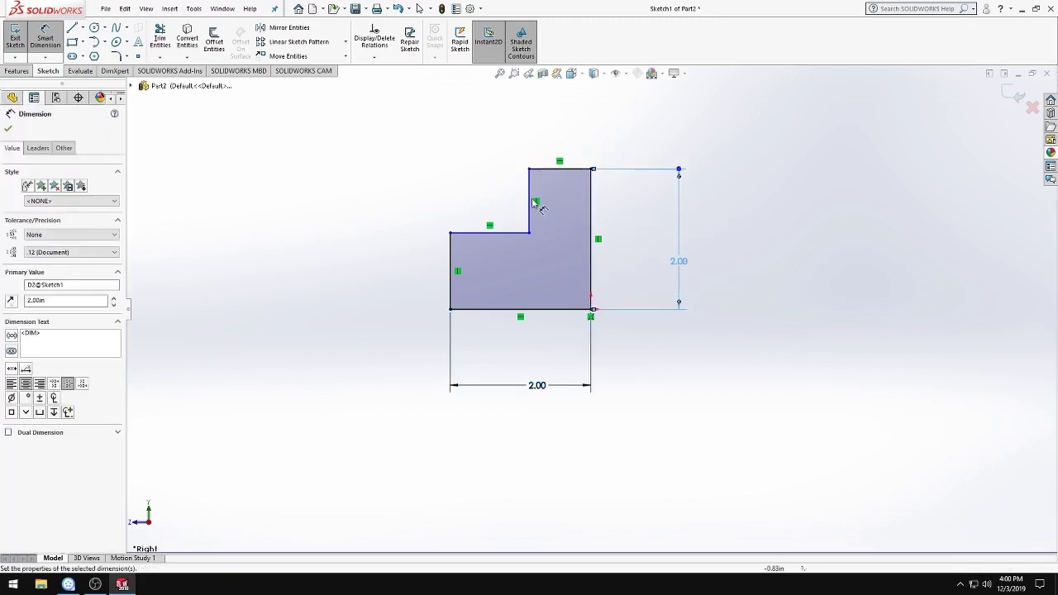
# - Set the lower step's width and height to 1.00 each
pyautogui.click(502, 232)
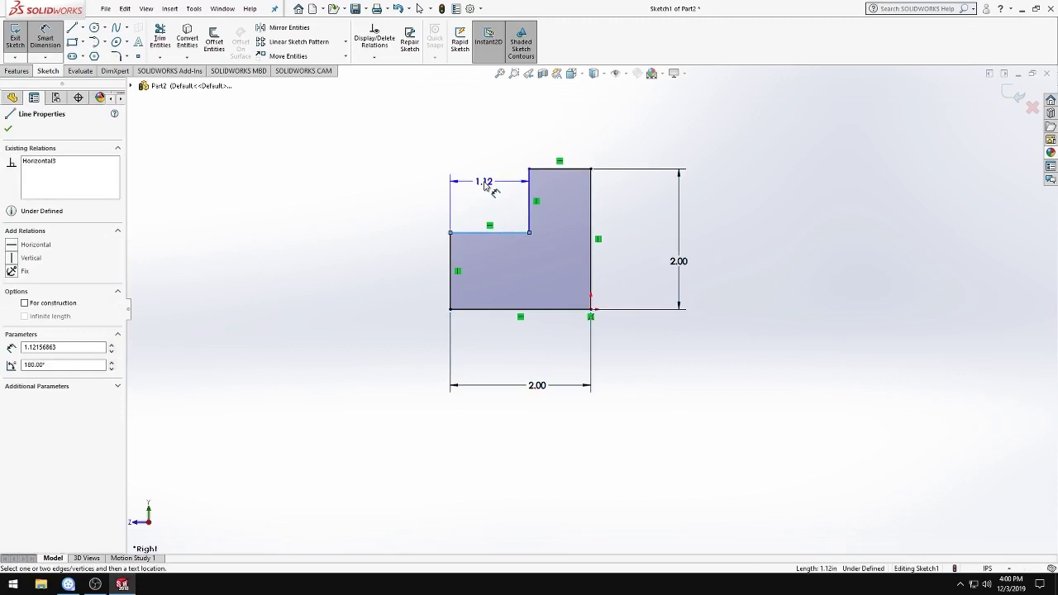
pyautogui.click(487, 182)
pyautogui.write('1')
pyautogui.press('Return')
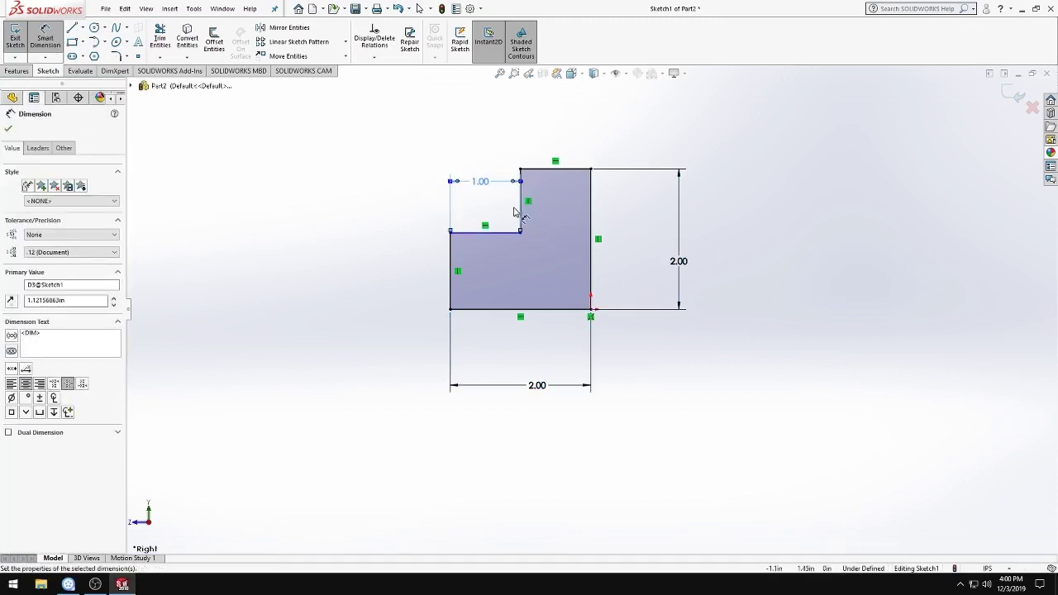
pyautogui.click(450, 284)
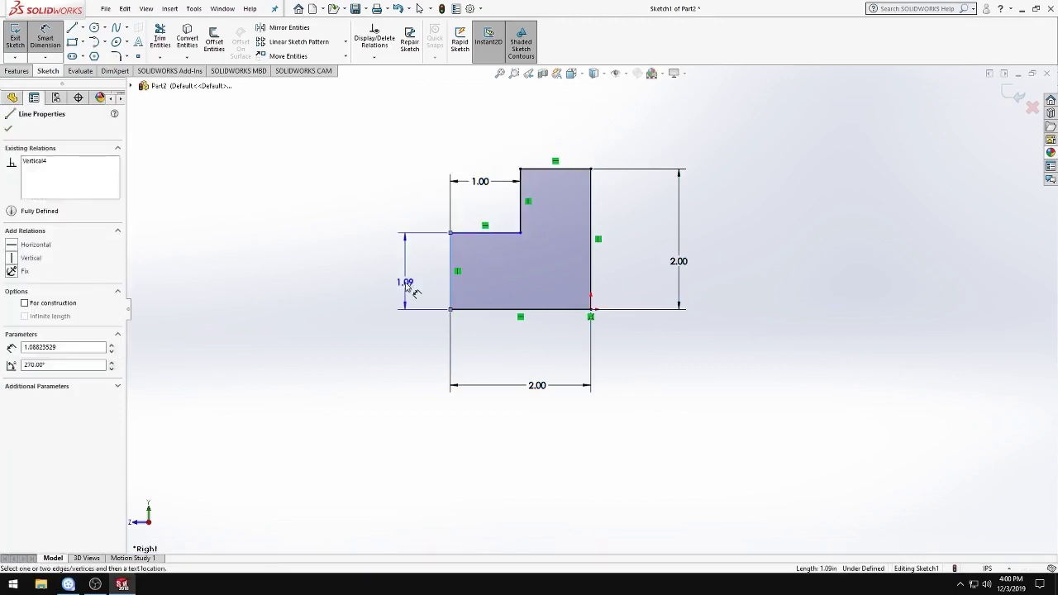
pyautogui.click(414, 285)
pyautogui.write('1.00in')
pyautogui.press('Return')
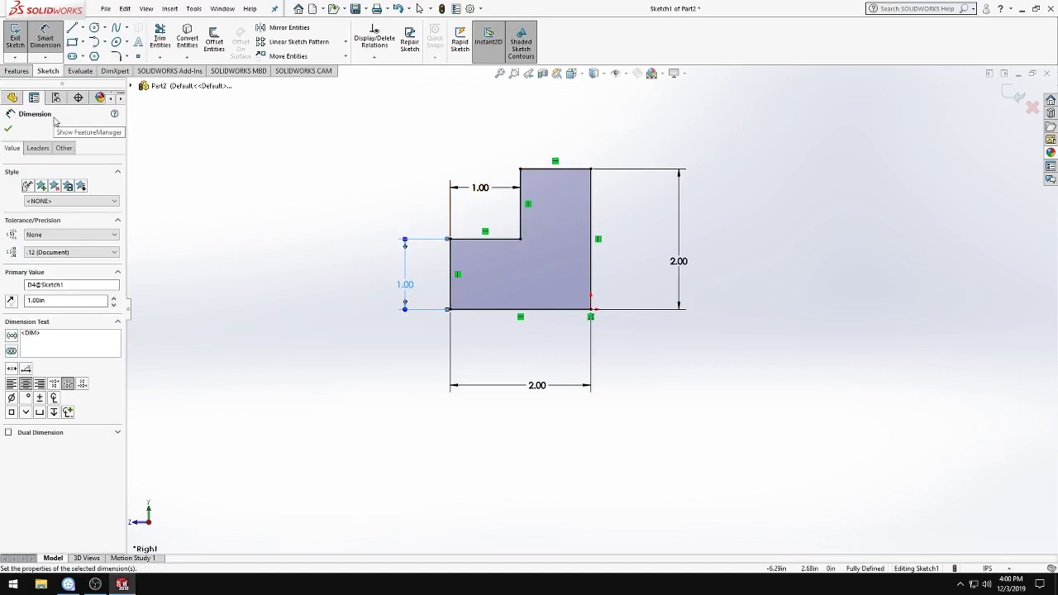
# - Extrude the finished L sketch blind 2.00 in into Boss-Extrude1, inspect it, and begin Save As
pyautogui.click(460, 209)
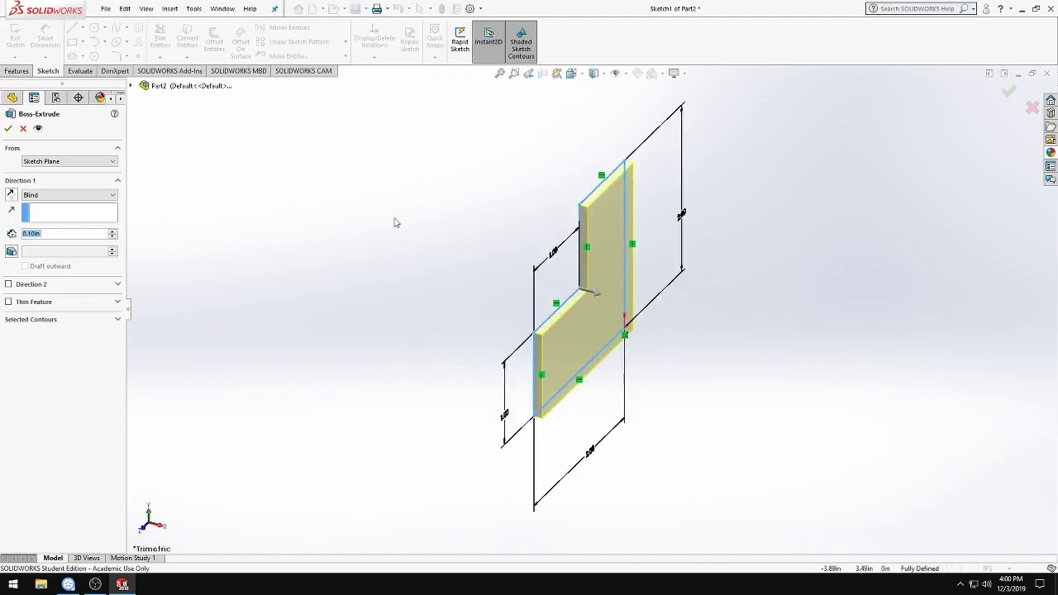
pyautogui.write('2')
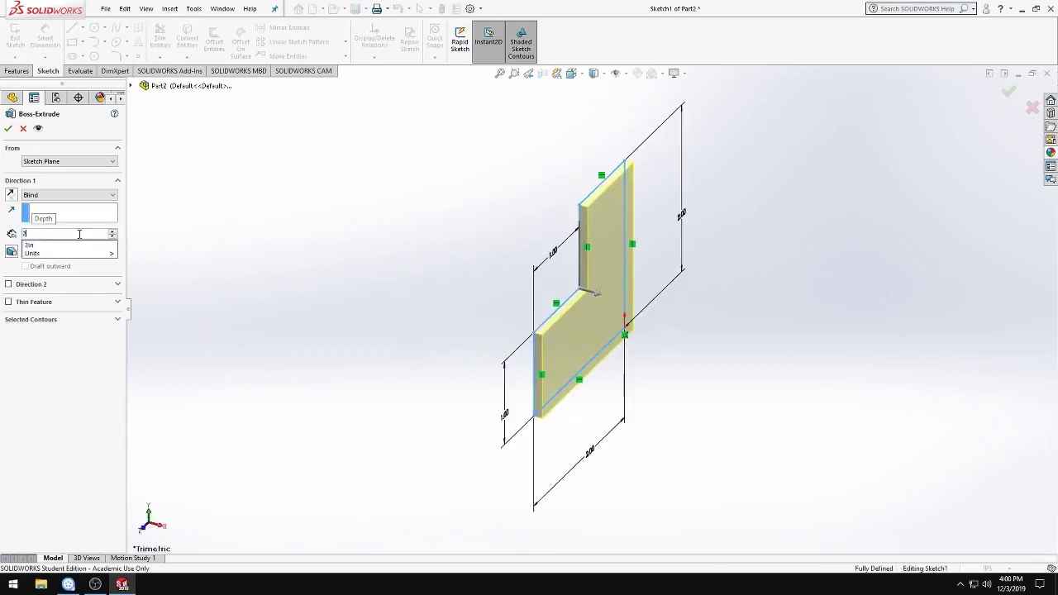
pyautogui.press('Return')
pyautogui.click(9, 128)
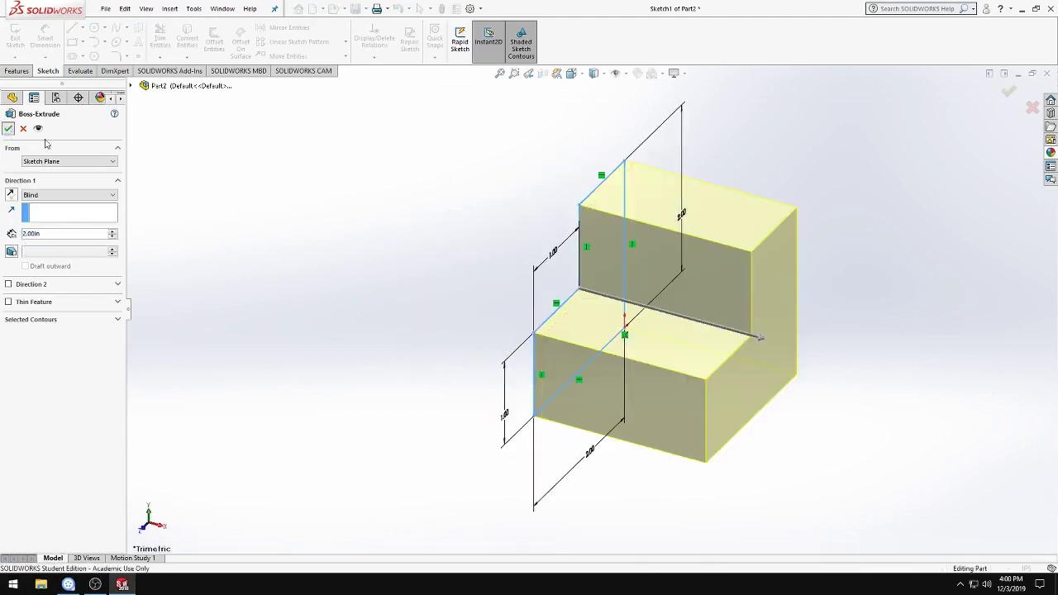
pyautogui.moveTo(710, 360)
pyautogui.mouseDown(button='middle')
pyautogui.moveTo(618, 400)
pyautogui.moveTo(791, 389)
pyautogui.moveTo(672, 390)
pyautogui.moveTo(380, 181)
pyautogui.mouseUp(button='middle')
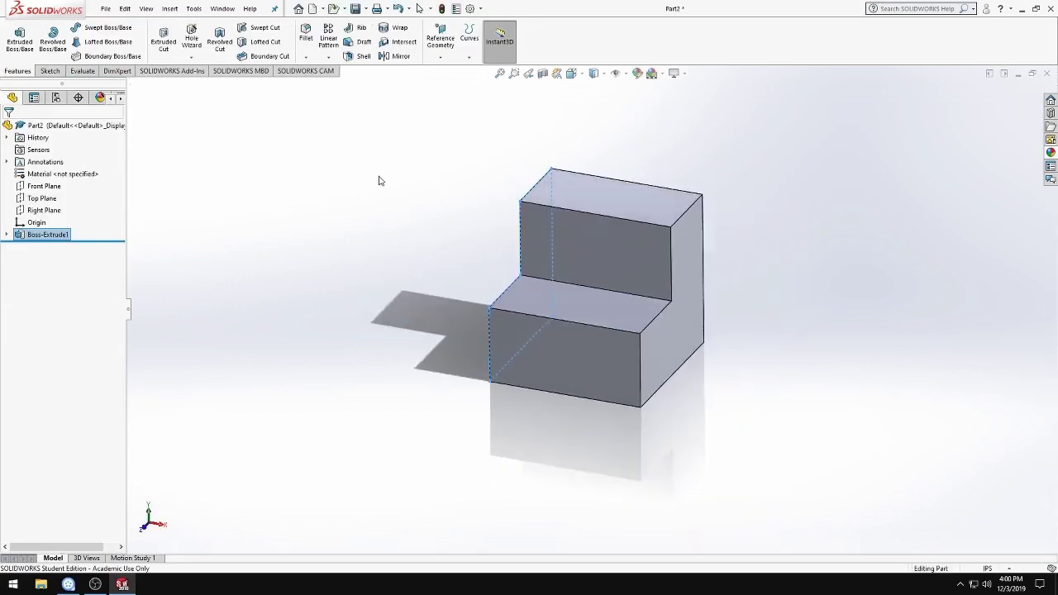
pyautogui.click(365, 9)
pyautogui.click(380, 37)
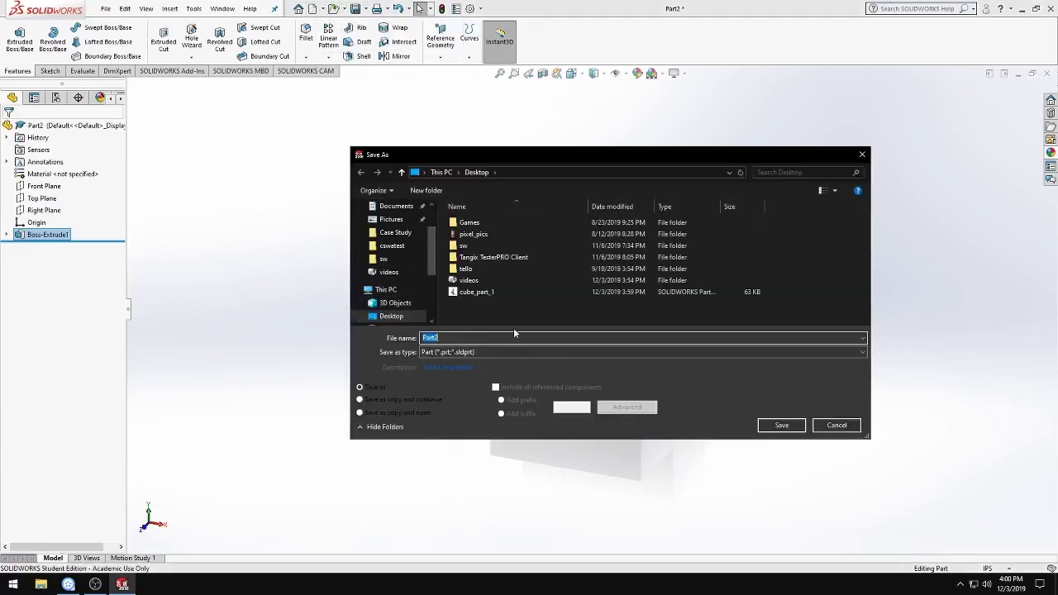
# - Save the L-shaped part as cube_part_2, minimize it, and create a new blank part
pyautogui.write('cube_')
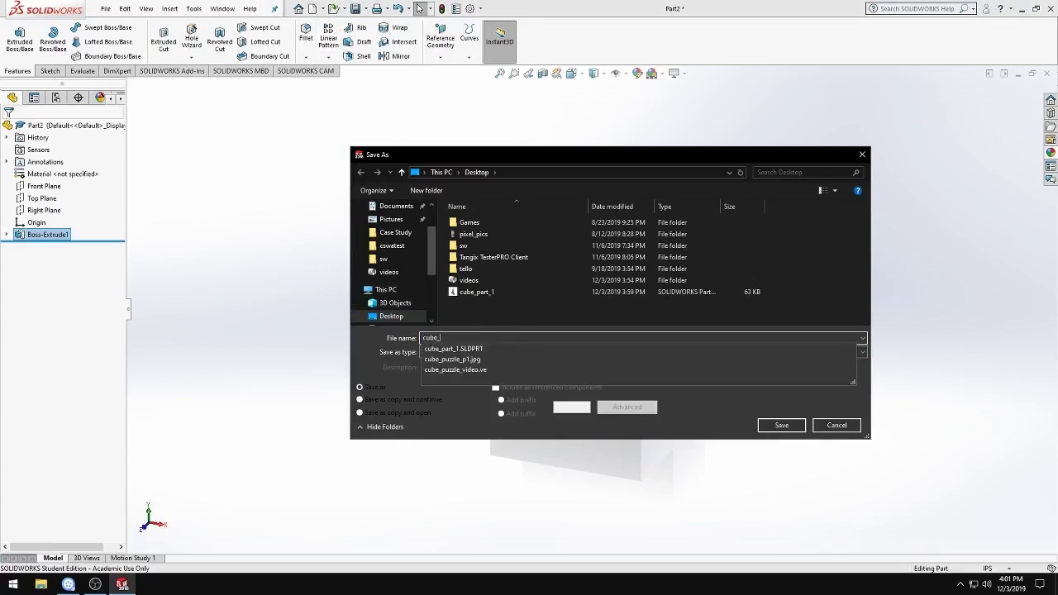
pyautogui.write('part')
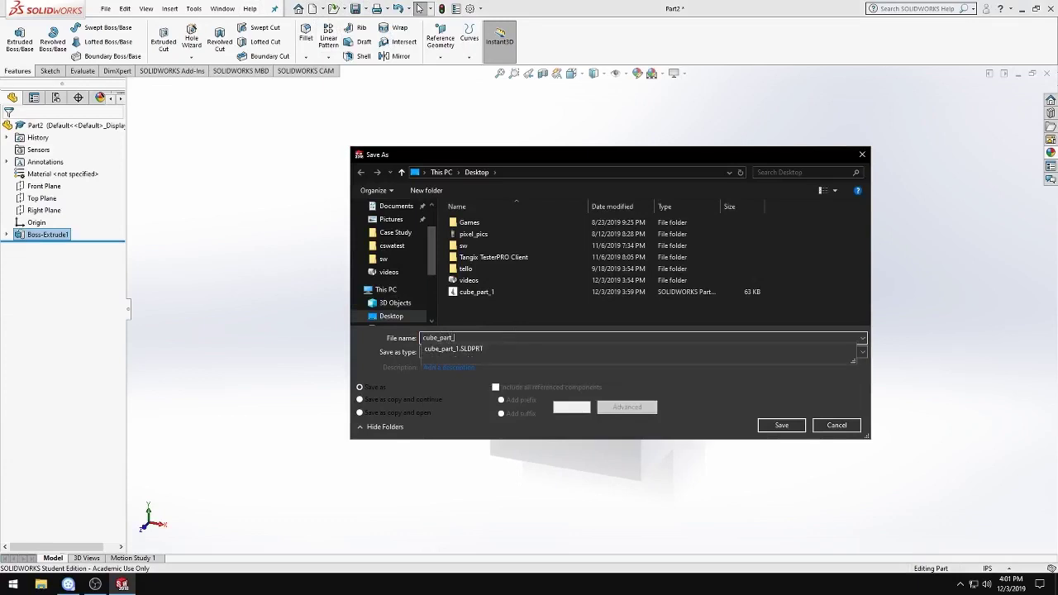
pyautogui.write('2')
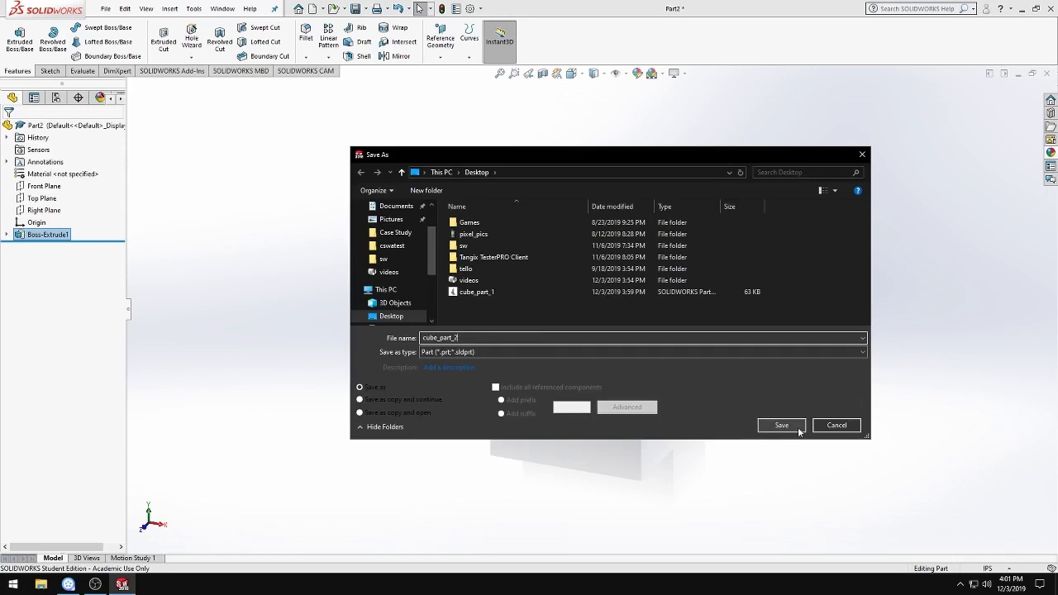
pyautogui.click(791, 426)
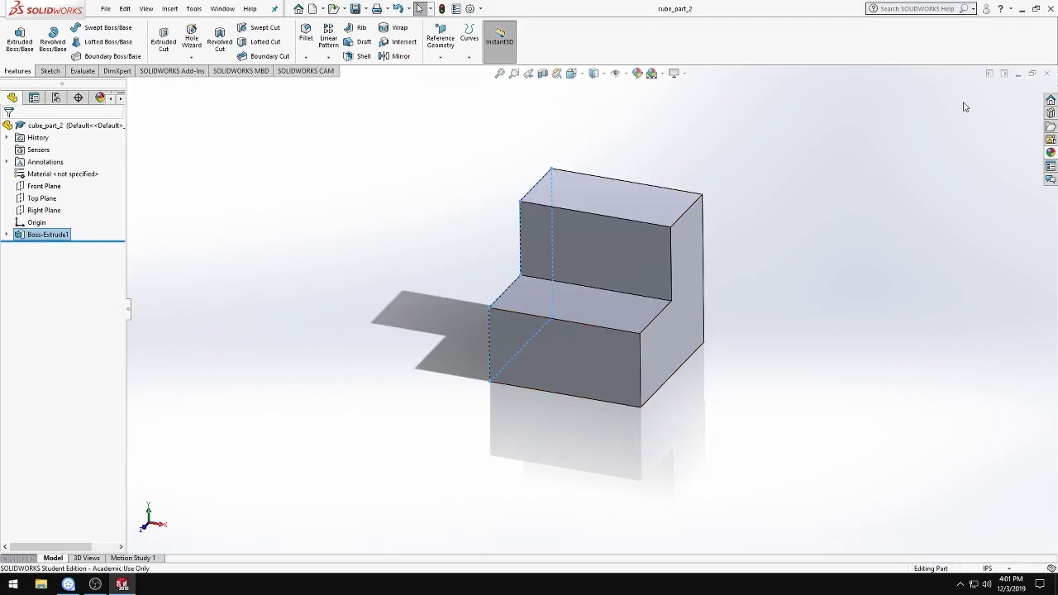
pyautogui.click(1018, 74)
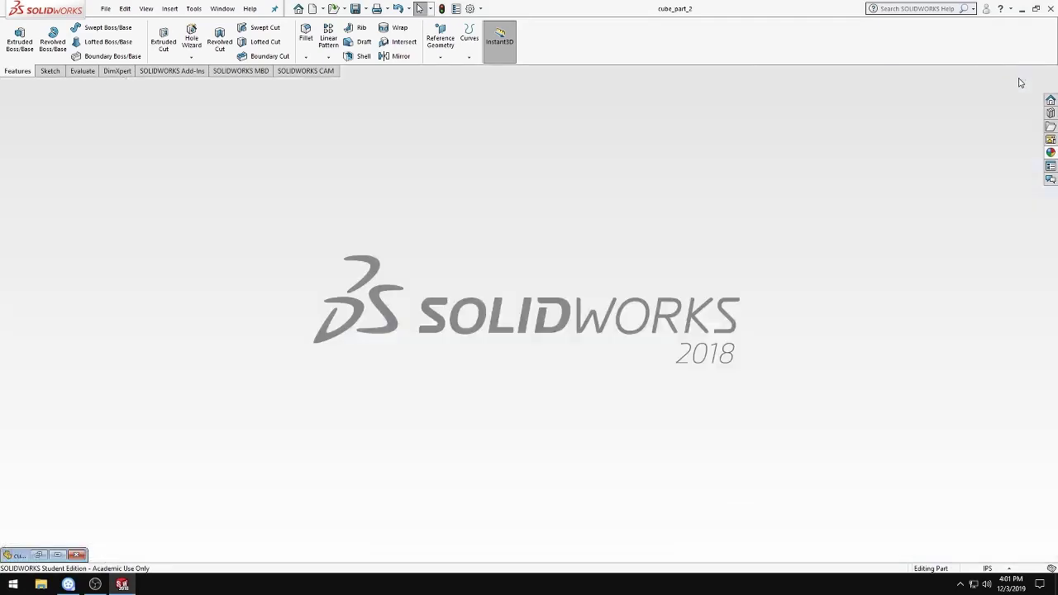
pyautogui.click(313, 9)
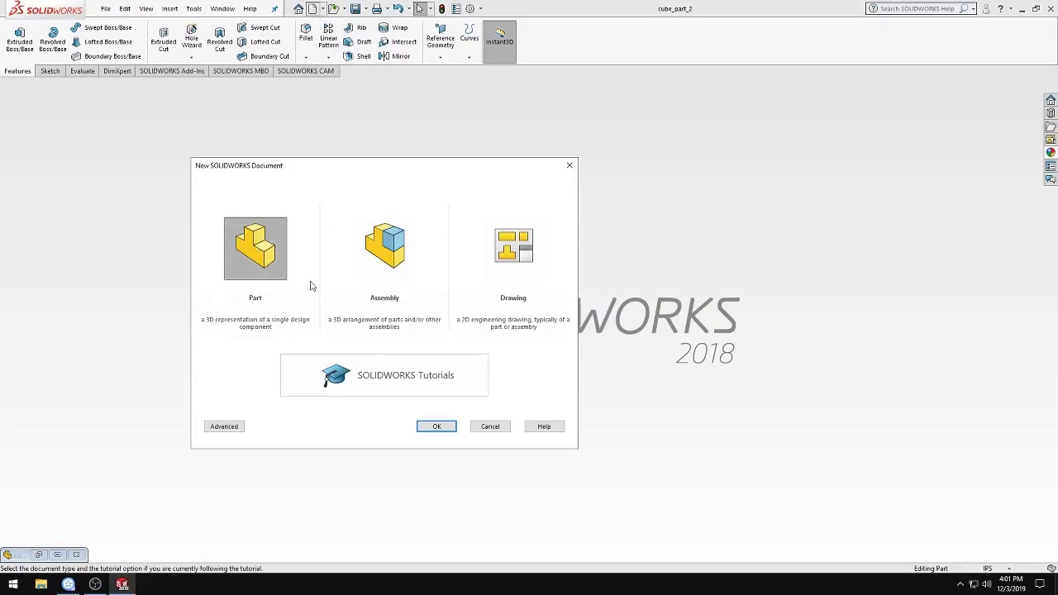
pyautogui.click(431, 427)
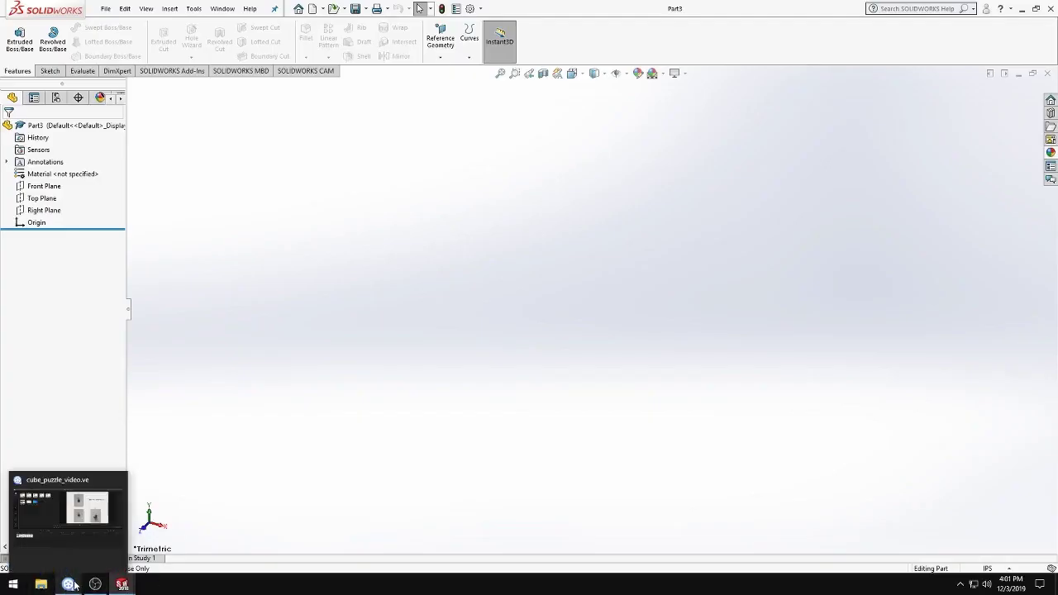
# - View the Third Piece slide in EaseUS Video Editor, then bring SOLIDWORKS Part3 back
pyautogui.click(69, 585)
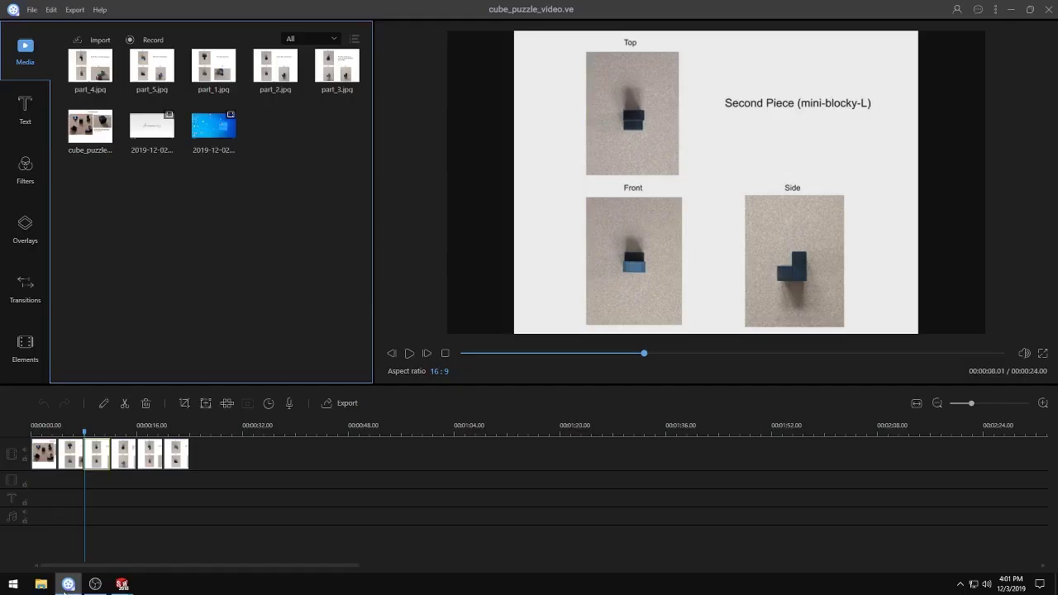
pyautogui.click(127, 457)
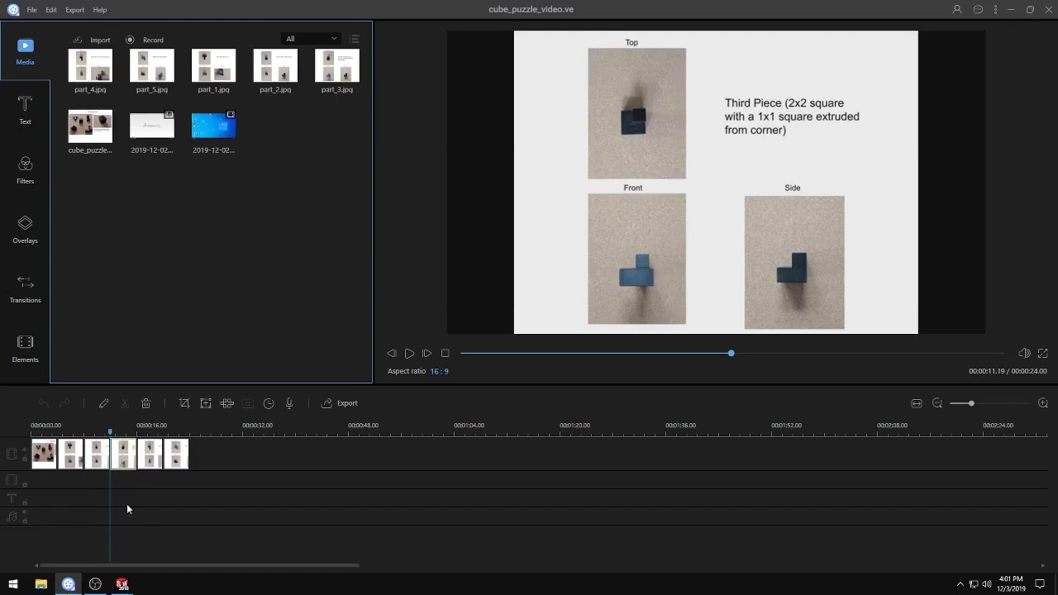
pyautogui.click(124, 585)
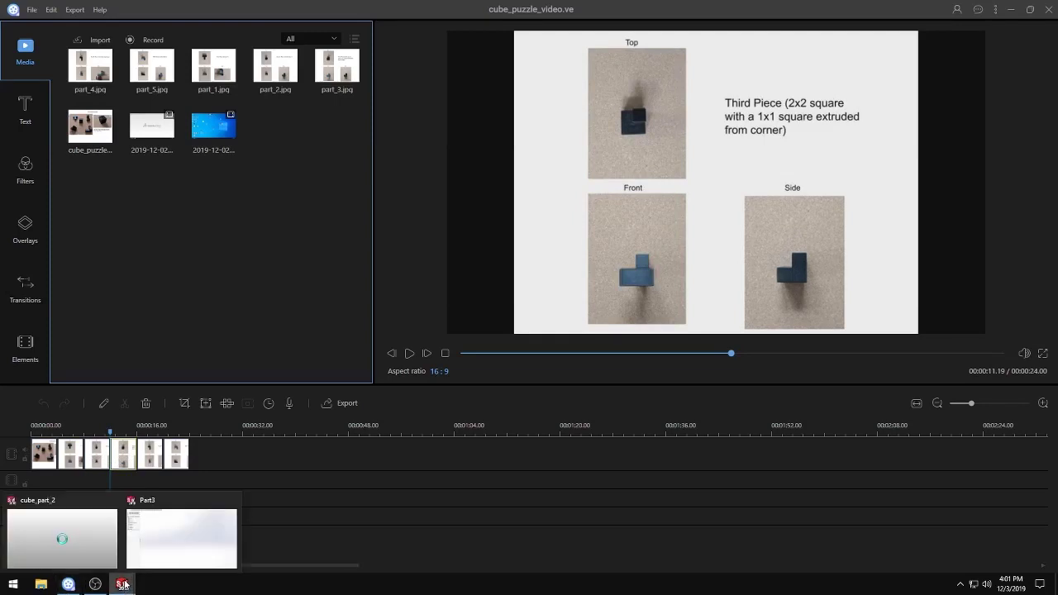
pyautogui.click(176, 542)
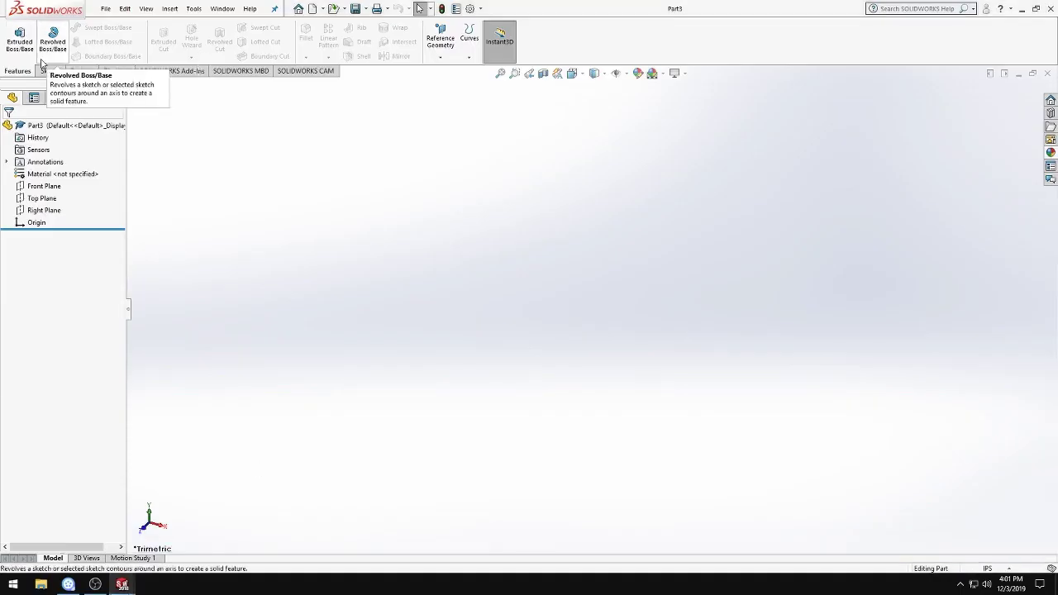
# - Start Sketch1 on the Front Plane and draw a corner rectangle anchored at the origin
pyautogui.click(18, 43)
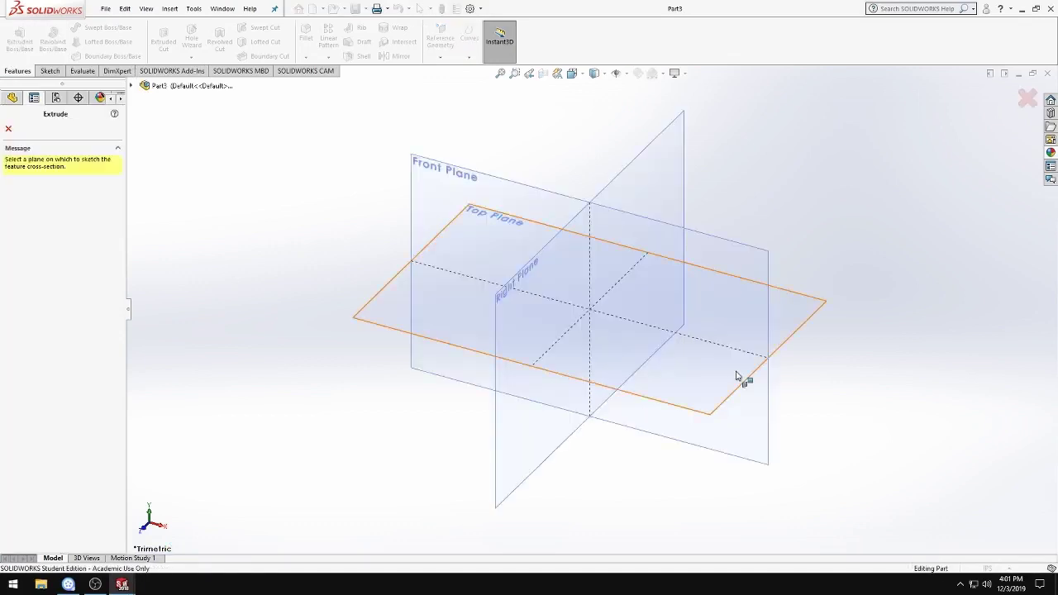
pyautogui.click(475, 182)
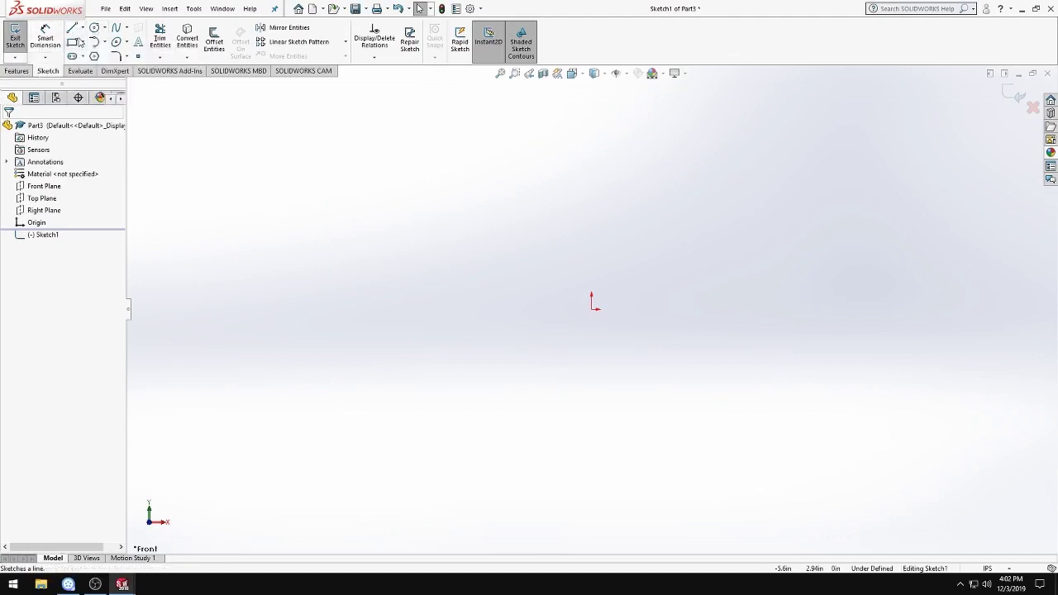
pyautogui.click(74, 43)
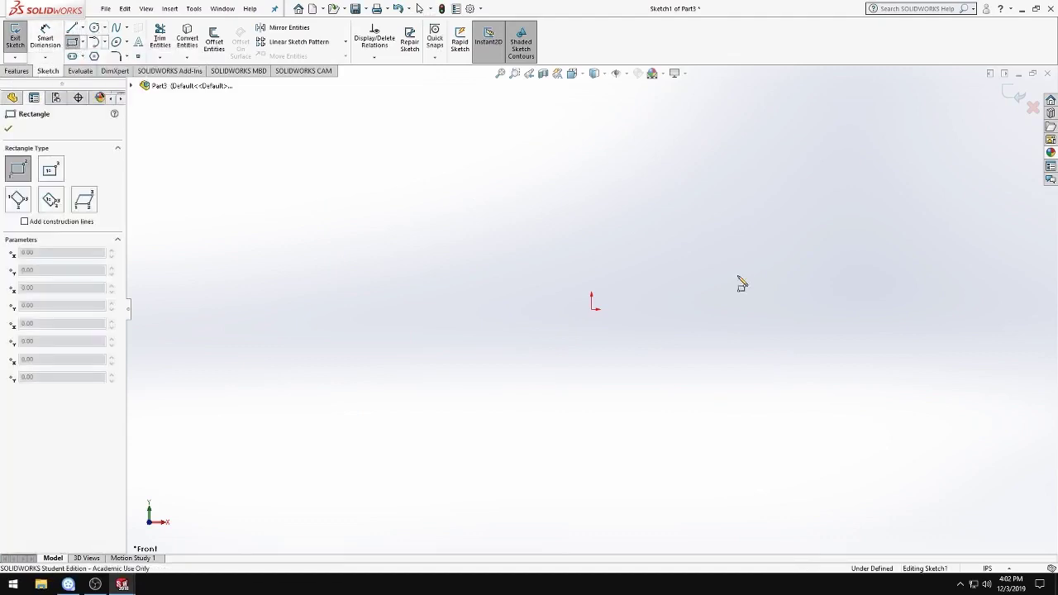
pyautogui.click(592, 309)
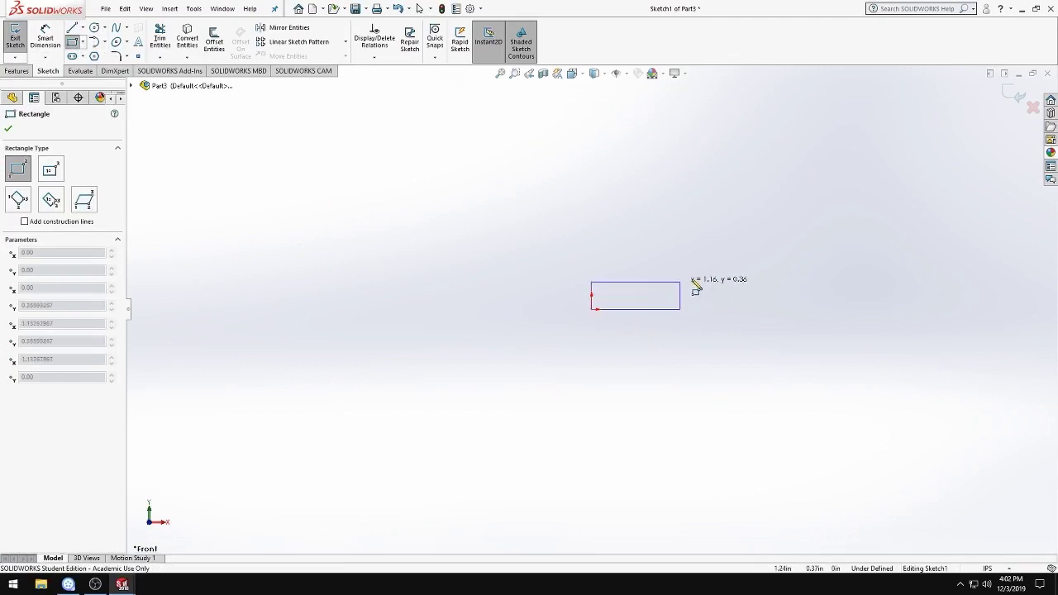
pyautogui.click(736, 245)
pyautogui.press('Escape')
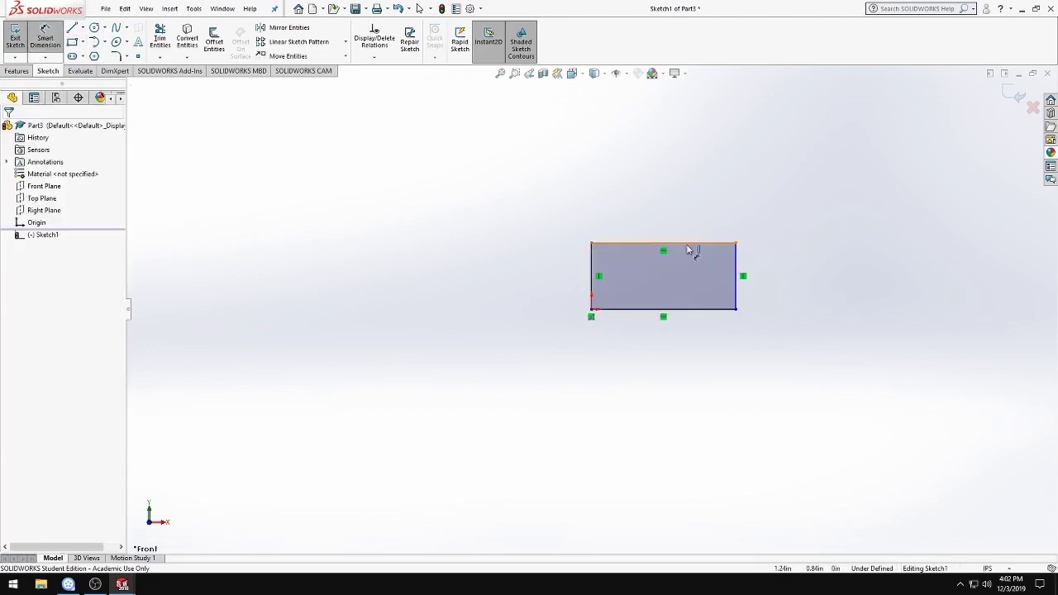
# - Dimension the rectangle's top edge at 2.00 and its left edge at 1.00
pyautogui.click(683, 234)
pyautogui.click(657, 229)
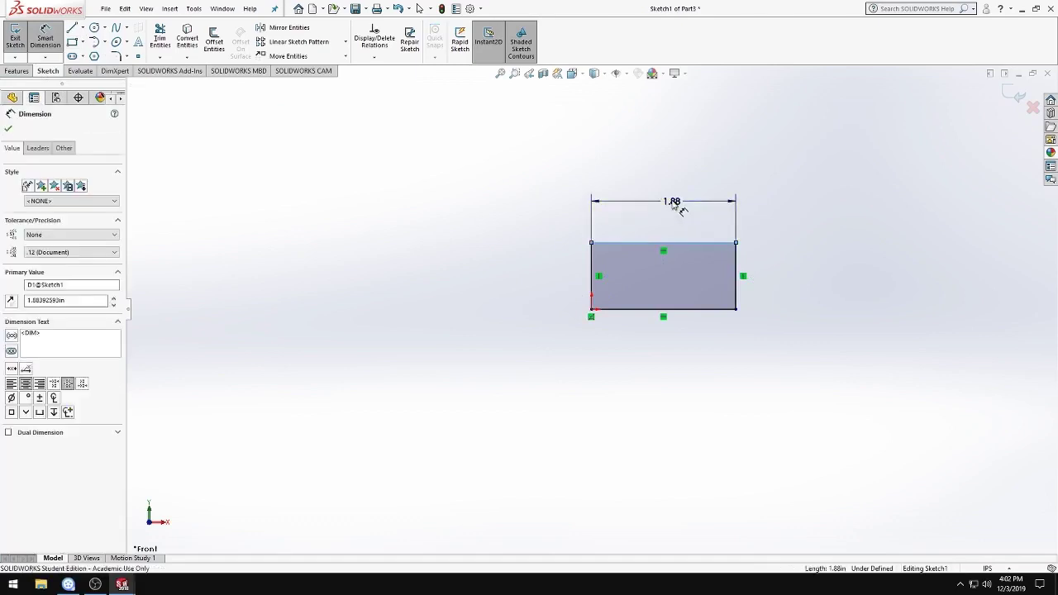
pyautogui.click(592, 278)
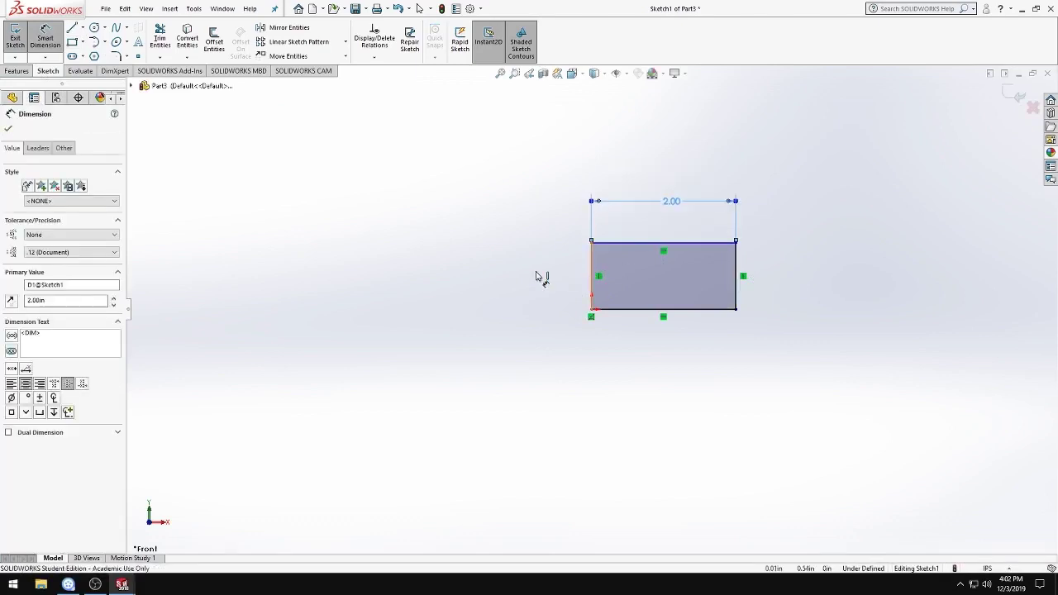
pyautogui.click(537, 273)
pyautogui.write('1984733')
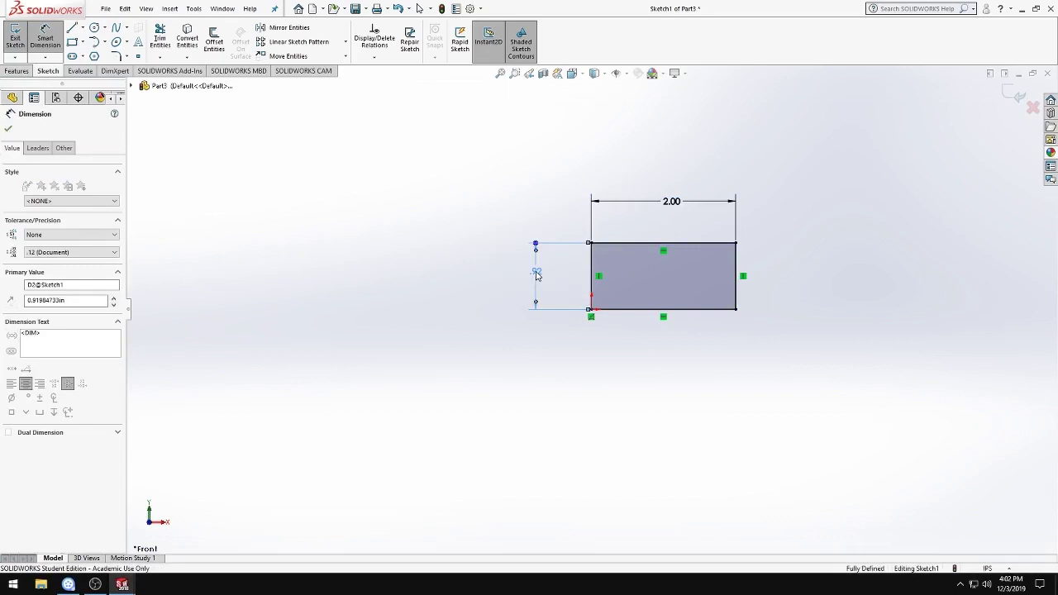
pyautogui.press('Return')
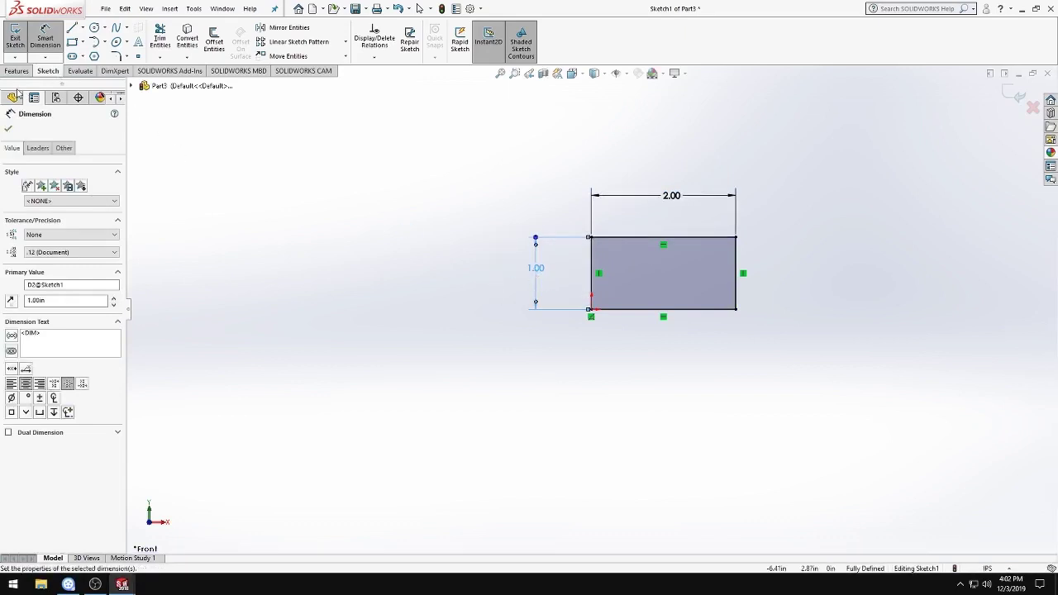
# - Extrude the 2 × 1 rectangle blind 2.00 in into Boss-Extrude1
pyautogui.click(16, 71)
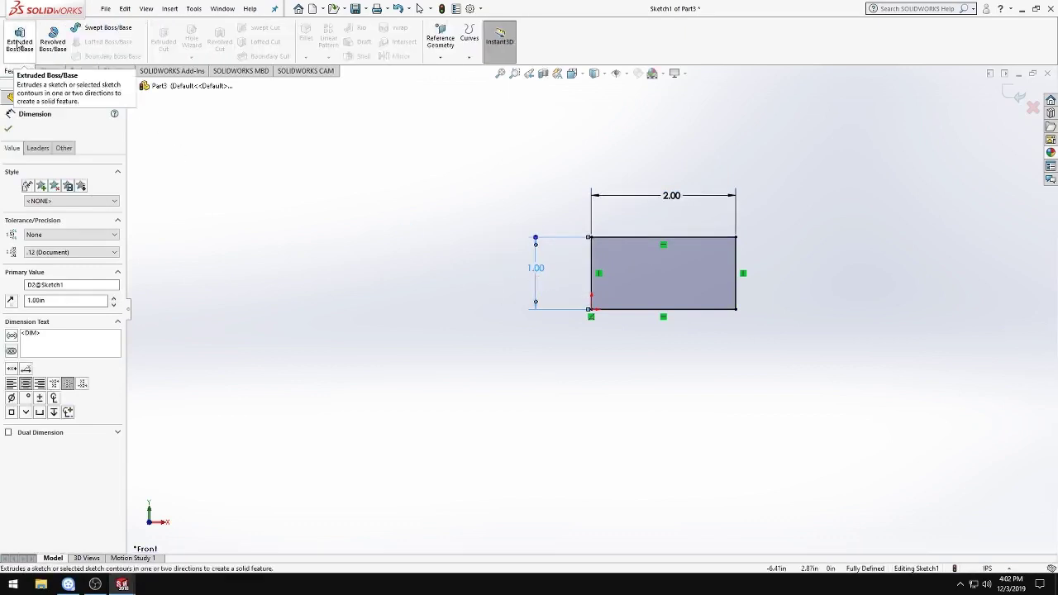
pyautogui.click(48, 71)
pyautogui.press('Escape')
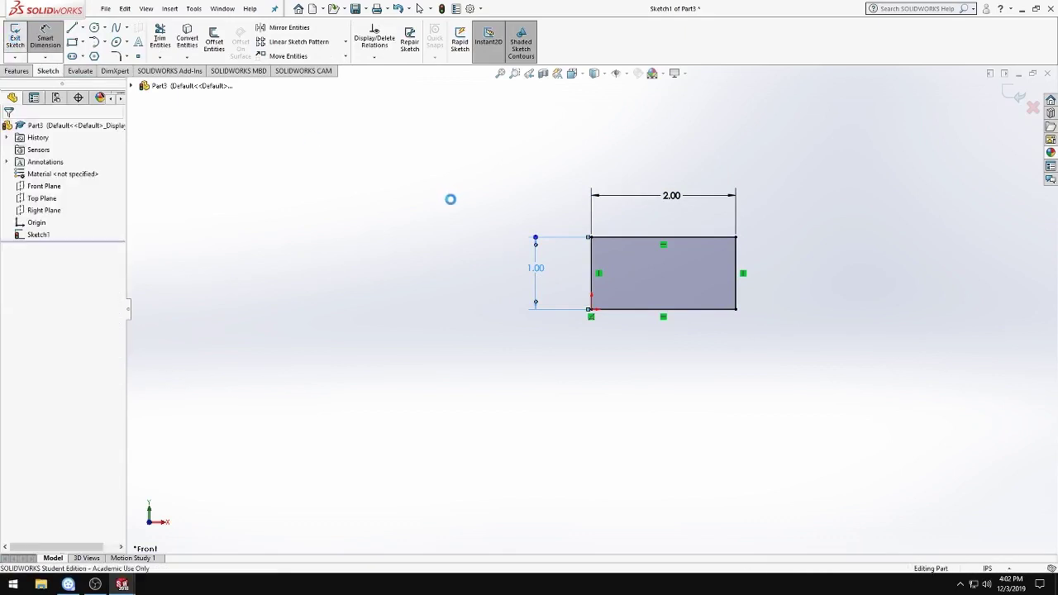
pyautogui.press('e')
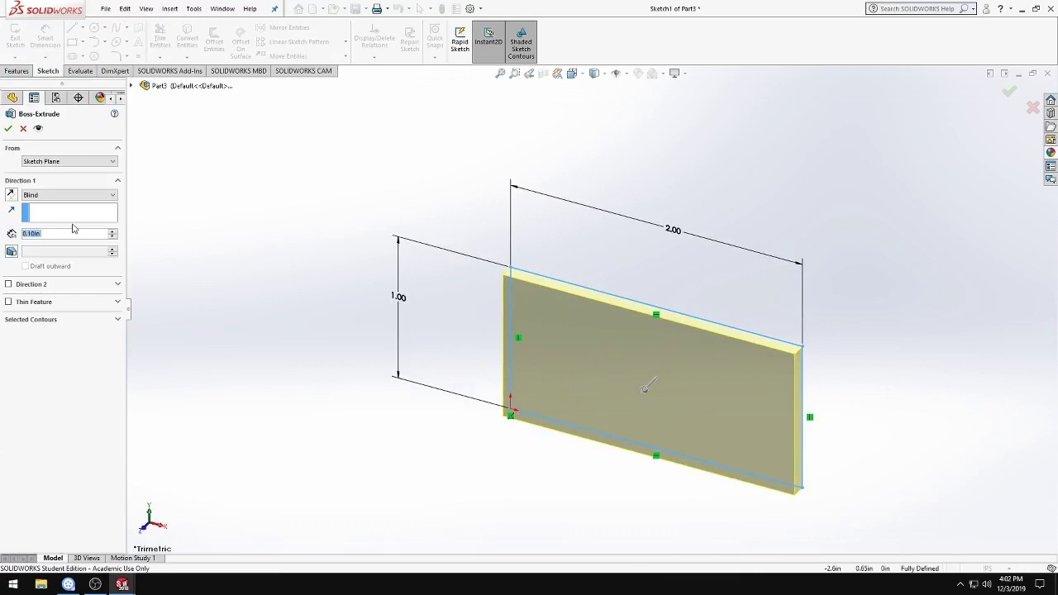
pyautogui.write('2')
pyautogui.press('Return')
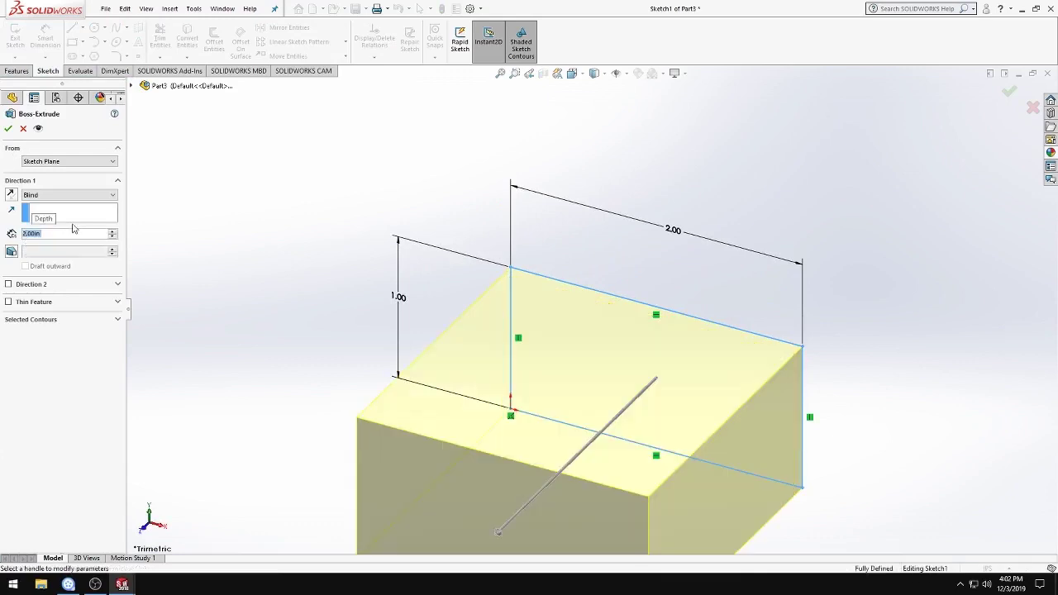
pyautogui.press('Return')
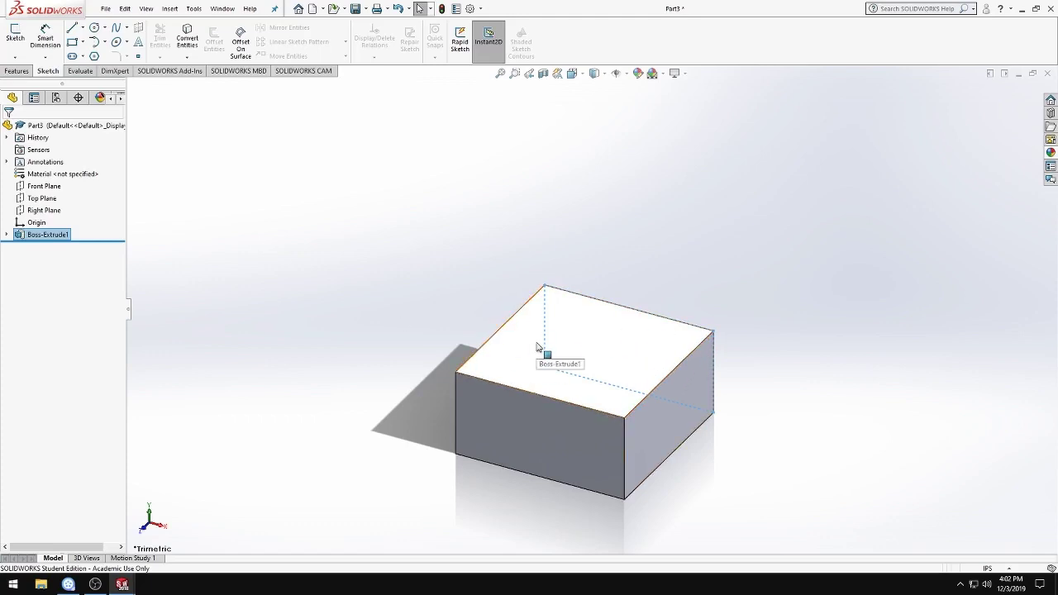
# - Draw a corner rectangle from the right corner of the block's top face
pyautogui.click(73, 42)
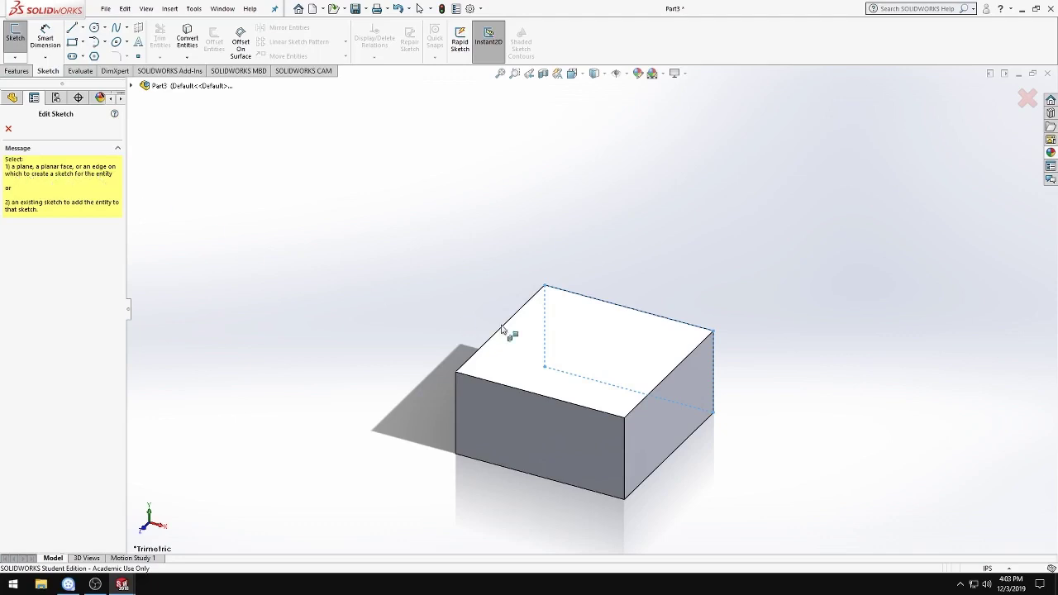
pyautogui.click(638, 355)
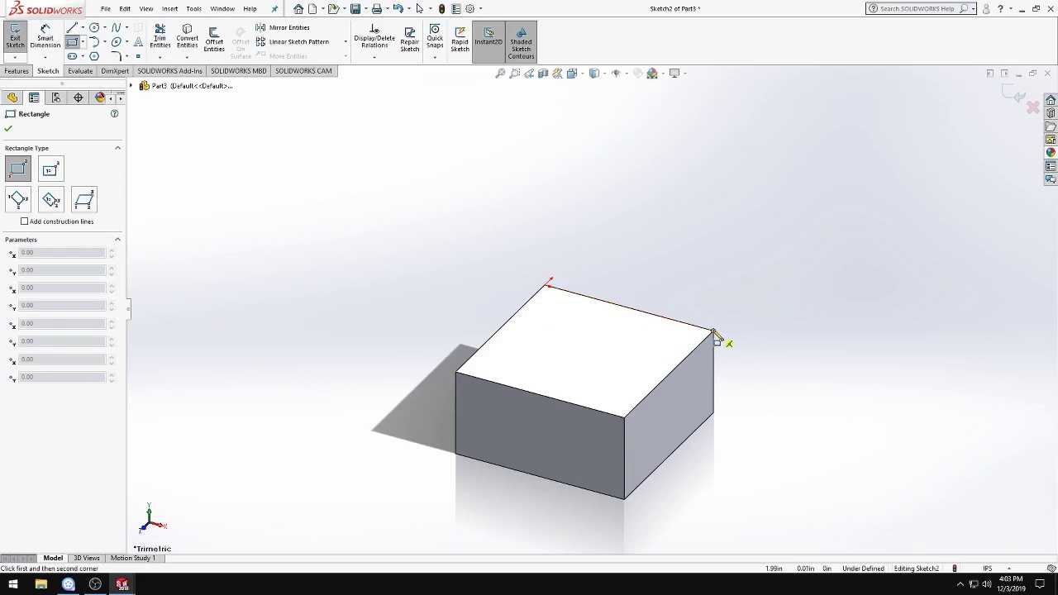
pyautogui.click(713, 331)
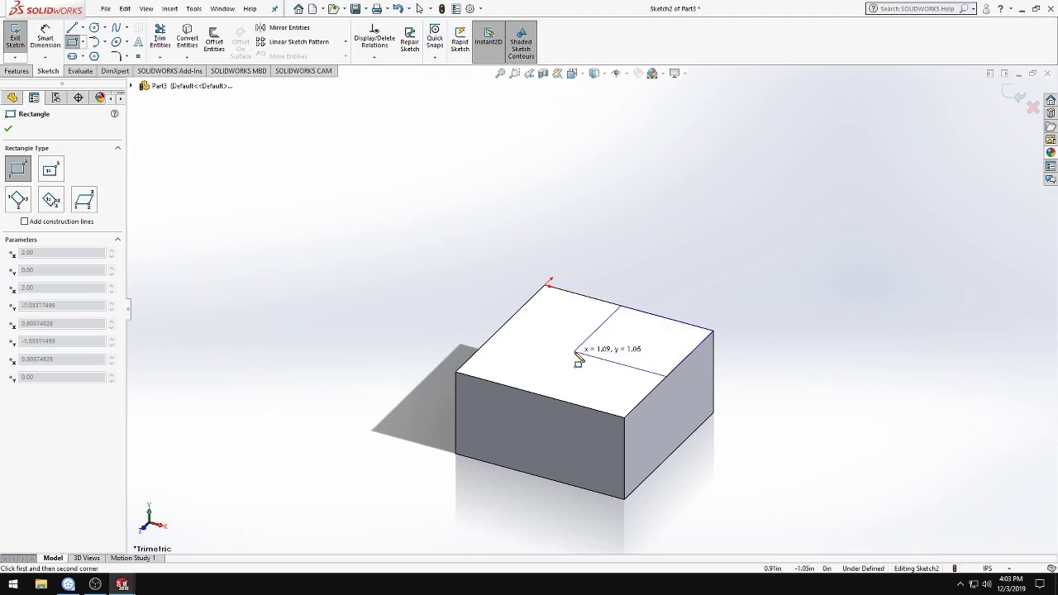
pyautogui.click(576, 354)
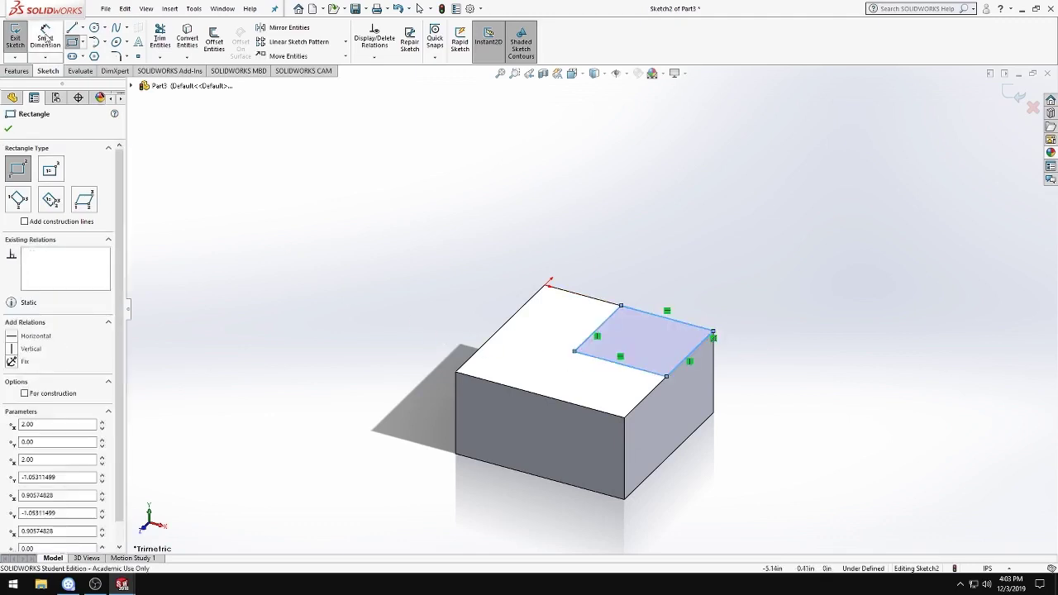
# - Dimension both sides of the corner square to 1.00 so Sketch2 is fully defined
pyautogui.click(47, 38)
pyautogui.click(614, 362)
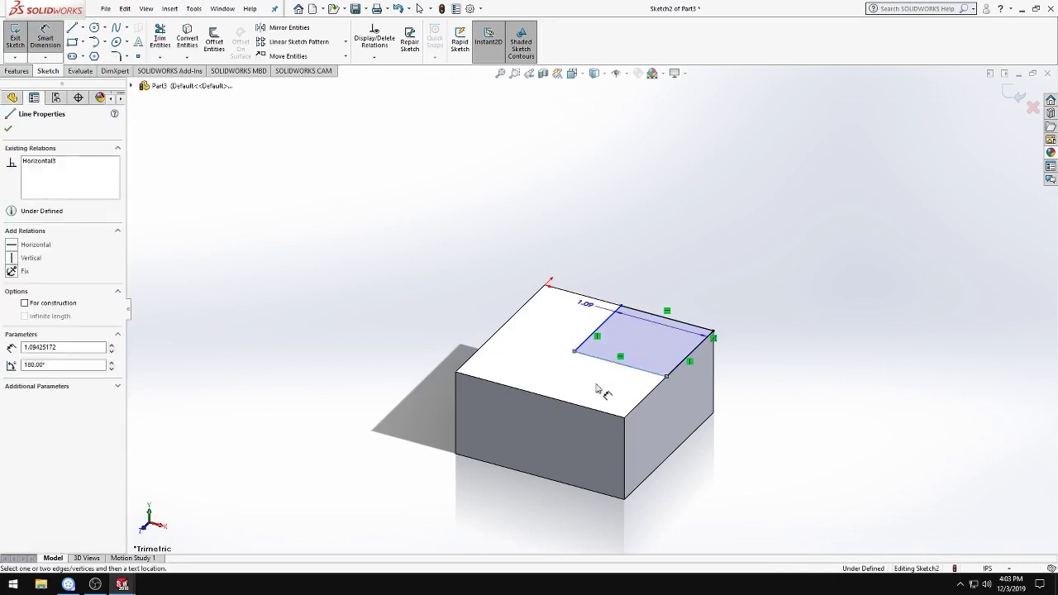
pyautogui.click(598, 384)
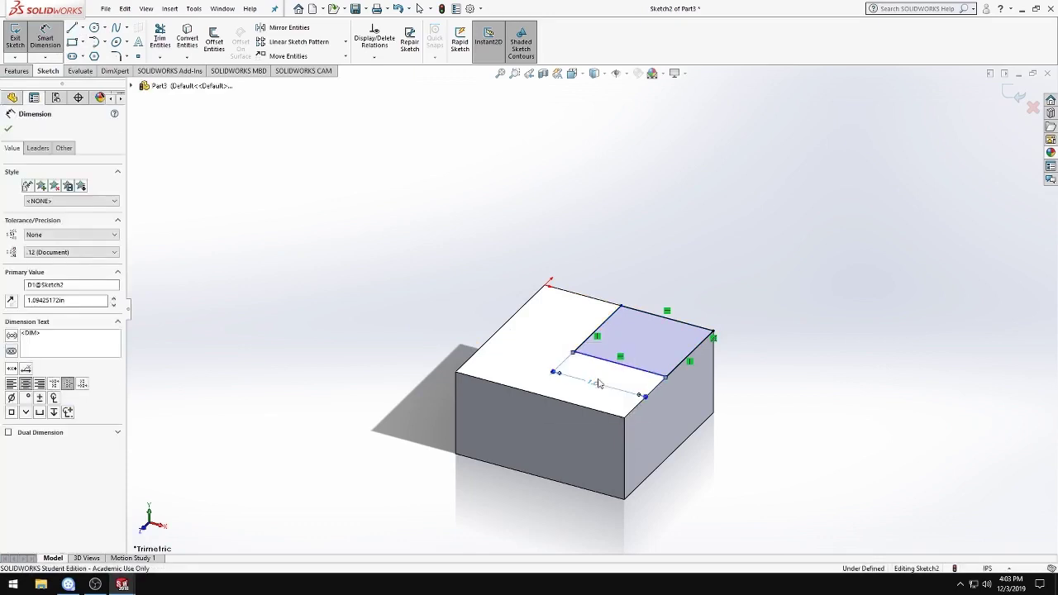
pyautogui.click(609, 327)
pyautogui.click(574, 322)
pyautogui.write('1')
pyautogui.press('Return')
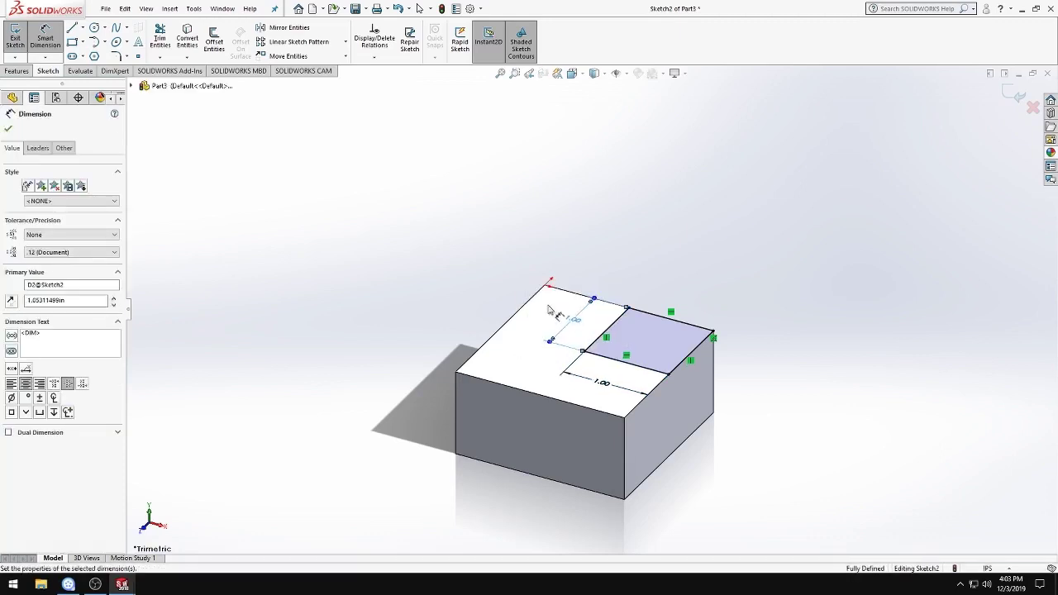
pyautogui.click(25, 72)
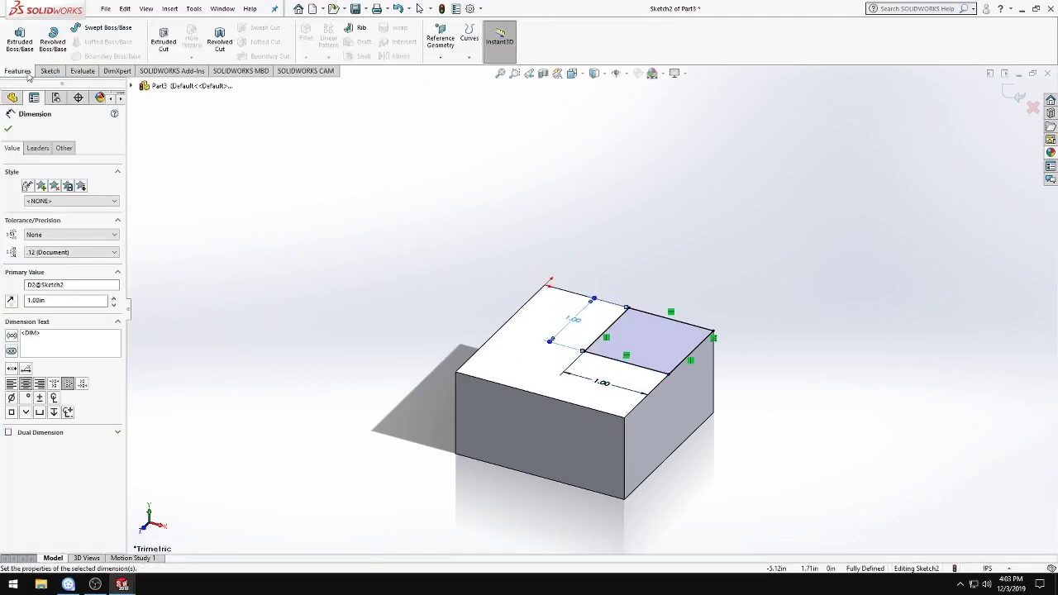
# - Extrude the corner square 1.00 in upward as Boss-Extrude2, then orbit to inspect the cube
pyautogui.click(19, 37)
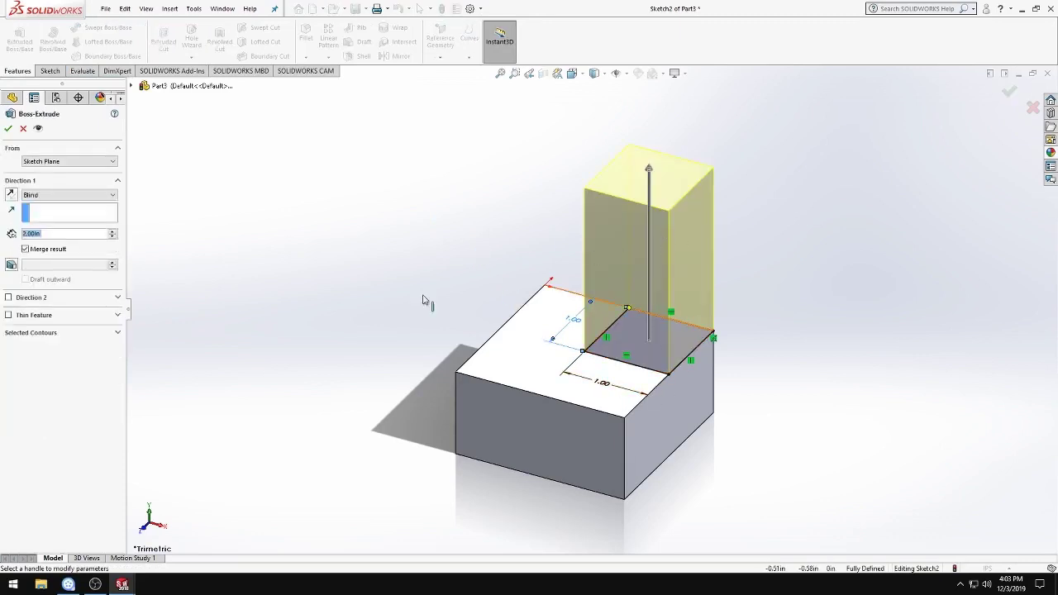
pyautogui.write('1')
pyautogui.press('Return')
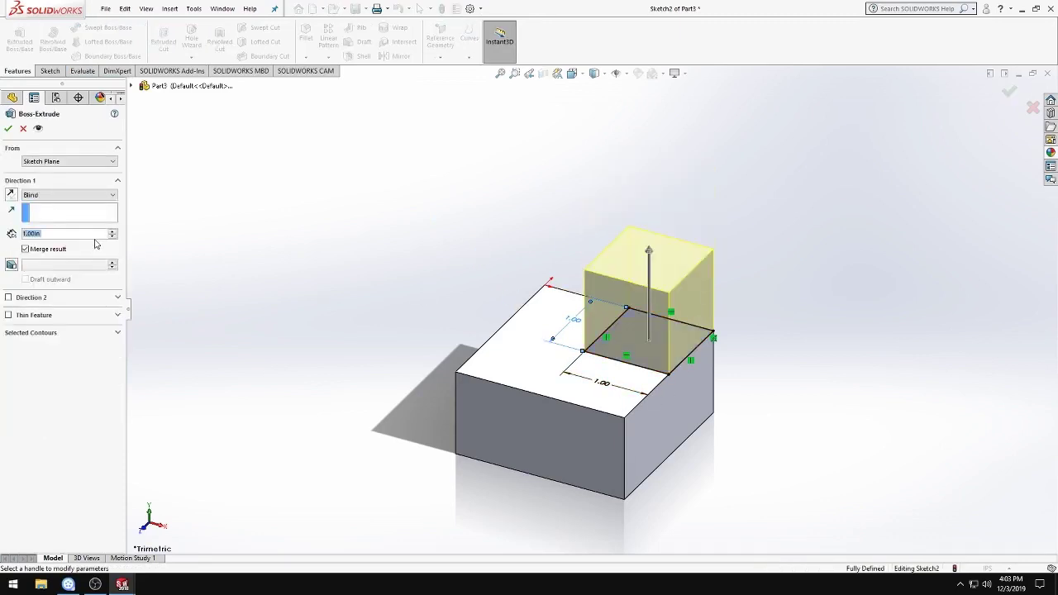
pyautogui.click(8, 129)
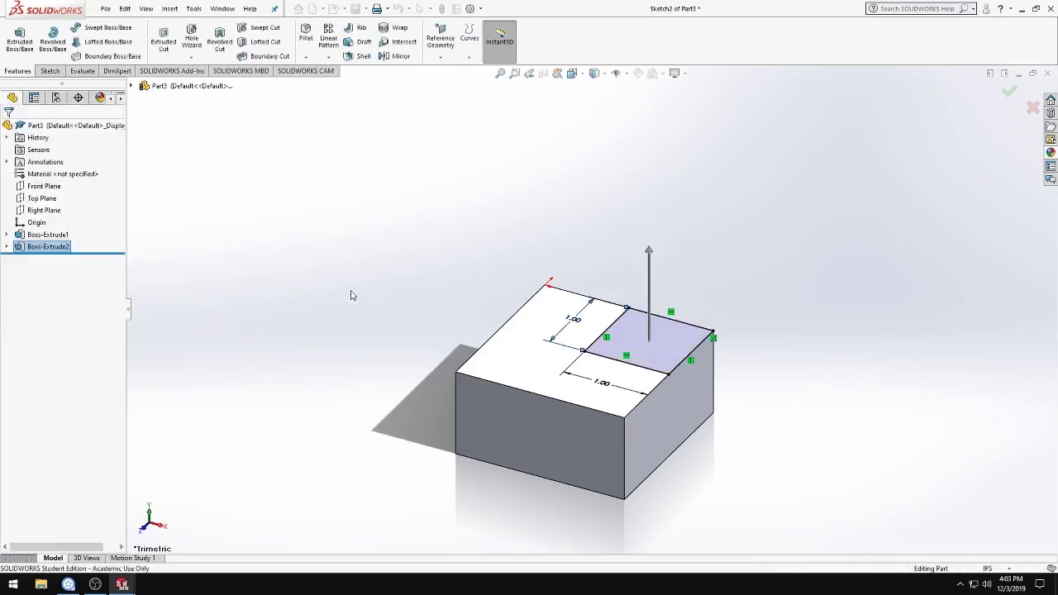
pyautogui.moveTo(345, 410)
pyautogui.mouseDown(button='middle')
pyautogui.moveTo(384, 418)
pyautogui.moveTo(355, 446)
pyautogui.mouseUp(button='middle')
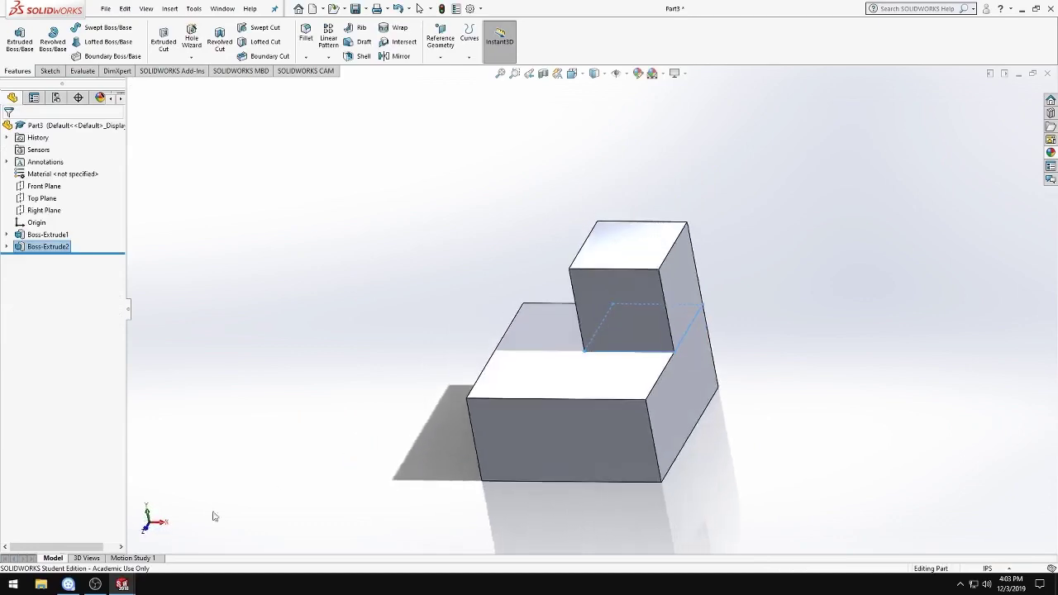
pyautogui.click(68, 584)
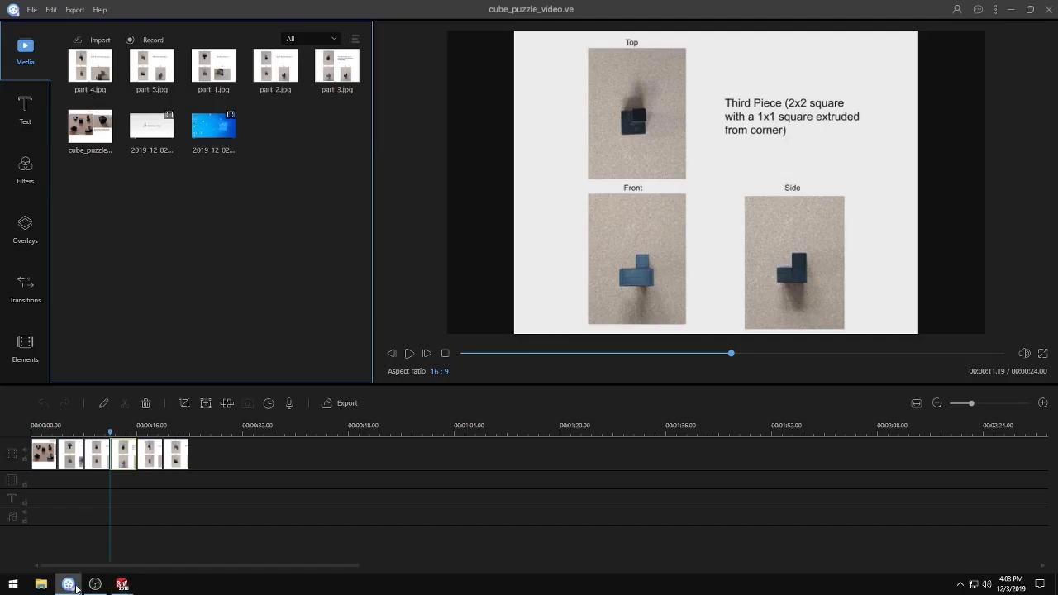
pyautogui.click(144, 457)
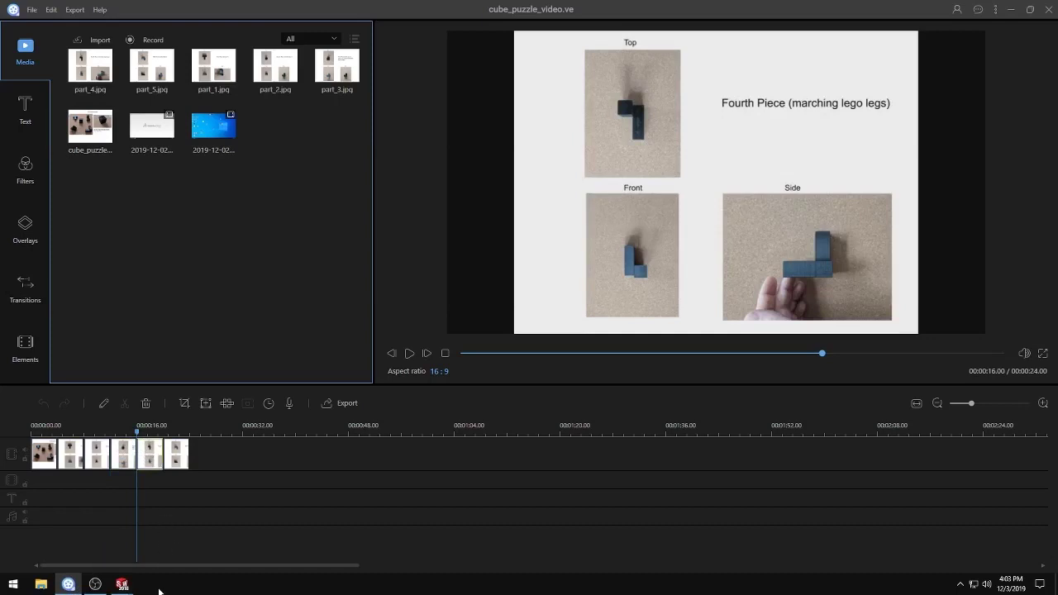
pyautogui.moveTo(68, 584)
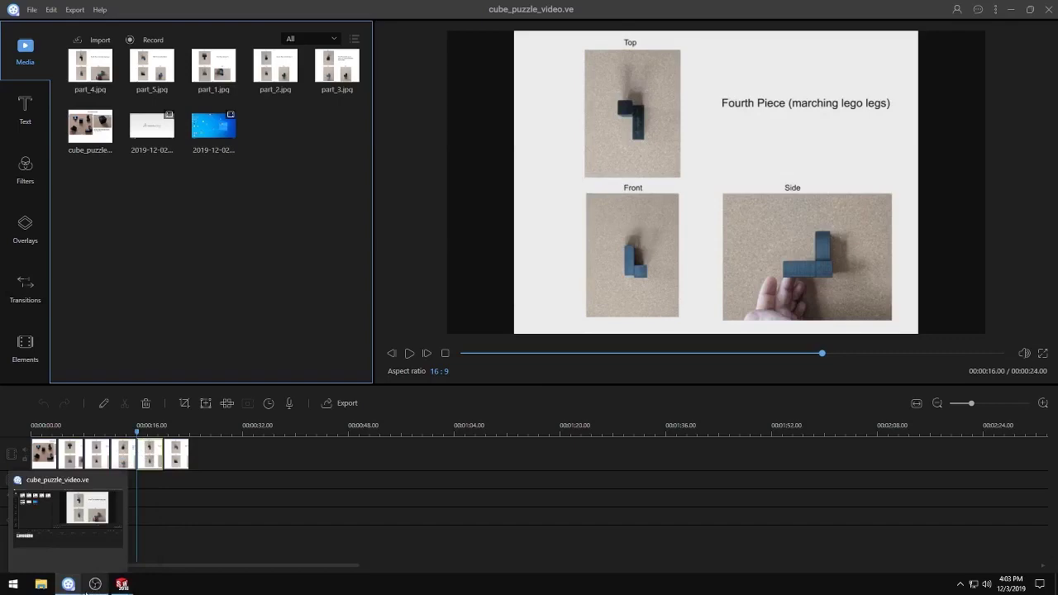
pyautogui.click(98, 587)
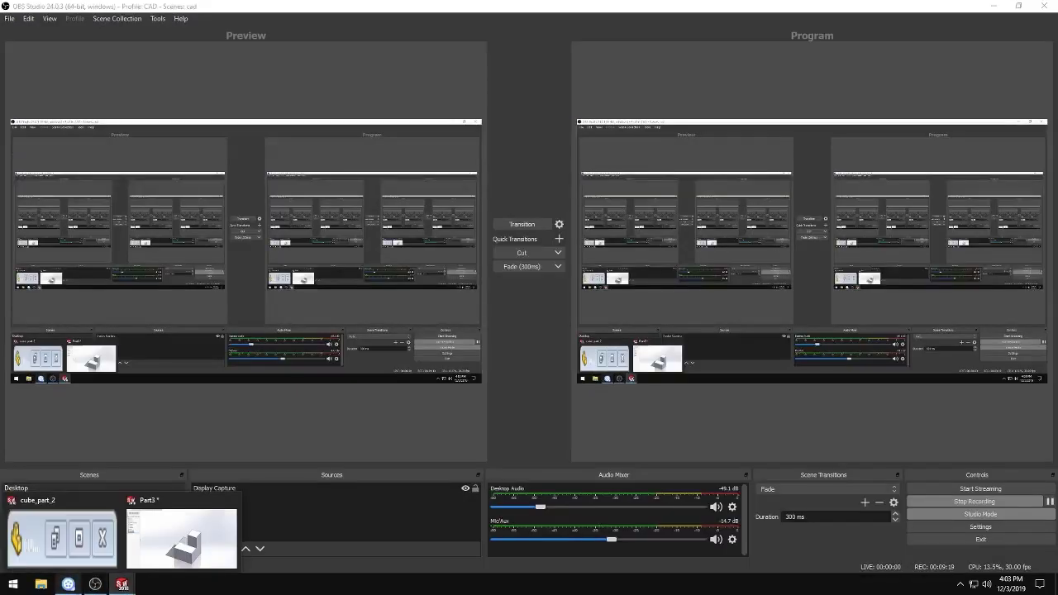
pyautogui.click(67, 584)
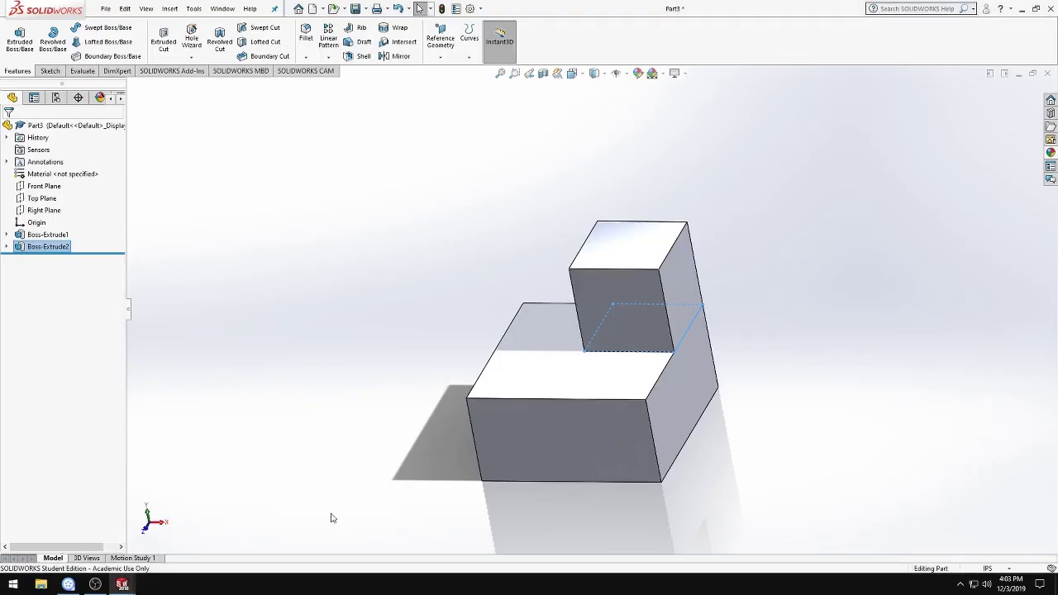
# - Use File > Save As to store the stepped block under the name cube_part_3
pyautogui.click(107, 8)
pyautogui.click(110, 9)
pyautogui.click(112, 8)
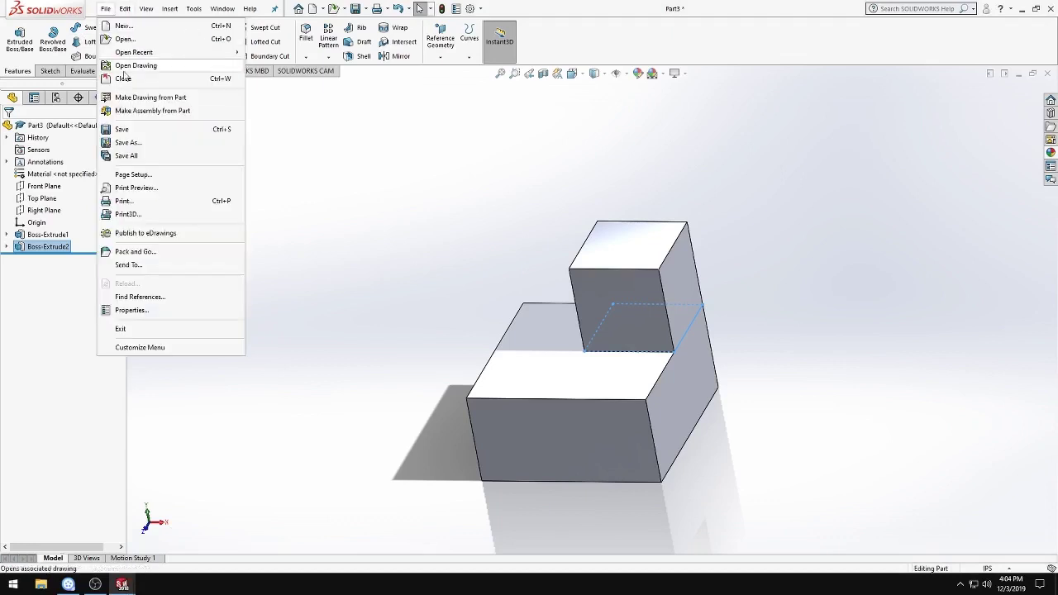
pyautogui.click(138, 146)
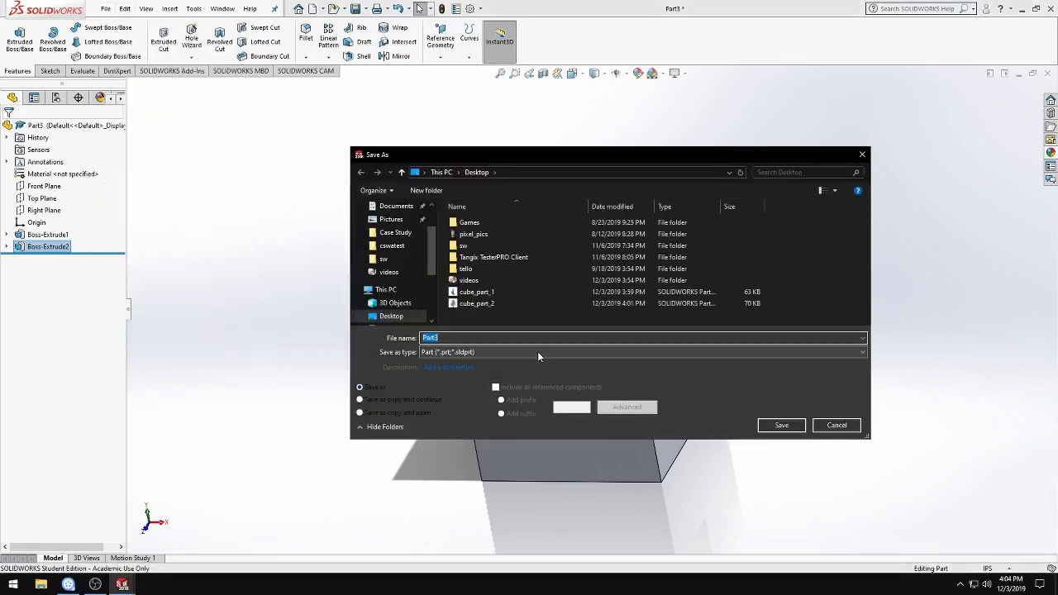
pyautogui.write('cube_part_')
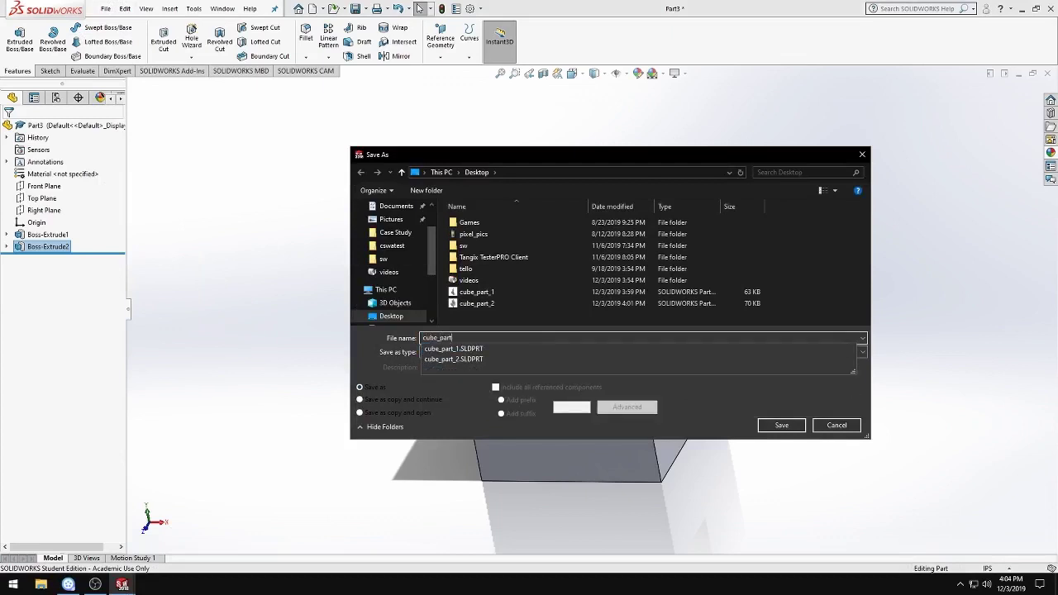
pyautogui.write('3')
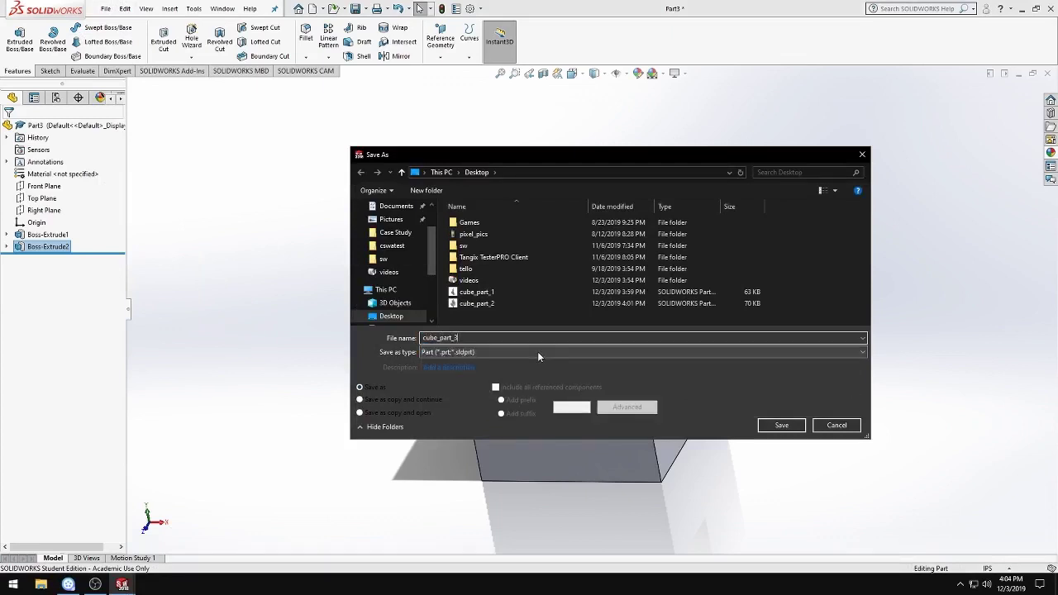
pyautogui.click(779, 426)
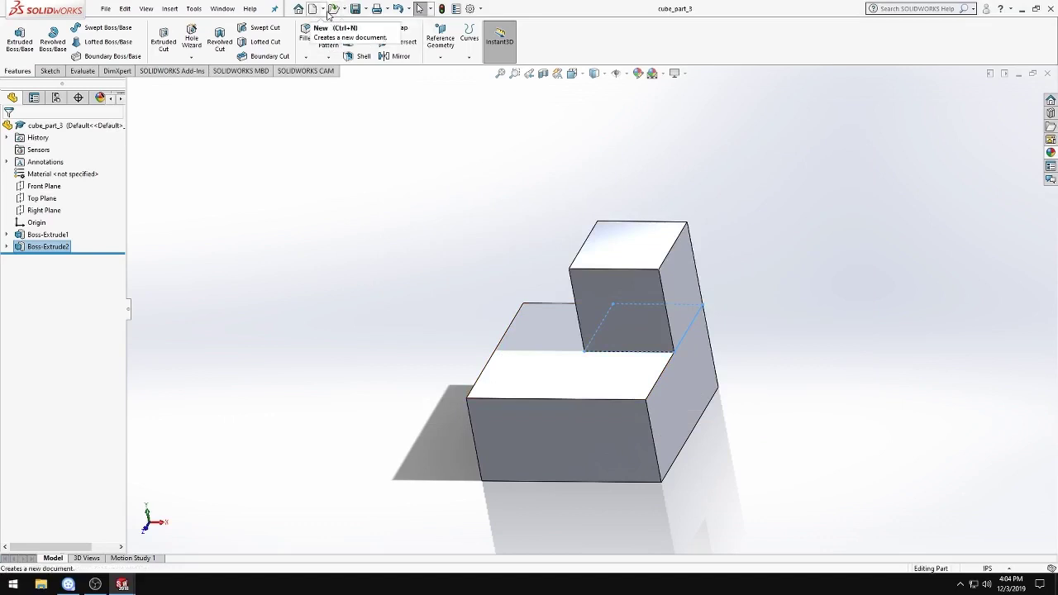
# - Create a new Part document from the New SOLIDWORKS Document dialog
pyautogui.click(314, 11)
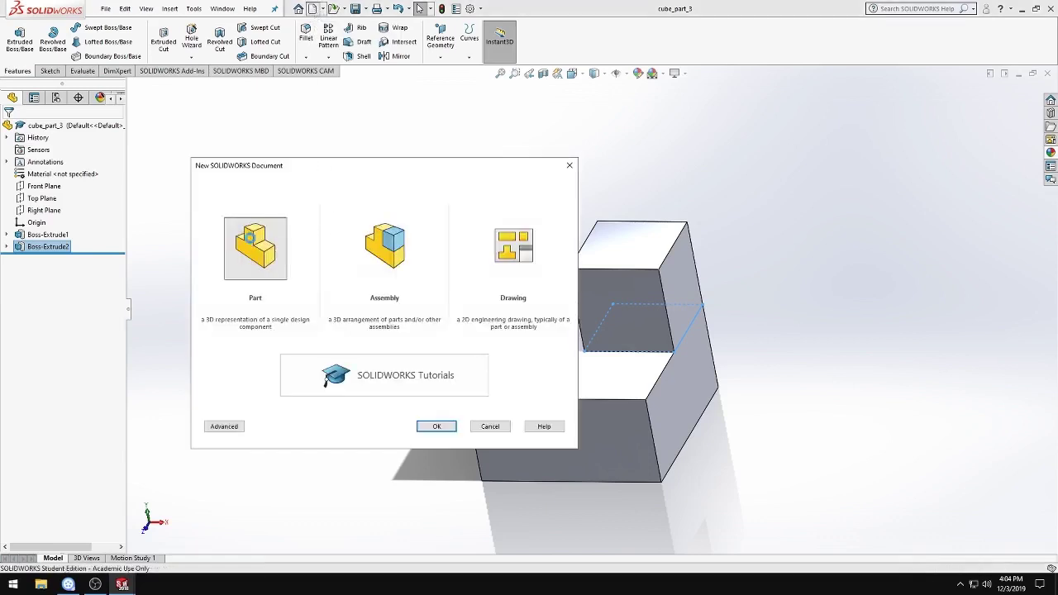
pyautogui.doubleClick(249, 241)
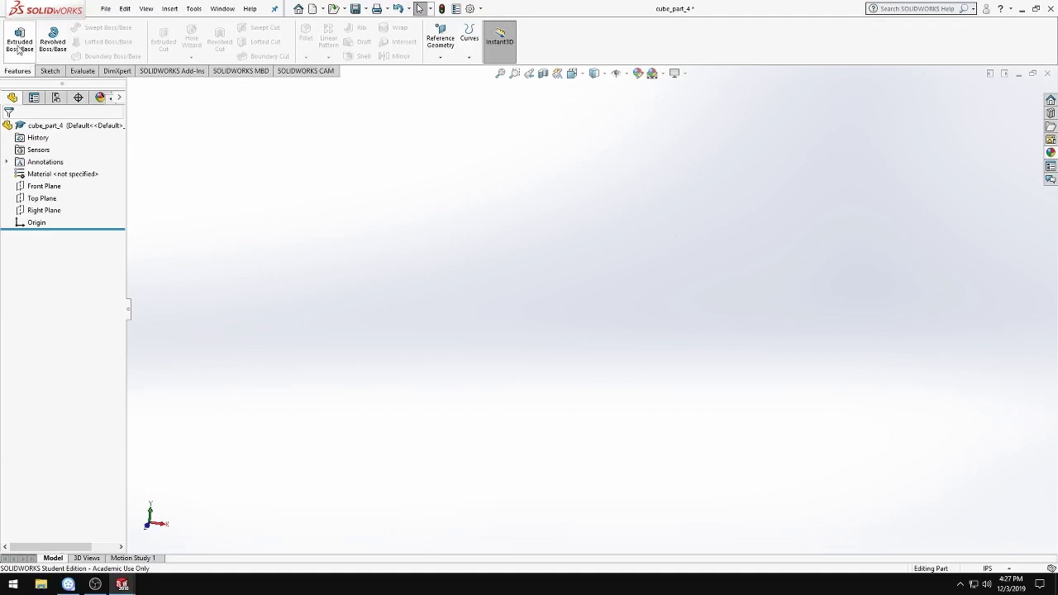
# - Start an extrusion and draw a corner rectangle from the origin on the Front Plane
pyautogui.click(19, 38)
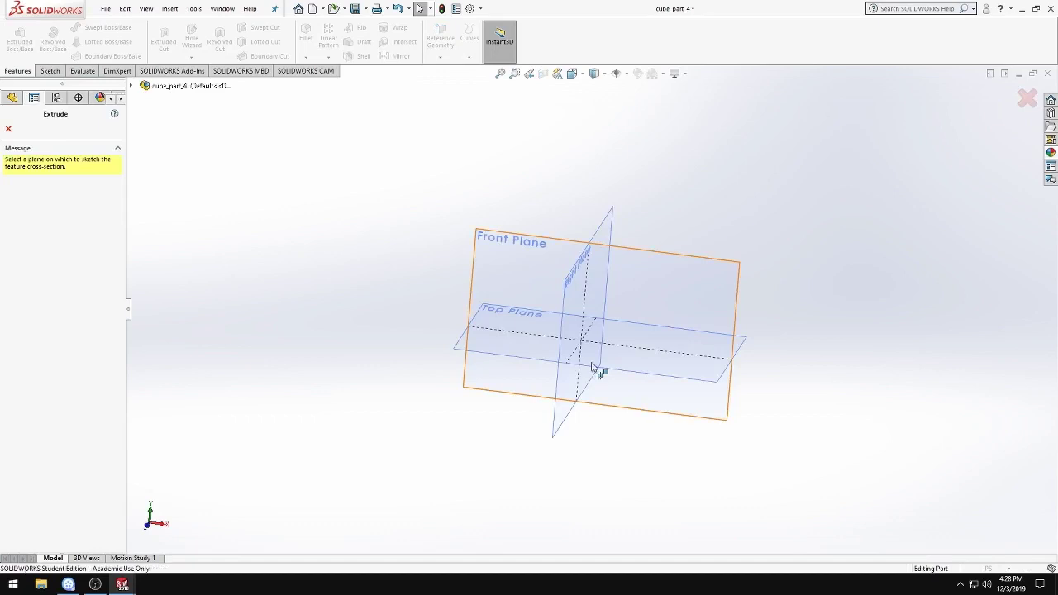
pyautogui.click(496, 261)
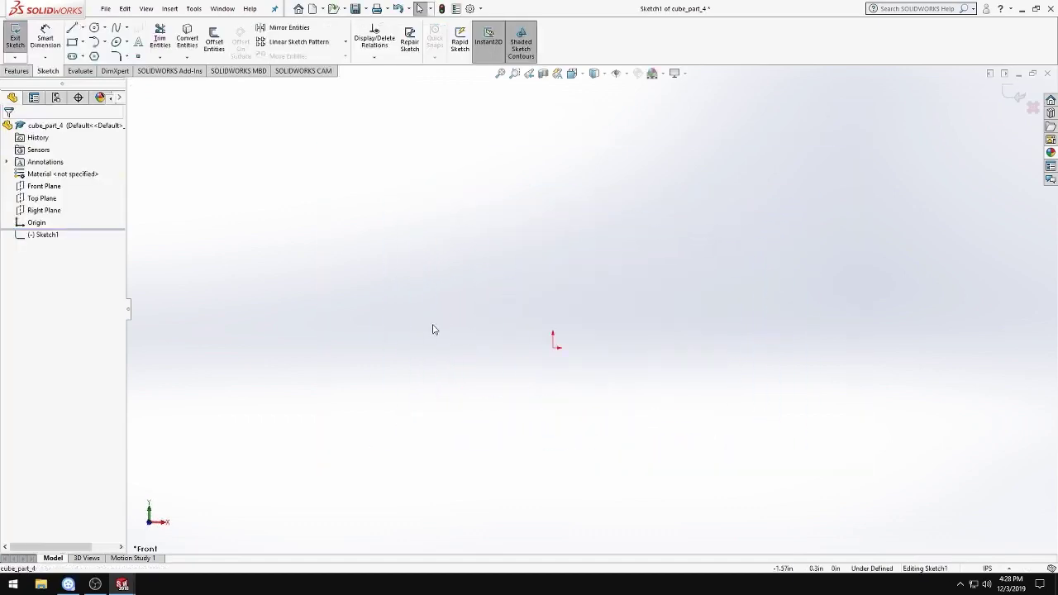
pyautogui.click(73, 43)
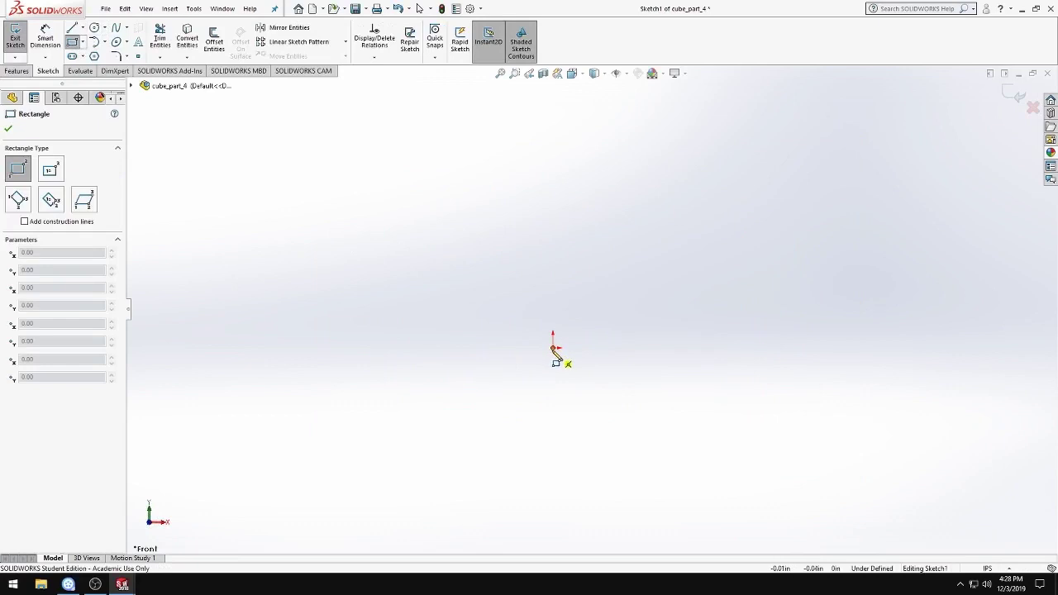
pyautogui.moveTo(553, 348); pyautogui.dragTo(608, 292)
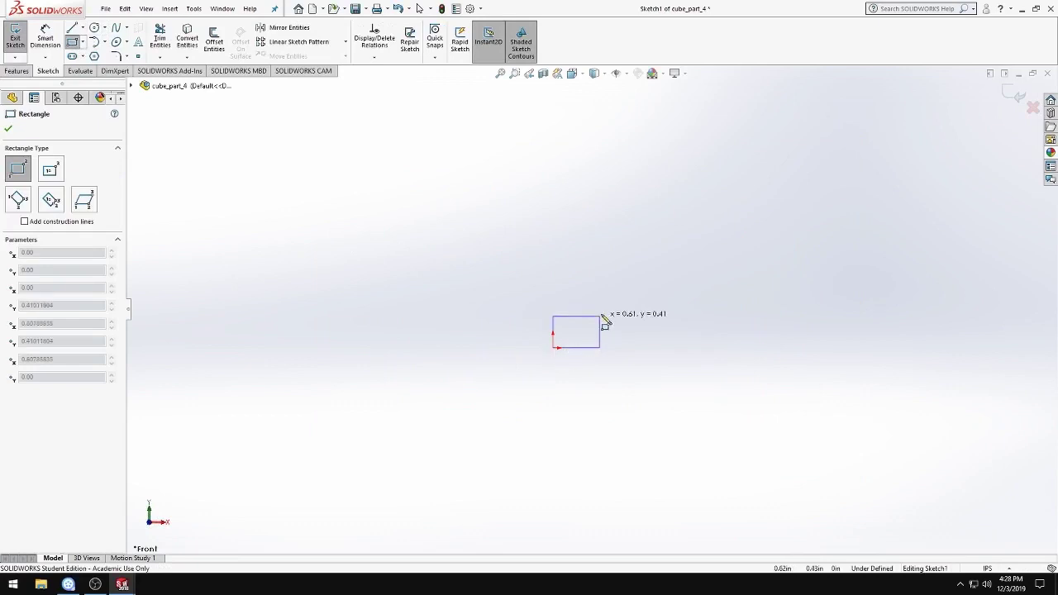
# - Dimension the rectangle to 1.00 wide and 1.00 tall, then exit the sketch
pyautogui.click(47, 42)
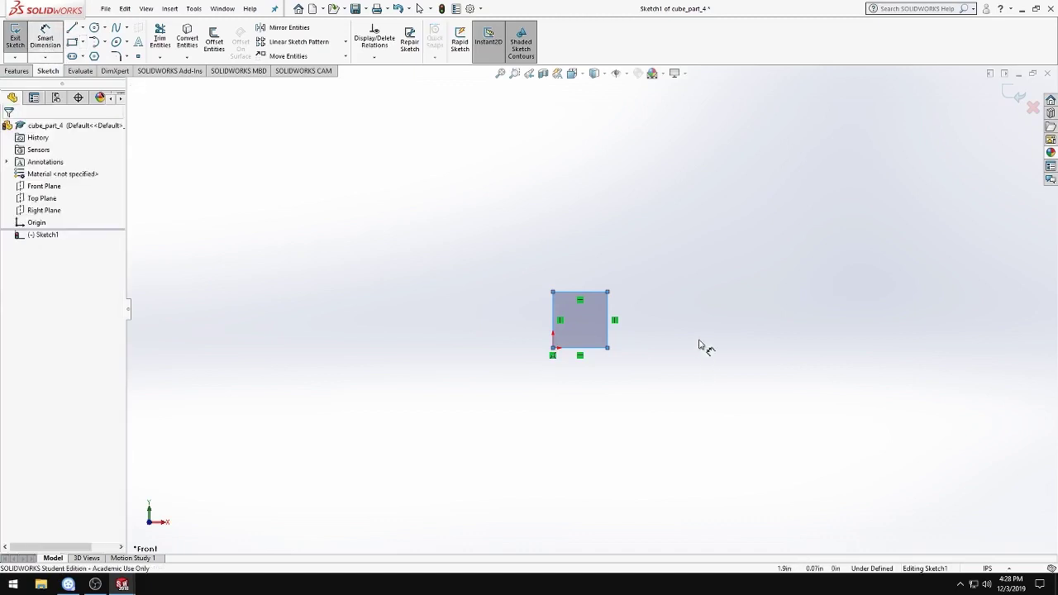
pyautogui.click(594, 292)
pyautogui.click(587, 252)
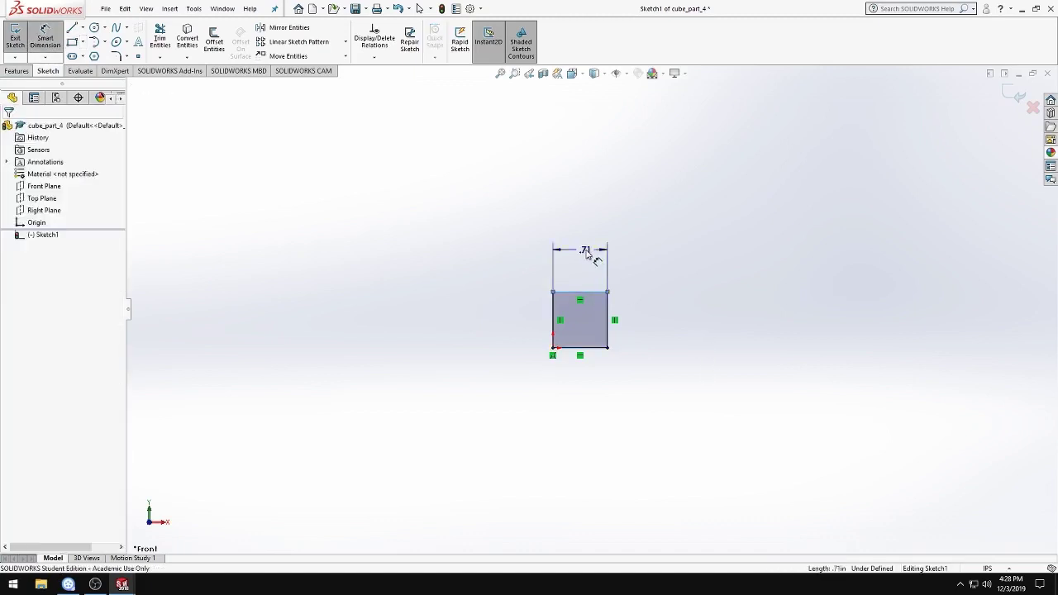
pyautogui.write('1')
pyautogui.press('Return')
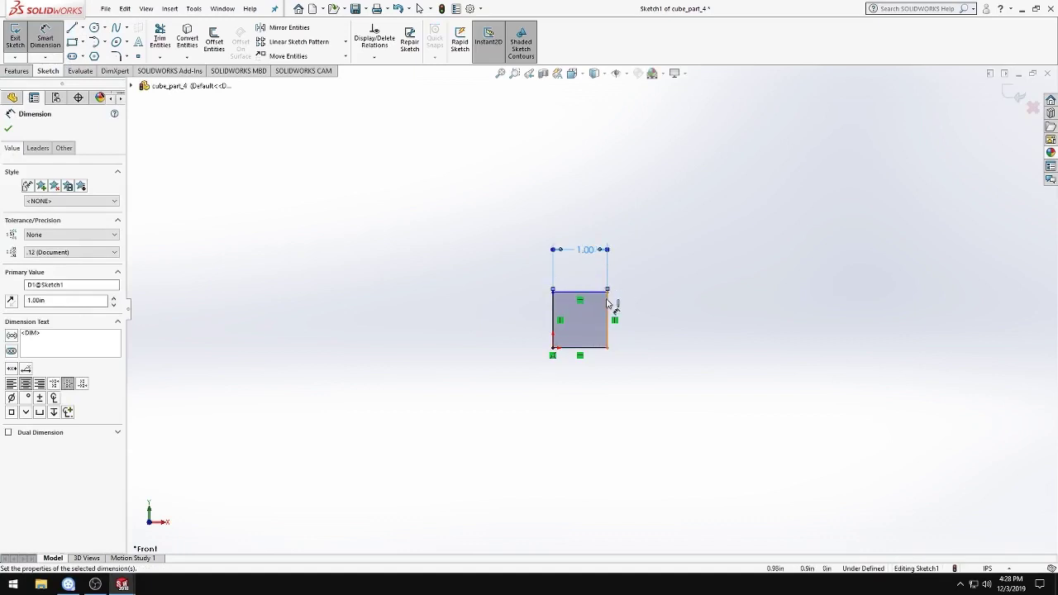
pyautogui.click(608, 318)
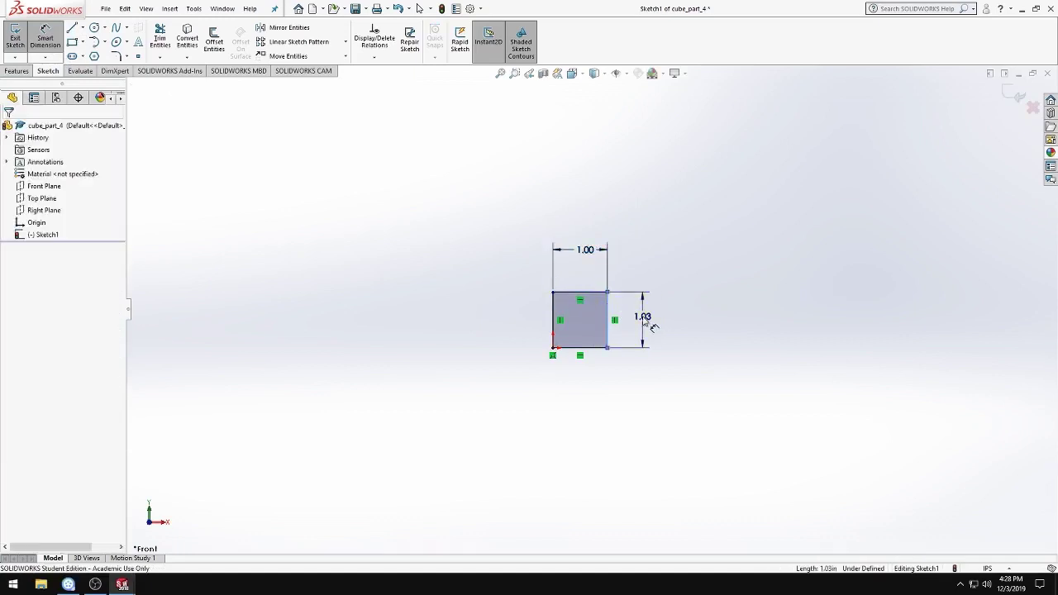
pyautogui.click(644, 324)
pyautogui.write('1')
pyautogui.press('Return')
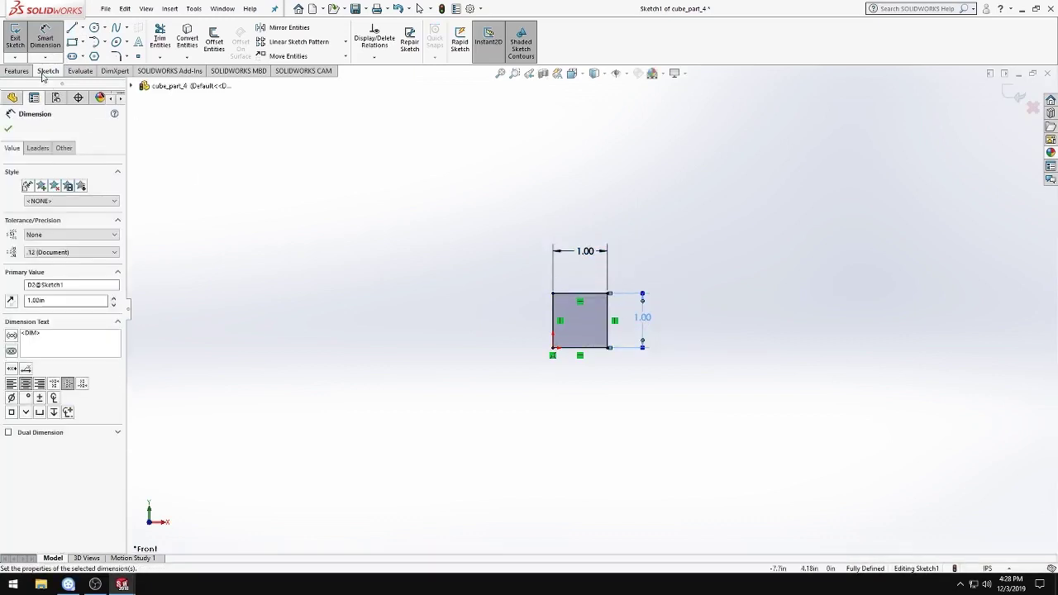
pyautogui.click(17, 70)
pyautogui.click(19, 39)
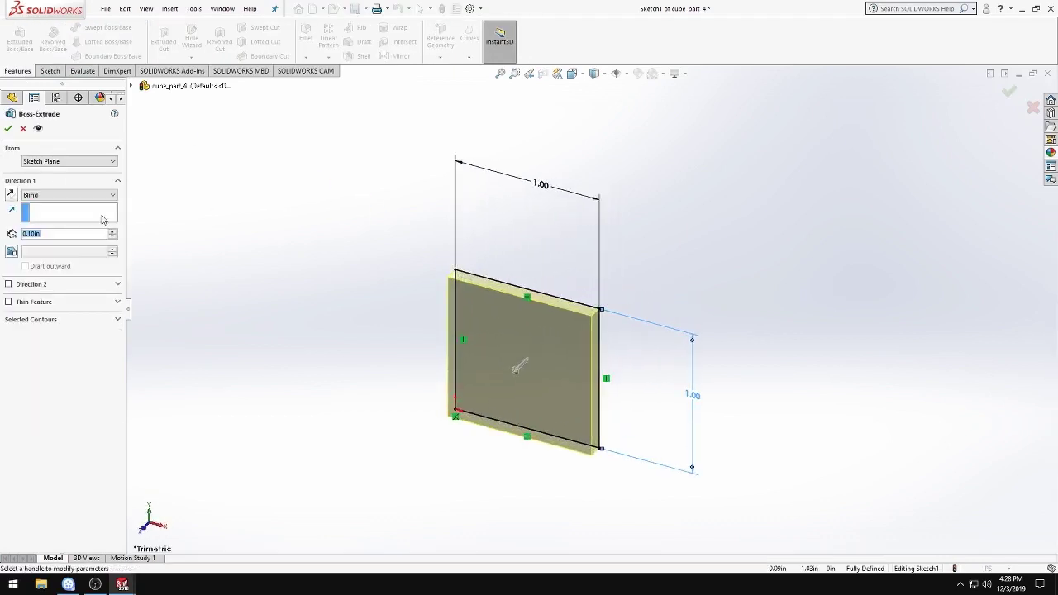
# - Extrude the 1.00 square 3 in deep to create Boss-Extrude1
pyautogui.write('3.')
pyautogui.scroll(5, 545, 348)
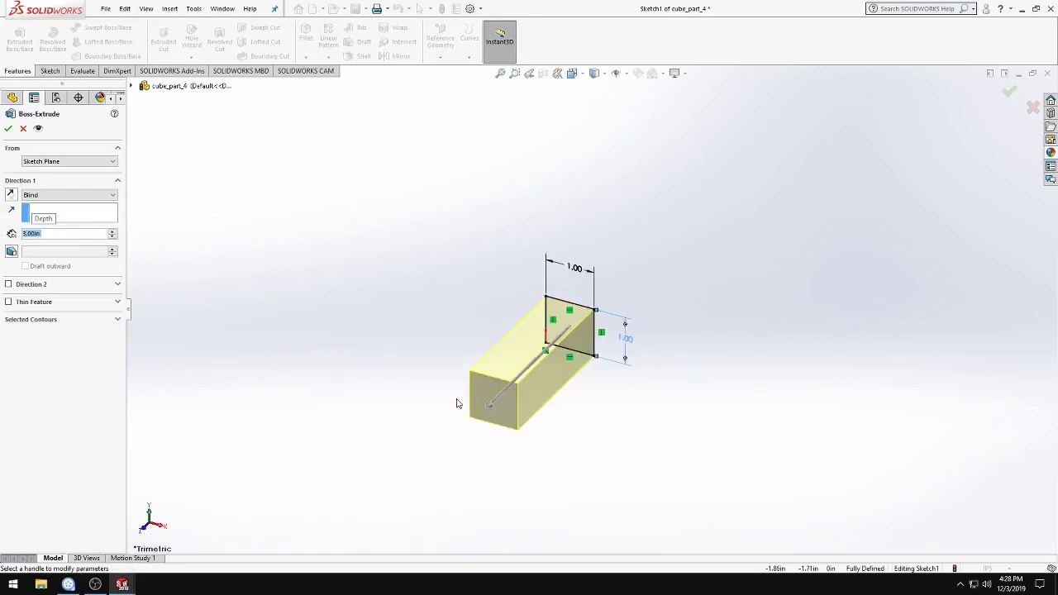
pyautogui.click(8, 128)
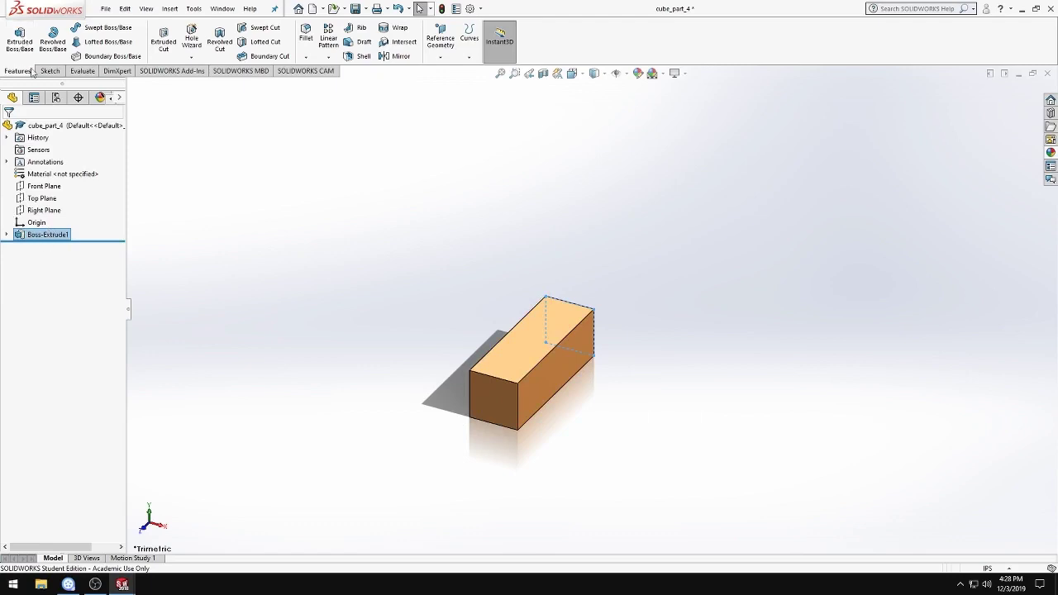
# - Sketch a corner rectangle on the block's right end face, extending above the block
pyautogui.click(20, 41)
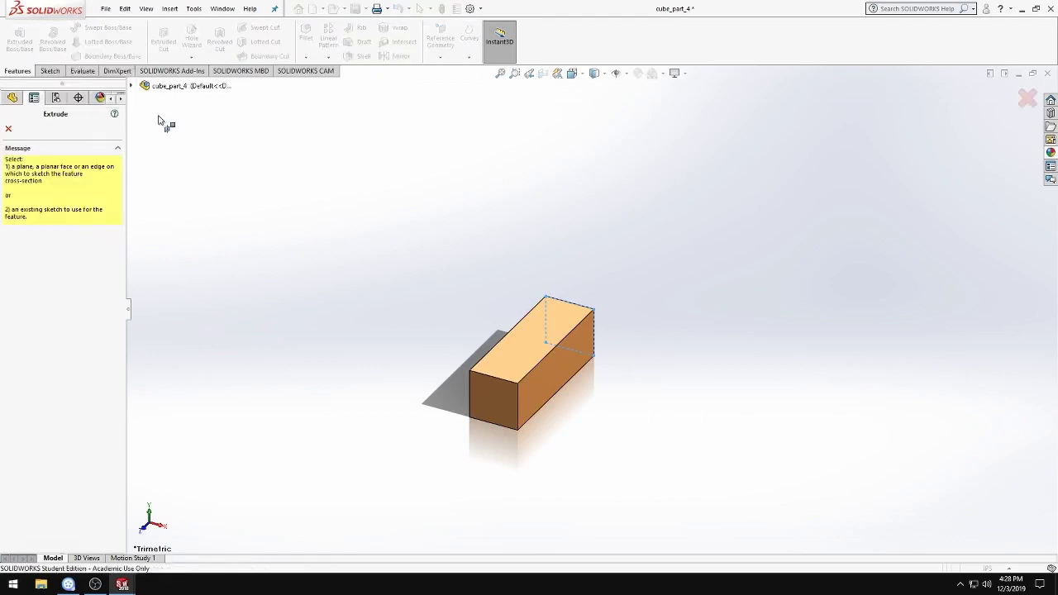
pyautogui.click(580, 350)
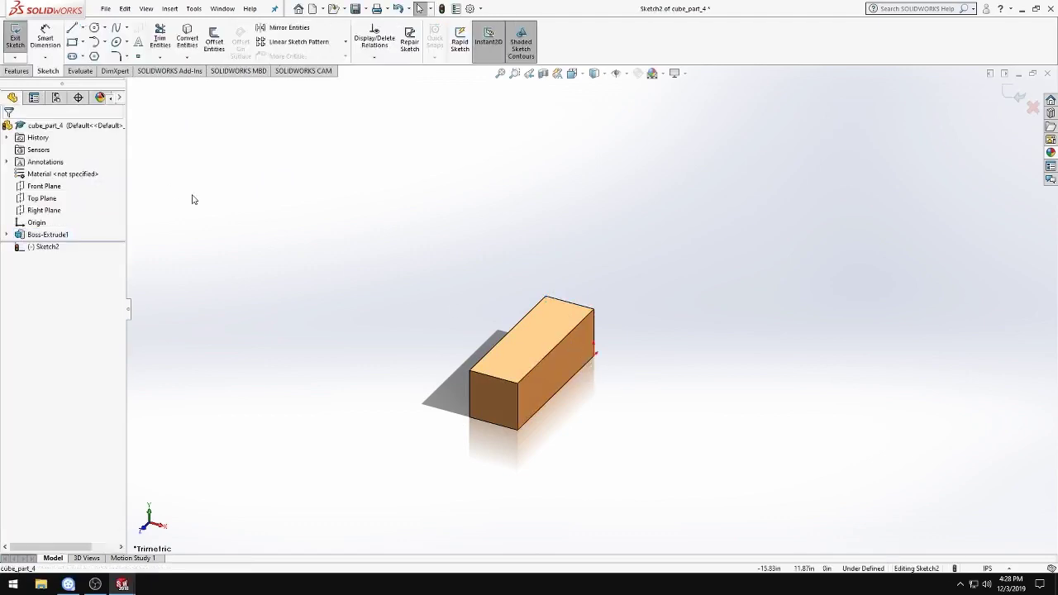
pyautogui.click(73, 41)
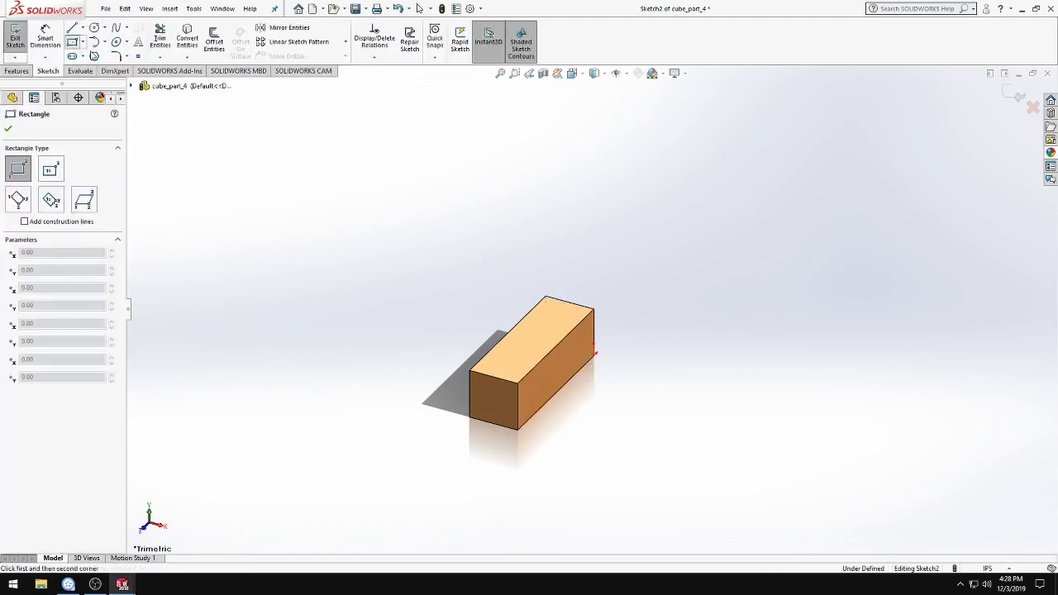
pyautogui.click(595, 355)
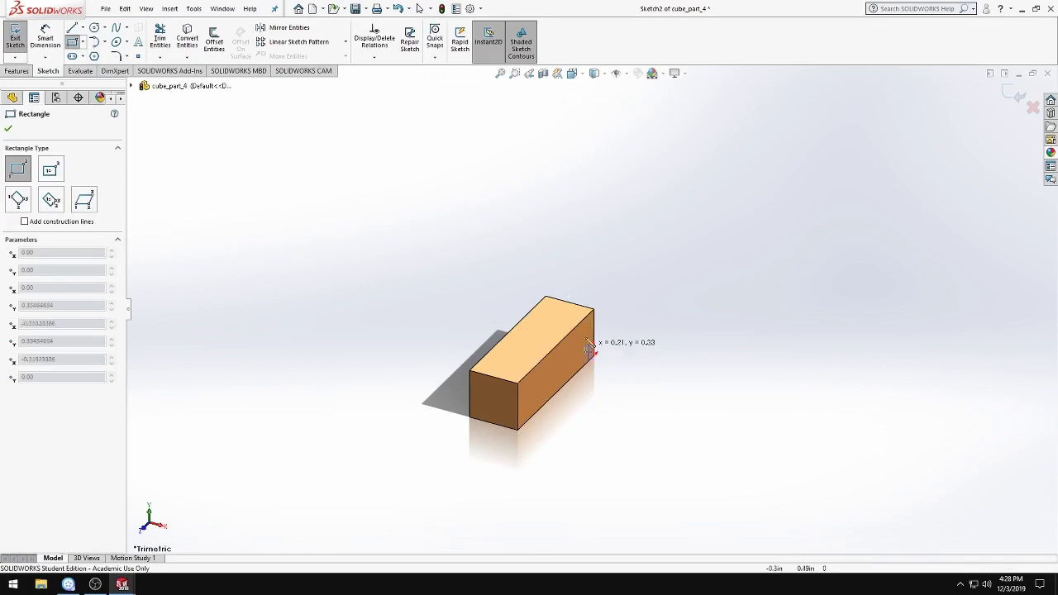
pyautogui.click(553, 241)
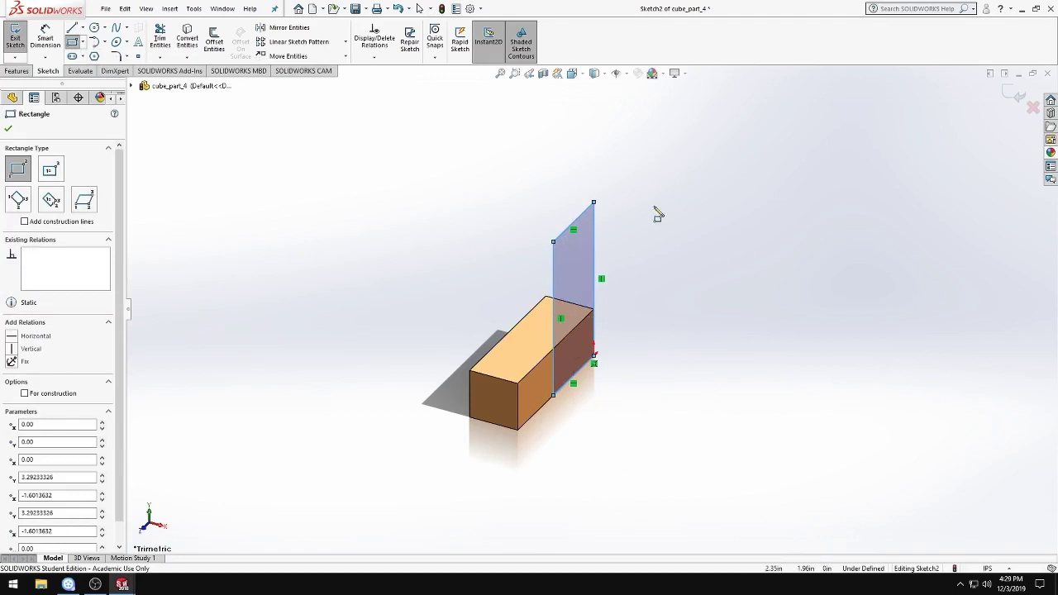
pyautogui.hotkey('ctrl', '8')
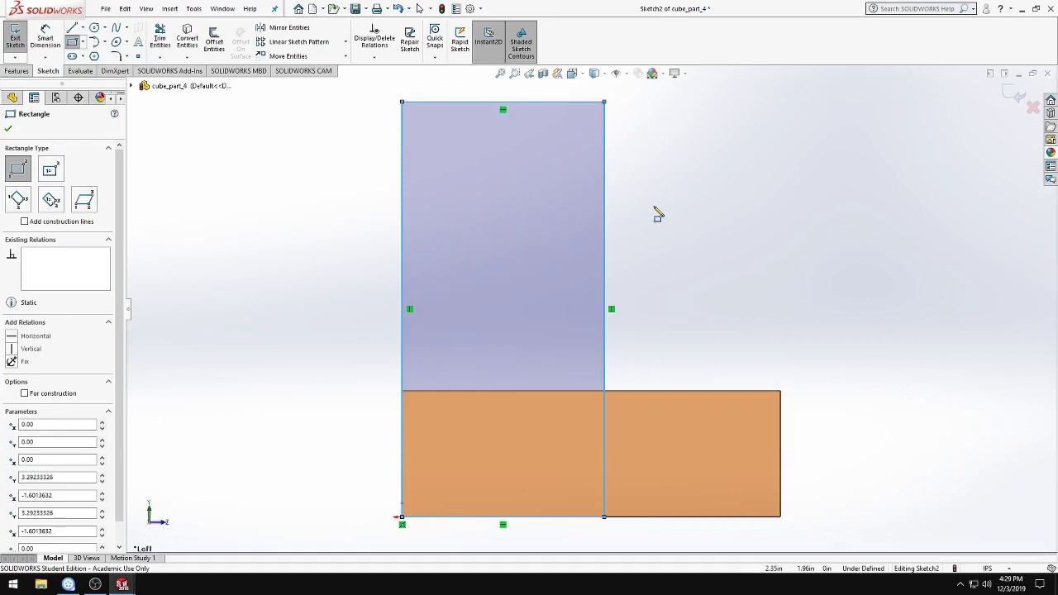
pyautogui.hotkey('ctrl', '8')
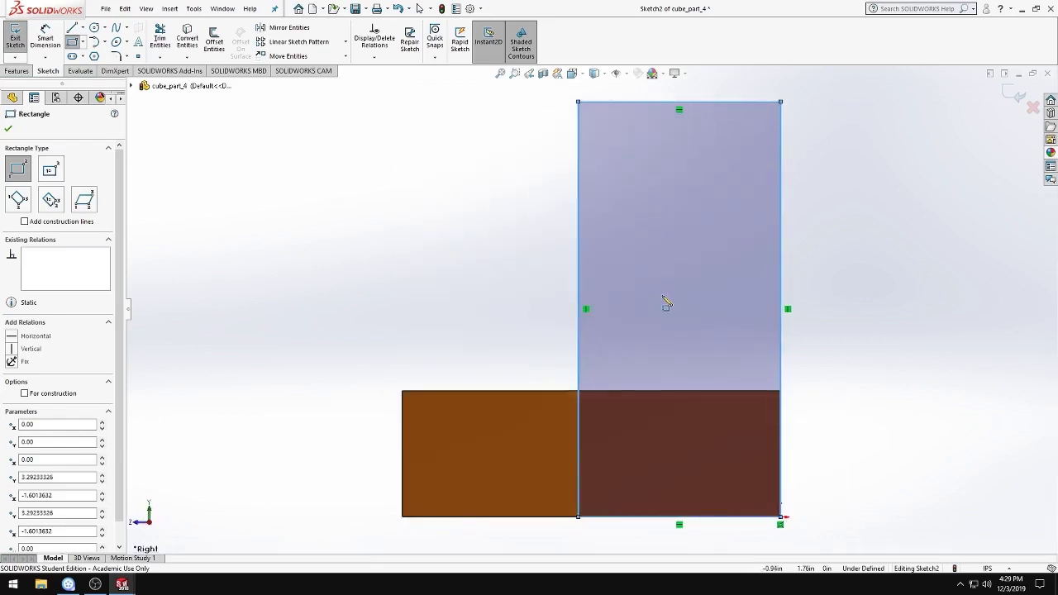
# - Dimension the new rectangle to 3.00 tall and 1.00 wide
pyautogui.click(45, 38)
pyautogui.click(583, 250)
pyautogui.click(366, 271)
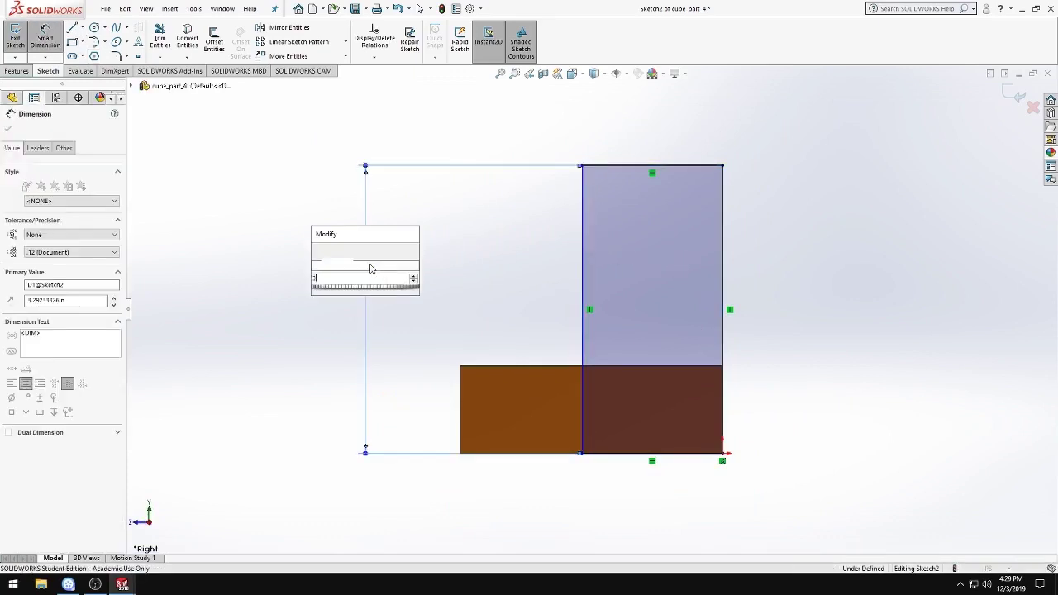
pyautogui.press('Return')
pyautogui.click(641, 192)
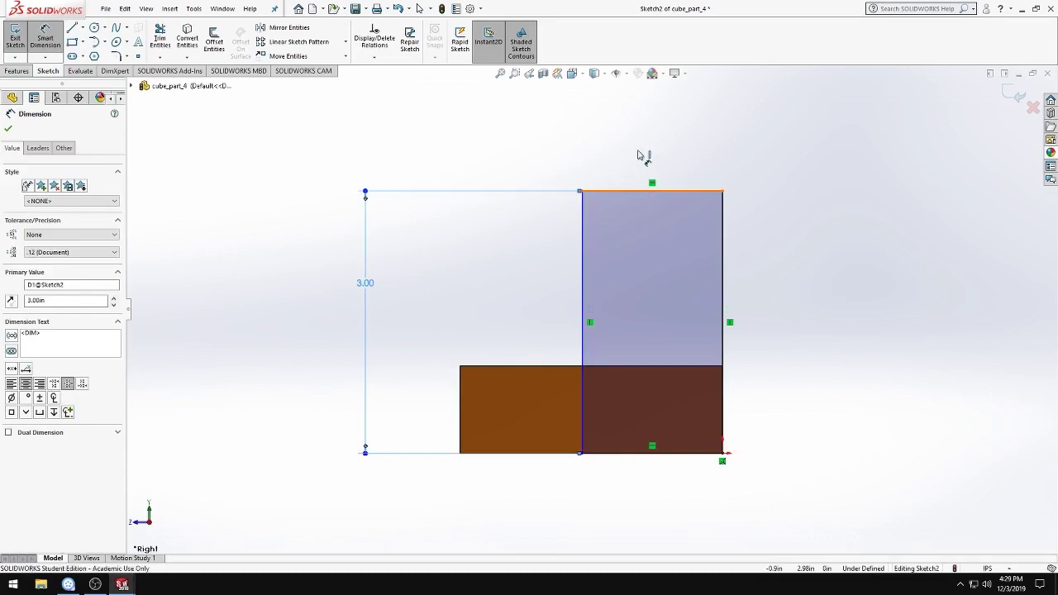
pyautogui.click(639, 152)
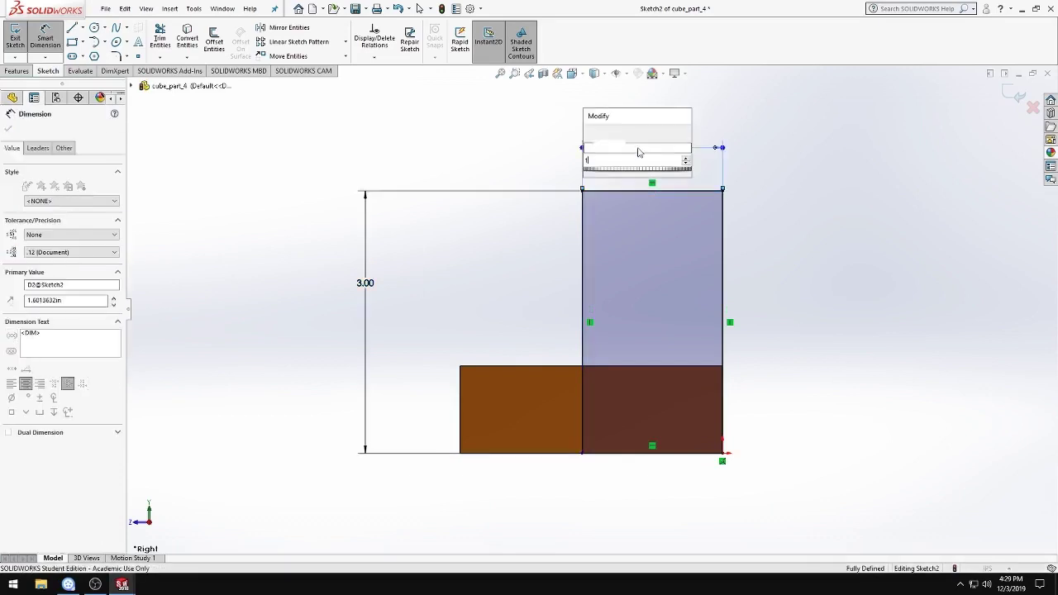
pyautogui.write('1')
pyautogui.press('Return')
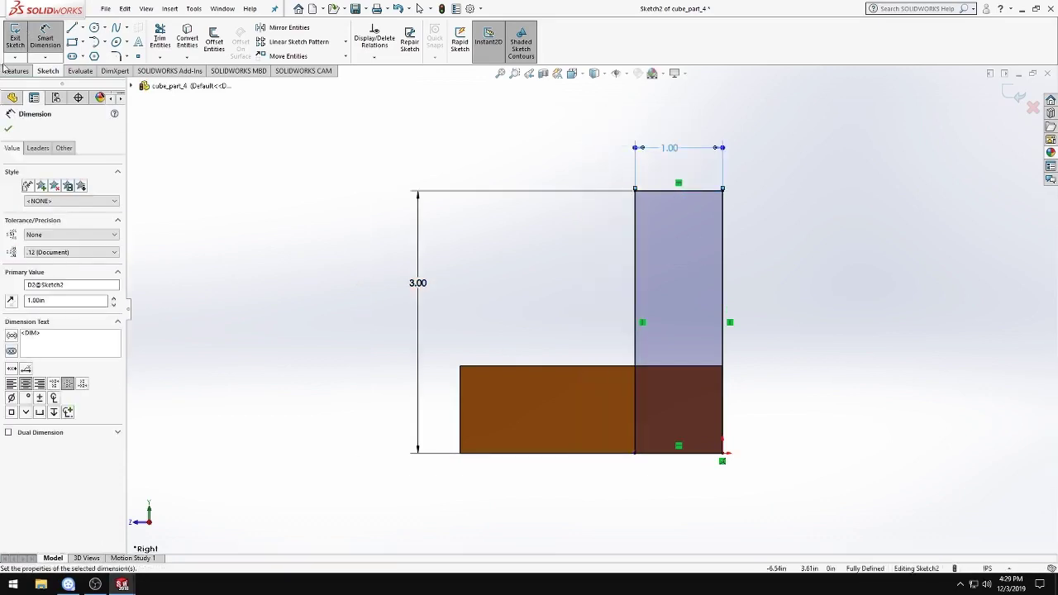
# - Extrude the rectangle 1 in deep to create Boss-Extrude2
pyautogui.click(10, 42)
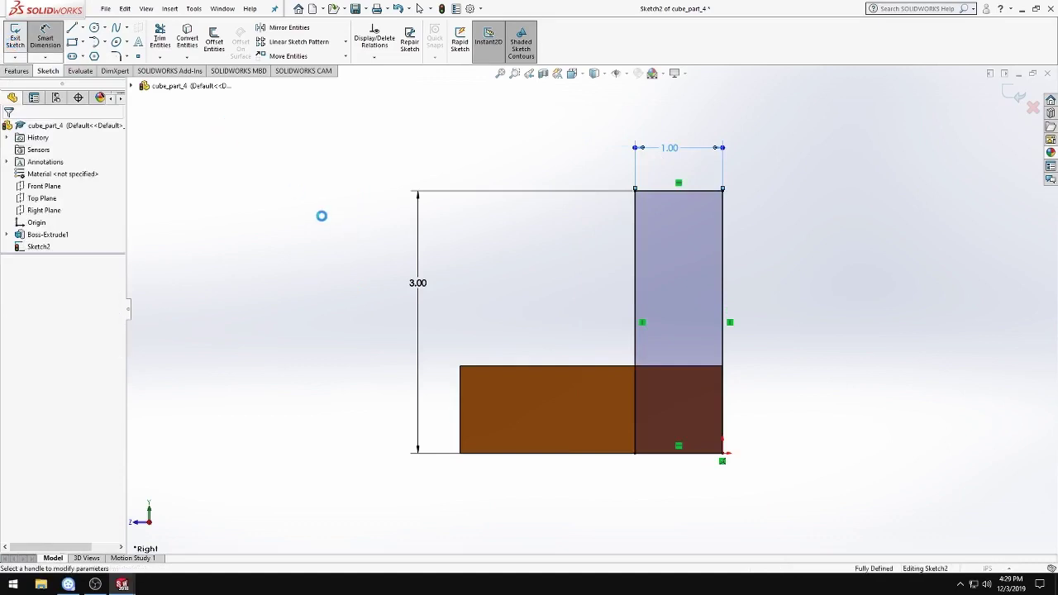
pyautogui.write('1')
pyautogui.press('Return')
pyautogui.click(8, 129)
# - Save cube_part_4 and bring the OBS Studio window to the front
pyautogui.moveTo(290, 349)
pyautogui.mouseDown(button='middle')
pyautogui.moveTo(388, 367)
pyautogui.moveTo(429, 427)
pyautogui.moveTo(402, 420)
pyautogui.moveTo(389, 397)
pyautogui.moveTo(352, 397)
pyautogui.mouseUp(button='middle')
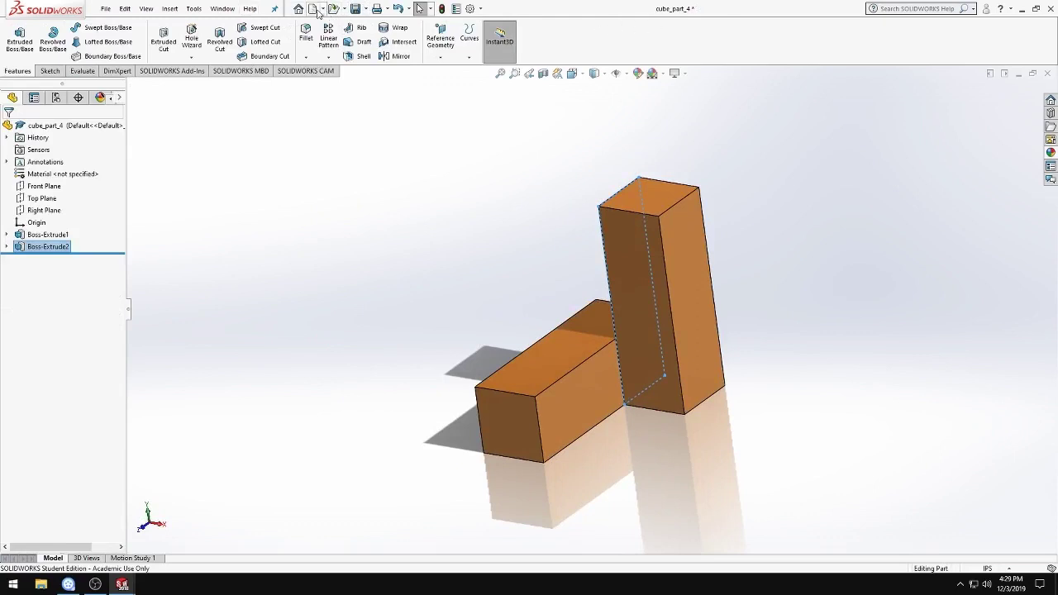
pyautogui.click(355, 9)
pyautogui.click(95, 584)
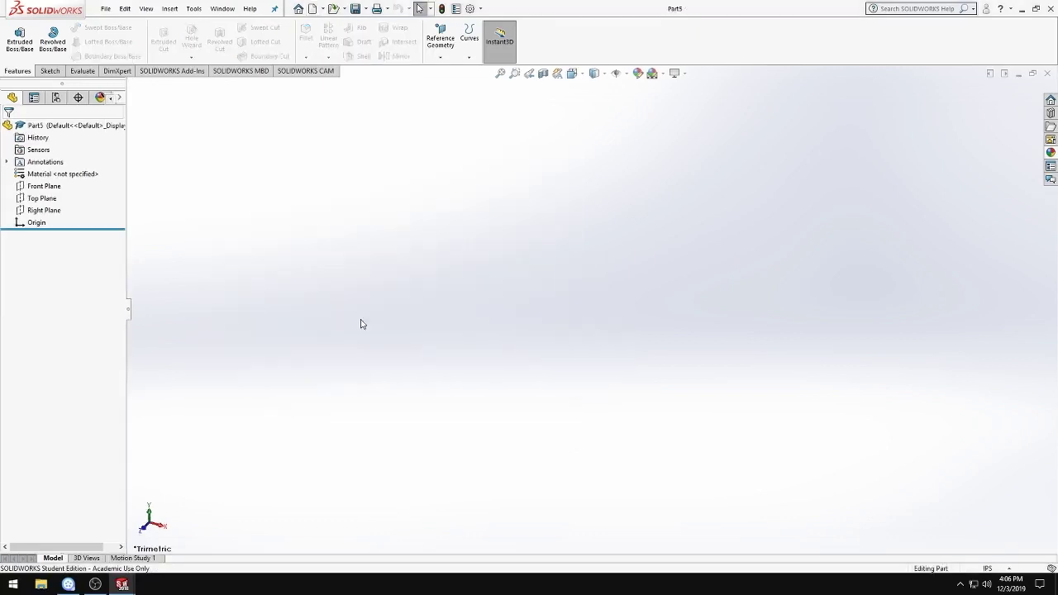
pyautogui.click(68, 584)
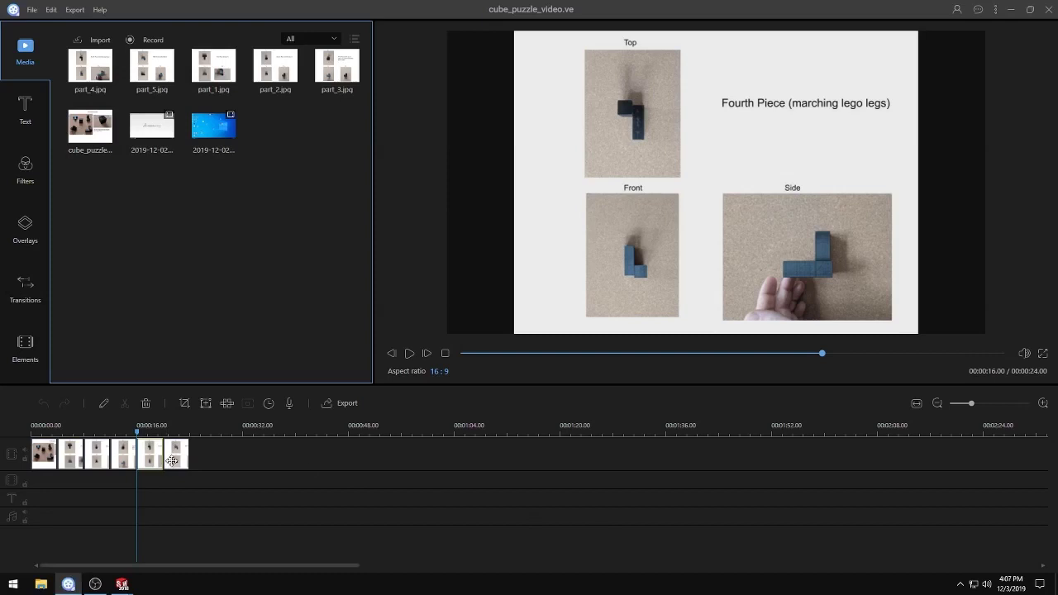
pyautogui.click(171, 460)
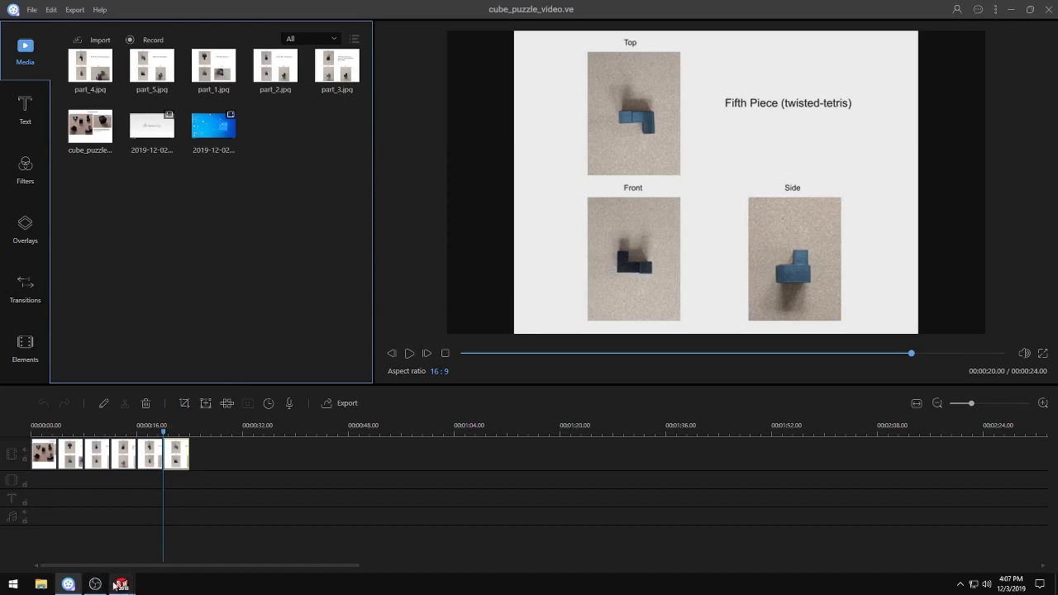
pyautogui.moveTo(122, 584)
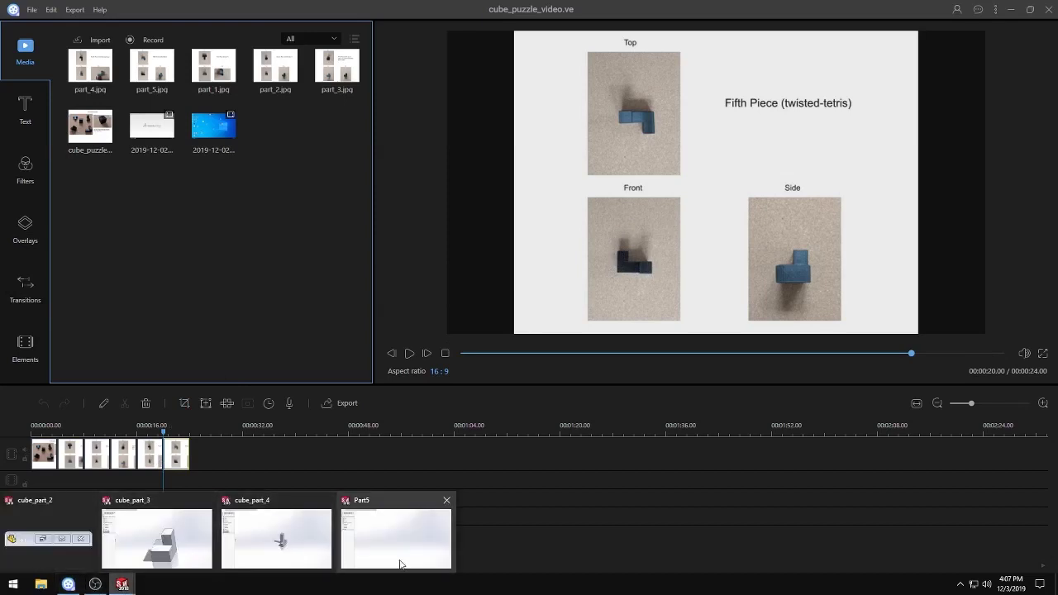
pyautogui.click(396, 555)
# - Draw a closed L-shaped line profile from the origin on the Front Plane
pyautogui.click(19, 40)
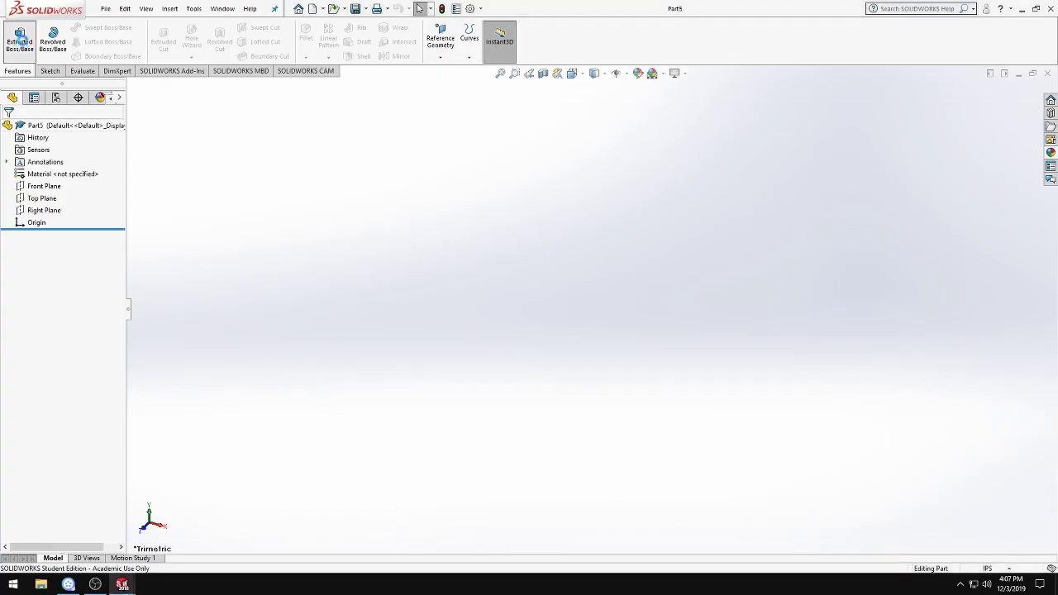
pyautogui.click(451, 183)
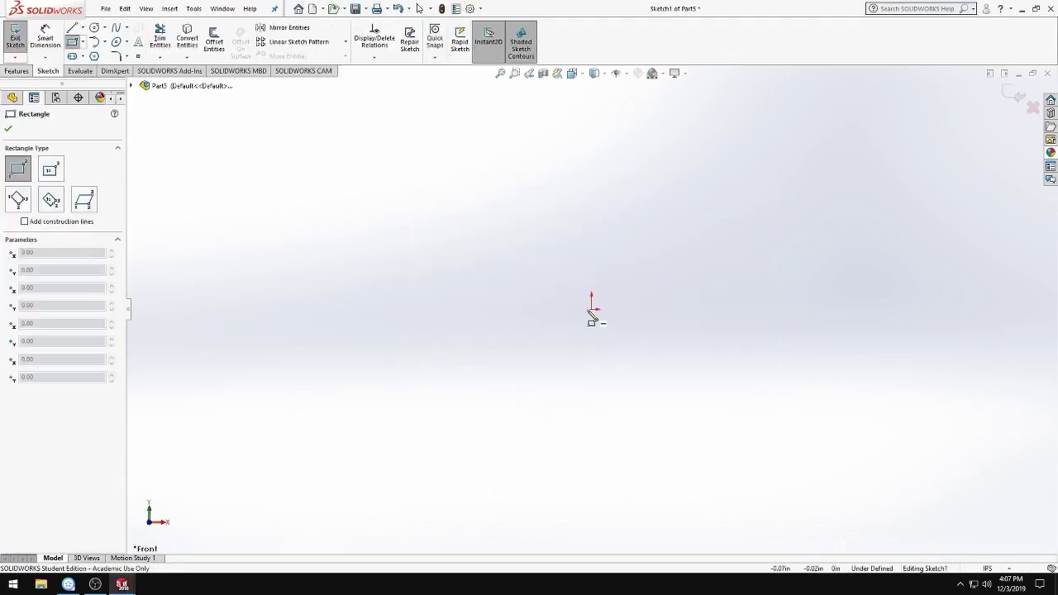
pyautogui.click(72, 27)
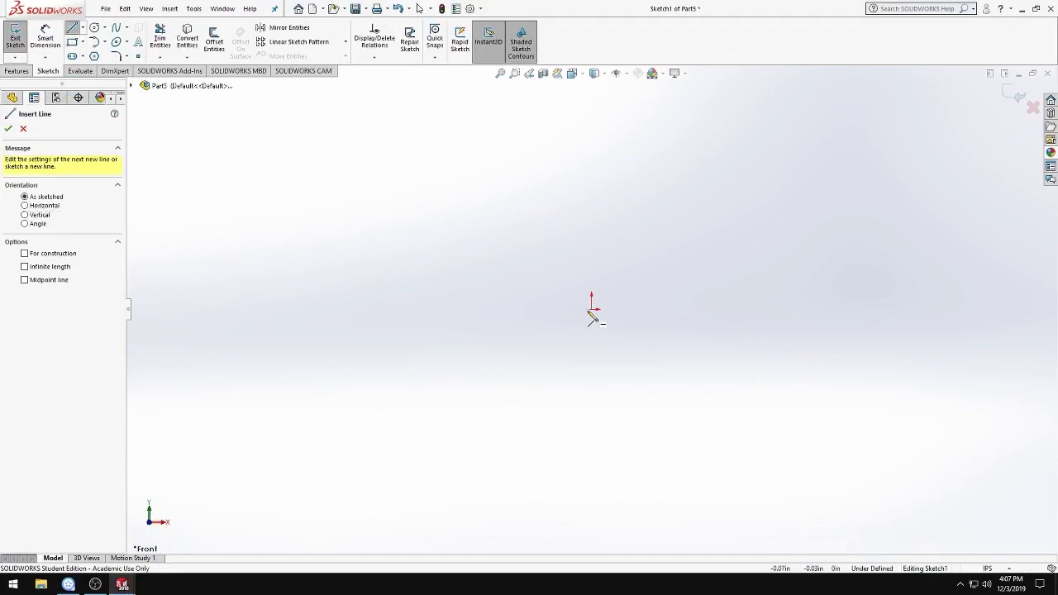
pyautogui.click(591, 307)
pyautogui.click(592, 239)
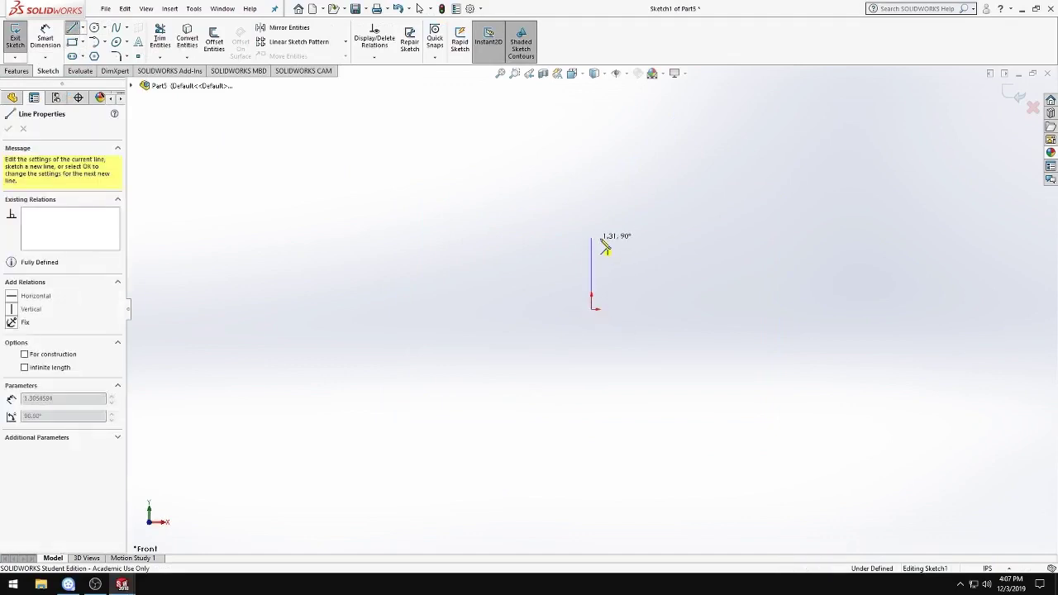
pyautogui.click(635, 238)
pyautogui.click(635, 273)
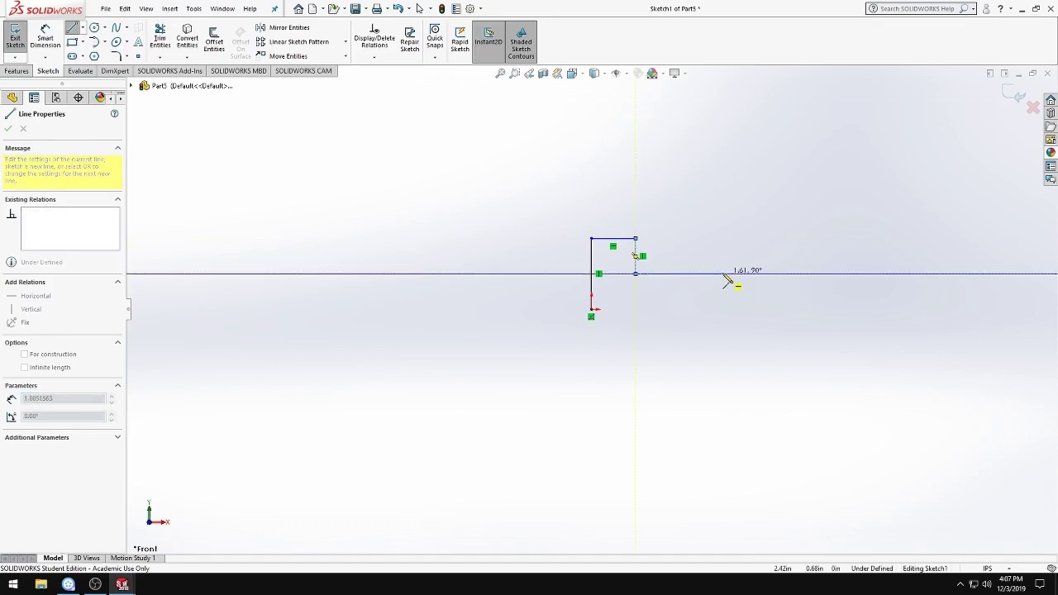
pyautogui.click(724, 273)
pyautogui.click(725, 309)
pyautogui.click(592, 309)
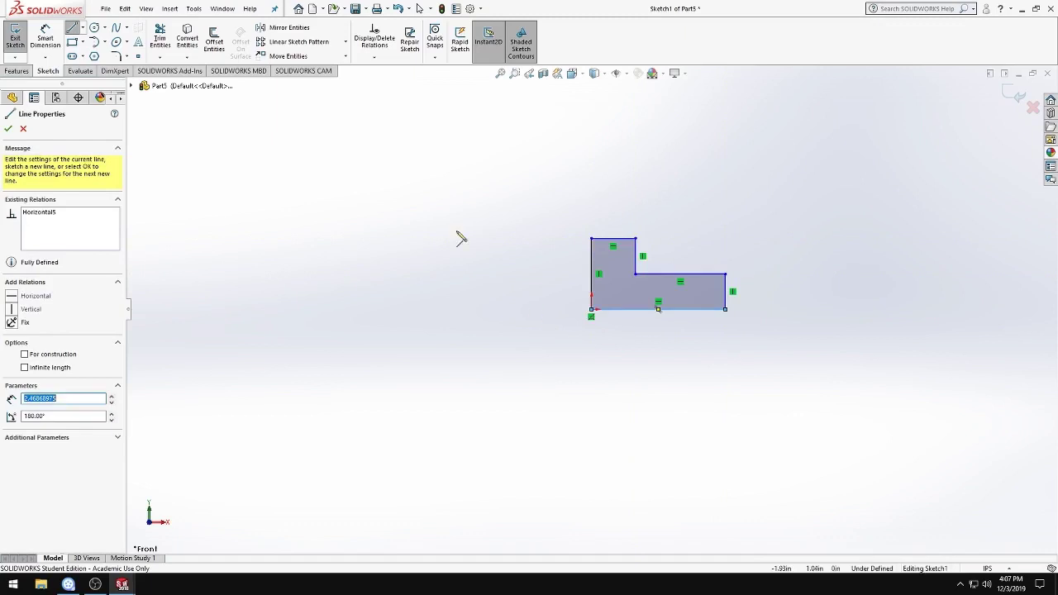
pyautogui.press('Escape')
# - Dimension the L's bottom edge to 3.00 and its left edge to 2.00
pyautogui.click(674, 310)
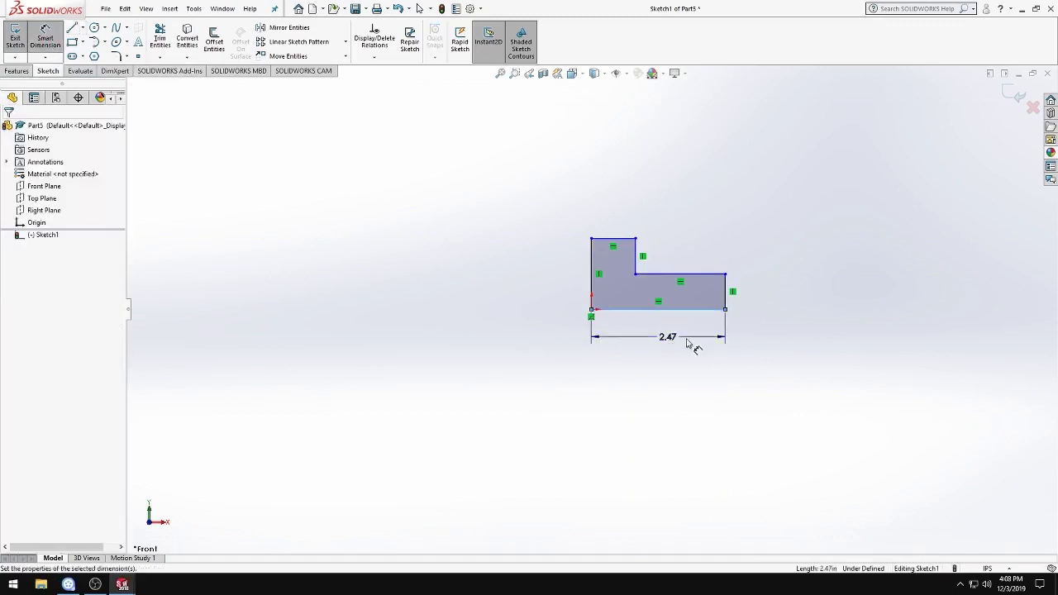
pyautogui.click(687, 344)
pyautogui.write('3')
pyautogui.press('Return')
pyautogui.click(592, 291)
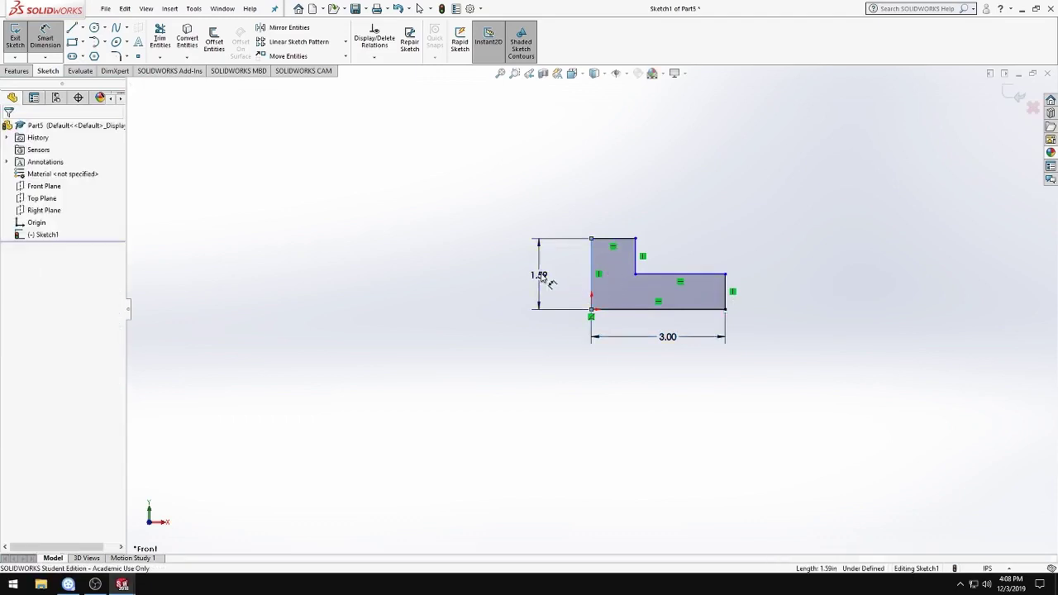
pyautogui.click(541, 277)
pyautogui.write('2')
pyautogui.press('Return')
# - Dimension the short top edge and the step's vertical edge to 1.00 each
pyautogui.click(622, 221)
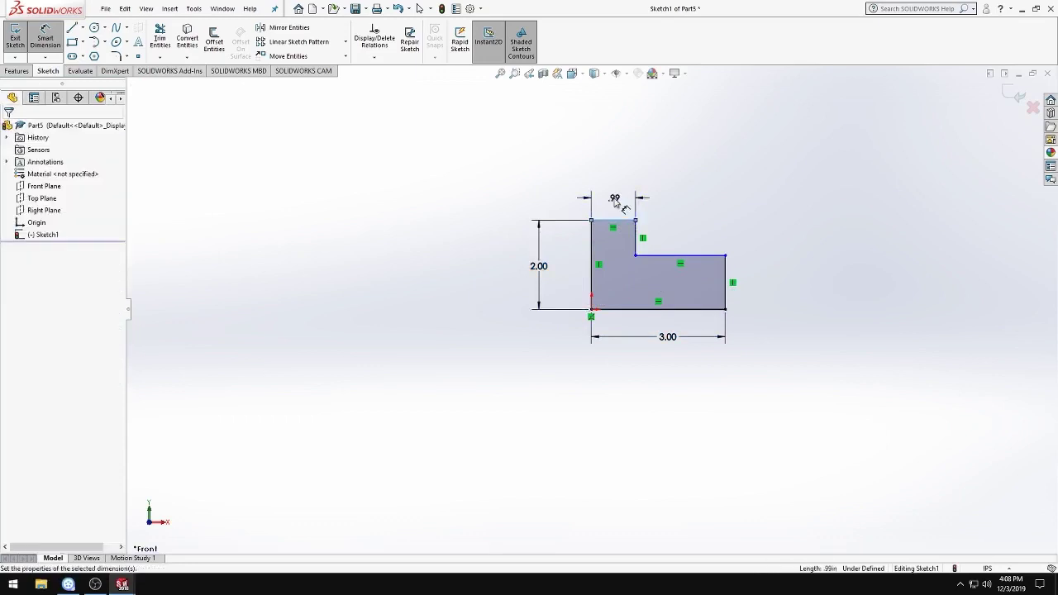
pyautogui.click(616, 202)
pyautogui.write('1')
pyautogui.press('Return')
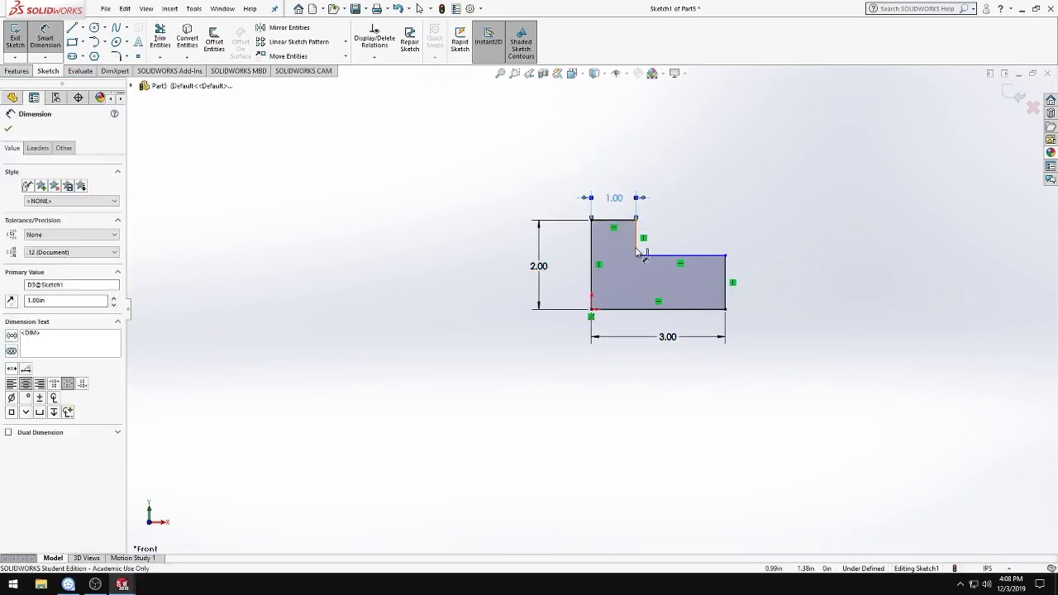
pyautogui.click(636, 248)
pyautogui.click(686, 239)
pyautogui.write('1')
pyautogui.press('Return')
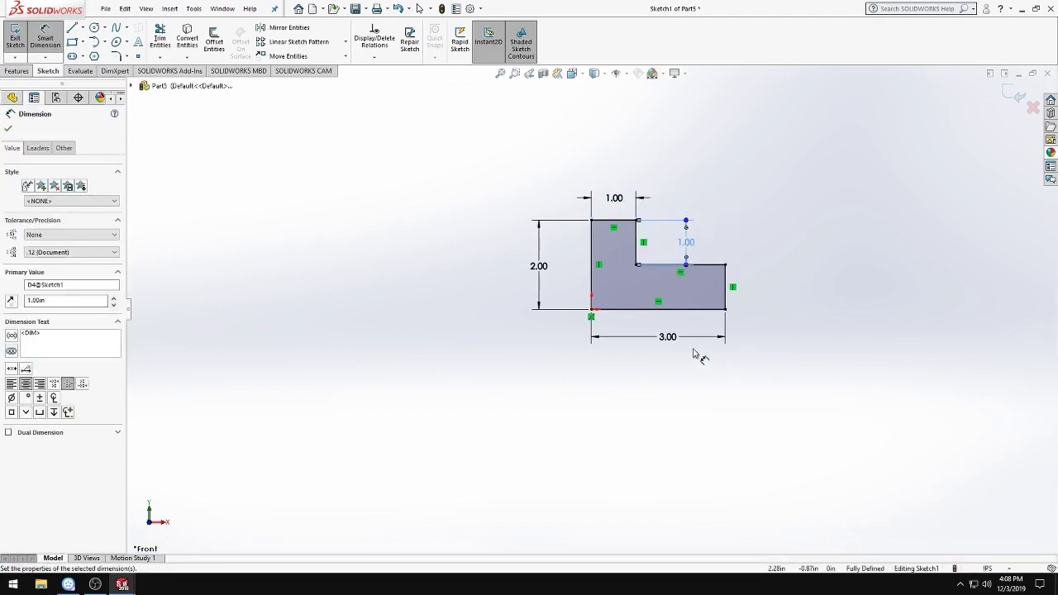
# - Exit the sketch and set the extrusion depth to 1 in
pyautogui.click(7, 129)
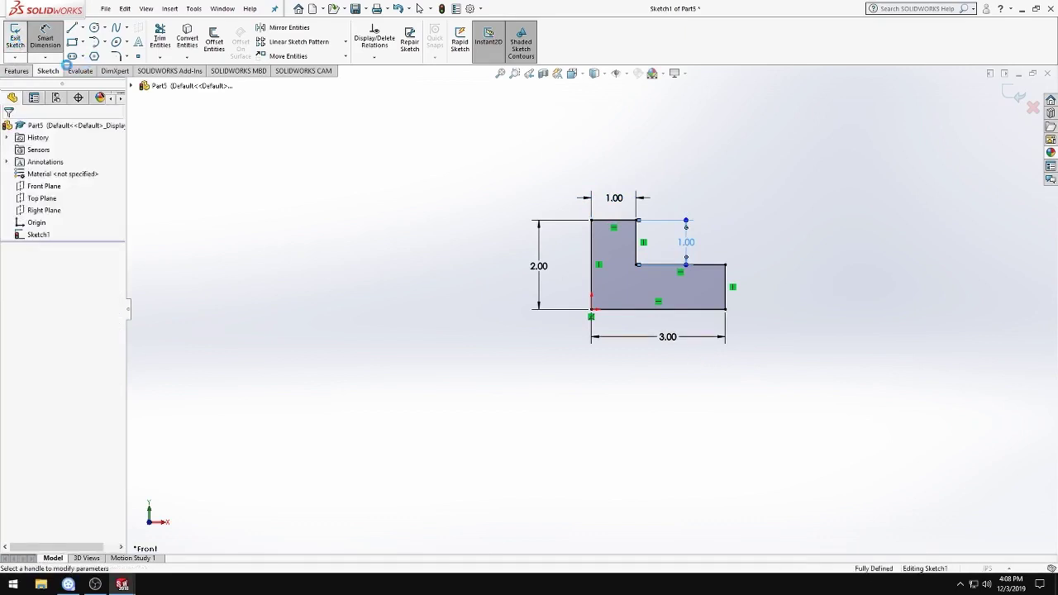
pyautogui.write('1')
pyautogui.press('Return')
# - Accept the L-shaped extrusion and start a new sketch on its front face
pyautogui.click(8, 129)
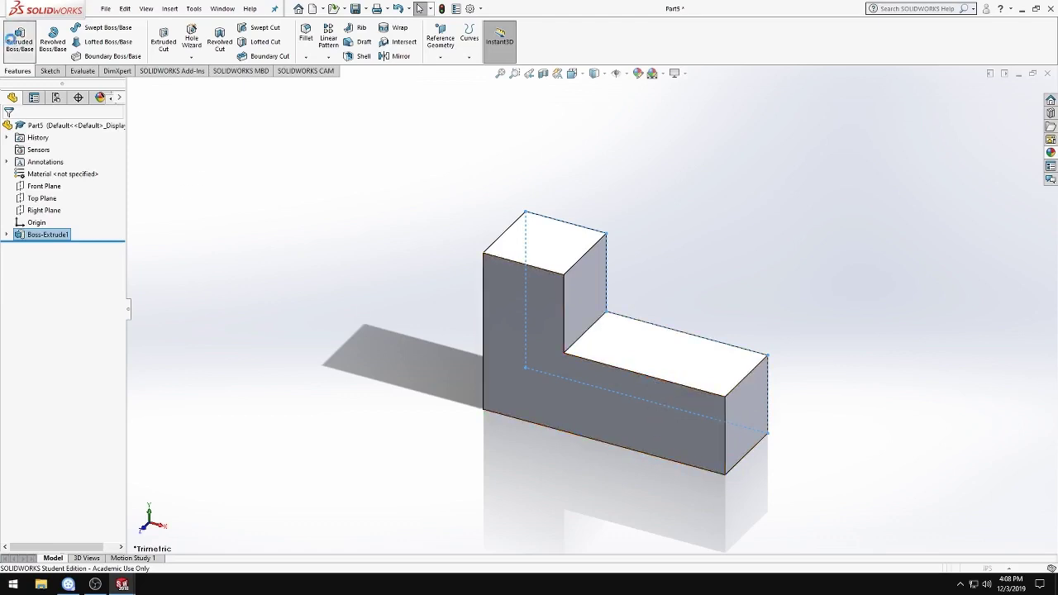
pyautogui.click(13, 39)
pyautogui.click(653, 418)
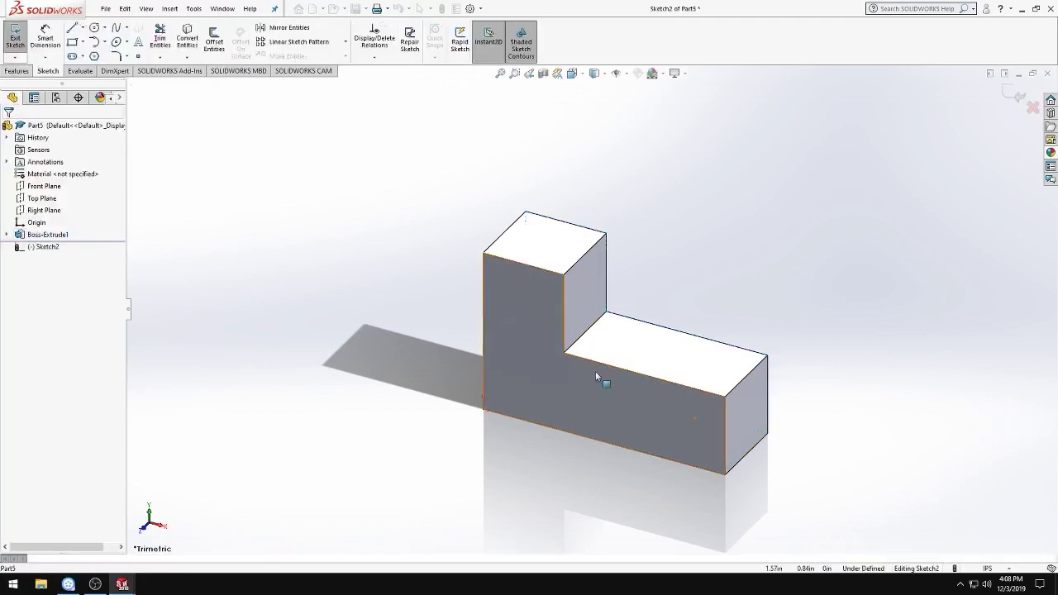
# - Draw a corner rectangle at the right end of the L block's front face
pyautogui.click(73, 42)
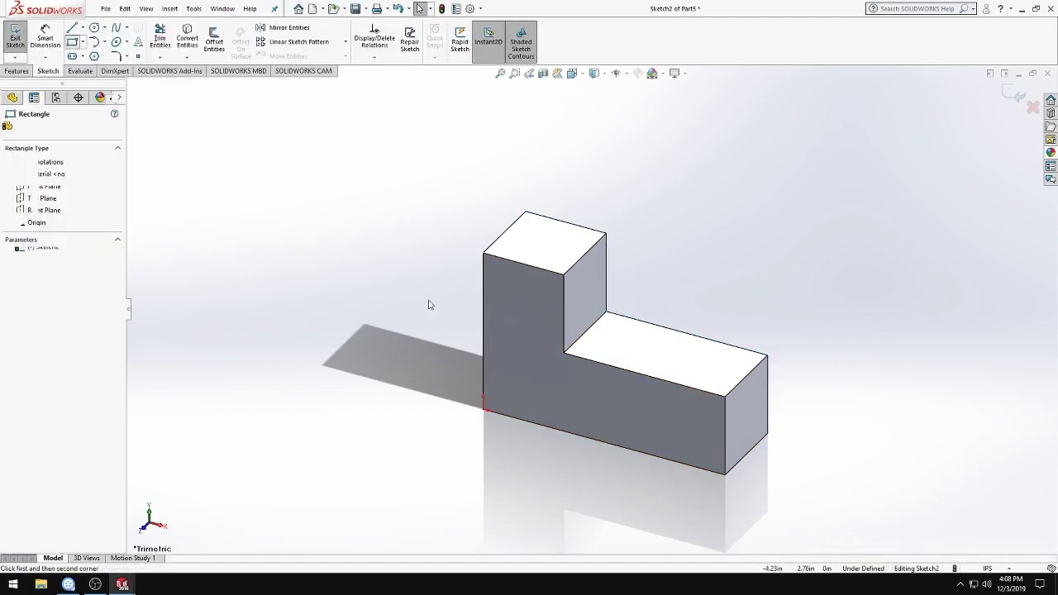
pyautogui.click(724, 402)
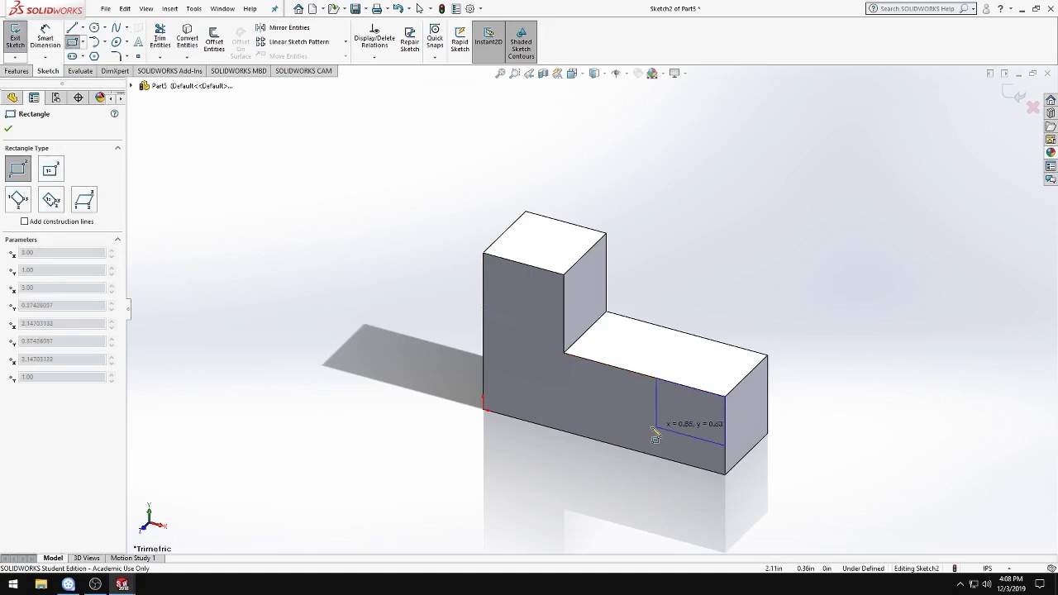
pyautogui.click(633, 457)
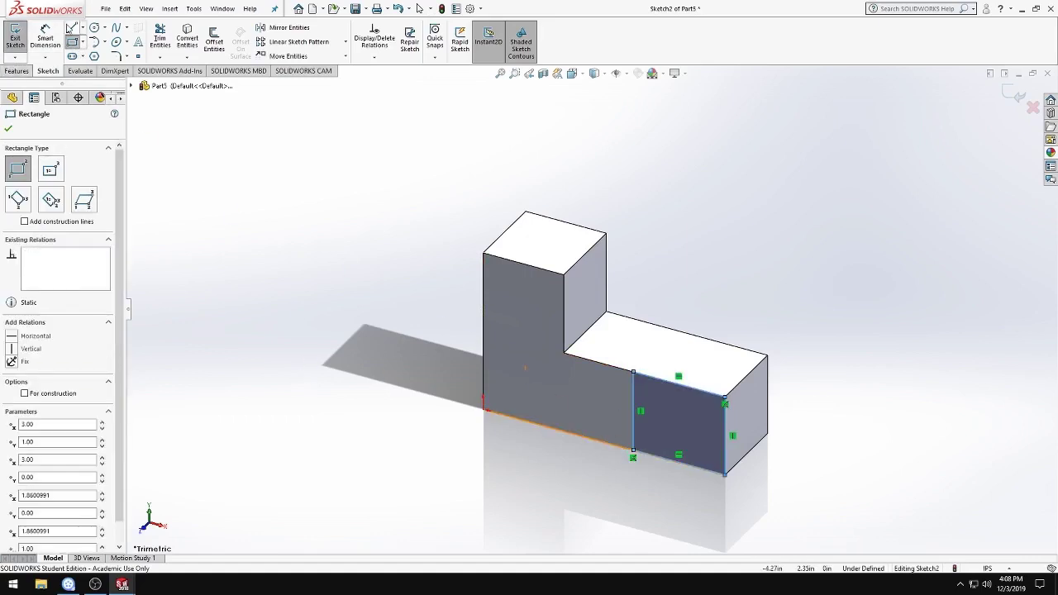
# - Dimension the rectangle's top edge to 1.00, discard the redundant height dimension, and exit the sketch
pyautogui.click(46, 37)
pyautogui.click(679, 383)
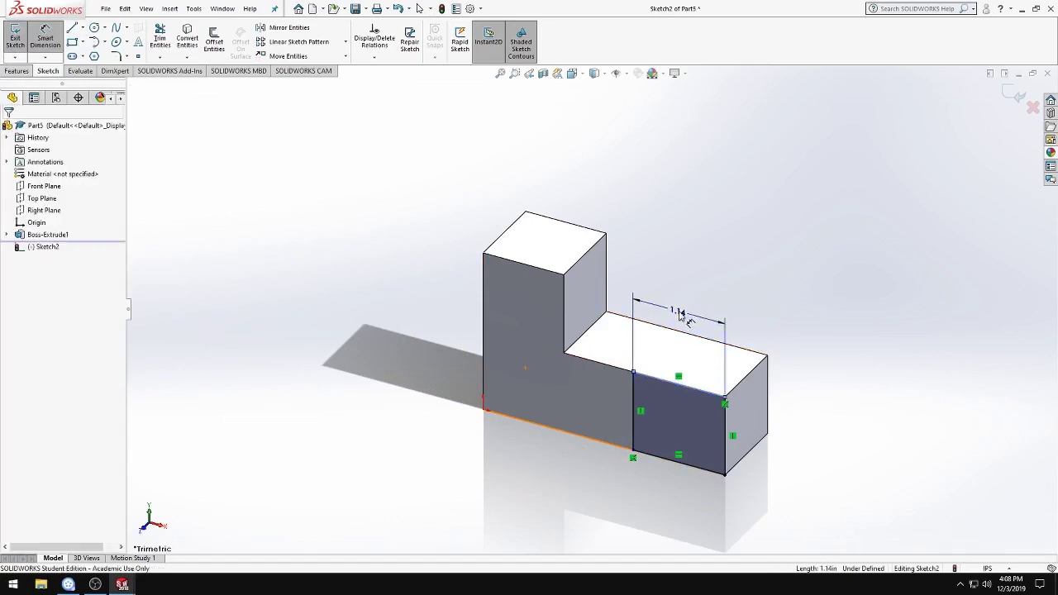
pyautogui.click(679, 313)
pyautogui.press('Return')
pyautogui.press('Return')
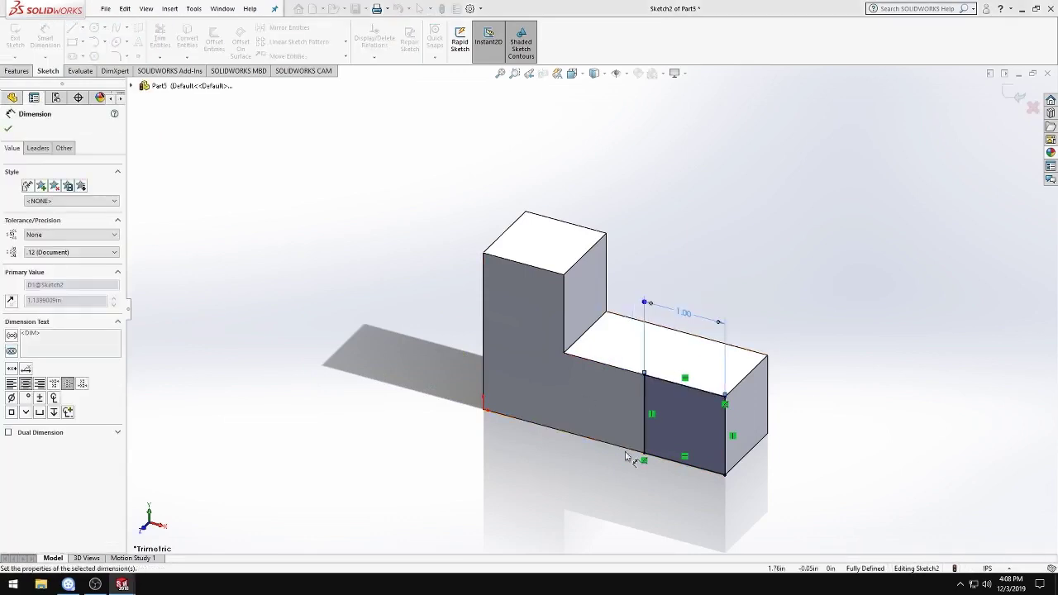
pyautogui.click(643, 414)
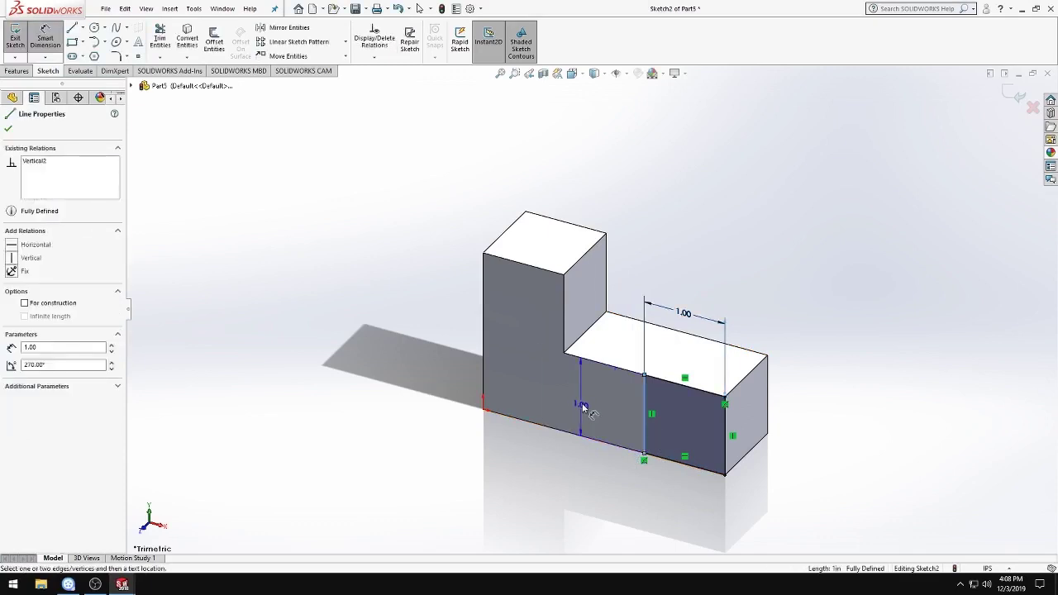
pyautogui.click(585, 405)
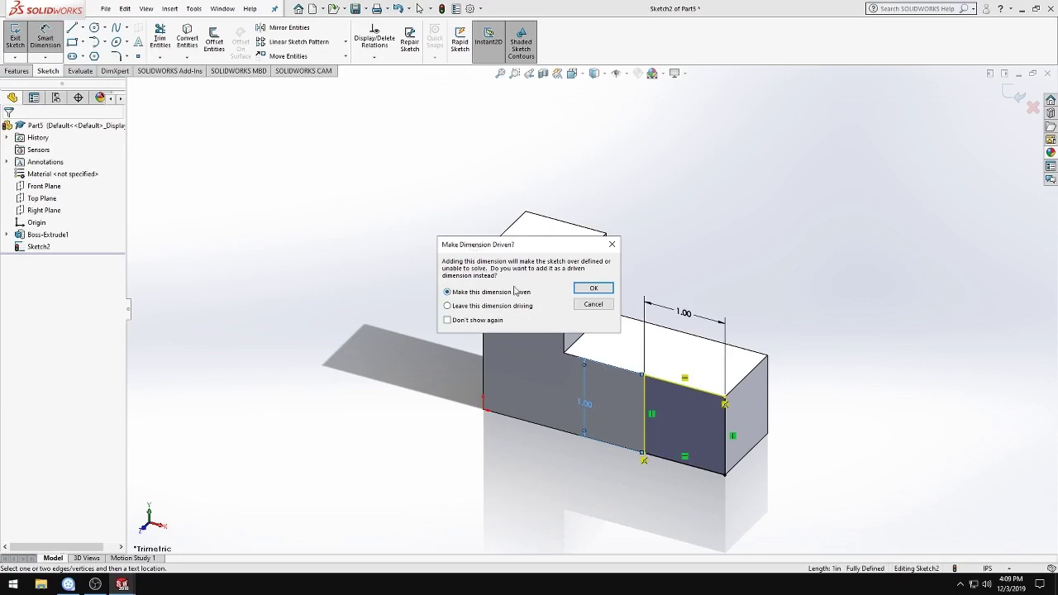
pyautogui.click(604, 306)
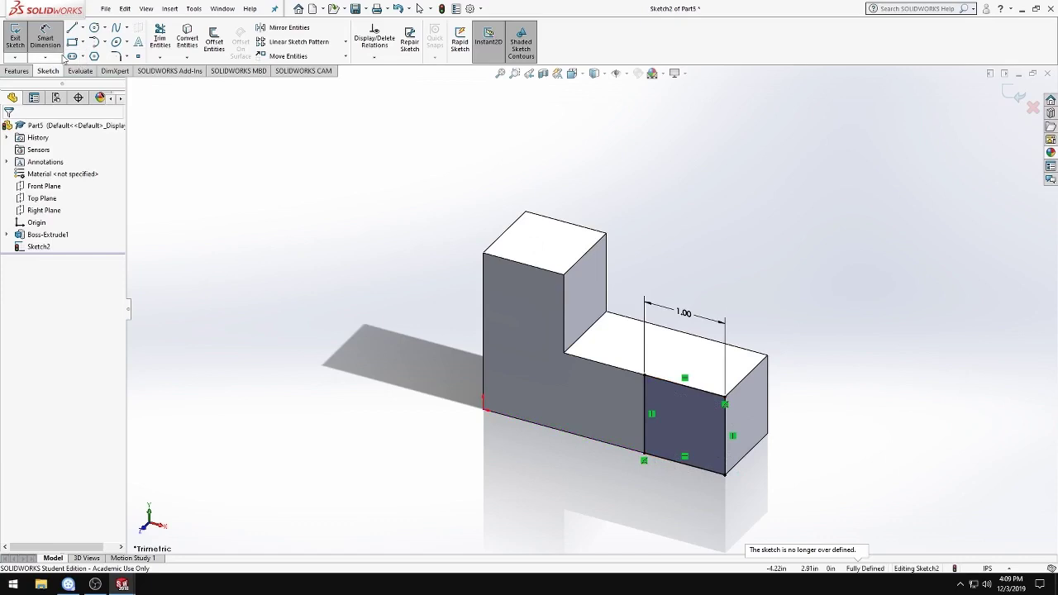
pyautogui.click(26, 38)
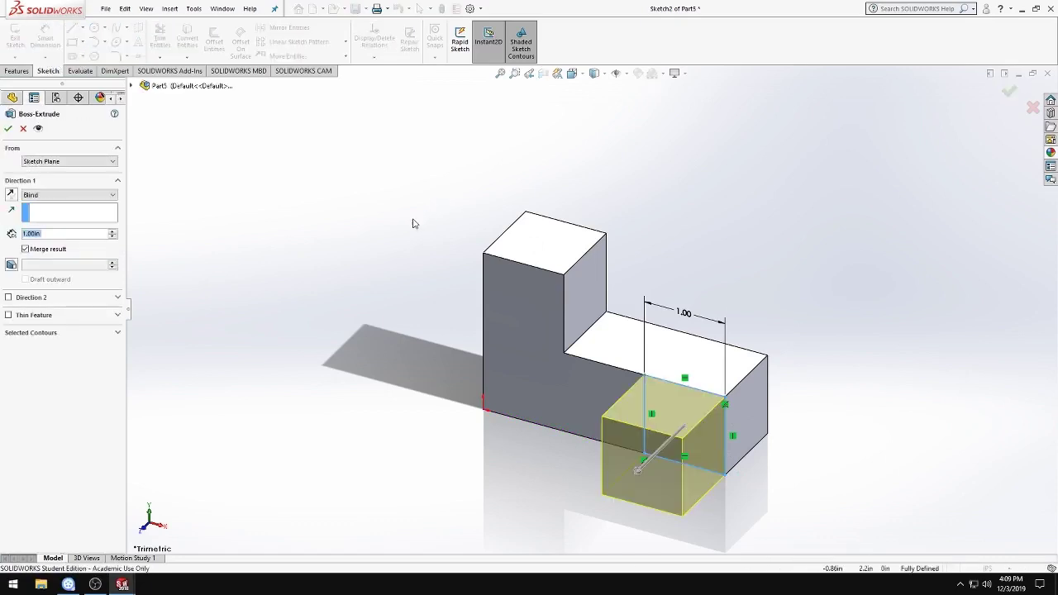
# - Accept the 1.00 in square extrusion and save the part to the Desktop as cube_part_5
pyautogui.click(8, 128)
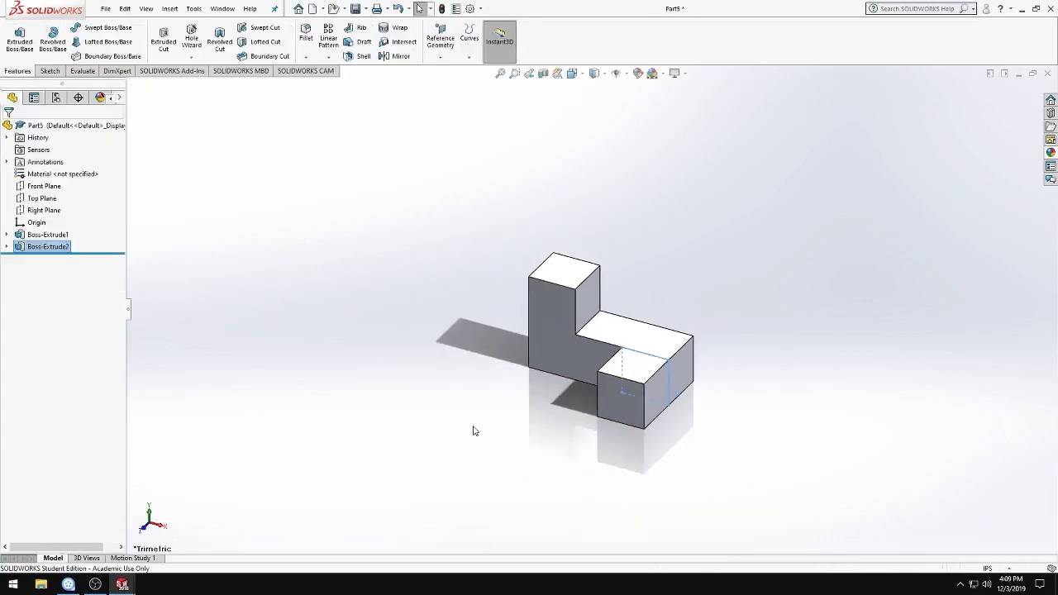
pyautogui.moveTo(472, 428); pyautogui.dragTo(503, 353, button='middle')
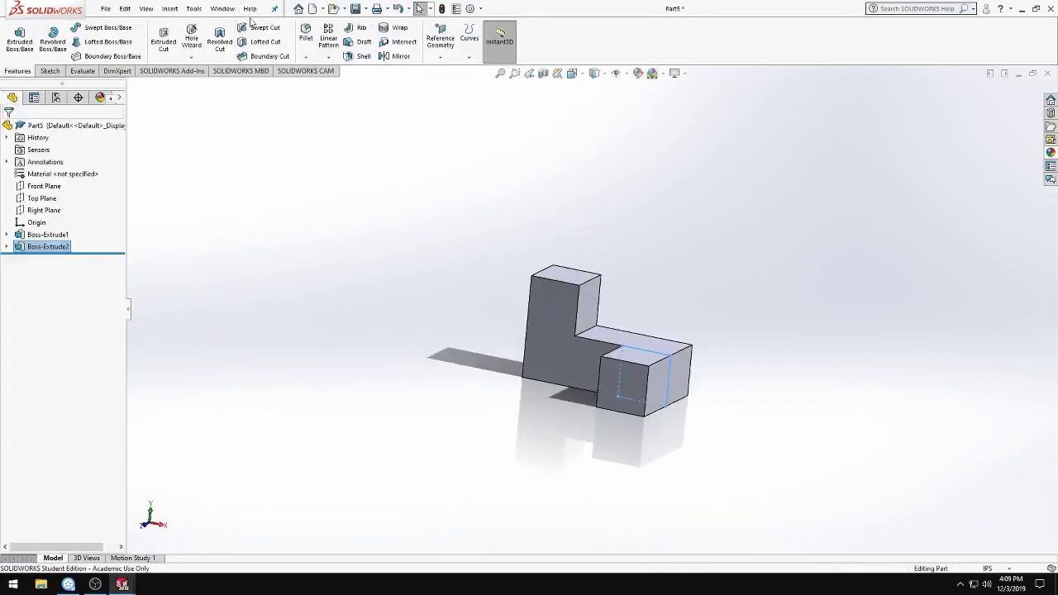
pyautogui.click(106, 8)
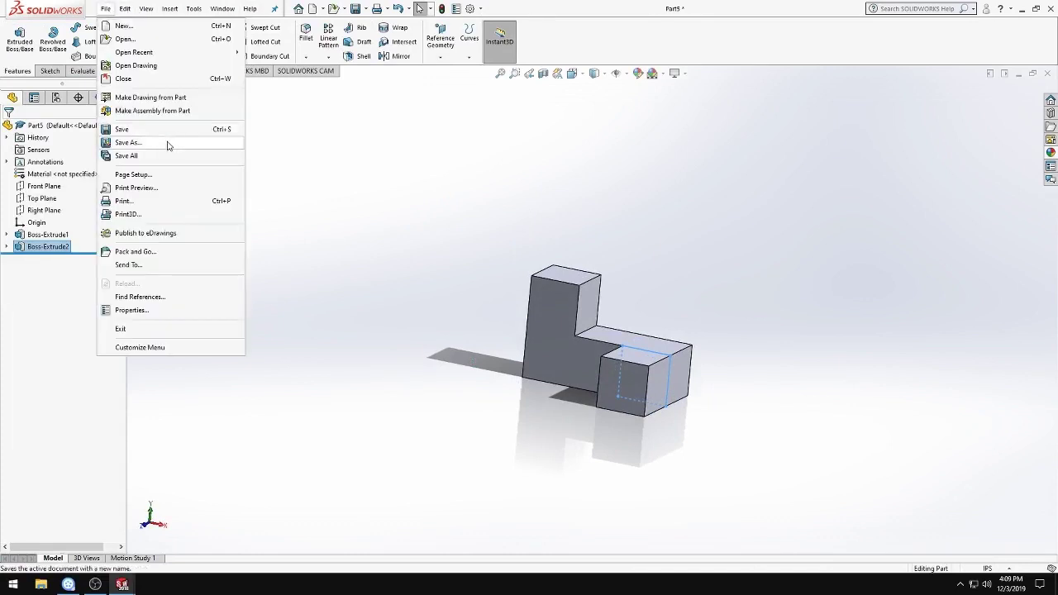
pyautogui.click(170, 143)
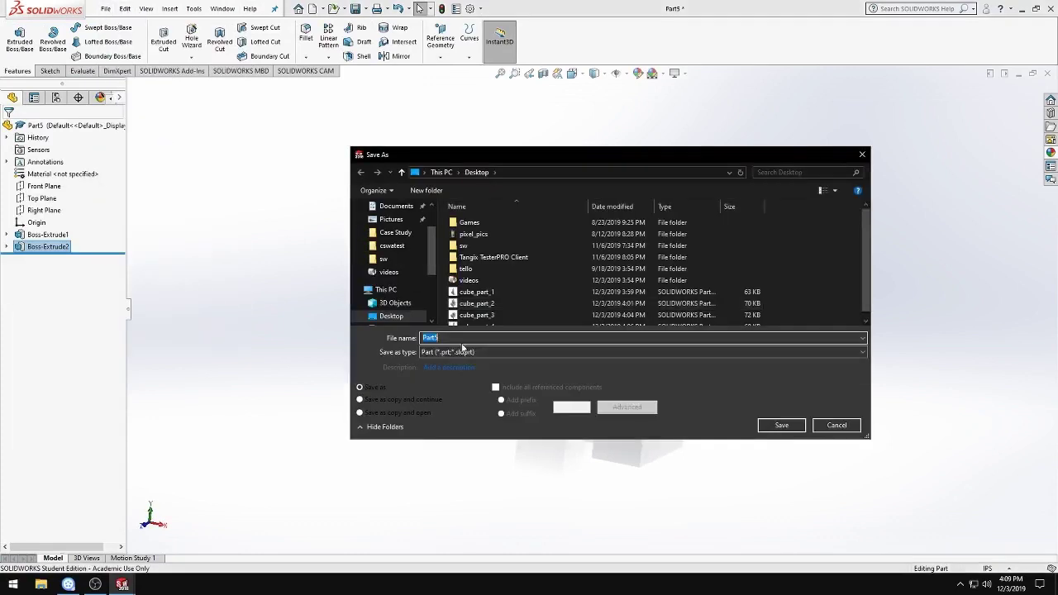
pyautogui.write('cube')
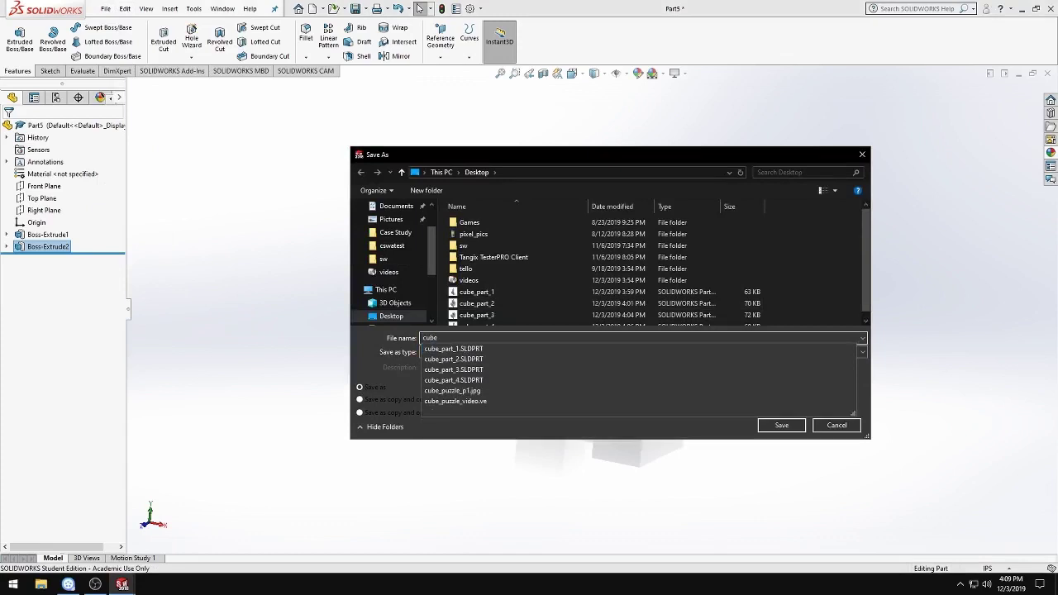
pyautogui.write('_part_')
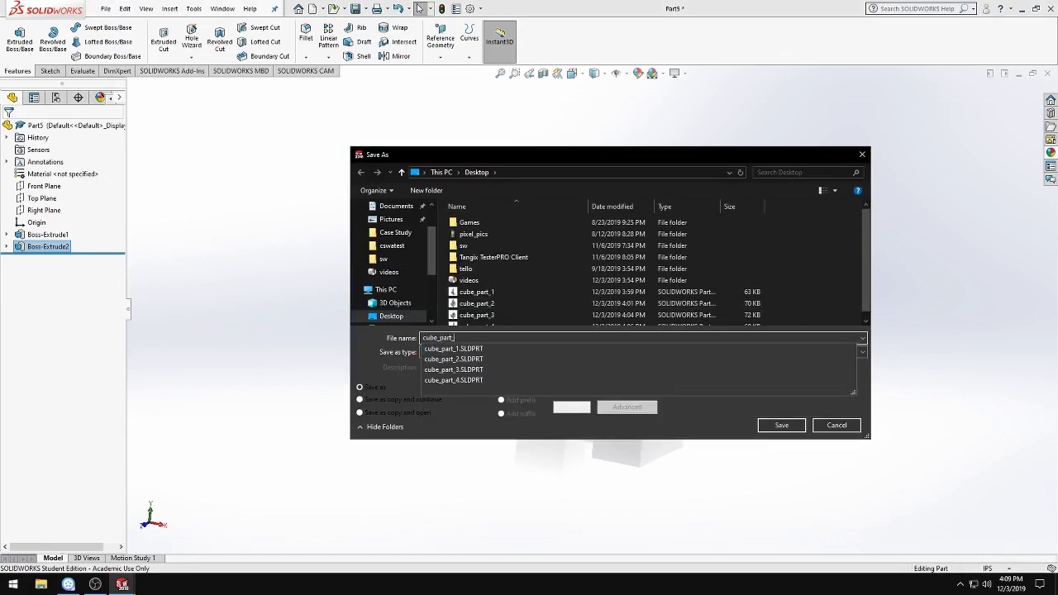
pyautogui.write('5')
pyautogui.press('Return')
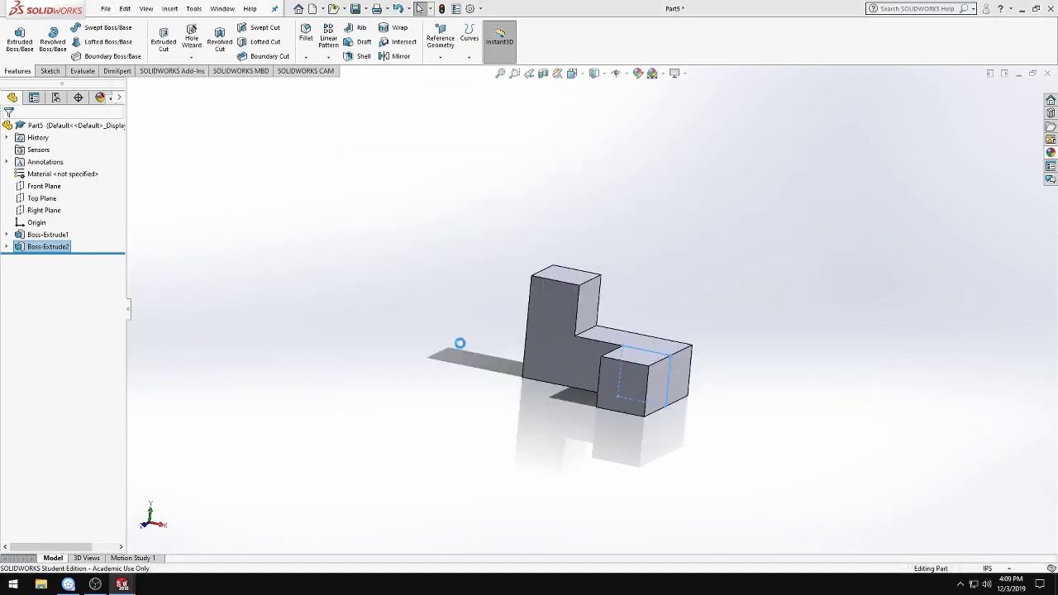
# - Apply red to the whole cube_part_5 part instead of Boss-Extrude2, then save
pyautogui.moveTo(517, 335); pyautogui.dragTo(525, 328, button='middle')
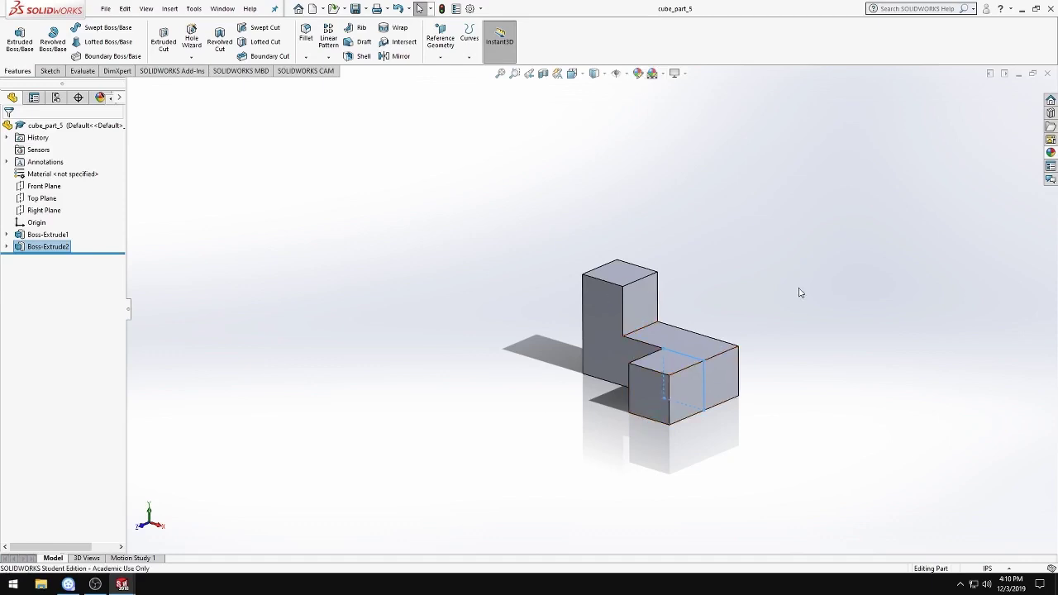
pyautogui.click(637, 74)
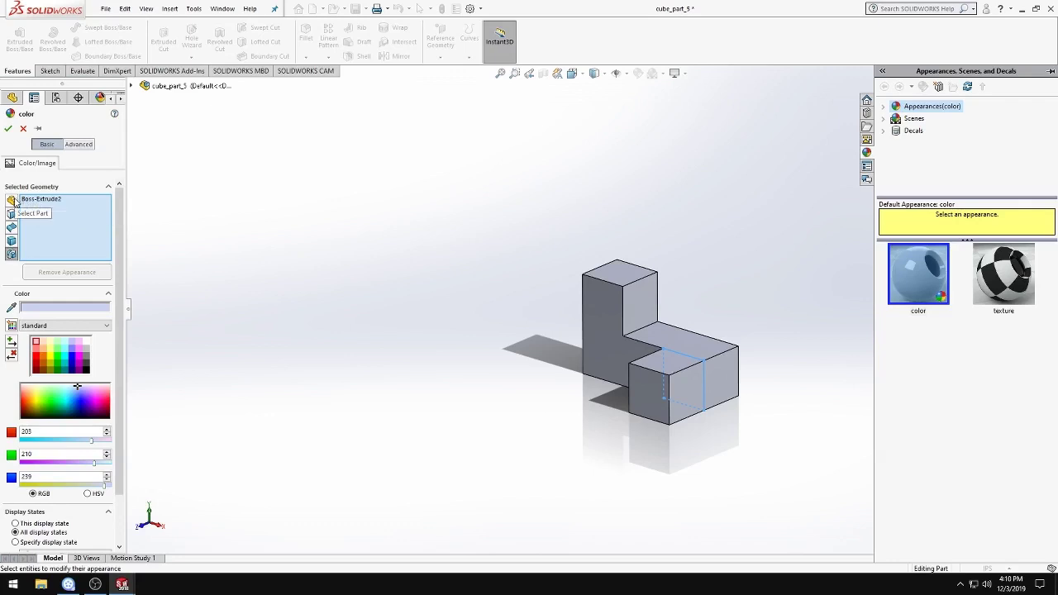
pyautogui.click(29, 202)
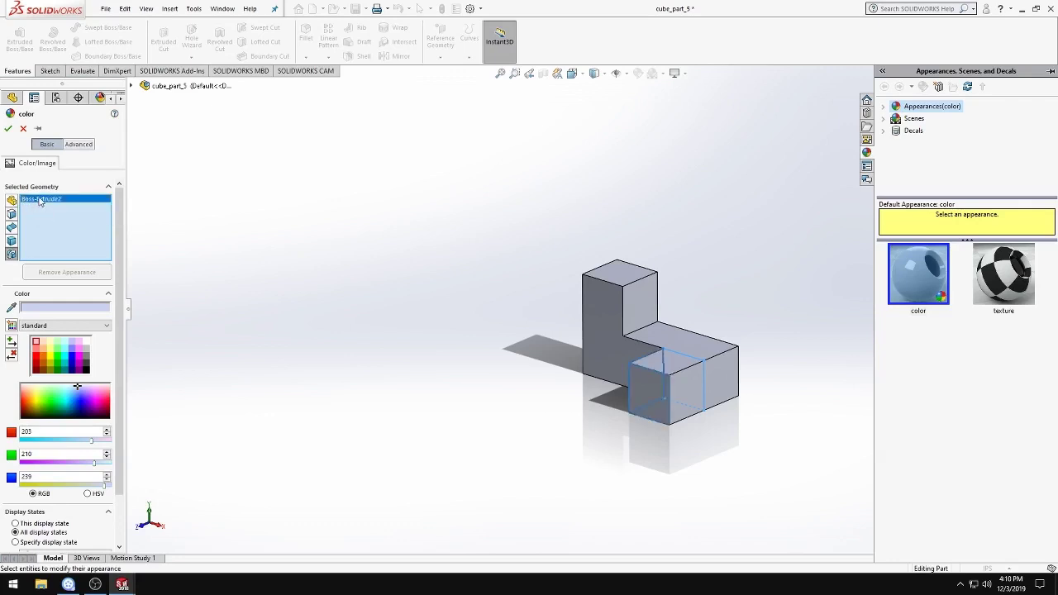
pyautogui.press('Delete')
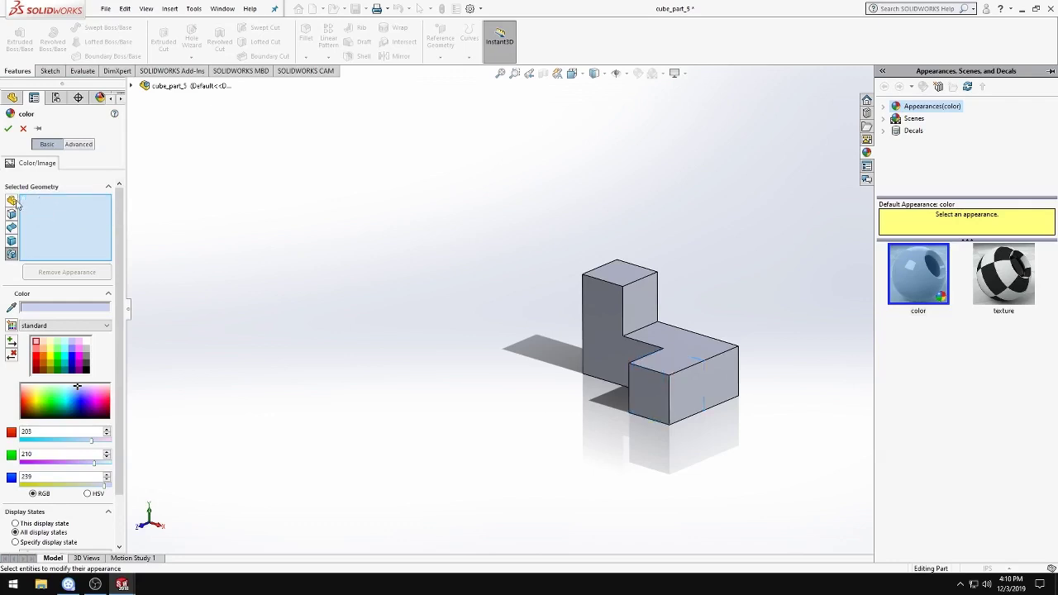
pyautogui.click(13, 202)
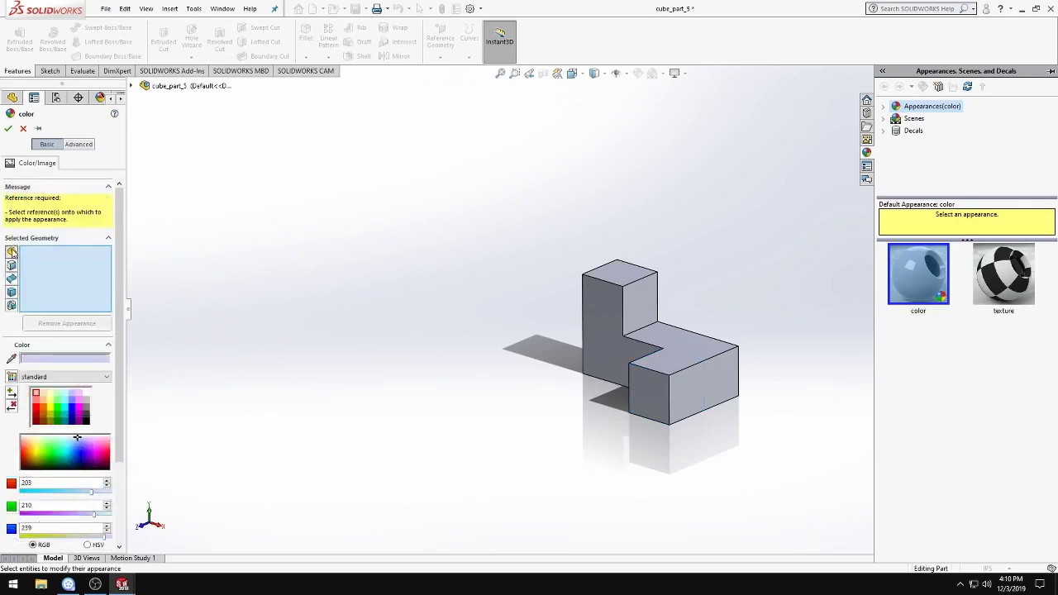
pyautogui.click(618, 328)
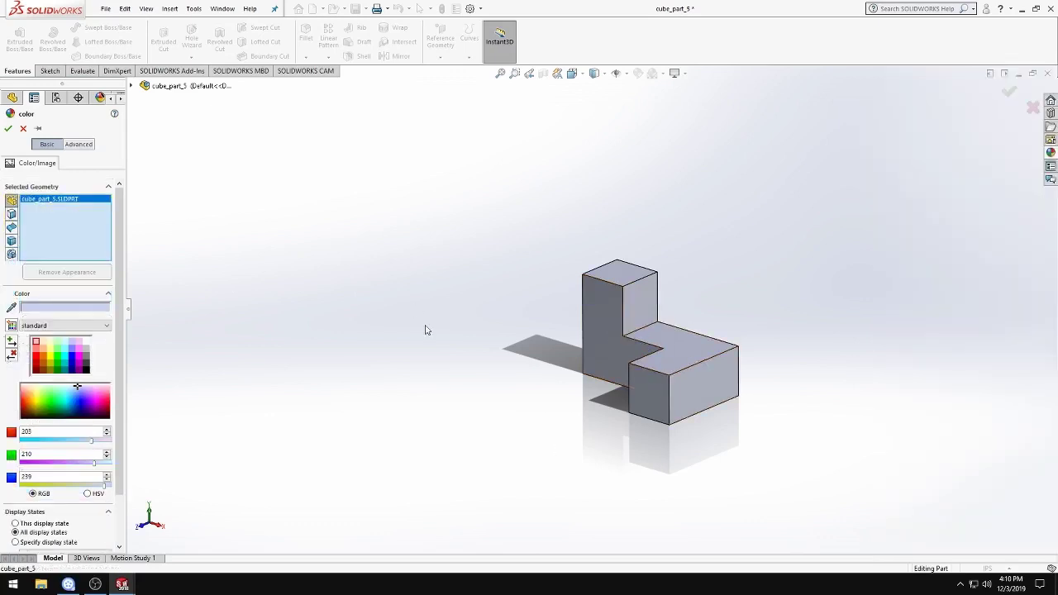
pyautogui.click(35, 360)
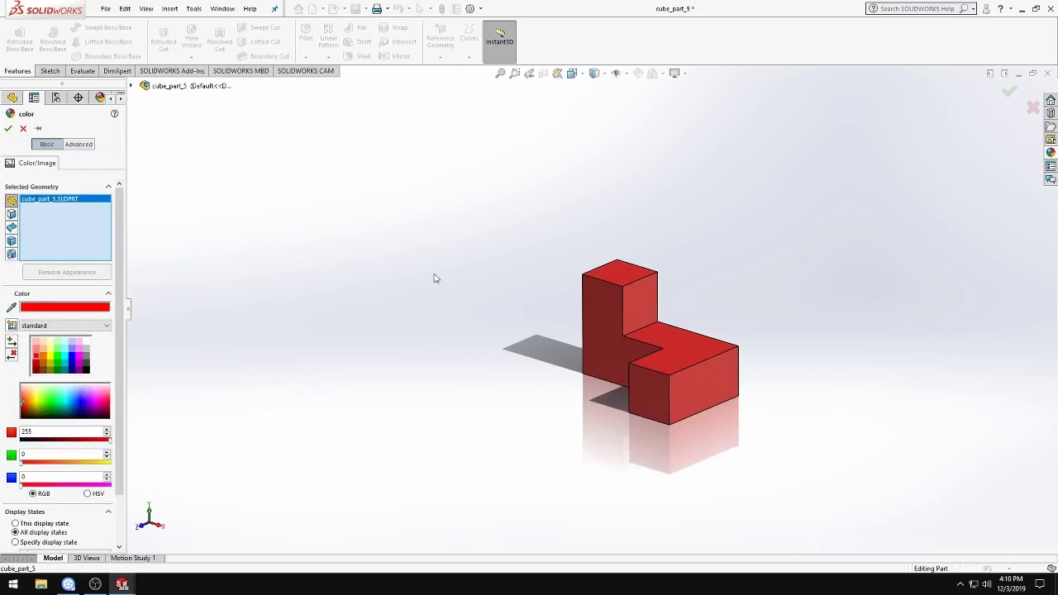
pyautogui.click(8, 129)
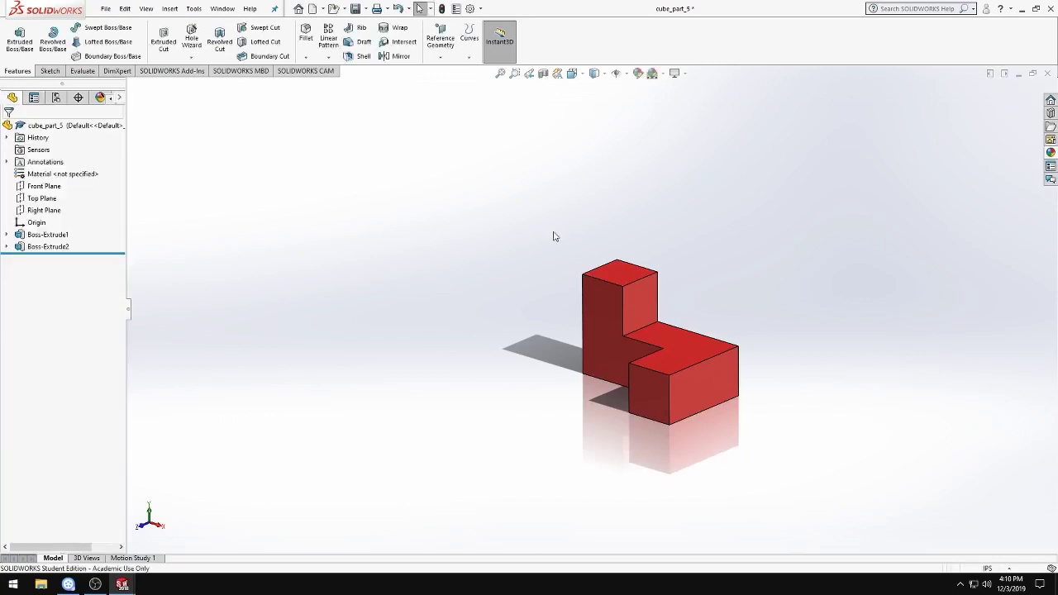
pyautogui.click(356, 8)
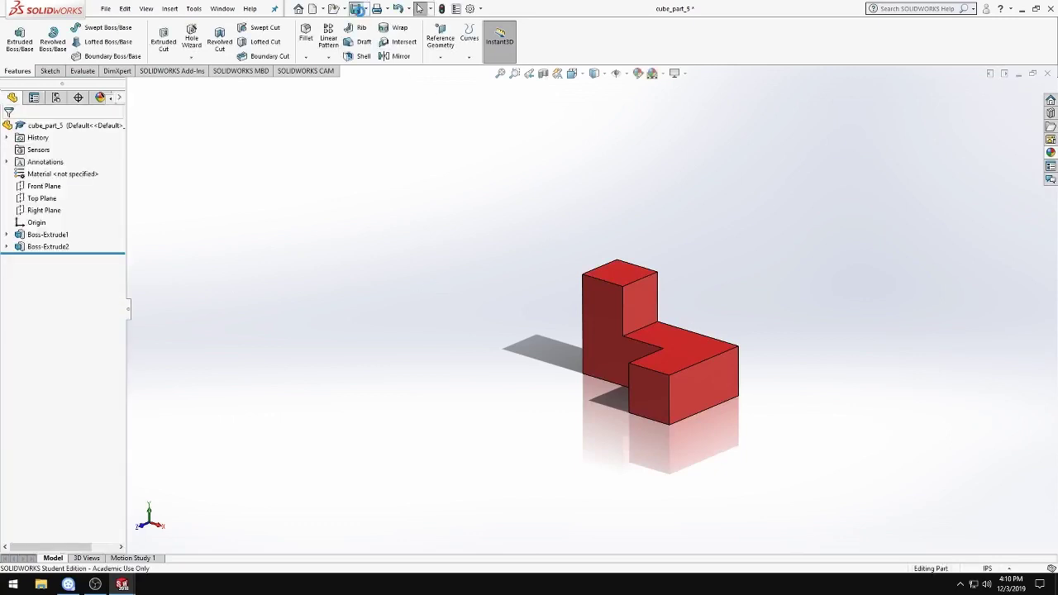
# - Maximize cube_part_4, apply orange to the whole part instead of Boss-Extrude2, then minimize it
pyautogui.click(1018, 73)
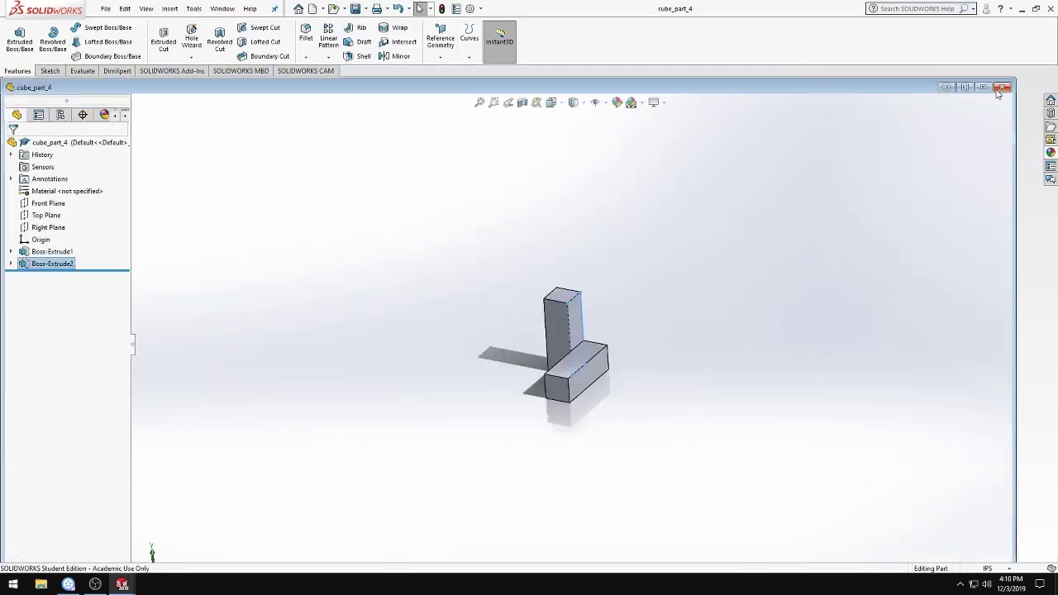
pyautogui.click(983, 87)
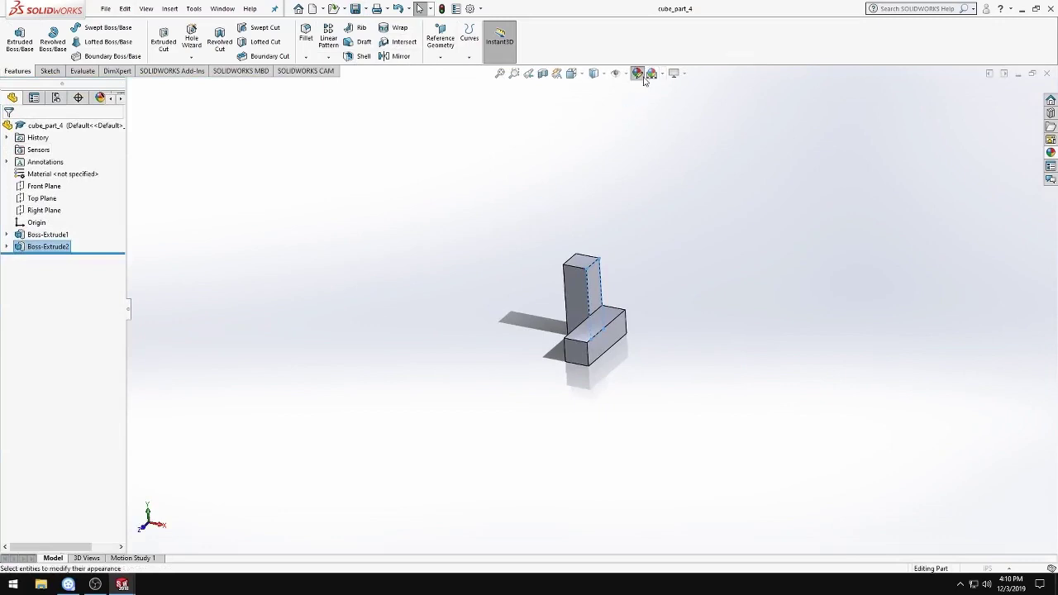
pyautogui.click(644, 76)
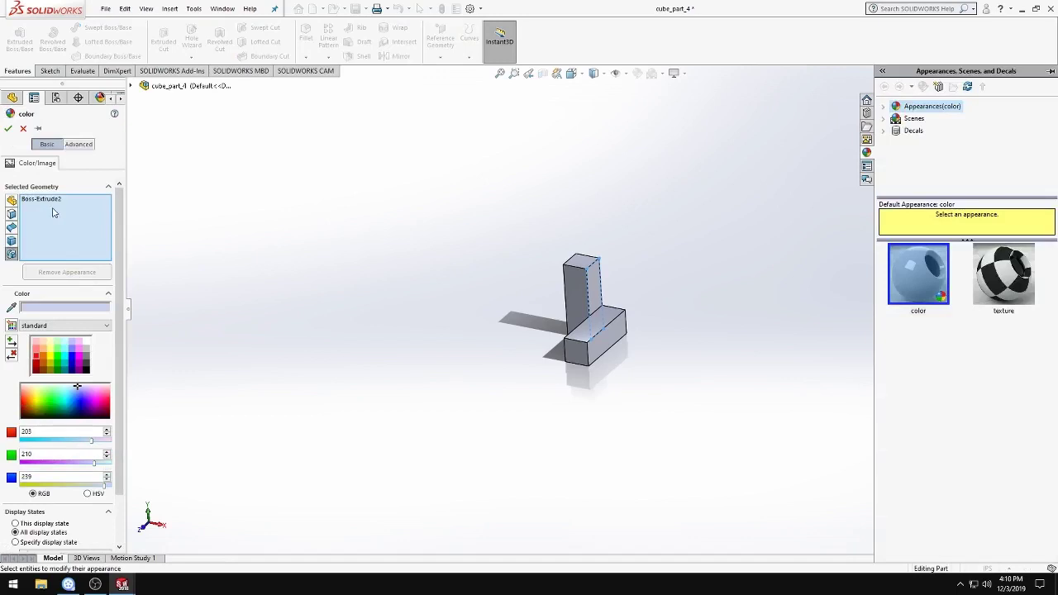
pyautogui.click(36, 200)
pyautogui.press('Delete')
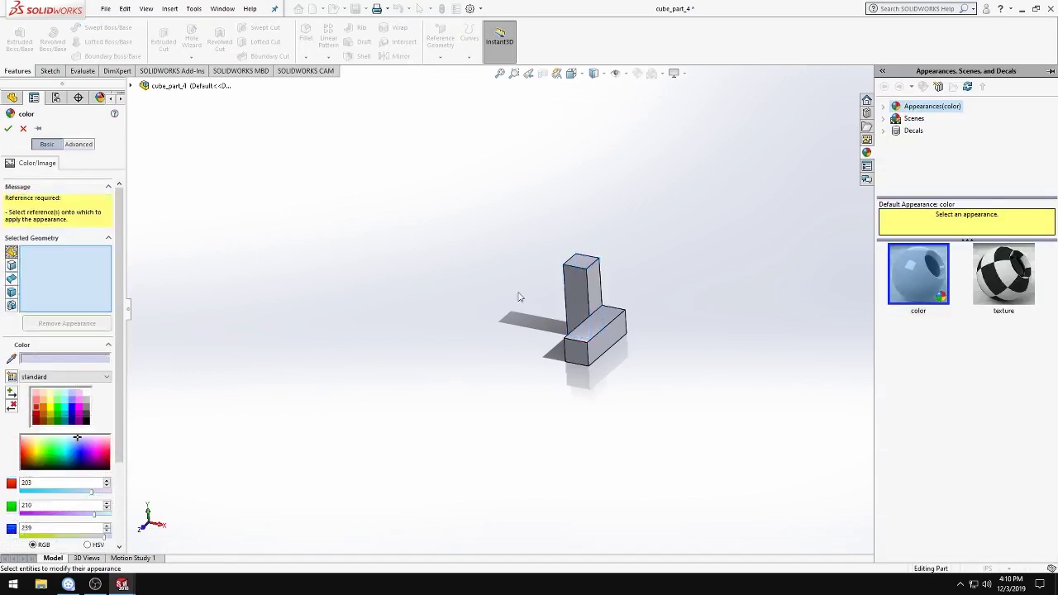
pyautogui.click(570, 296)
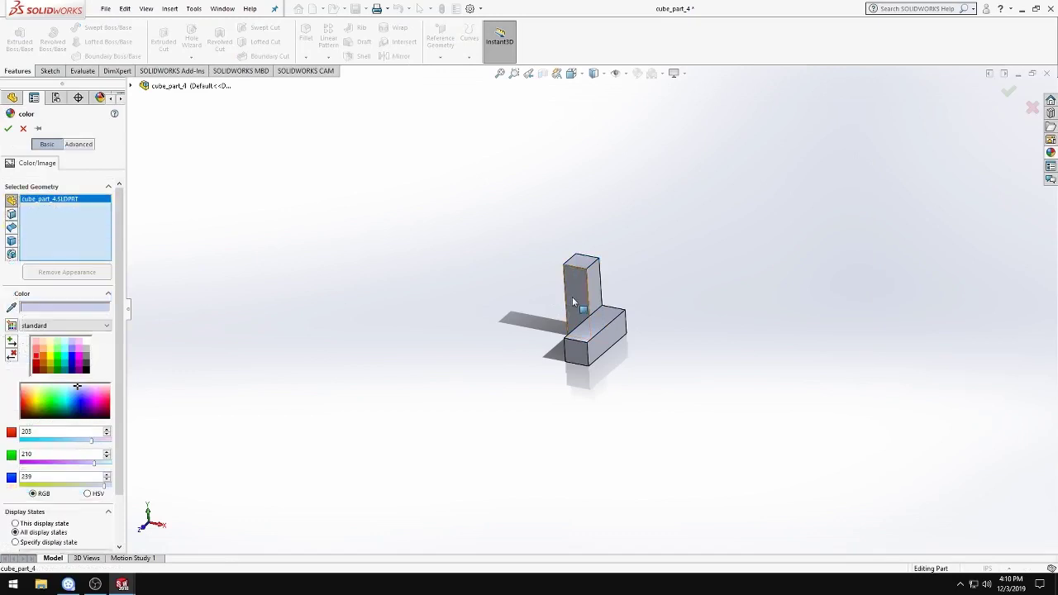
pyautogui.click(42, 356)
pyautogui.click(8, 128)
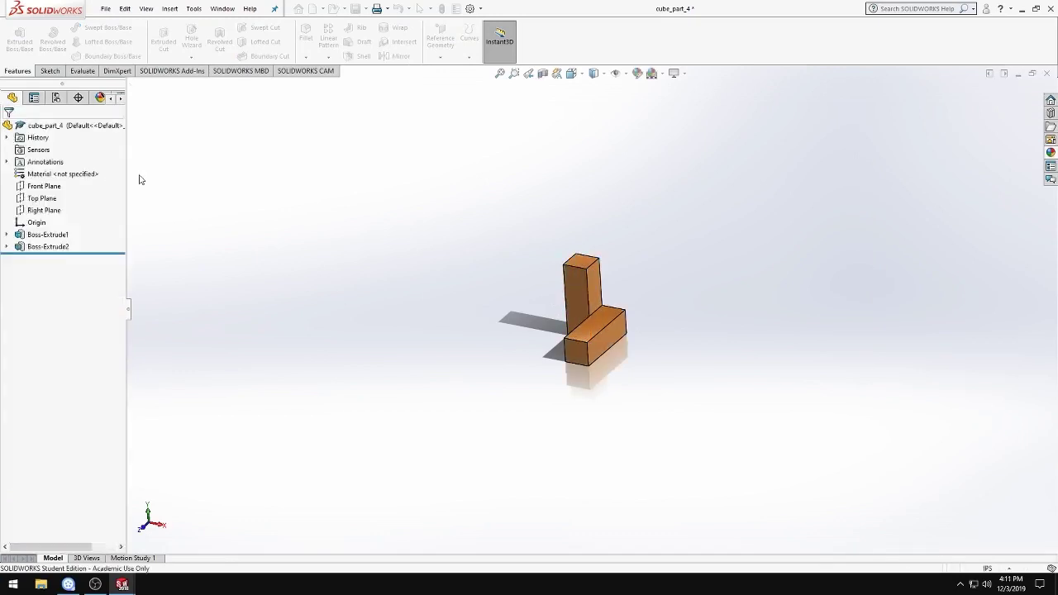
pyautogui.click(1018, 73)
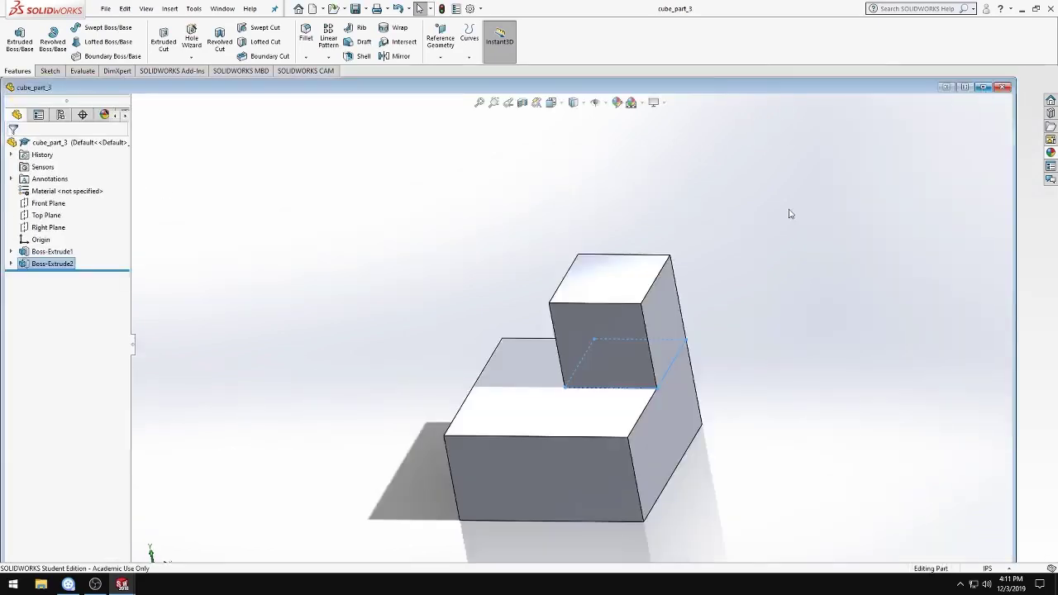
# - Minimize the cube_part_3 window, leaving the workspace empty beside the other part tiles
pyautogui.click(963, 87)
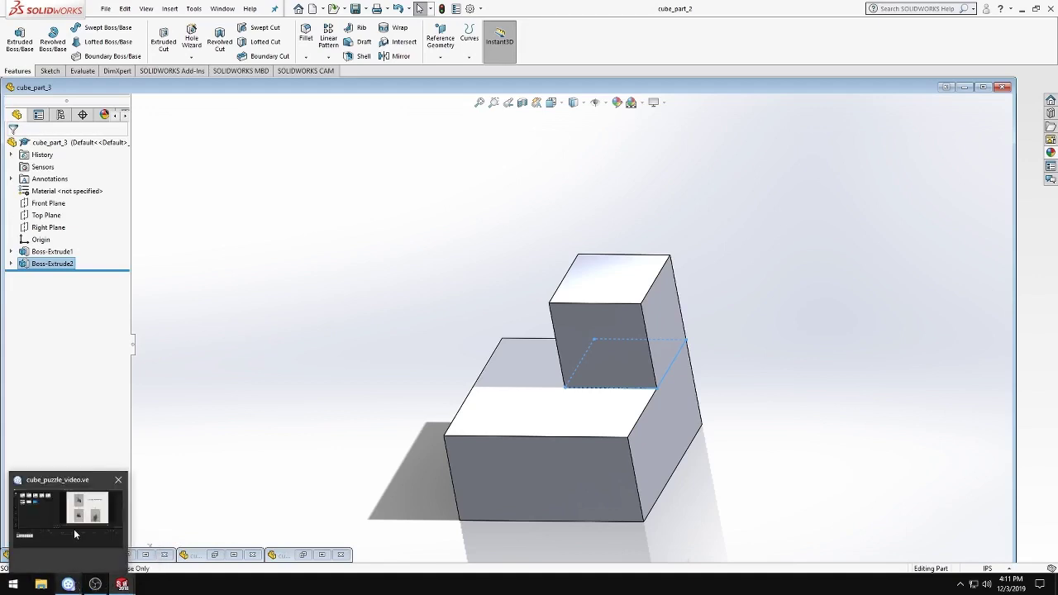
pyautogui.moveTo(157, 529)
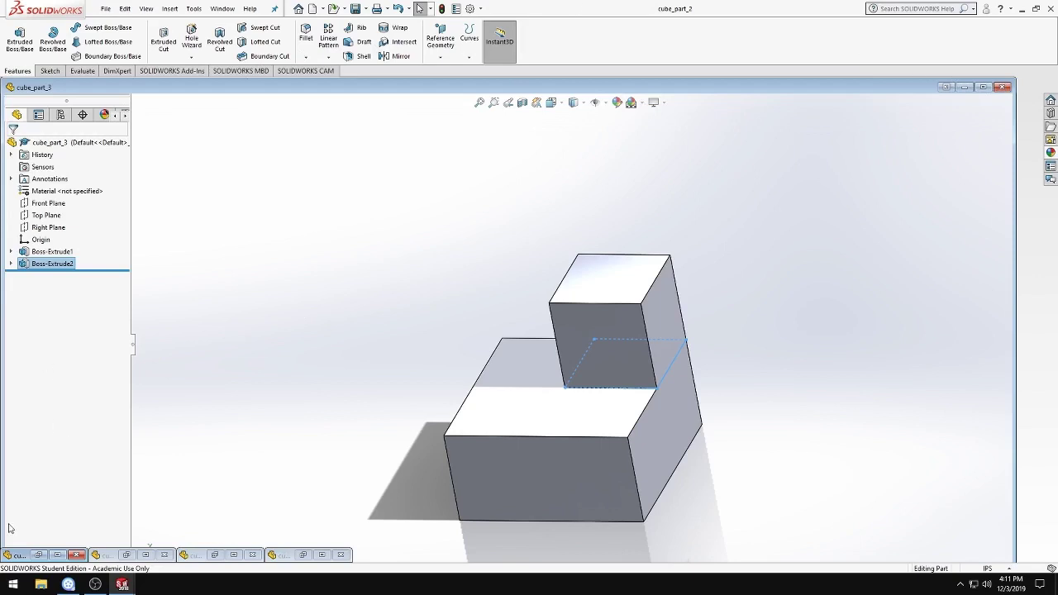
pyautogui.moveTo(122, 585)
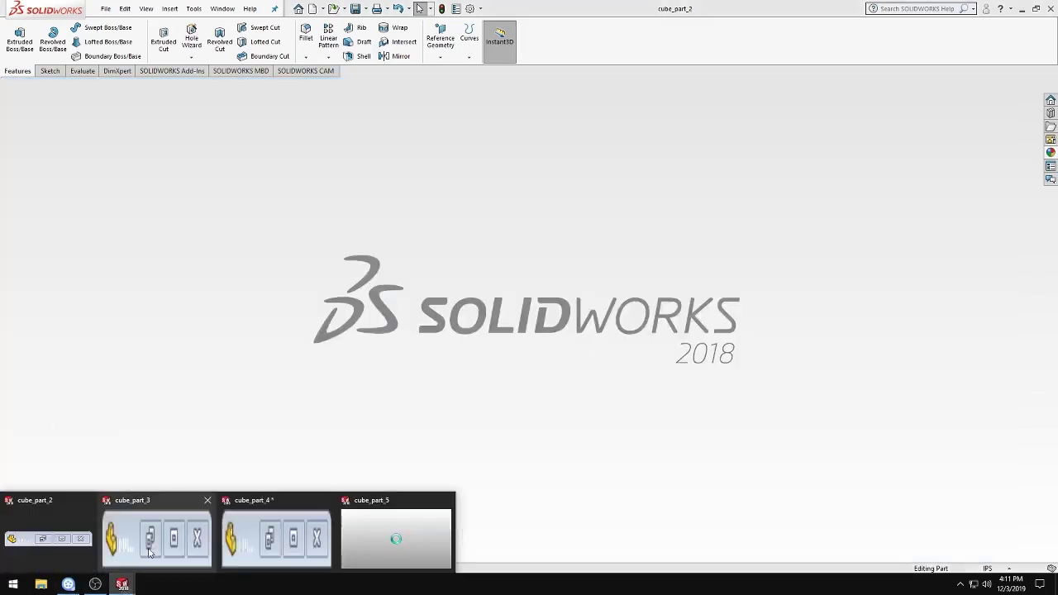
# - Set cube_part_5 aside and bring the cube_part_2 window to the front
pyautogui.click(368, 542)
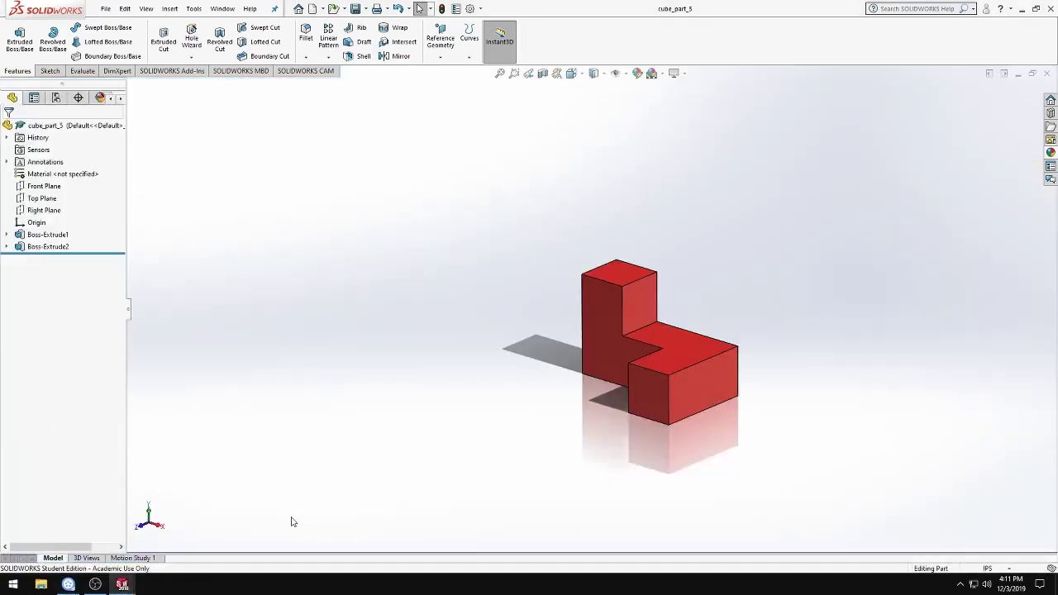
pyautogui.click(1018, 73)
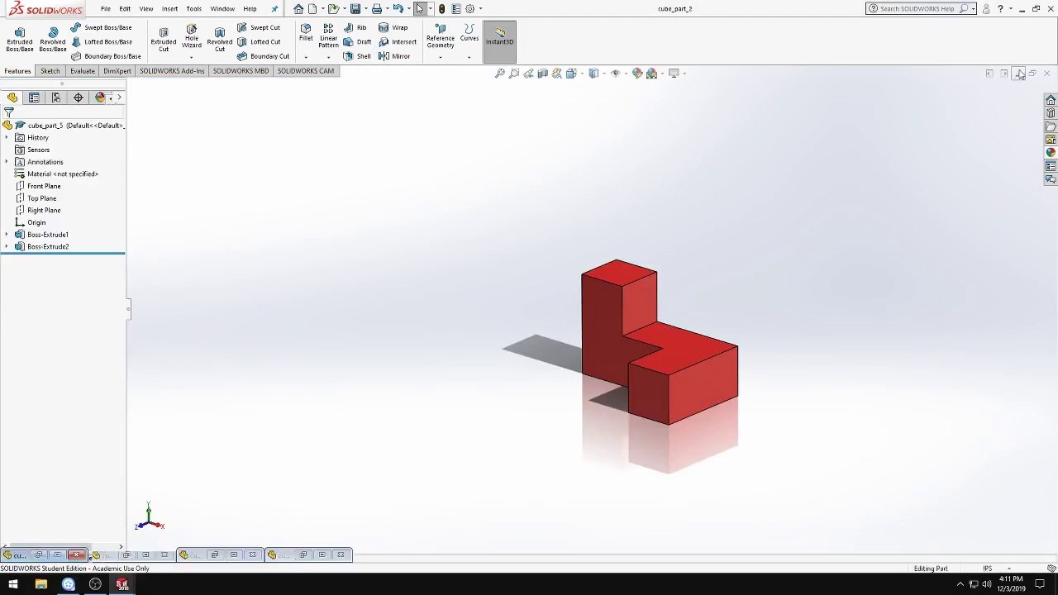
pyautogui.click(39, 555)
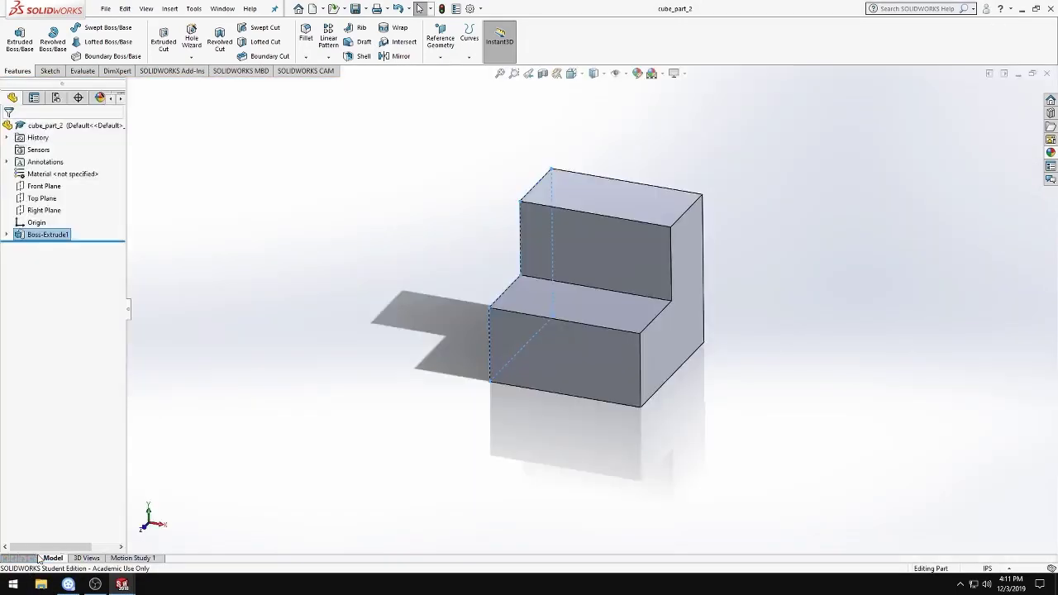
# - Colour the entire cube_part_2 part yellow (255, 255, 0) instead of just Boss-Extrude1
pyautogui.click(638, 75)
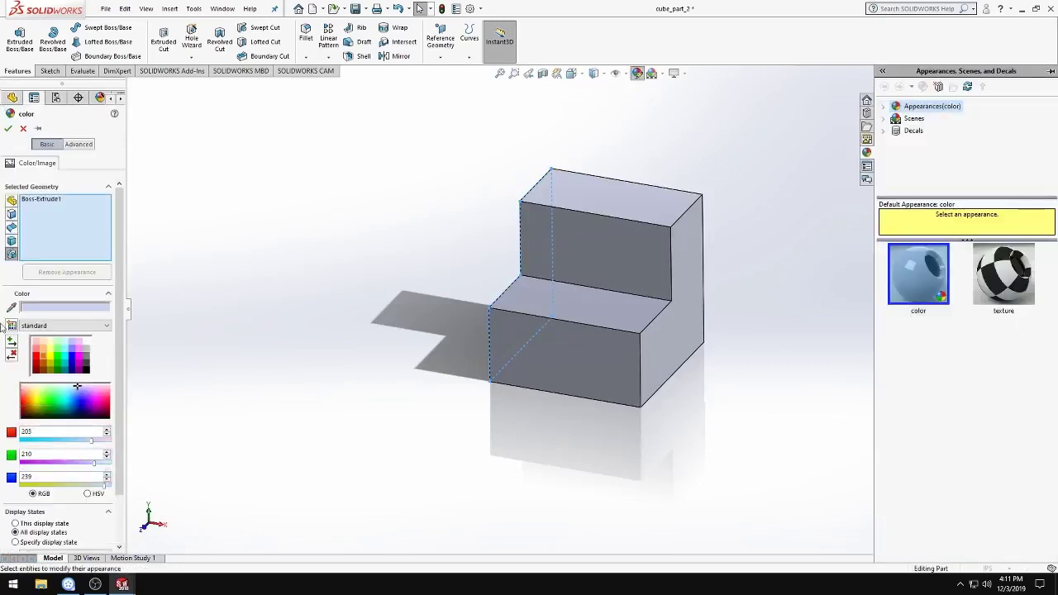
pyautogui.click(47, 200)
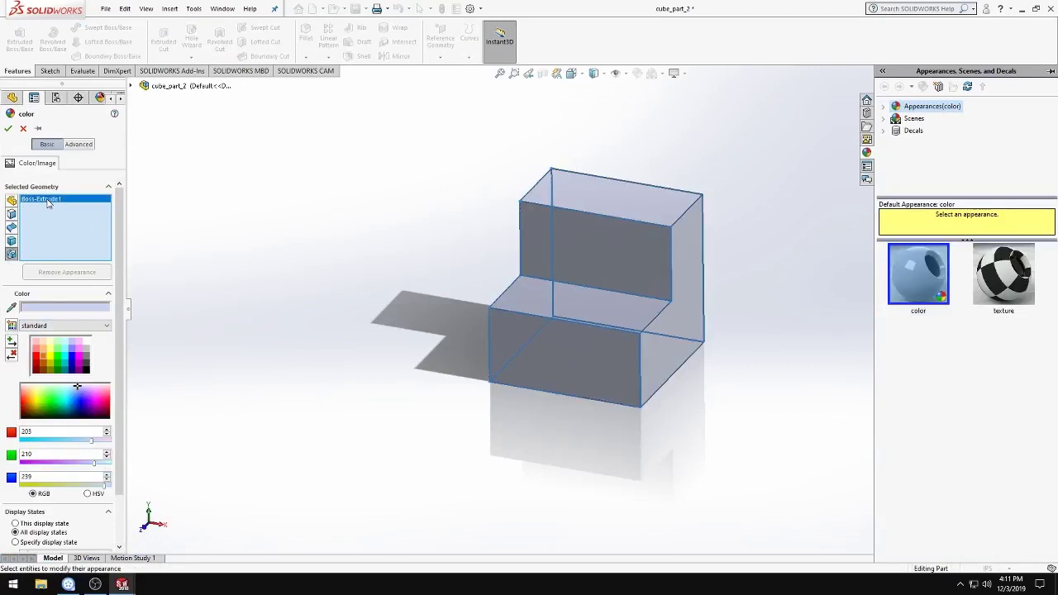
pyautogui.press('Delete')
pyautogui.click(11, 200)
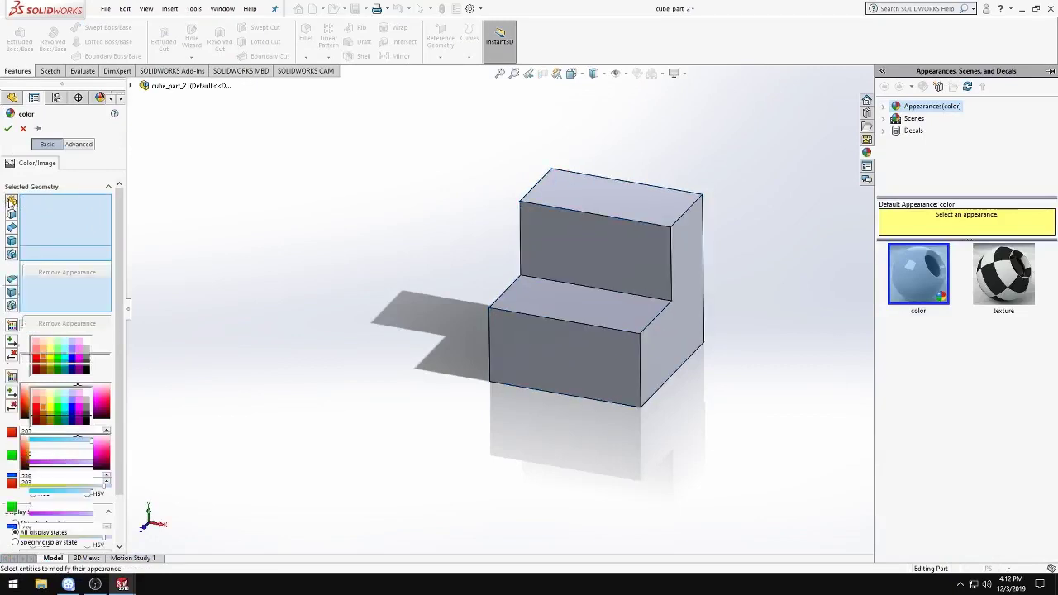
pyautogui.click(595, 256)
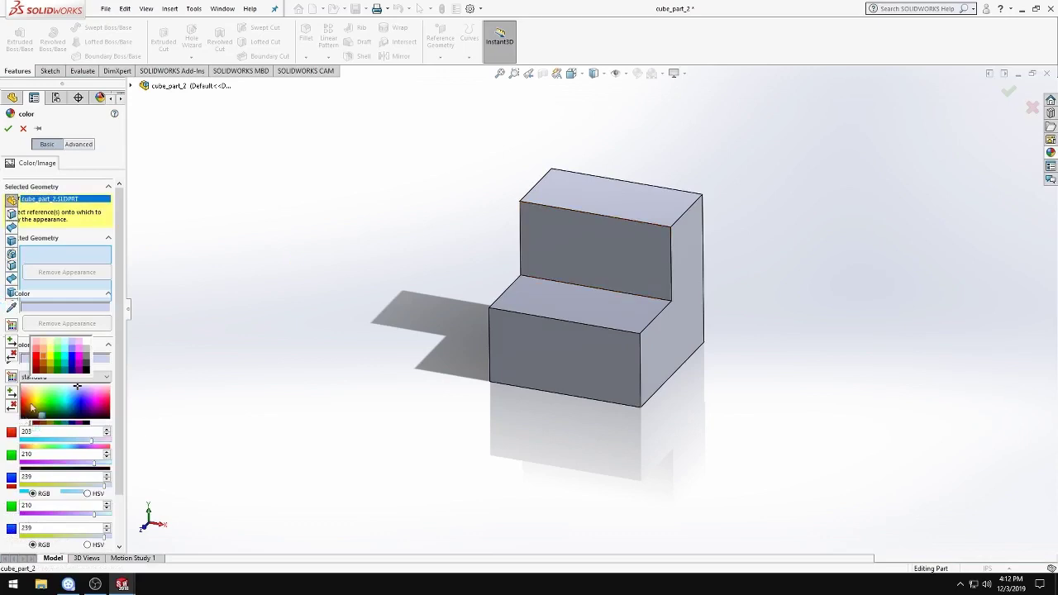
pyautogui.click(52, 361)
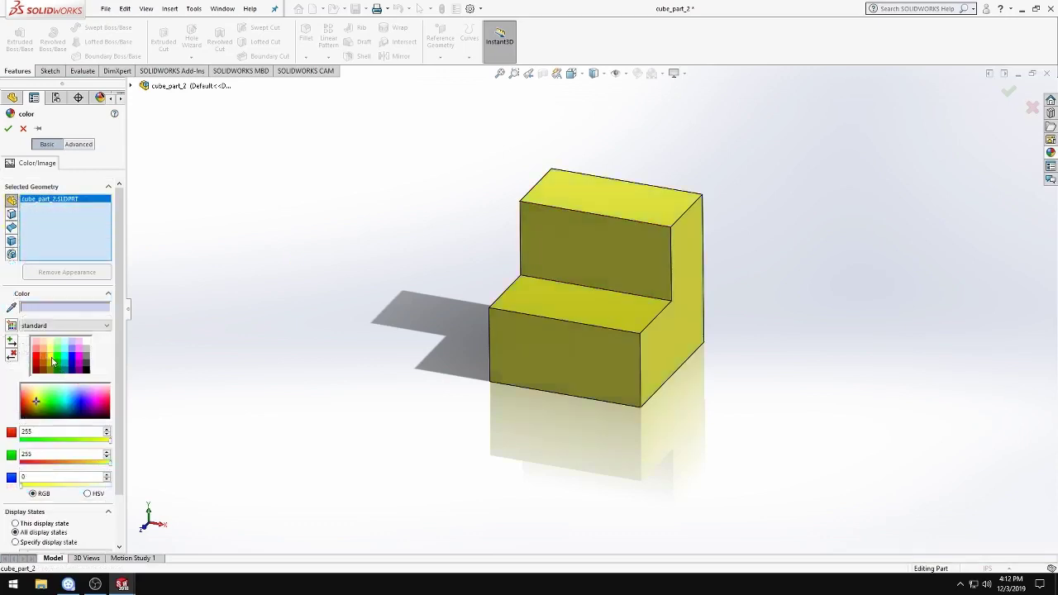
pyautogui.click(8, 129)
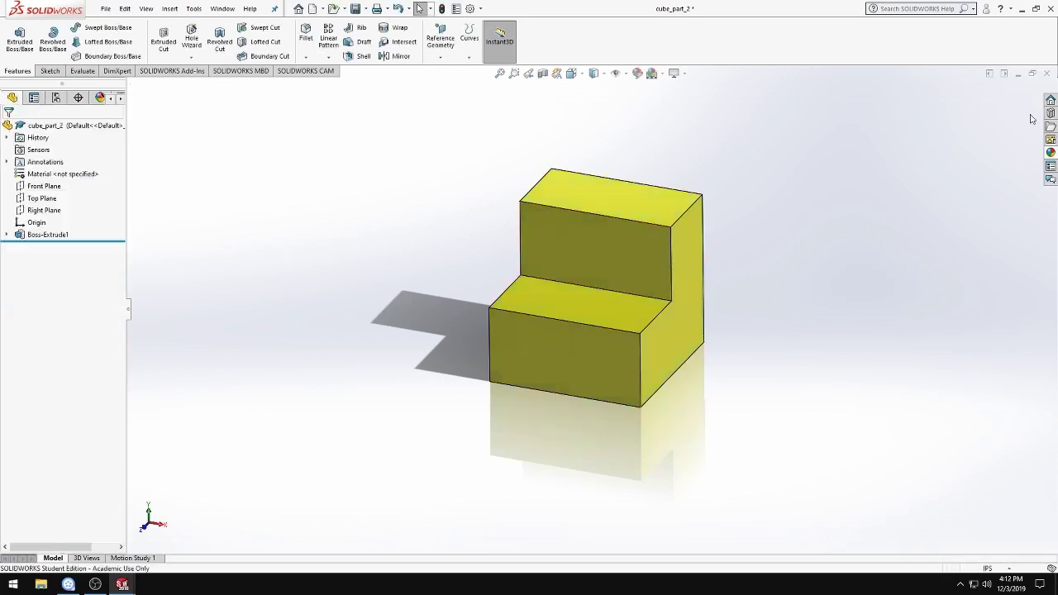
# - Look over cube_part_2, cube_part_5 and cube_part_4, then bring cube_part_3 forward
pyautogui.click(1019, 73)
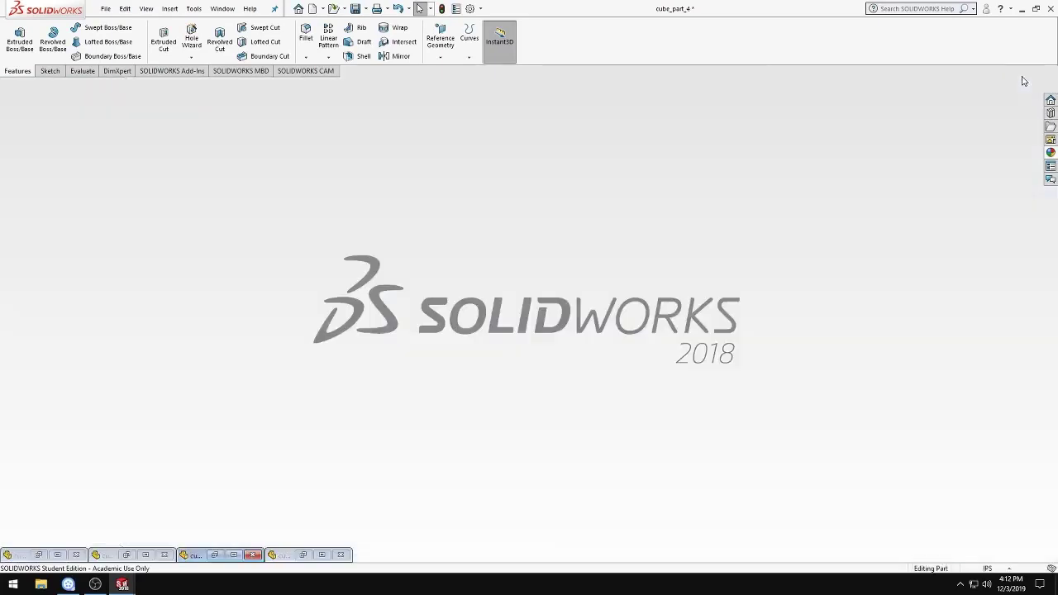
pyautogui.click(145, 555)
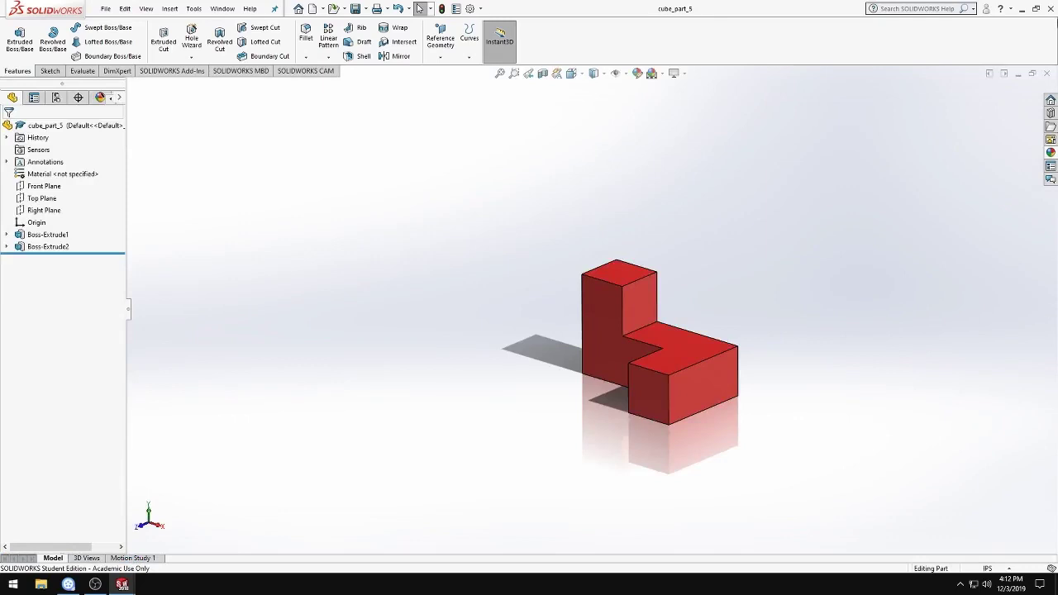
pyautogui.click(1019, 73)
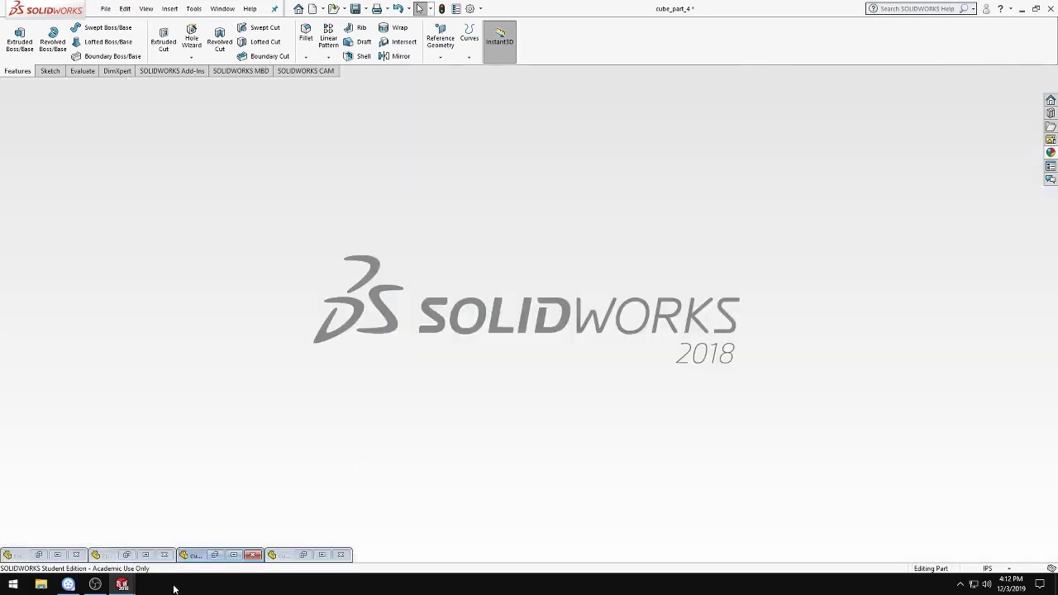
pyautogui.click(213, 555)
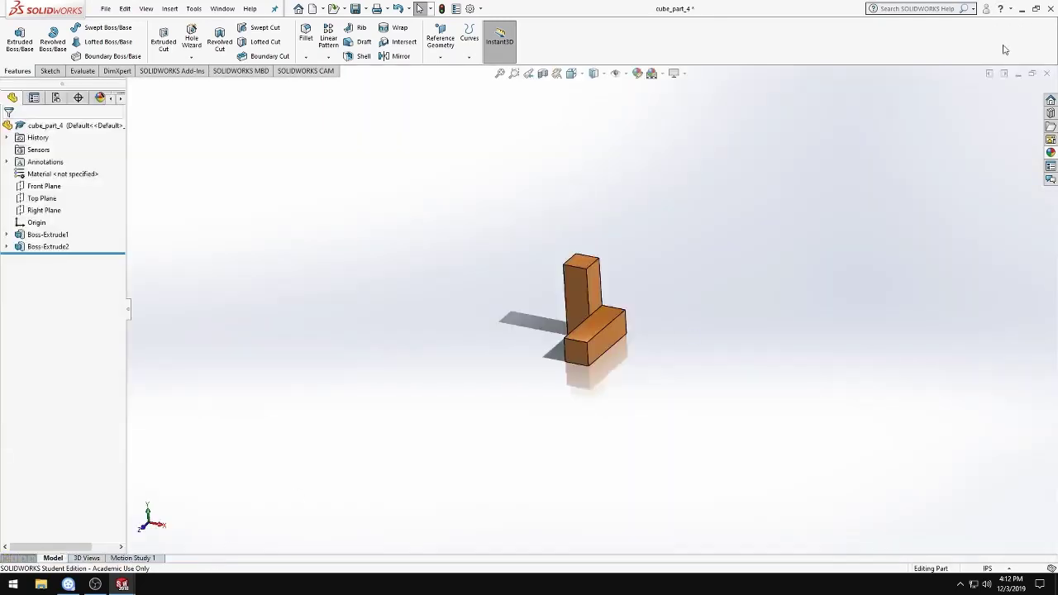
pyautogui.click(1017, 74)
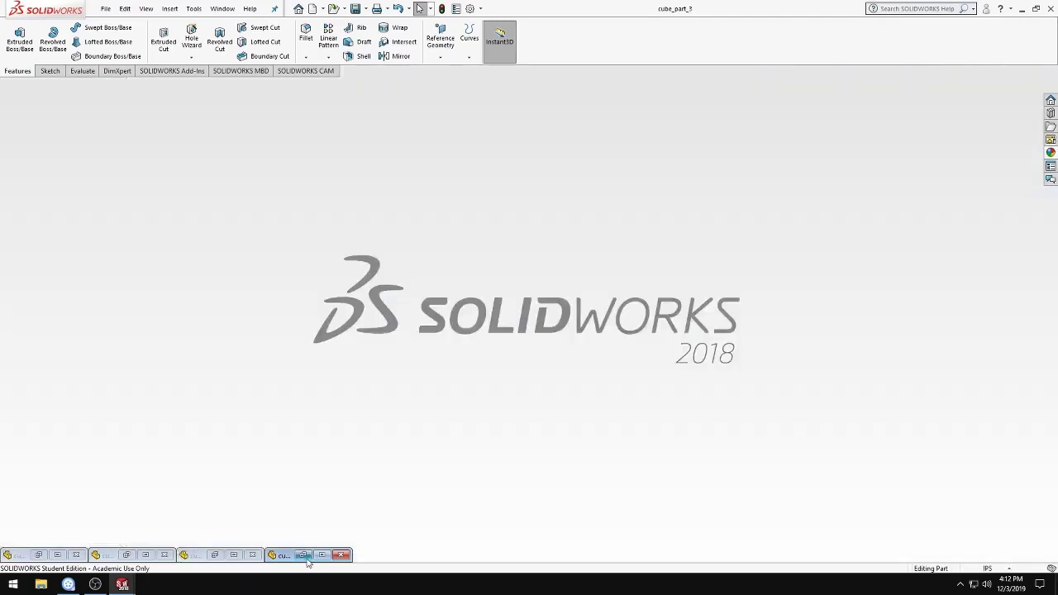
pyautogui.click(305, 556)
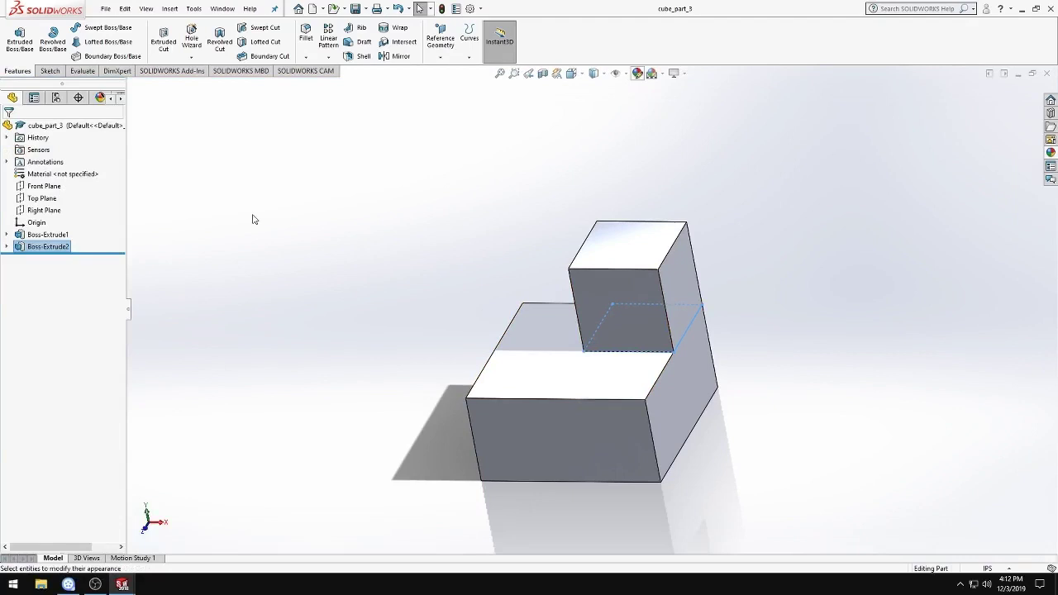
# - Colour the whole cube_part_3 part green (0, 255, 0) instead of only Boss-Extrude2
pyautogui.click(637, 73)
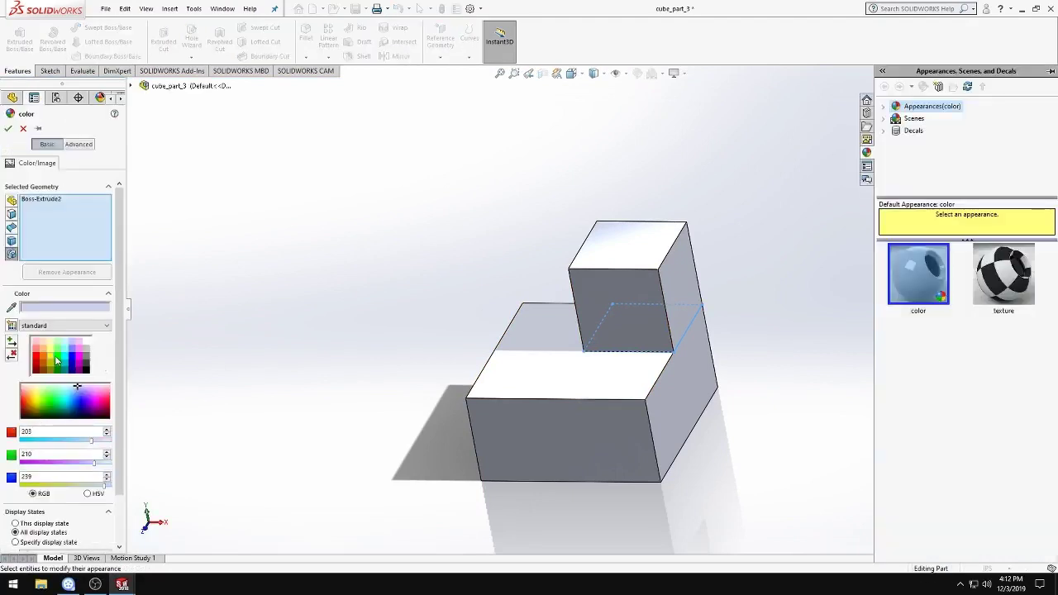
pyautogui.click(57, 360)
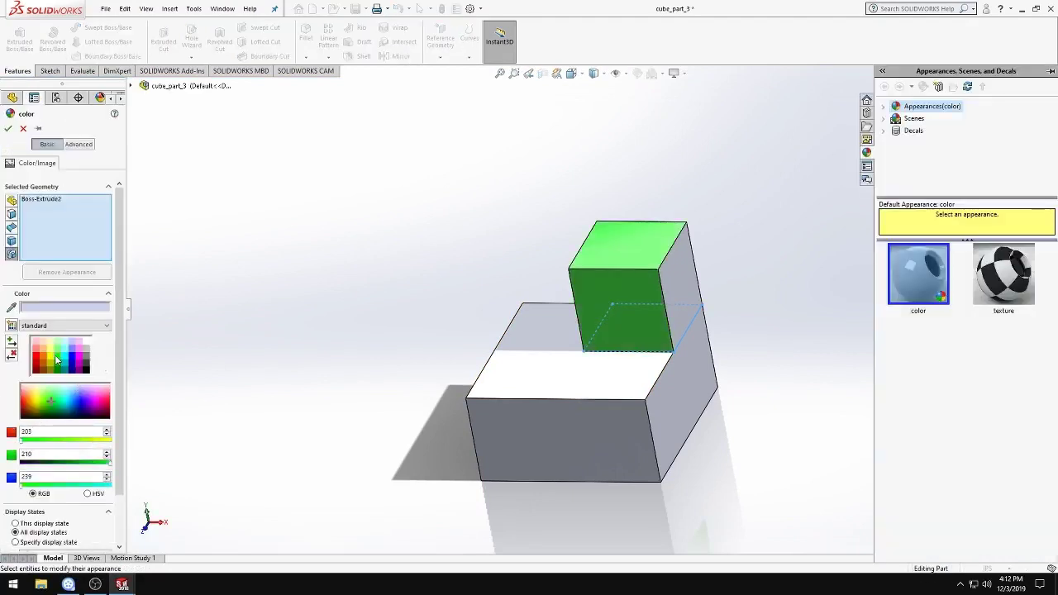
pyautogui.click(44, 205)
pyautogui.press('Delete')
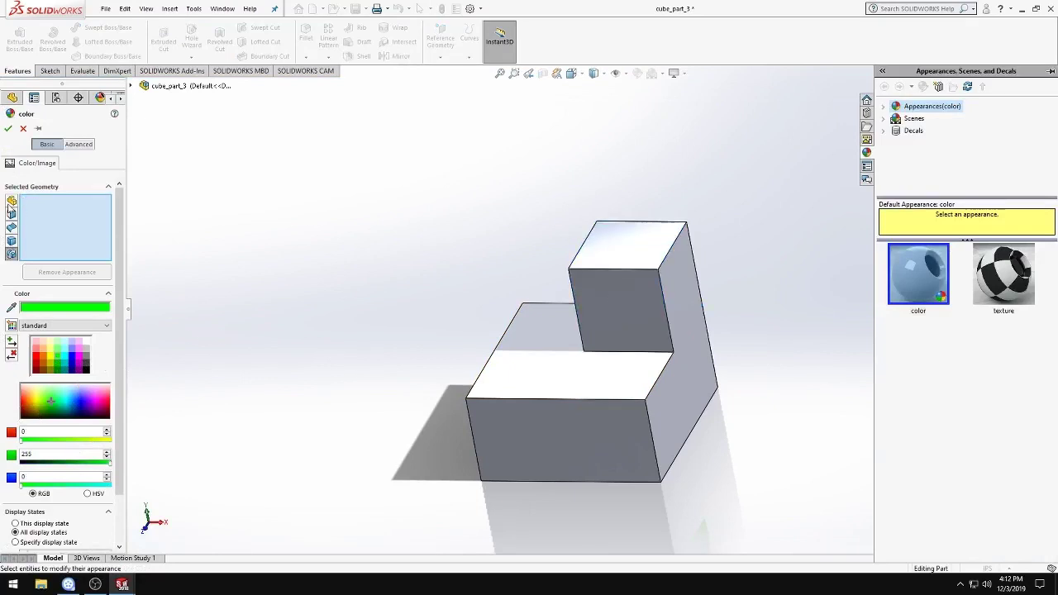
pyautogui.click(636, 311)
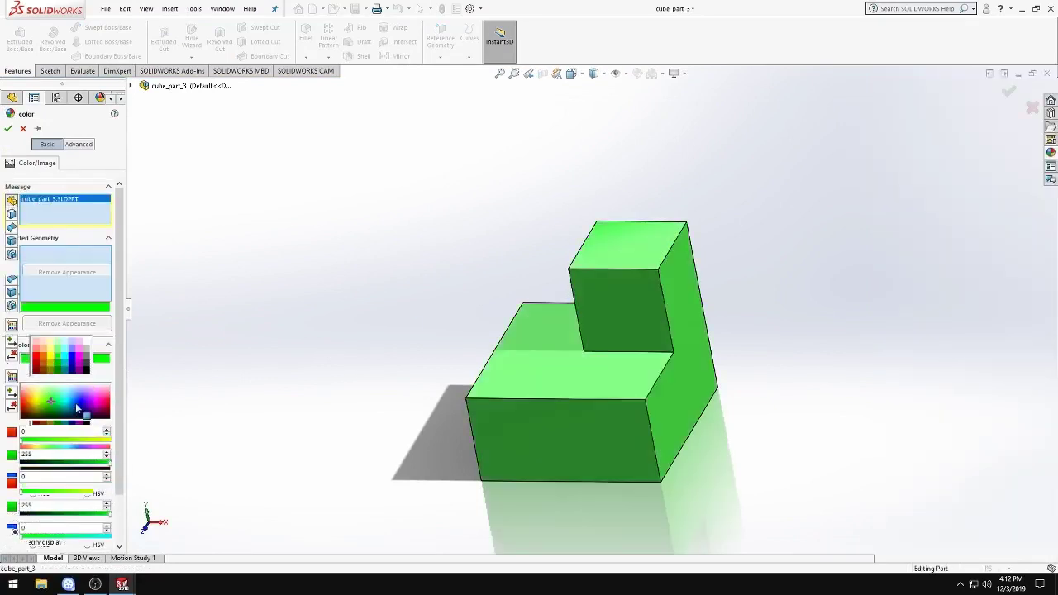
pyautogui.click(7, 128)
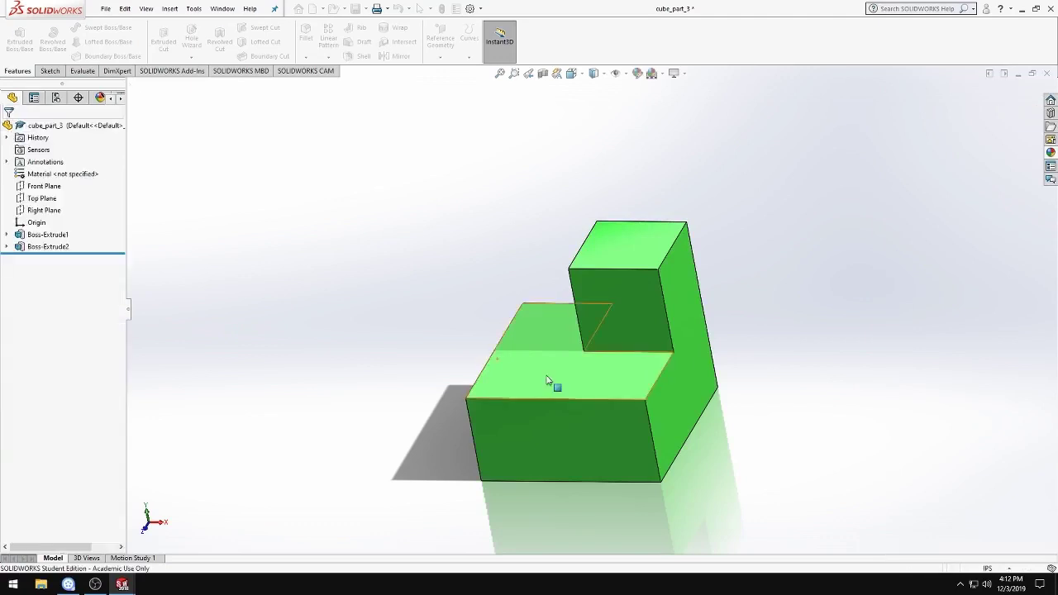
pyautogui.click(1018, 74)
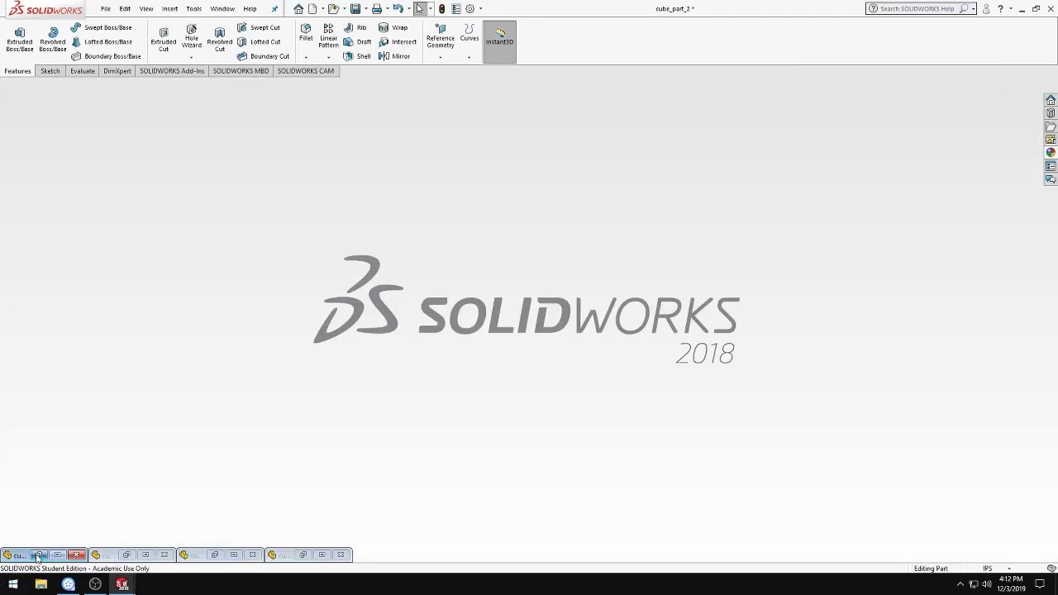
# - Save the yellow cube_part_2 document
pyautogui.click(39, 554)
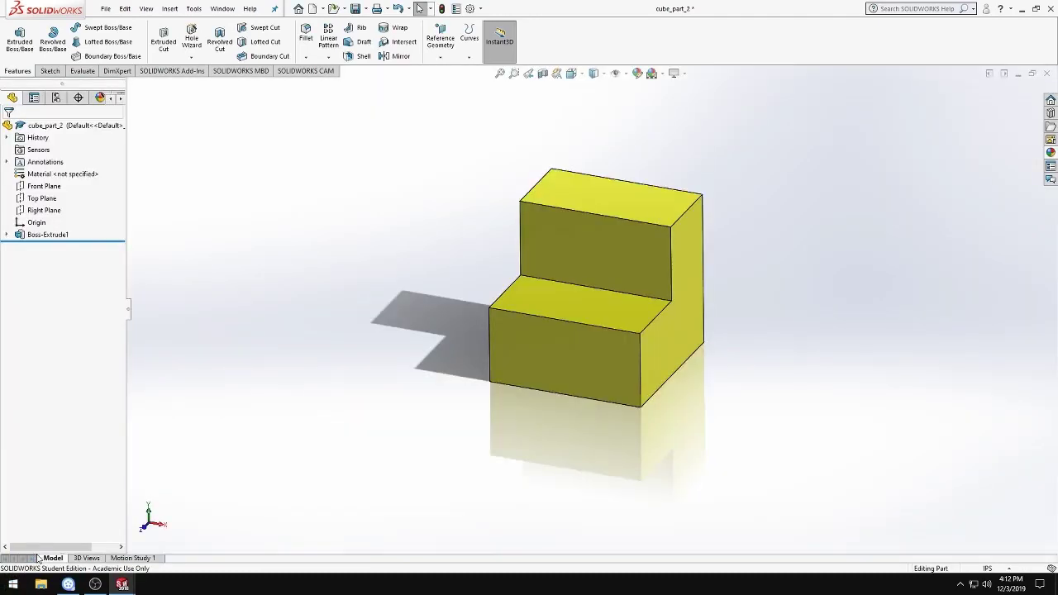
pyautogui.click(356, 10)
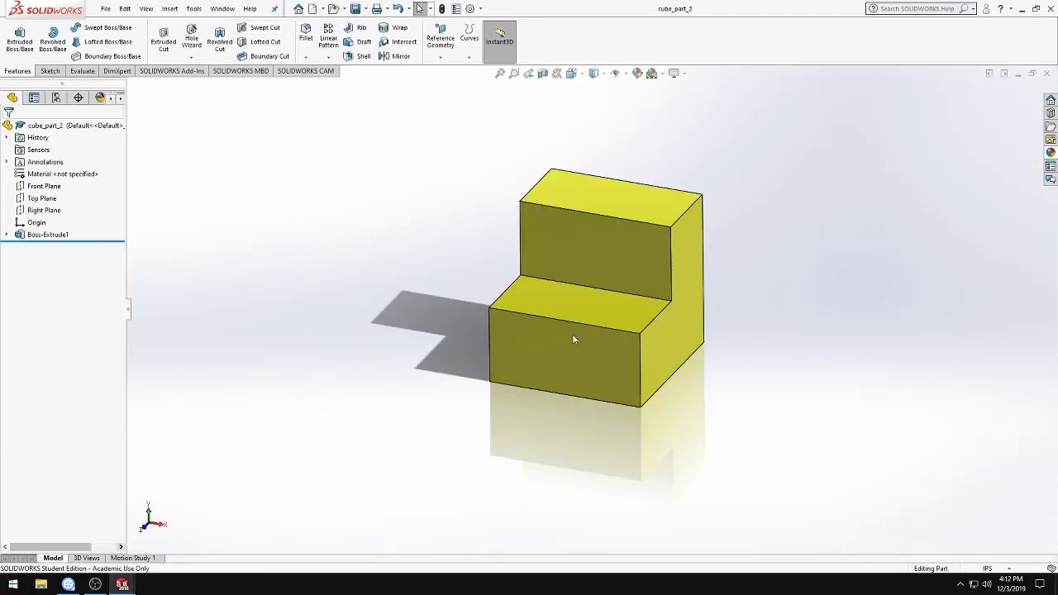
pyautogui.click(1018, 73)
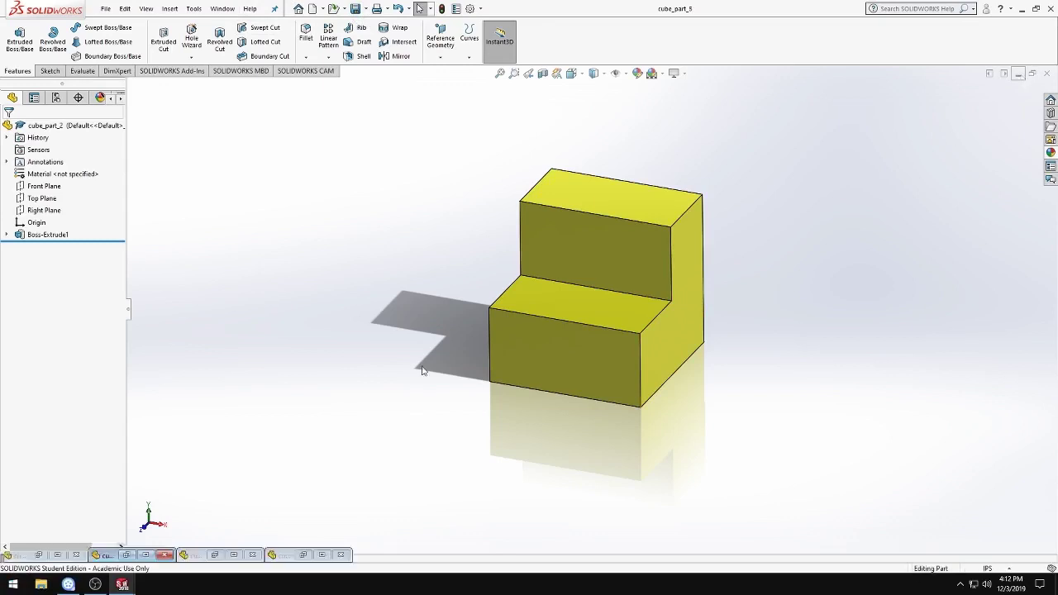
# - Save and close cube_part_4 and cube_part_3
pyautogui.click(128, 556)
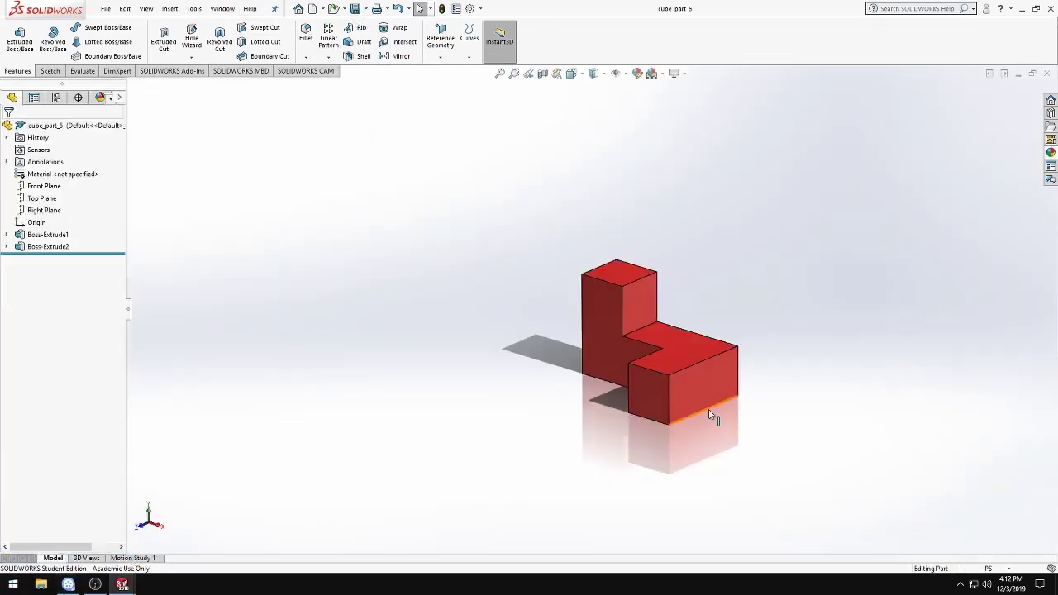
pyautogui.click(1046, 73)
pyautogui.click(355, 8)
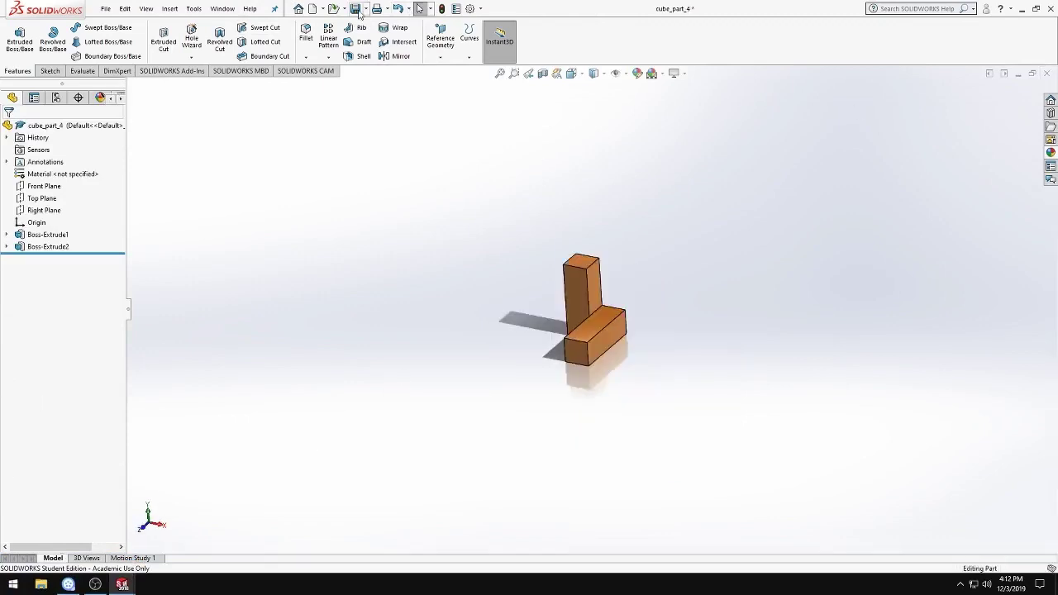
pyautogui.click(1046, 72)
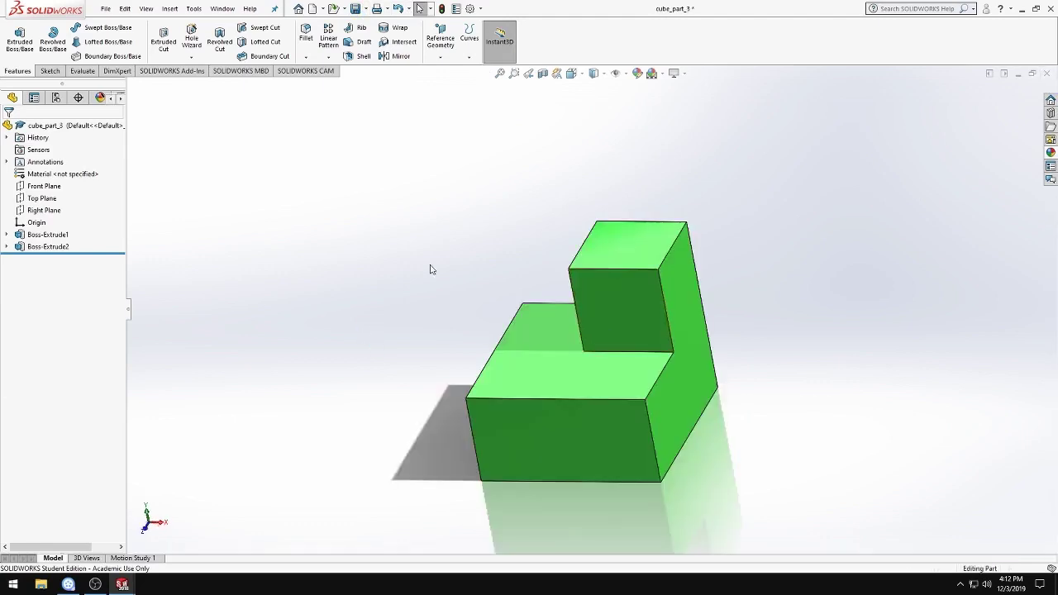
pyautogui.click(355, 8)
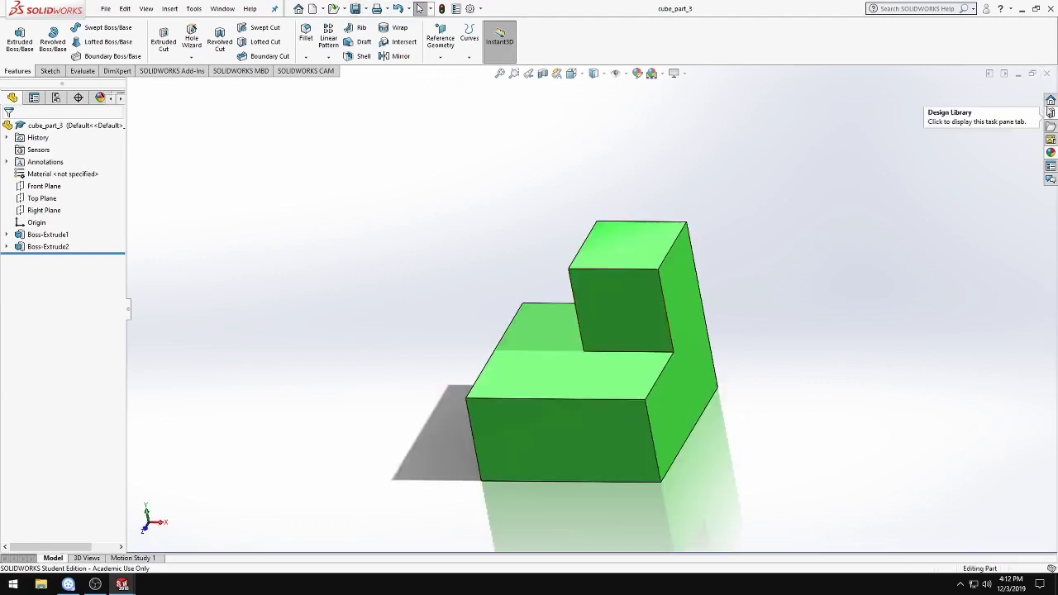
pyautogui.click(1047, 74)
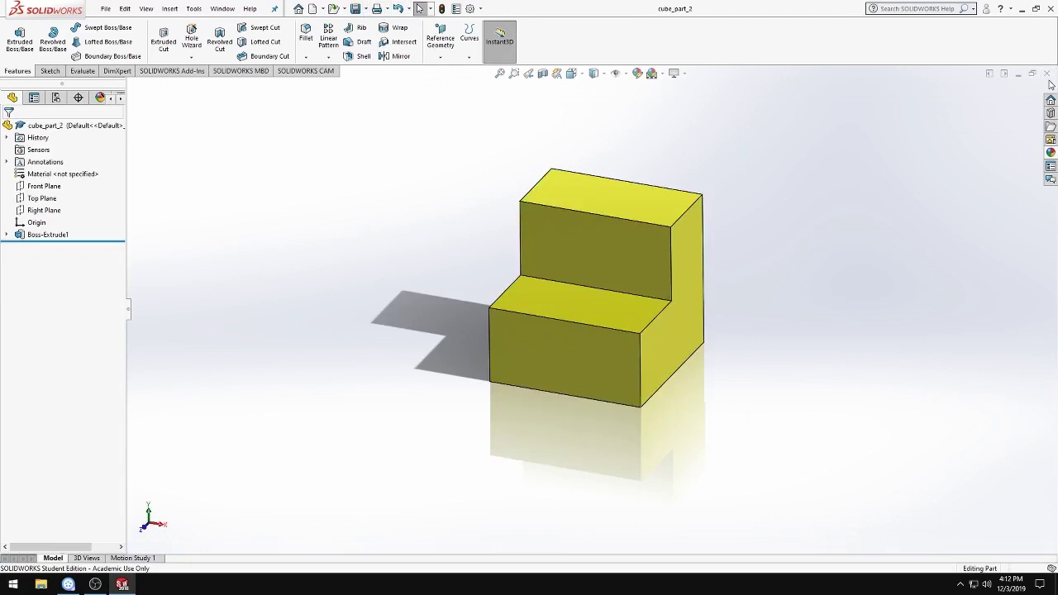
# - Close the yellow cube_part_2 document window
pyautogui.click(1046, 73)
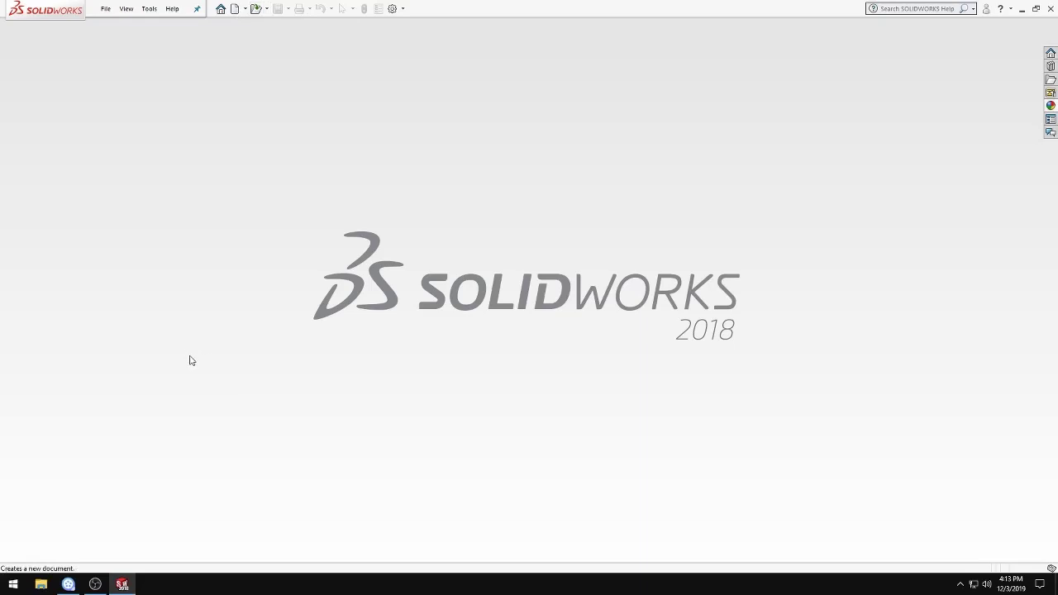
# - Check the OBS Studio recorder and return to the empty SOLIDWORKS window
pyautogui.click(93, 586)
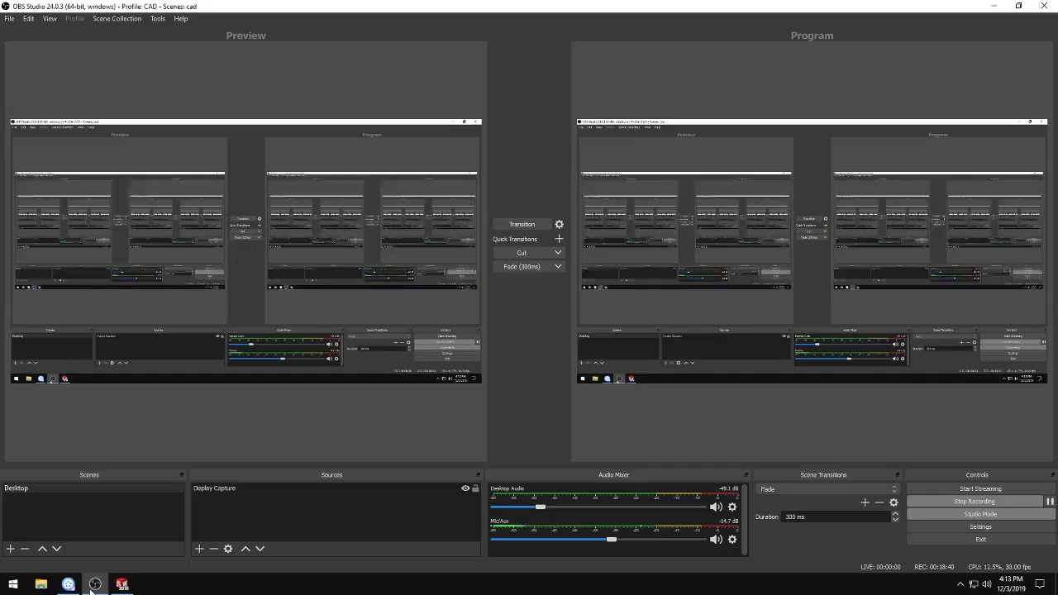
pyautogui.click(93, 585)
pyautogui.click(94, 585)
pyautogui.click(92, 587)
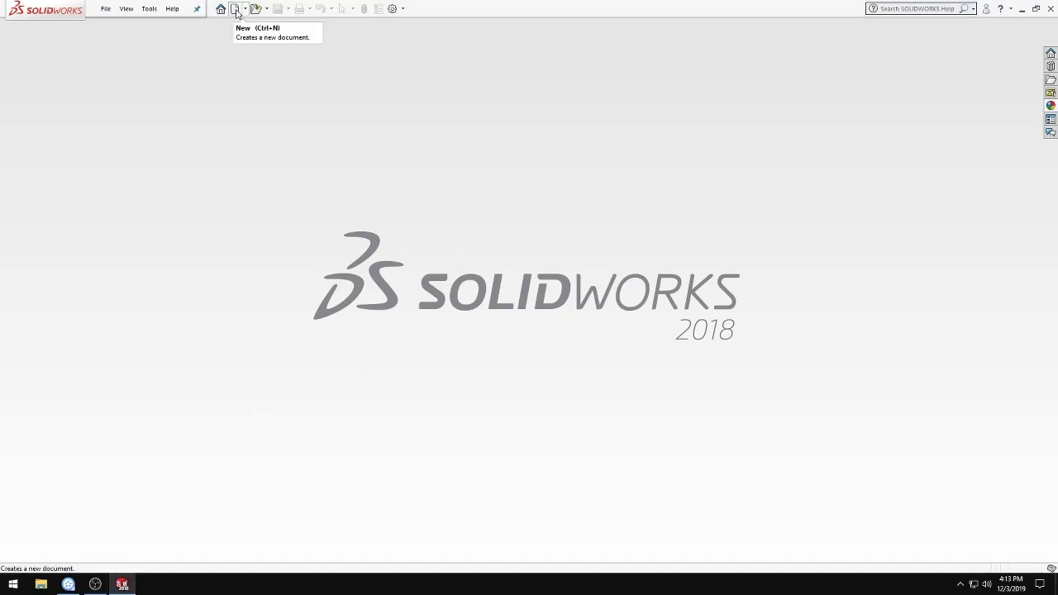
# - Create a new Assembly document (Assem1) from the New SOLIDWORKS Document dialog
pyautogui.click(237, 13)
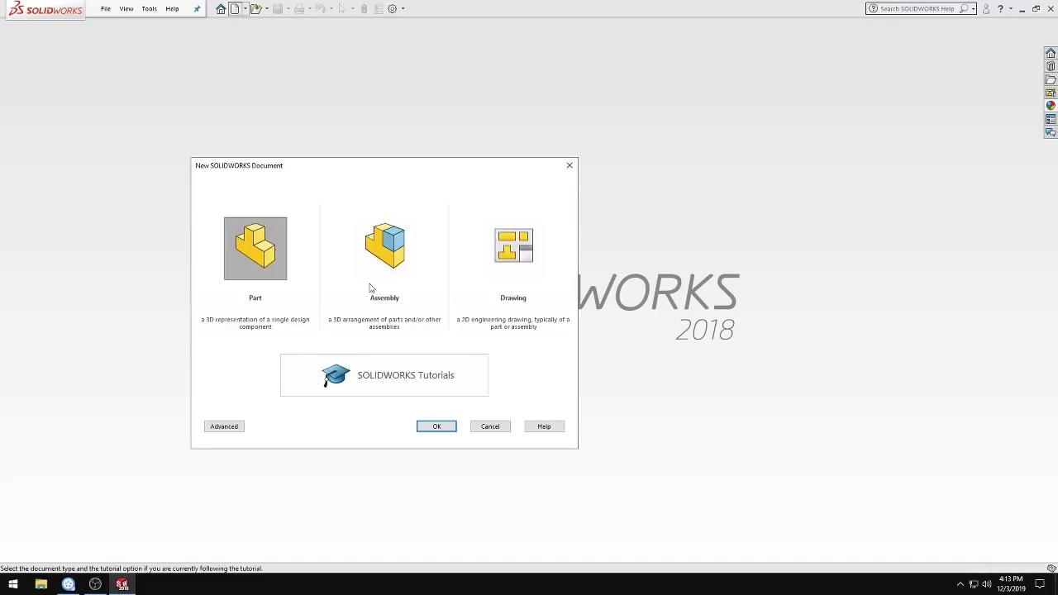
pyautogui.click(384, 261)
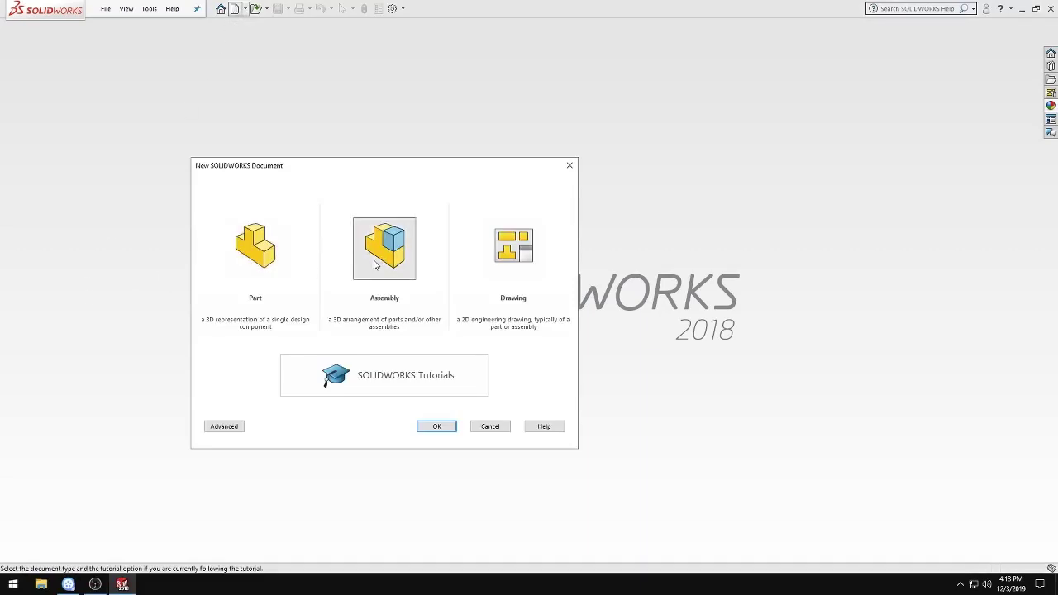
pyautogui.click(435, 428)
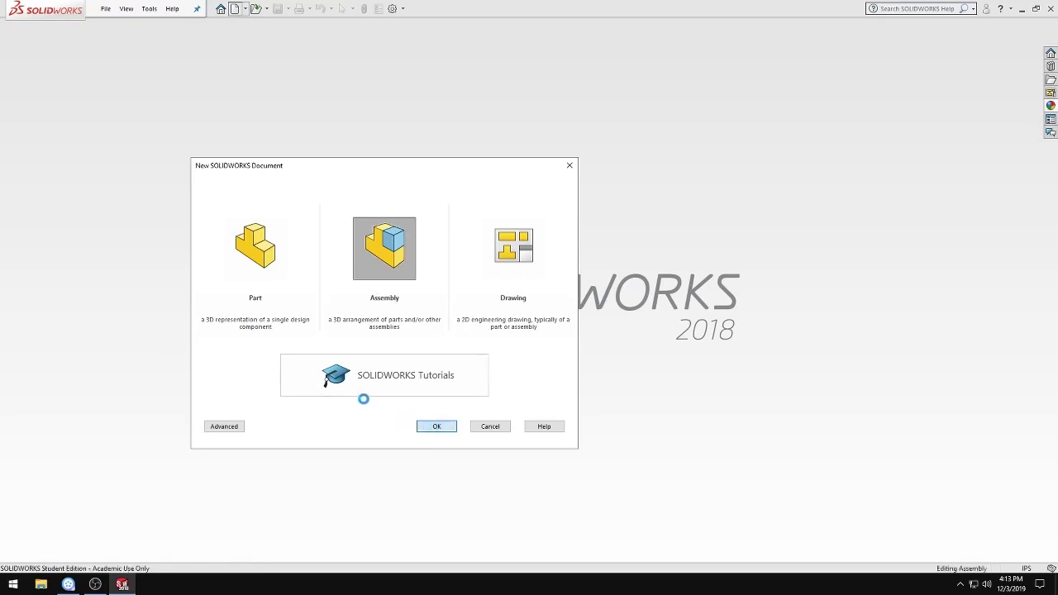
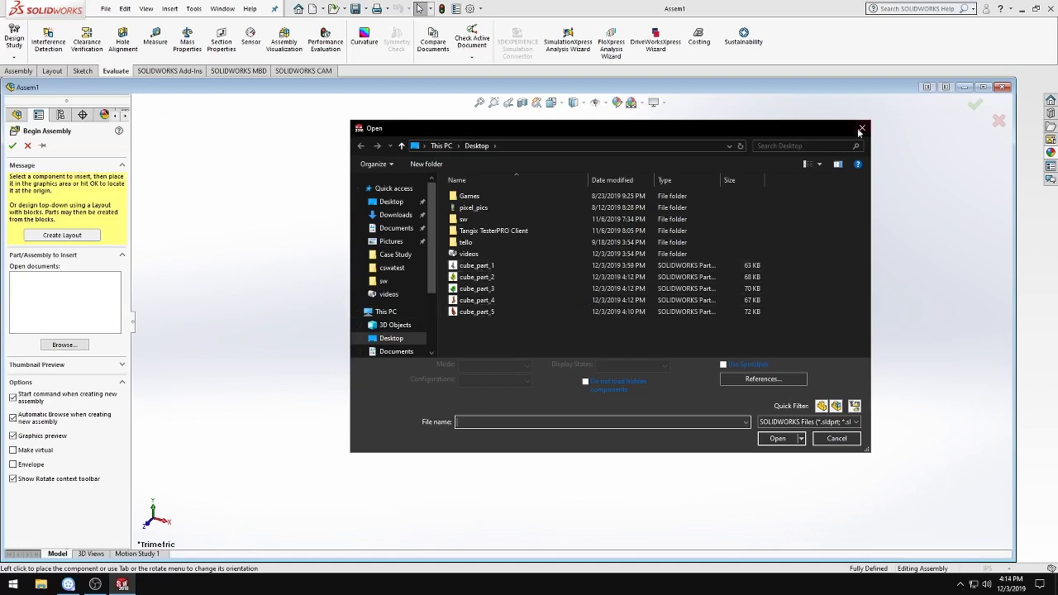
# - Dismiss the file picker and Begin Assembly, leaving Assem1 maximized with the Assembly commands showing
pyautogui.click(861, 130)
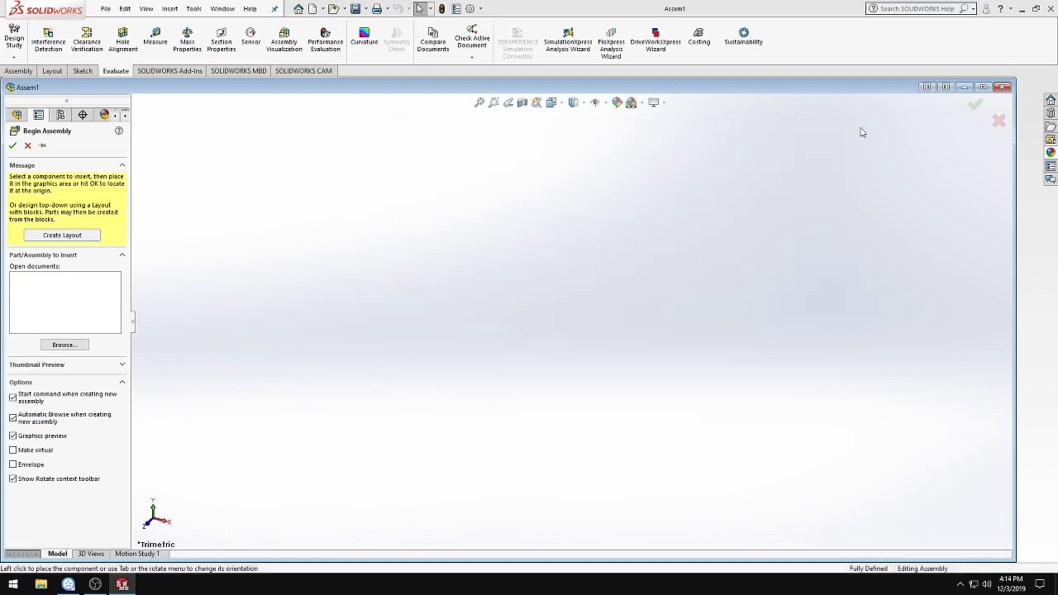
pyautogui.click(983, 86)
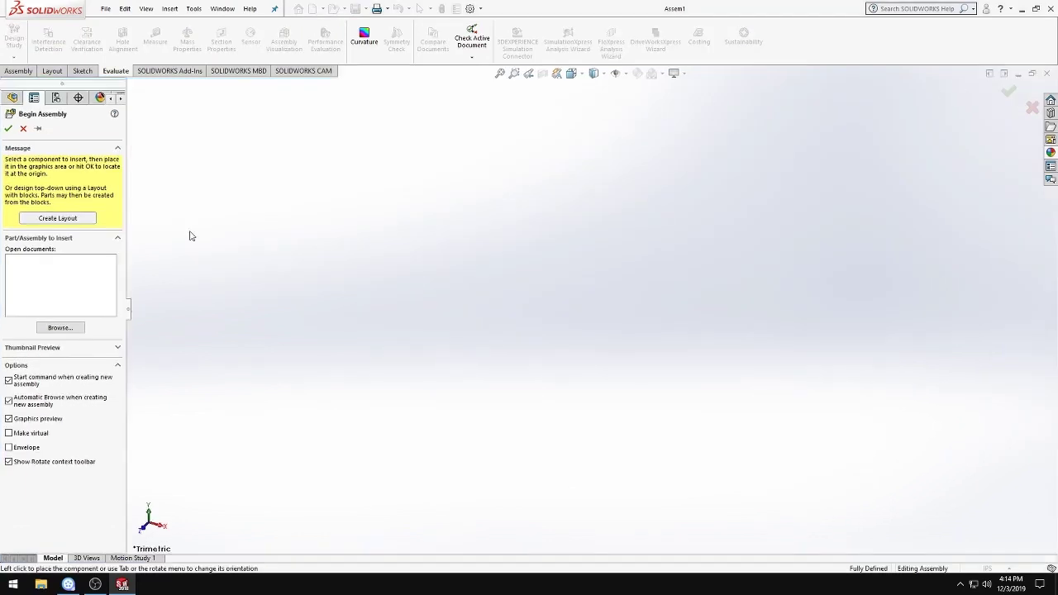
pyautogui.click(23, 129)
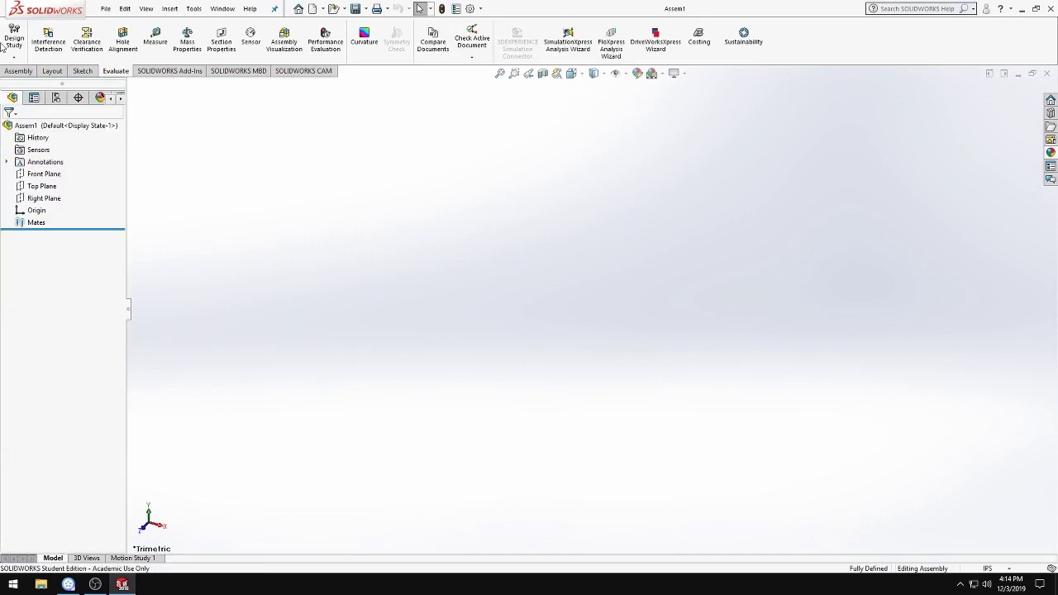
pyautogui.click(12, 74)
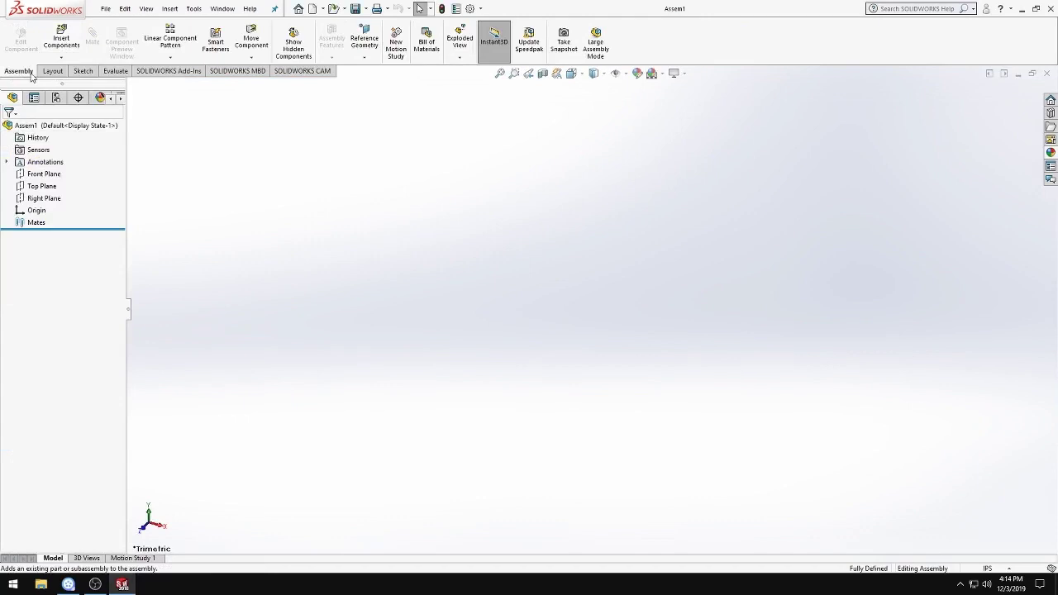
# - Through Insert Components, select cube_part_1 to cube_part_5 on the Desktop and open them
pyautogui.click(61, 38)
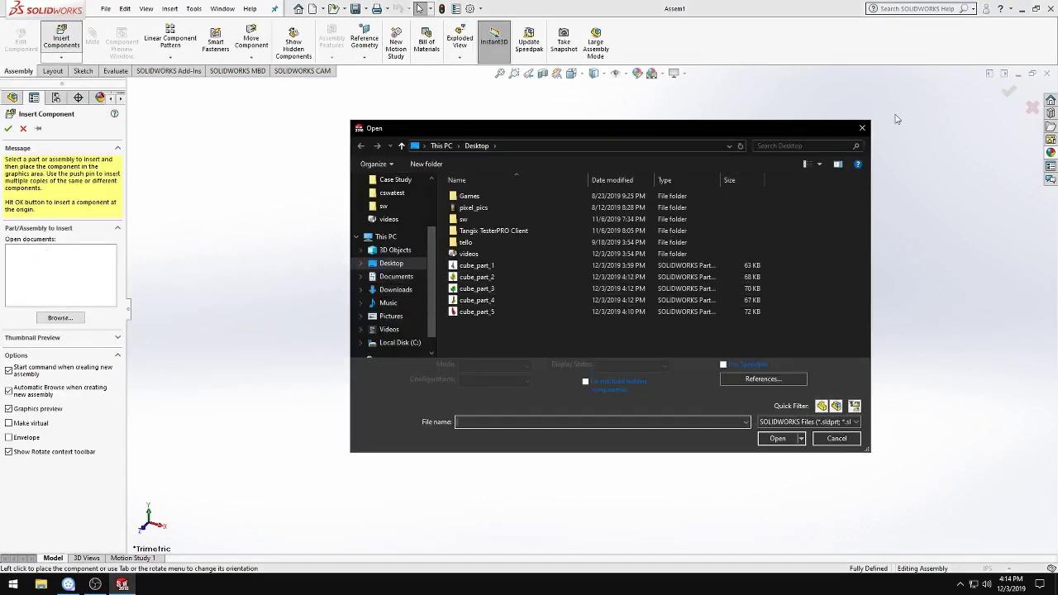
pyautogui.click(862, 128)
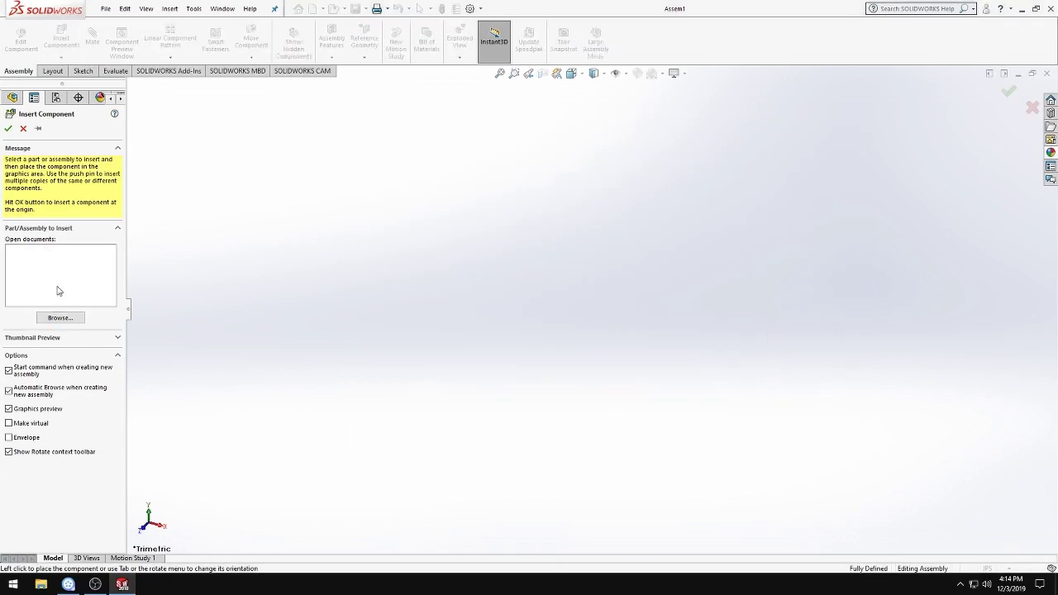
pyautogui.click(61, 318)
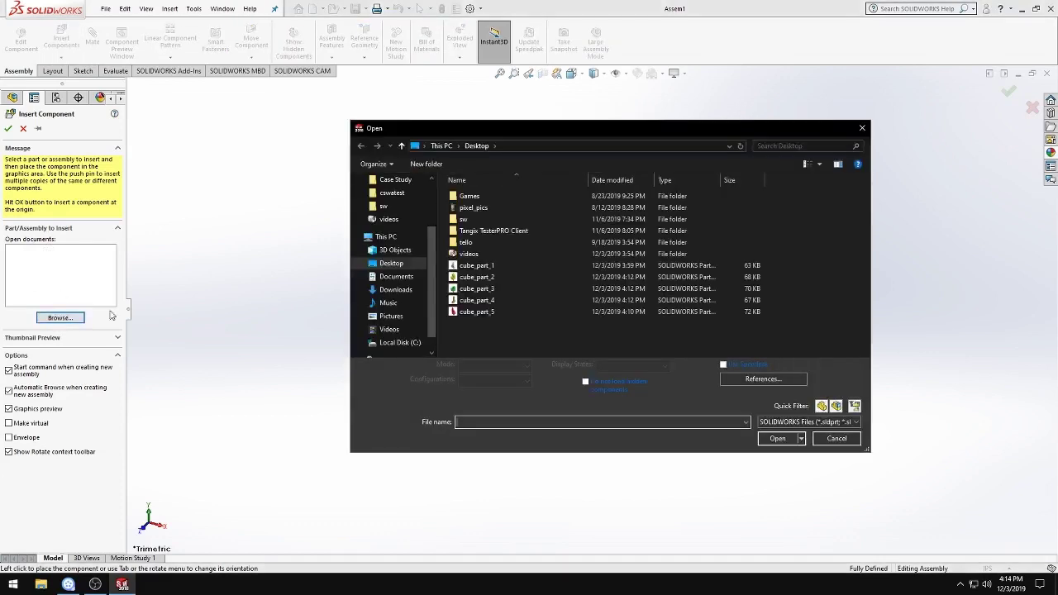
pyautogui.click(468, 266)
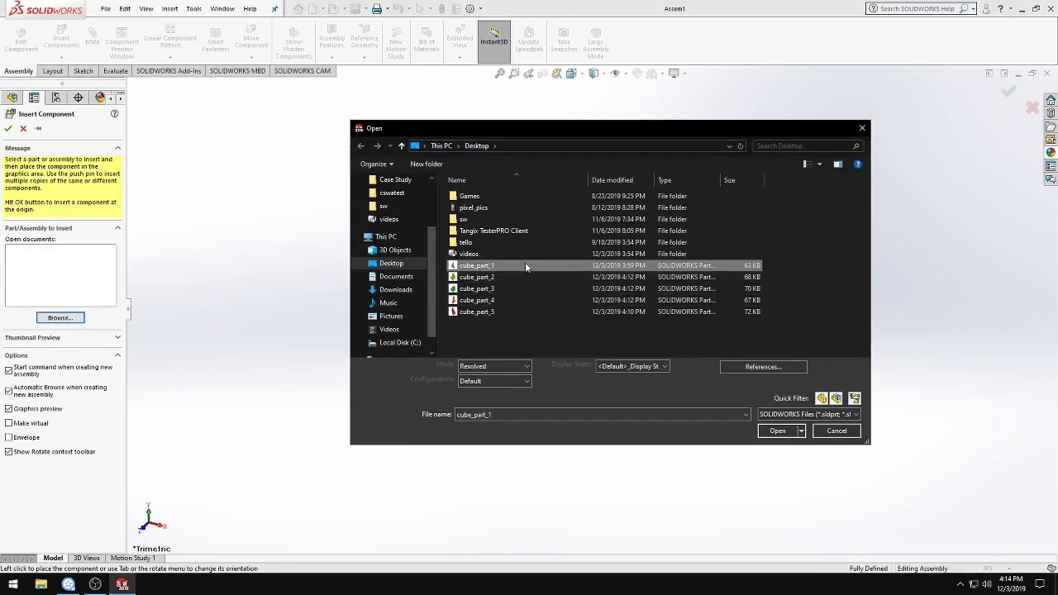
pyautogui.hotkey('shift', 'Down')
pyautogui.hotkey('shift', 'Down')
pyautogui.hotkey('shift', 'Down')
pyautogui.hotkey('shift', 'Down')
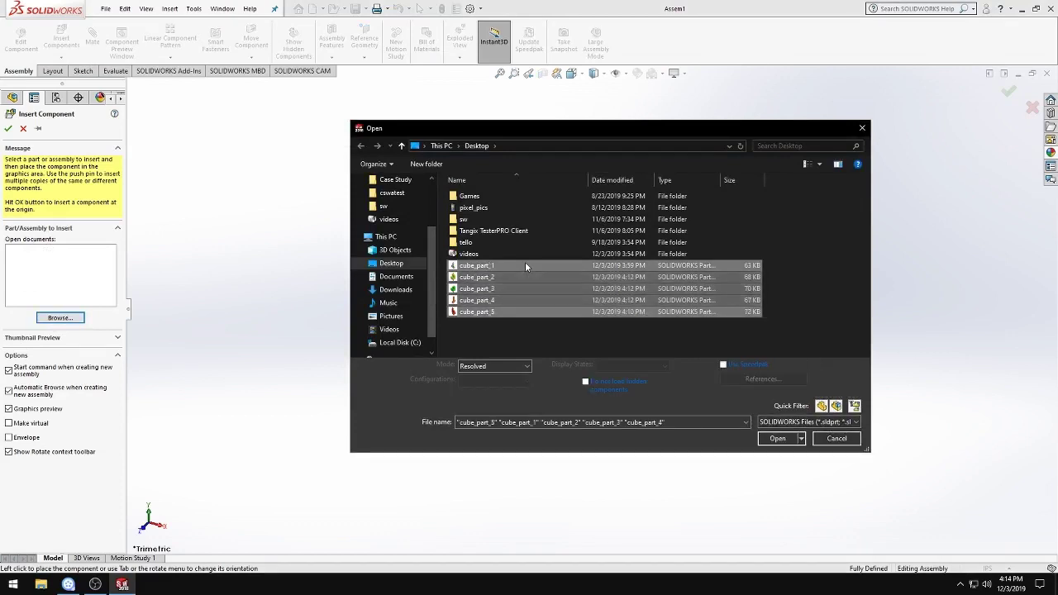
pyautogui.click(497, 265)
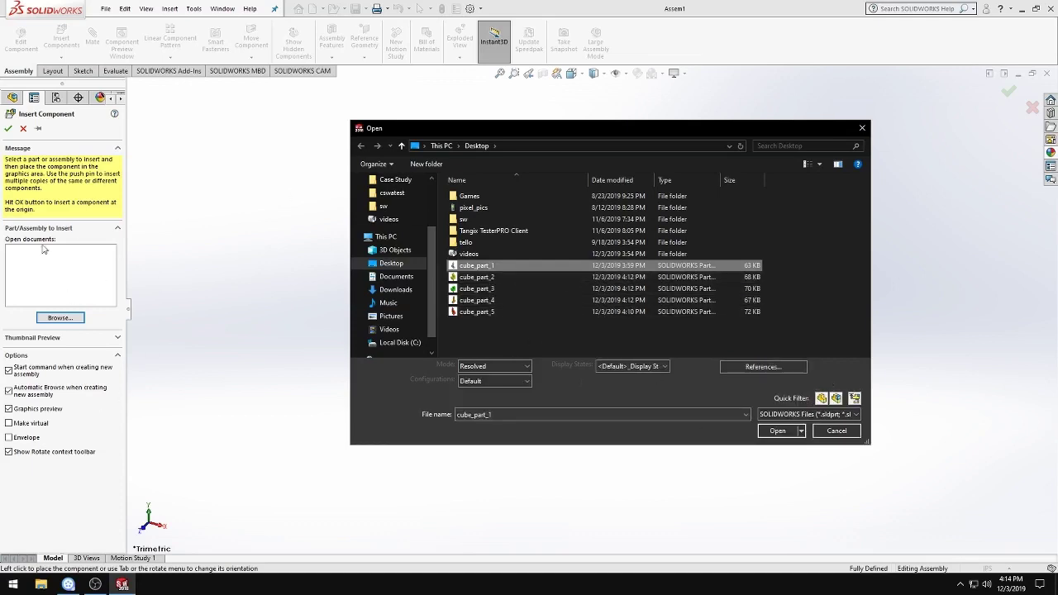
pyautogui.hotkey('shift', 'Down')
pyautogui.hotkey('shift', 'Down')
pyautogui.hotkey('shift', 'Down')
pyautogui.hotkey('shift', 'Down')
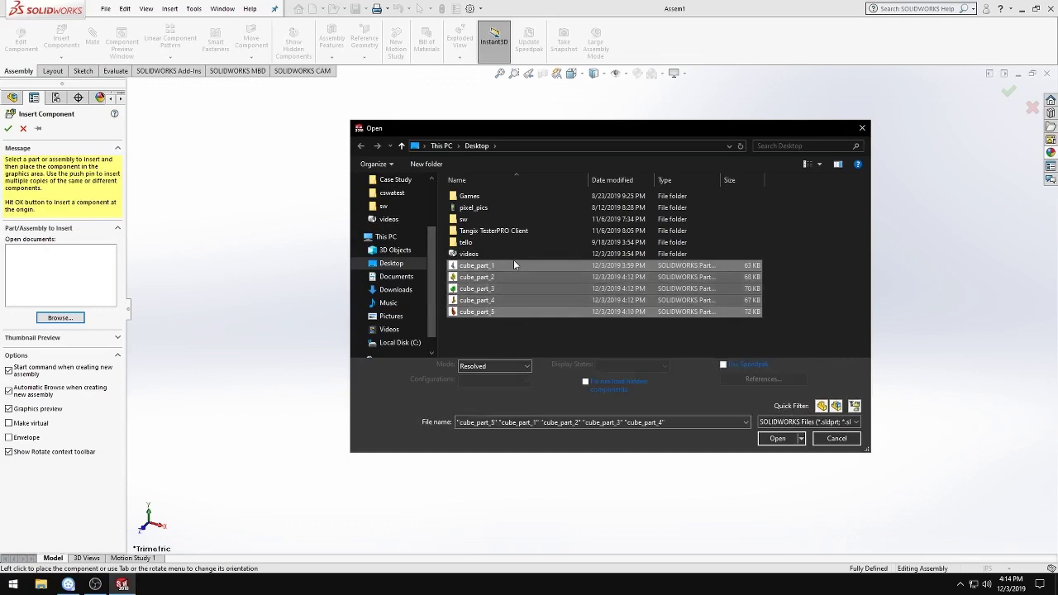
pyautogui.moveTo(477, 312)
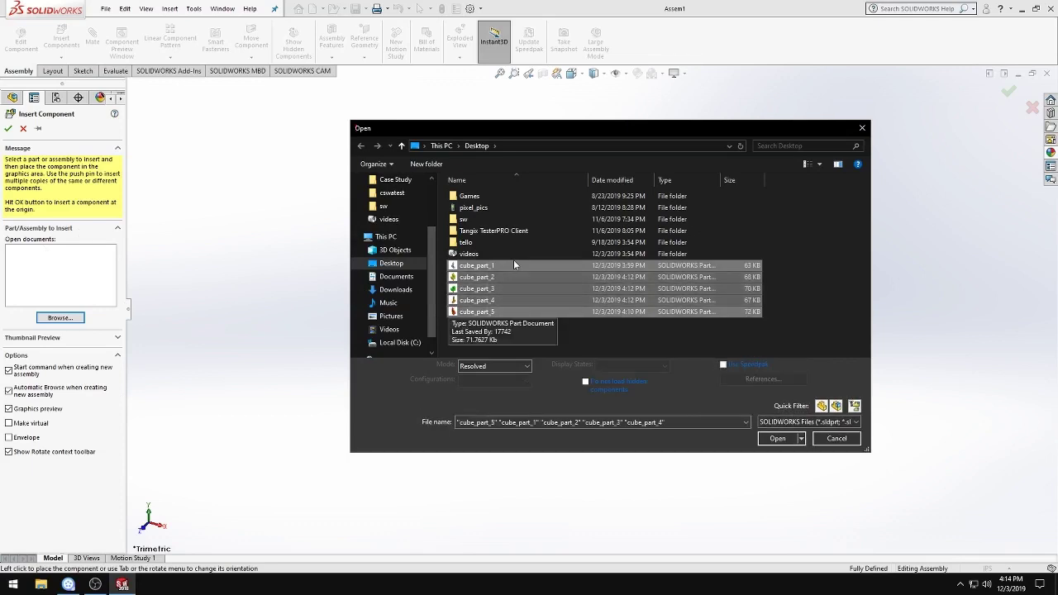
pyautogui.press('Return')
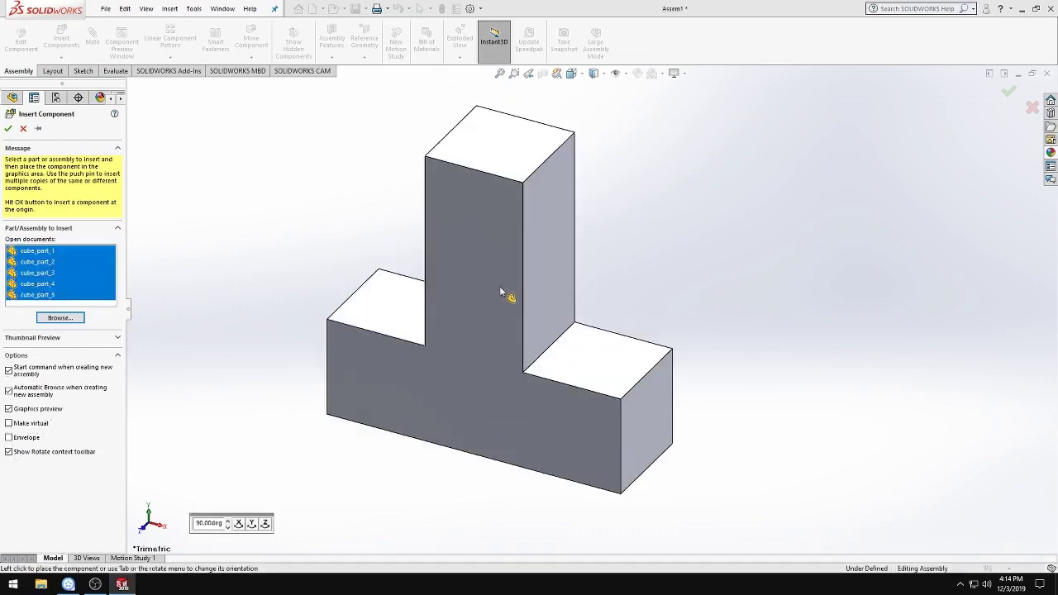
# - Drop the grey, yellow, green, orange and red cube parts at separate spots in the assembly
pyautogui.scroll(4, 522, 283)
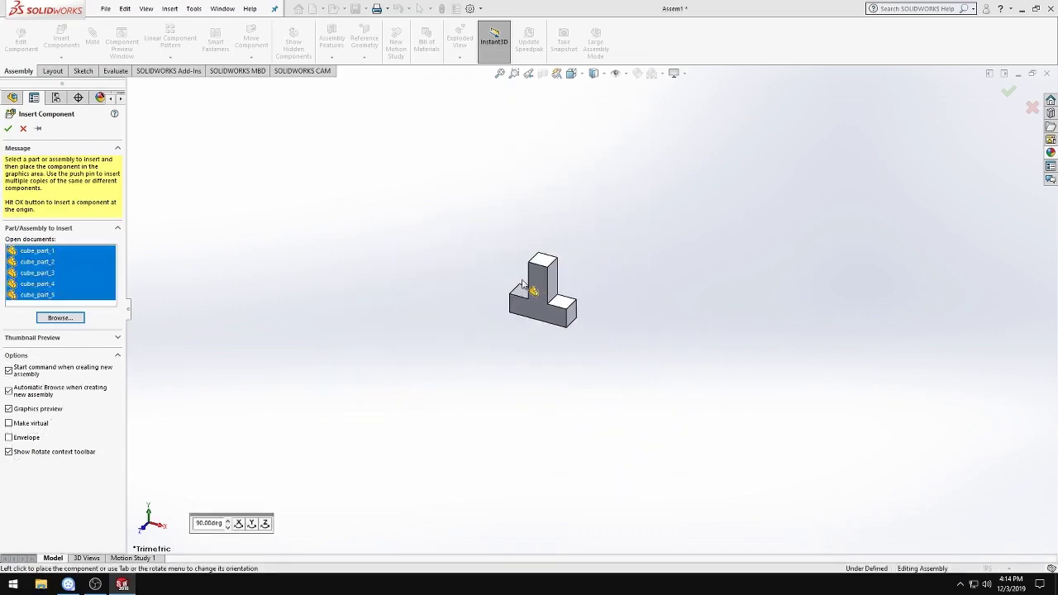
pyautogui.click(424, 244)
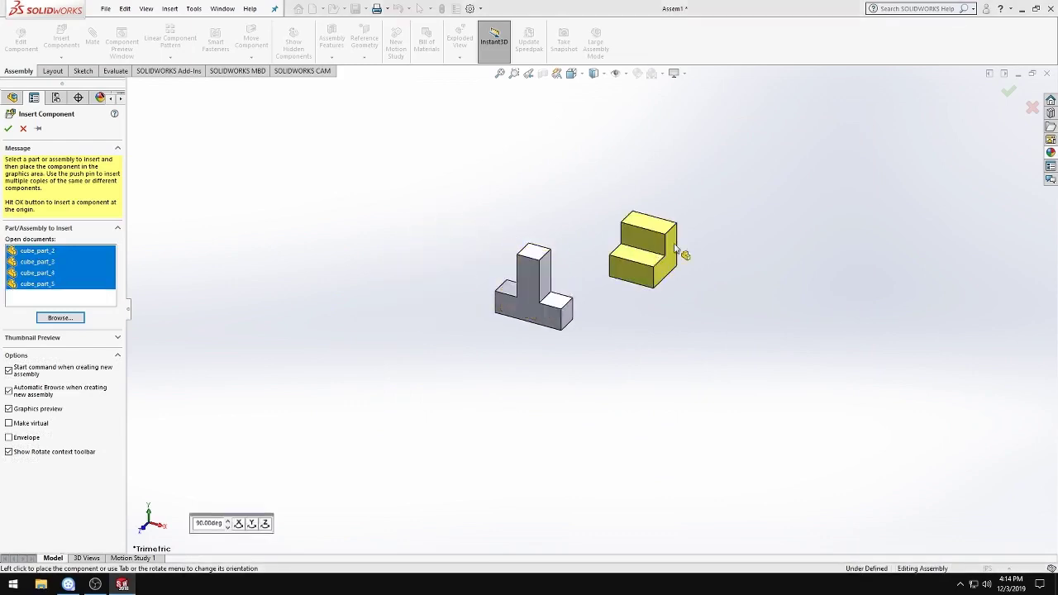
pyautogui.click(666, 252)
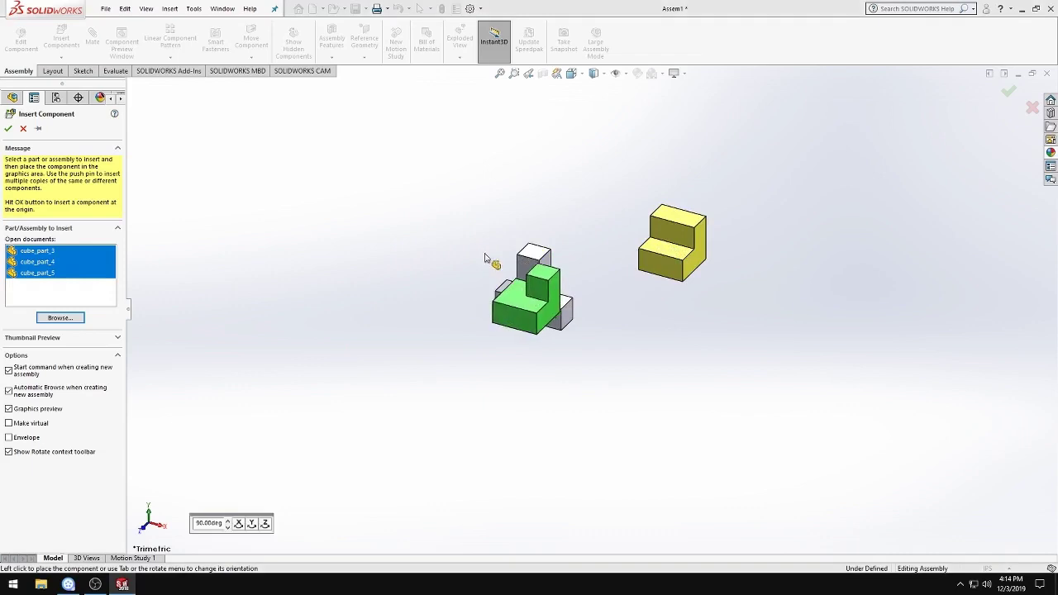
pyautogui.click(677, 363)
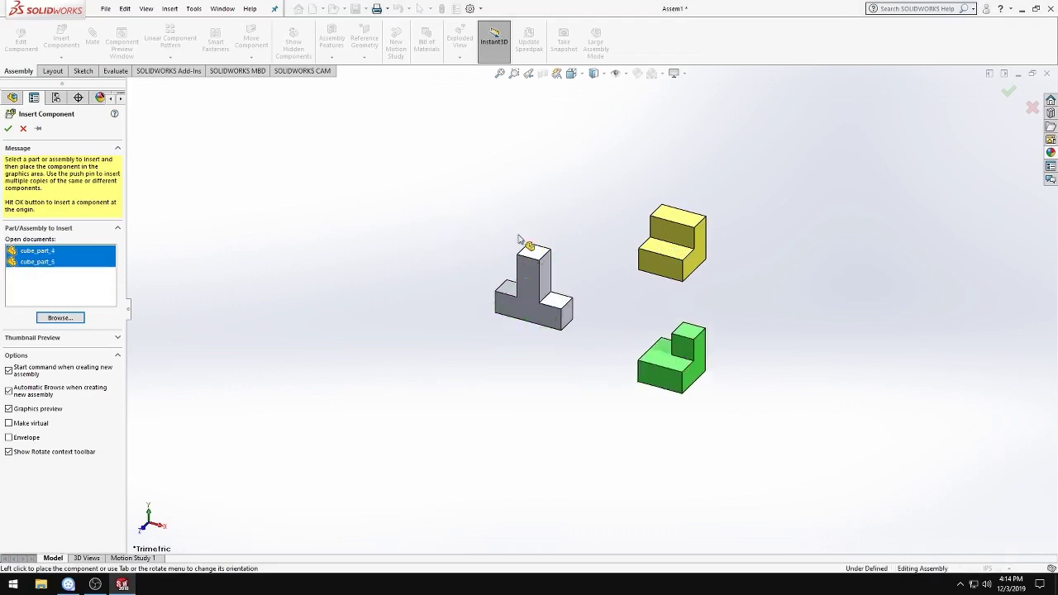
pyautogui.click(471, 177)
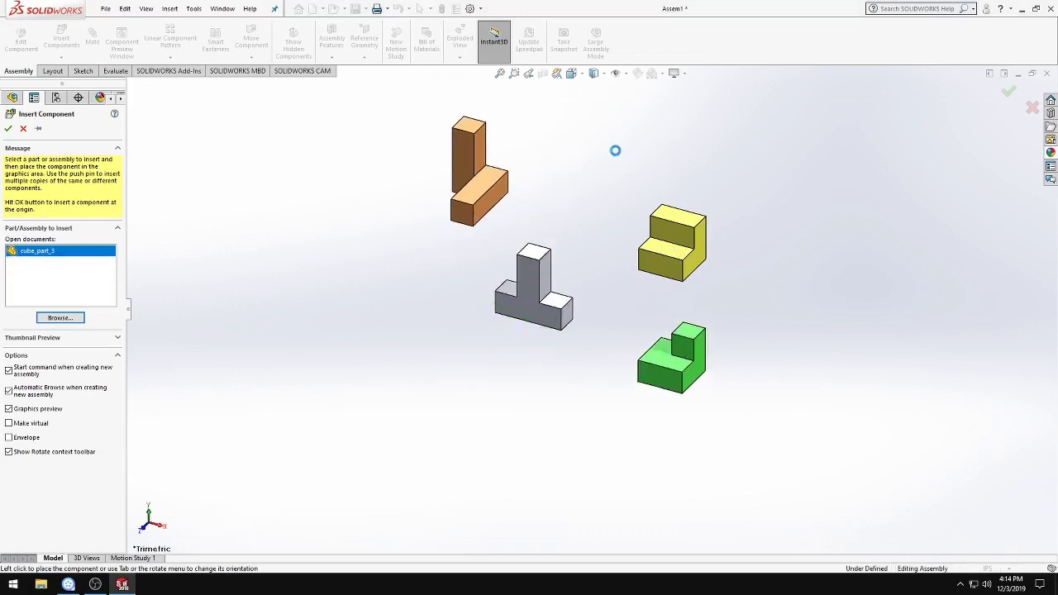
pyautogui.click(659, 177)
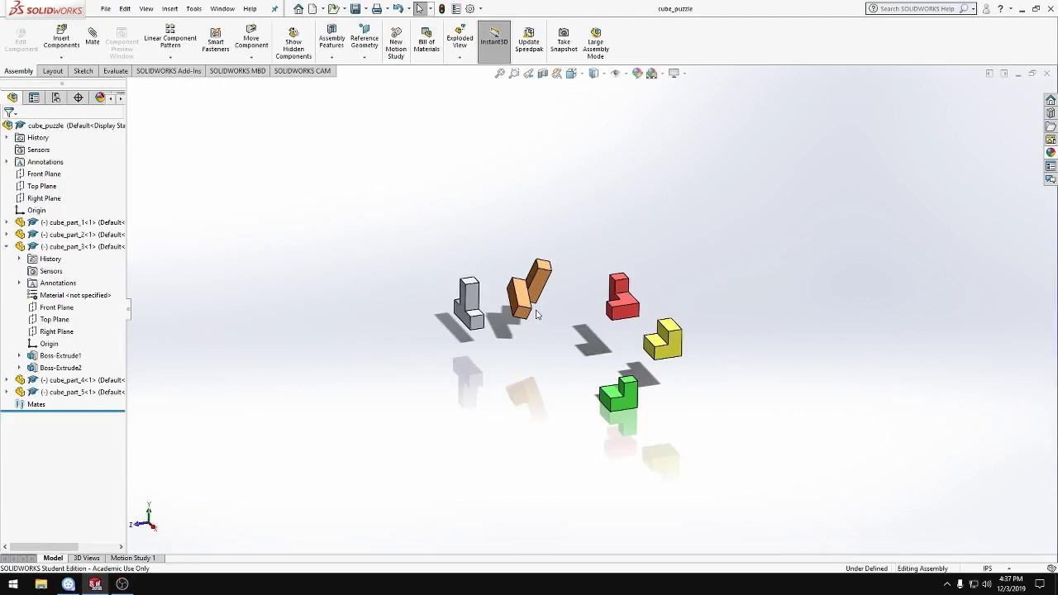
# - Rotate the orange part until it stands upright and move the yellow part upward
pyautogui.moveTo(522, 321); pyautogui.dragTo(548, 318, button='right')
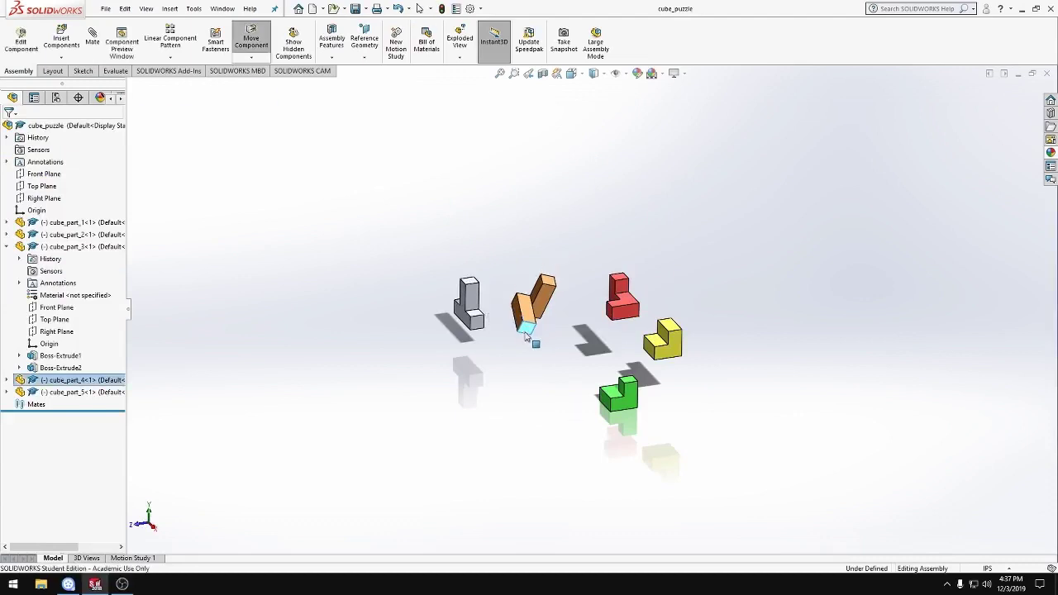
pyautogui.click(547, 317)
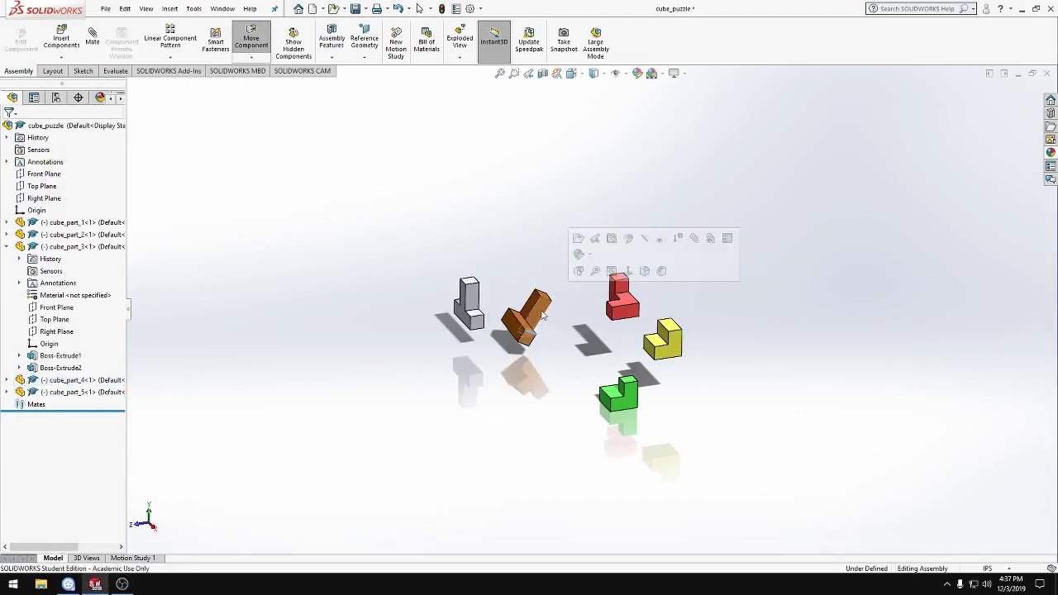
pyautogui.moveTo(538, 307); pyautogui.dragTo(568, 210)
pyautogui.moveTo(568, 210)
pyautogui.mouseDown(button='right')
pyautogui.moveTo(502, 237)
pyautogui.moveTo(460, 226)
pyautogui.moveTo(524, 229)
pyautogui.moveTo(453, 193)
pyautogui.moveTo(585, 232)
pyautogui.moveTo(559, 267)
pyautogui.moveTo(524, 260)
pyautogui.mouseUp(button='right')
pyautogui.press('Escape')
pyautogui.scroll(-2, 576, 229)
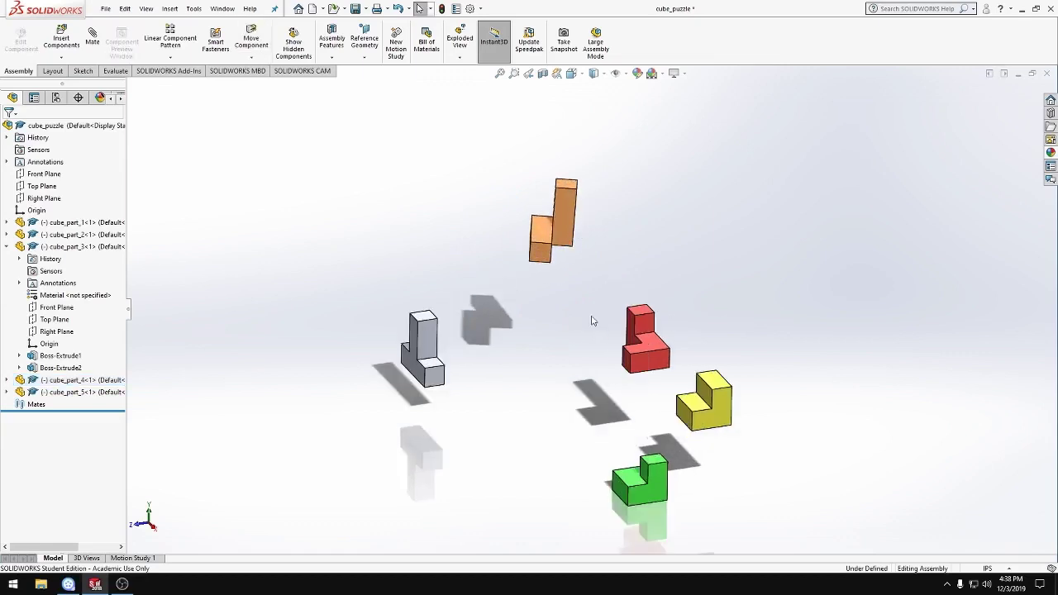
pyautogui.moveTo(713, 411); pyautogui.dragTo(688, 253)
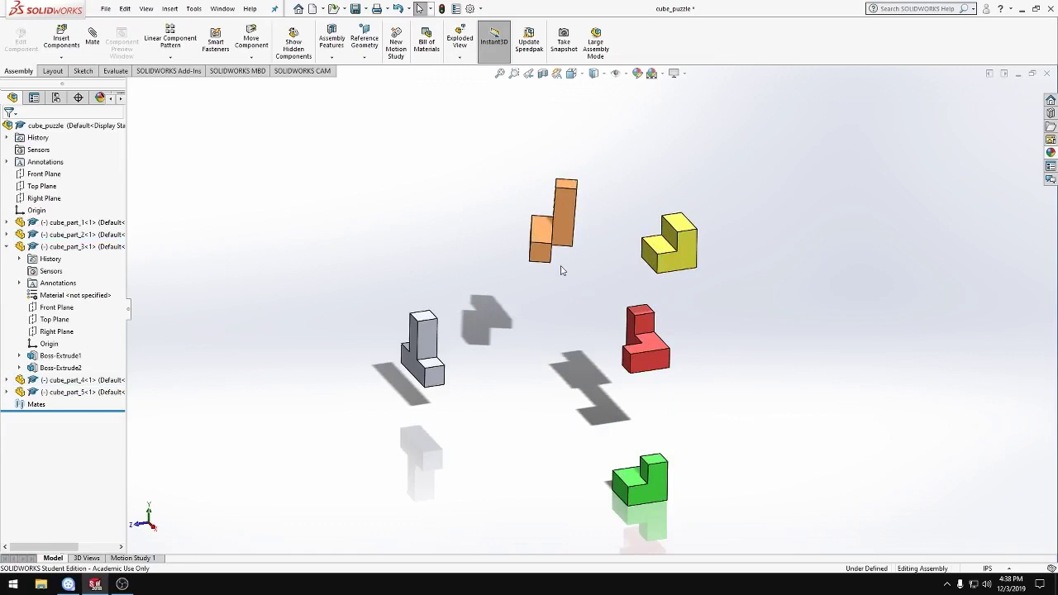
pyautogui.moveTo(539, 260)
pyautogui.mouseDown(button='right')
pyautogui.moveTo(519, 254)
pyautogui.moveTo(507, 217)
pyautogui.moveTo(528, 248)
pyautogui.mouseUp(button='right')
pyautogui.press('Escape')
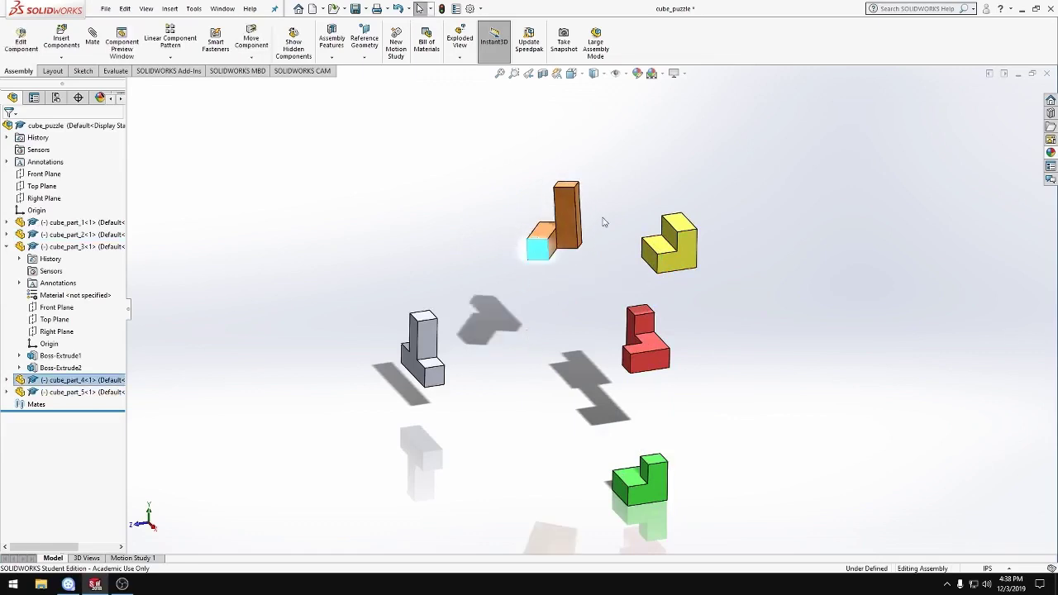
pyautogui.click(630, 223)
# - Move the yellow part up and left beside the orange part and orbit the view around them
pyautogui.scroll(-3, 627, 202)
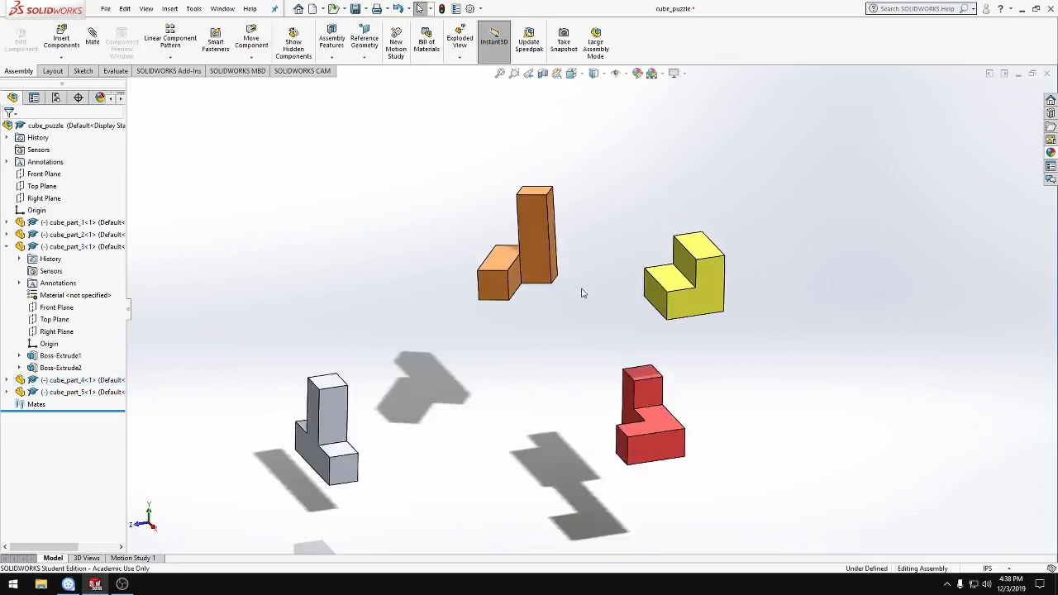
pyautogui.scroll(2, 582, 293)
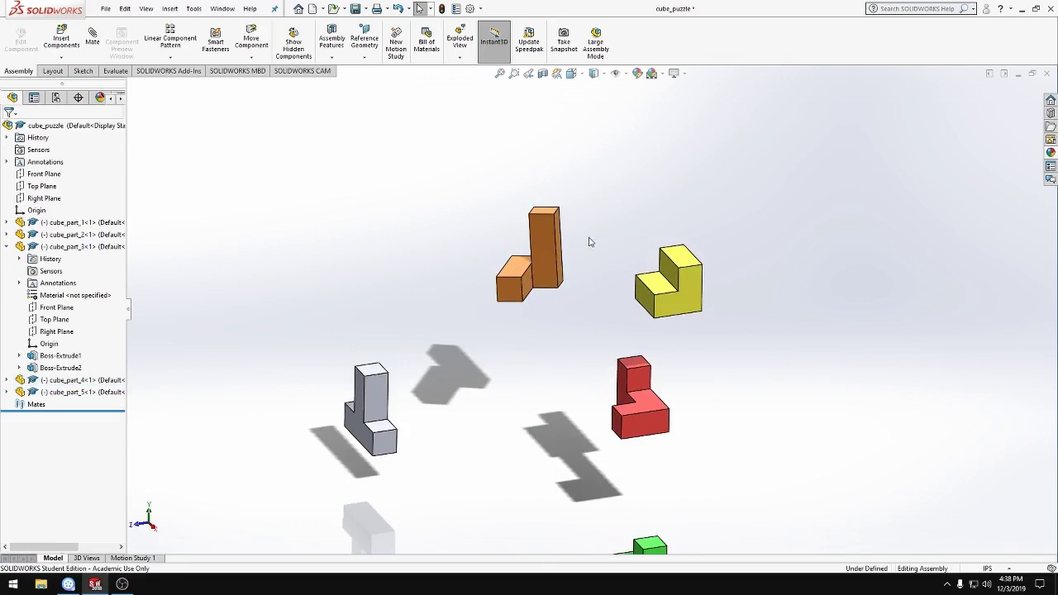
pyautogui.moveTo(562, 330); pyautogui.dragTo(546, 334, button='middle')
pyautogui.moveTo(693, 291)
pyautogui.mouseDown()
pyautogui.moveTo(666, 281)
pyautogui.moveTo(655, 248)
pyautogui.mouseUp()
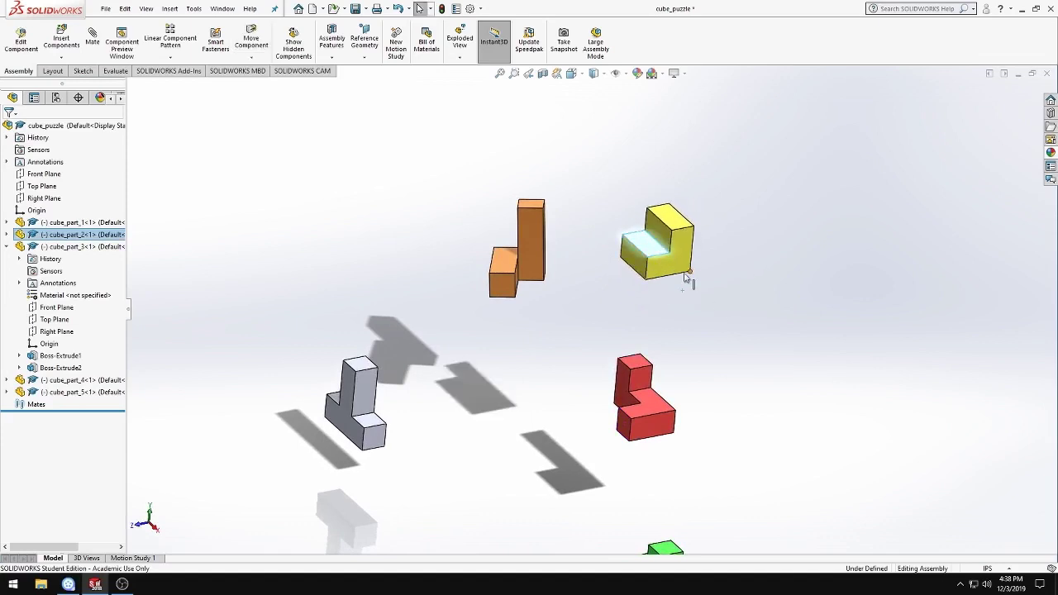
pyautogui.click(553, 299)
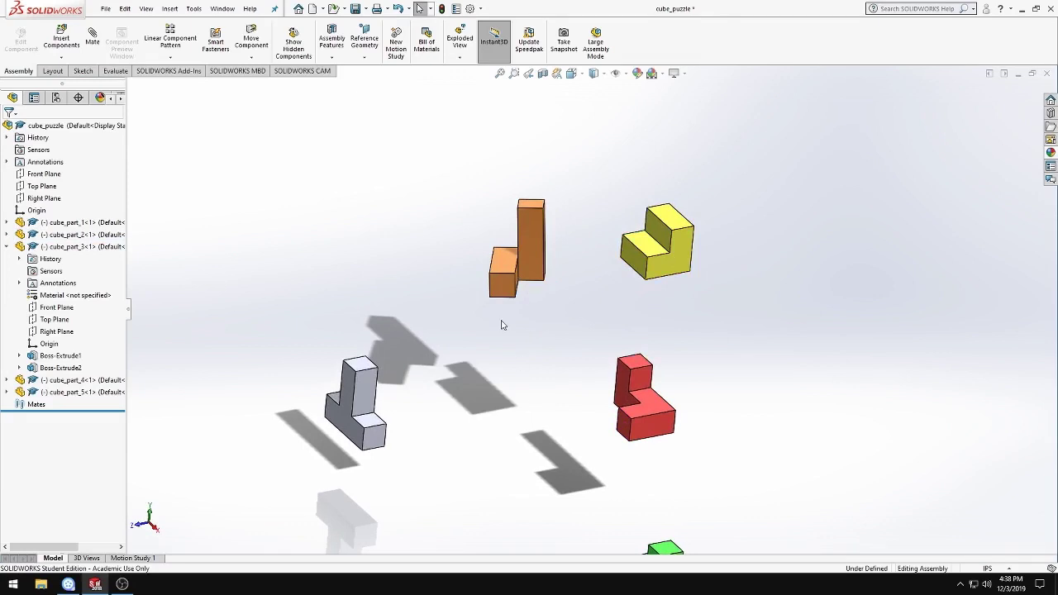
pyautogui.moveTo(523, 383)
pyautogui.mouseDown(button='middle')
pyautogui.moveTo(496, 366)
pyautogui.moveTo(533, 364)
pyautogui.mouseUp(button='middle')
pyautogui.moveTo(566, 331); pyautogui.dragTo(704, 297, button='middle')
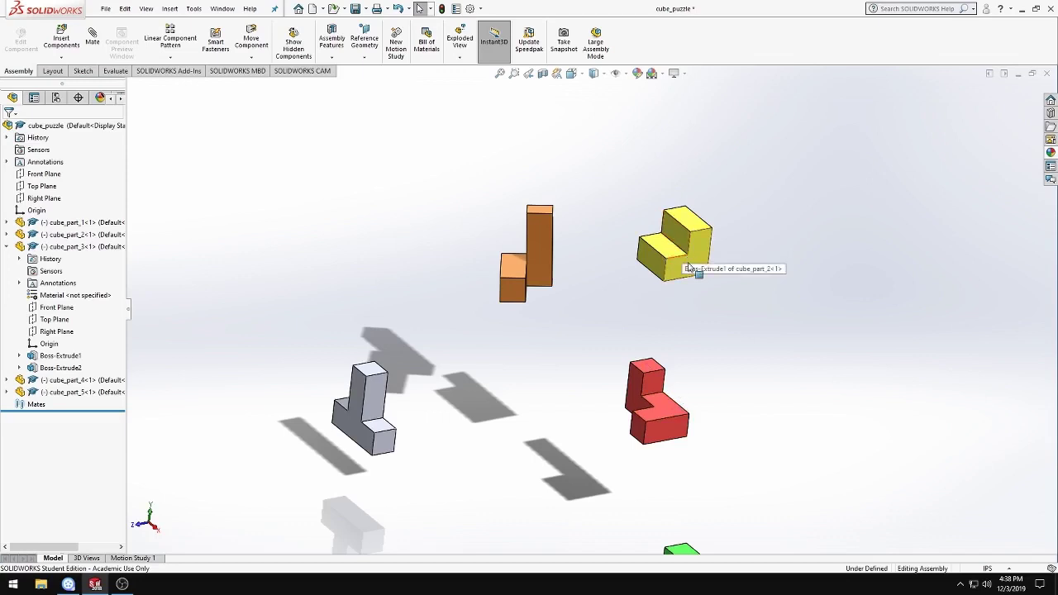
pyautogui.moveTo(572, 336); pyautogui.dragTo(552, 309, button='middle')
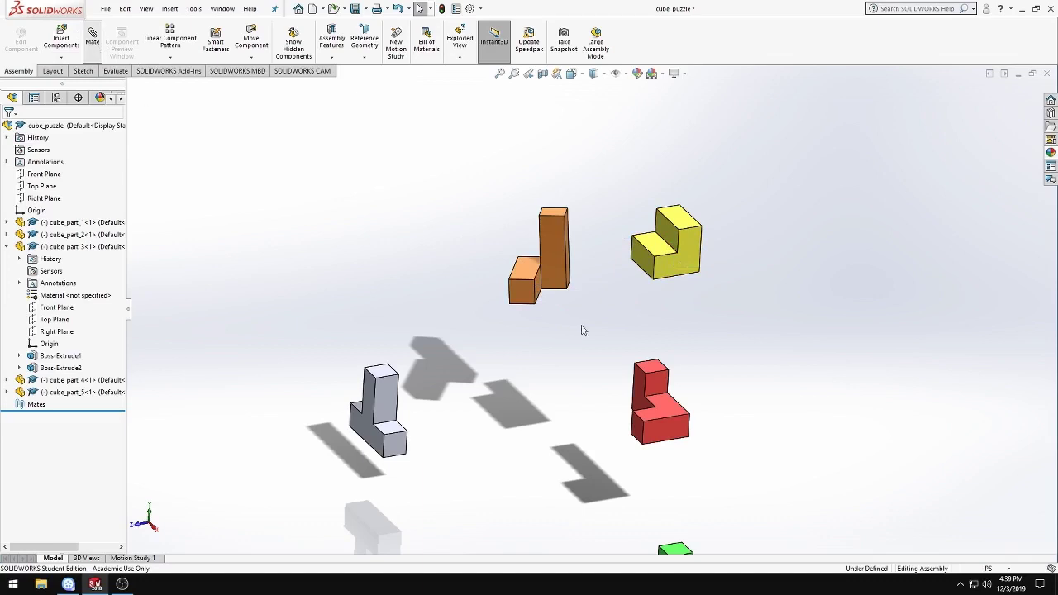
# - Mate an edge of the brown L-part coincident with an edge of the yellow block as Coincident1
pyautogui.click(537, 279)
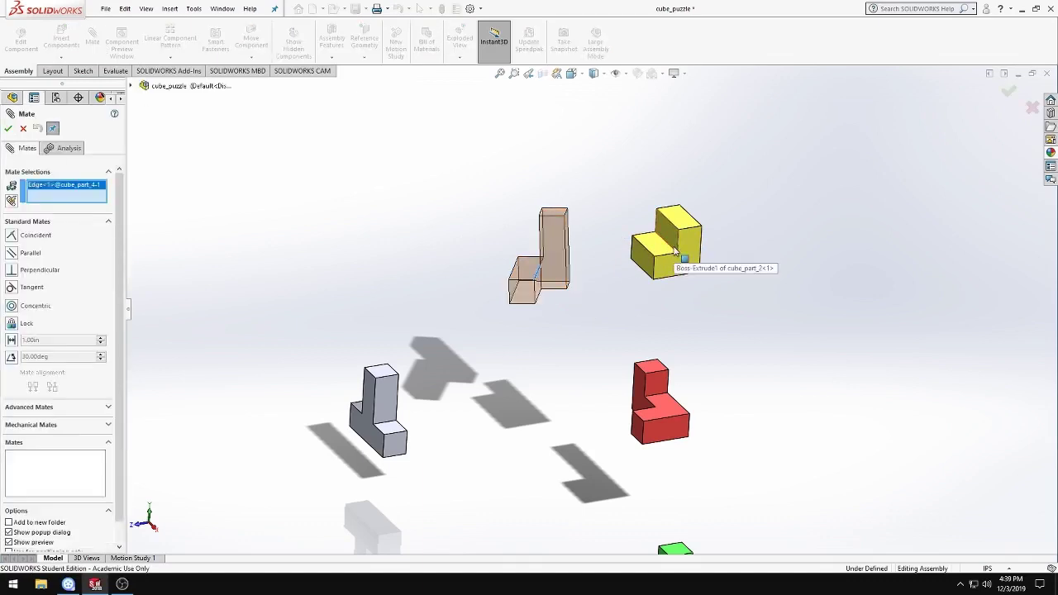
pyautogui.scroll(-1, 673, 252)
pyautogui.scroll(-2, 450, 324)
pyautogui.scroll(-2, 457, 316)
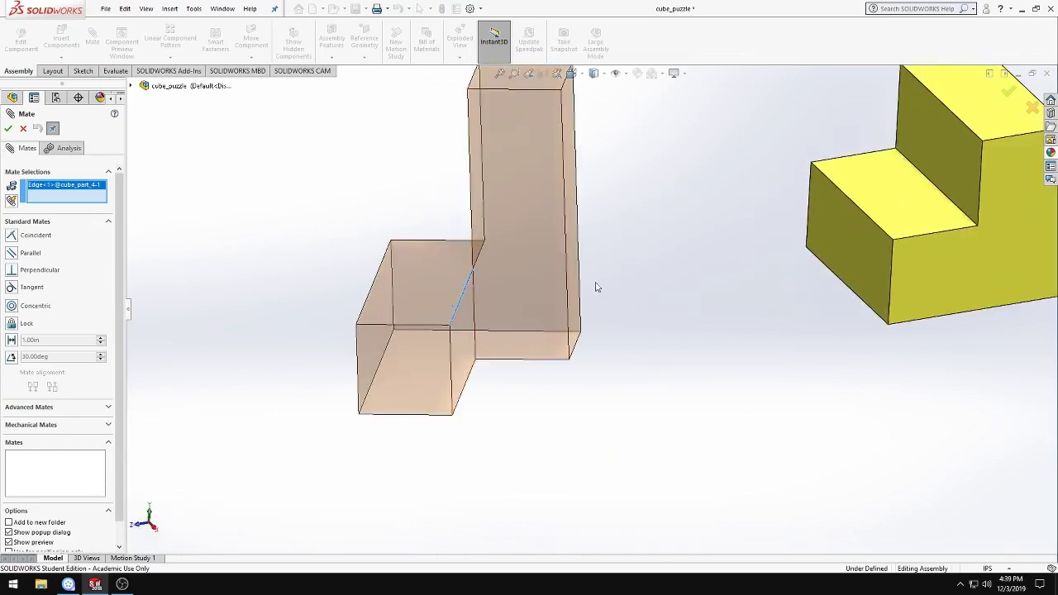
pyautogui.press('Escape')
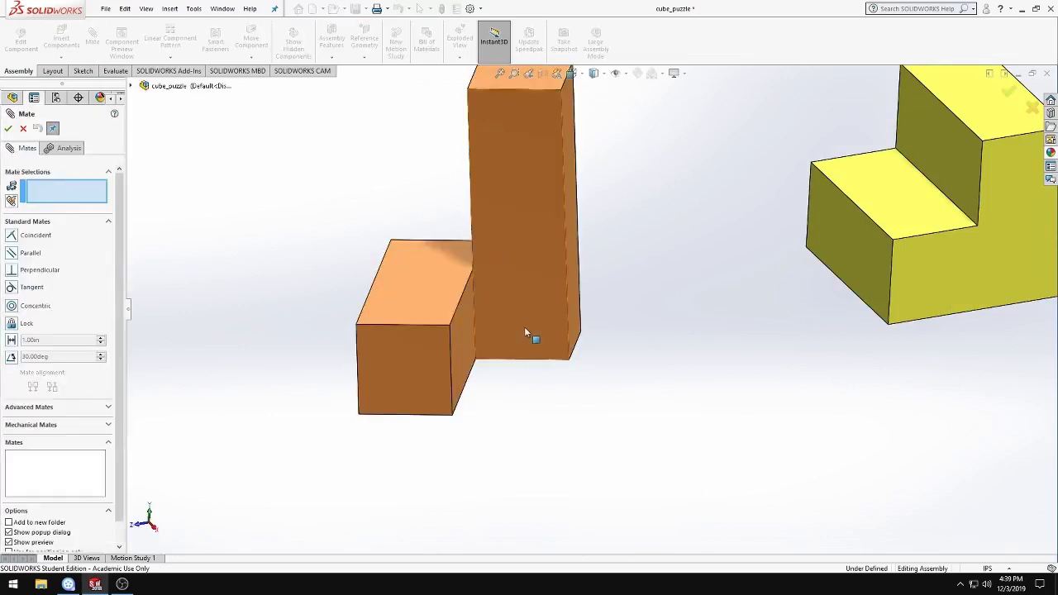
pyautogui.click(453, 317)
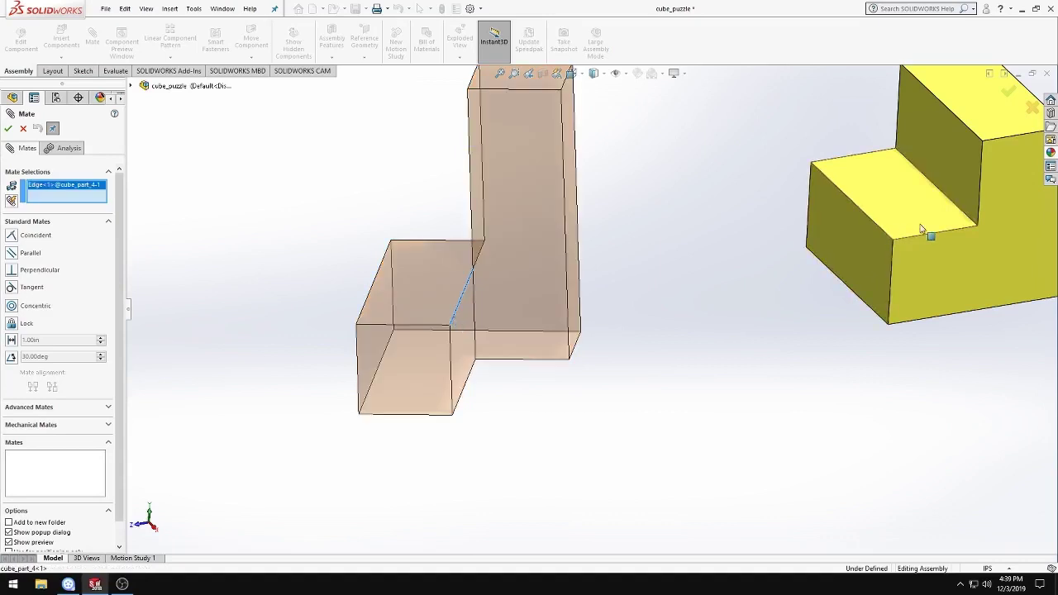
pyautogui.click(961, 213)
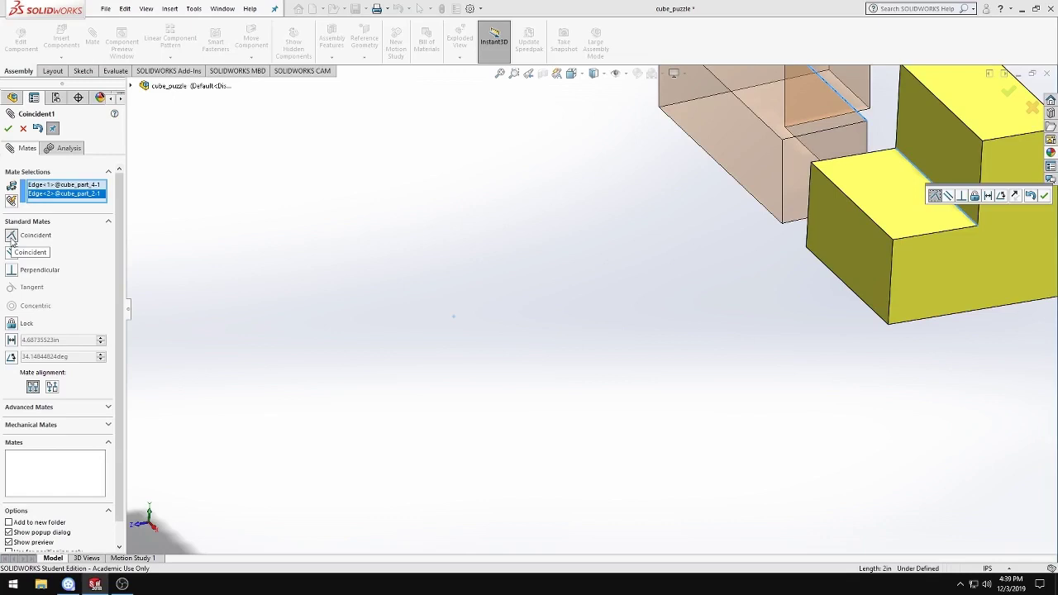
pyautogui.click(1045, 199)
# - Rotate the mated yellow and brown pair to a new orientation
pyautogui.scroll(5, 910, 250)
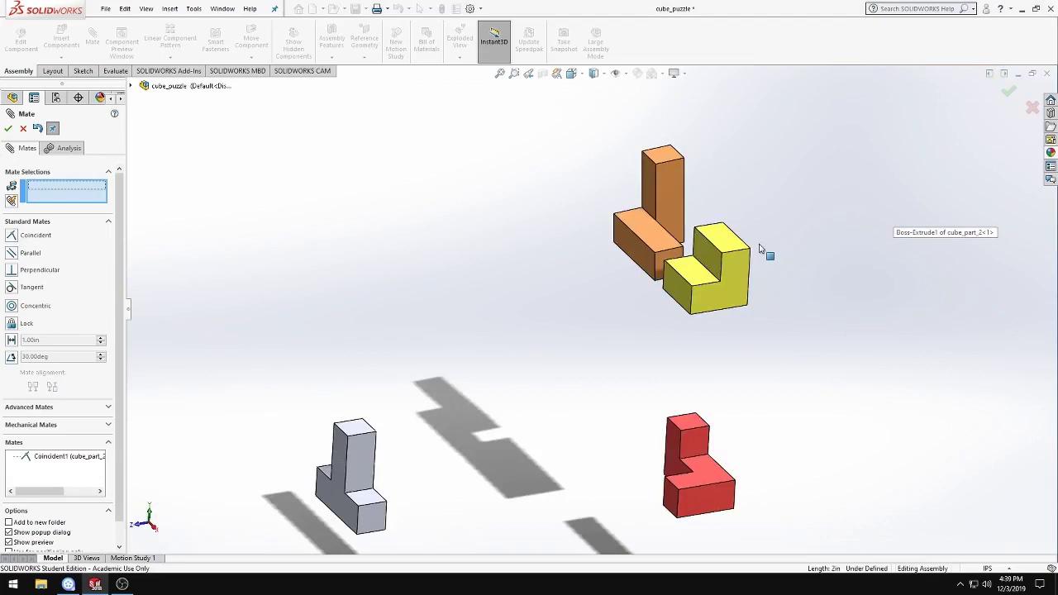
pyautogui.scroll(-2, 775, 248)
pyautogui.scroll(3, 775, 248)
pyautogui.moveTo(755, 241)
pyautogui.mouseDown(button='middle')
pyautogui.moveTo(735, 232)
pyautogui.moveTo(747, 239)
pyautogui.mouseUp(button='middle')
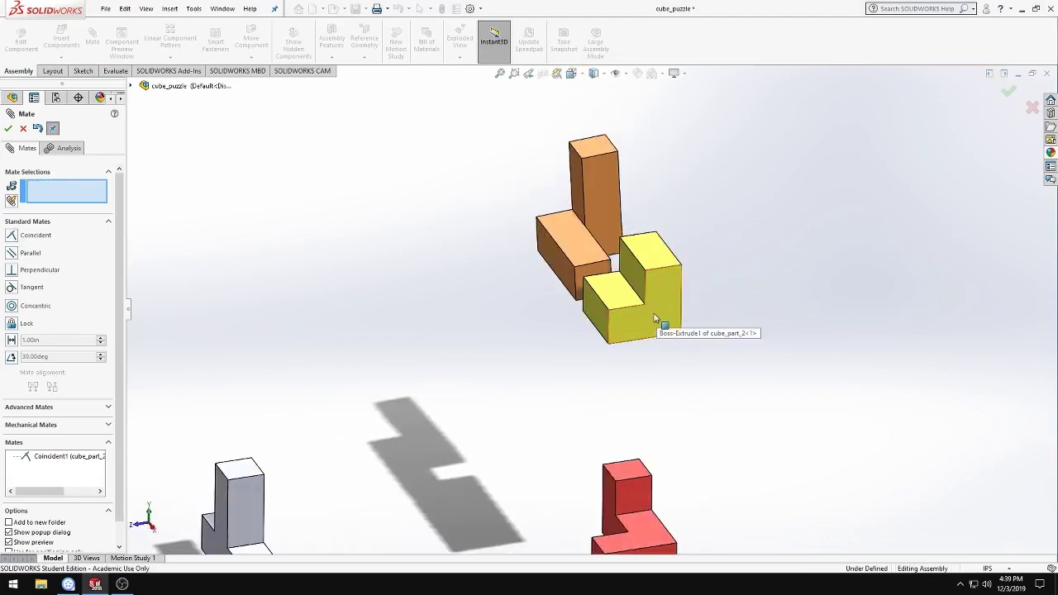
pyautogui.moveTo(666, 323)
pyautogui.mouseDown(button='right')
pyautogui.moveTo(676, 307)
pyautogui.moveTo(619, 323)
pyautogui.moveTo(611, 355)
pyautogui.moveTo(576, 306)
pyautogui.moveTo(518, 300)
pyautogui.moveTo(586, 302)
pyautogui.moveTo(638, 339)
pyautogui.moveTo(540, 309)
pyautogui.moveTo(546, 290)
pyautogui.moveTo(652, 349)
pyautogui.moveTo(524, 297)
pyautogui.moveTo(501, 304)
pyautogui.moveTo(607, 348)
pyautogui.moveTo(506, 212)
pyautogui.moveTo(471, 243)
pyautogui.moveTo(515, 165)
pyautogui.moveTo(609, 227)
pyautogui.moveTo(659, 286)
pyautogui.moveTo(638, 265)
pyautogui.moveTo(562, 243)
pyautogui.moveTo(522, 174)
pyautogui.moveTo(668, 314)
pyautogui.moveTo(569, 267)
pyautogui.moveTo(519, 224)
pyautogui.moveTo(524, 232)
pyautogui.mouseUp(button='right')
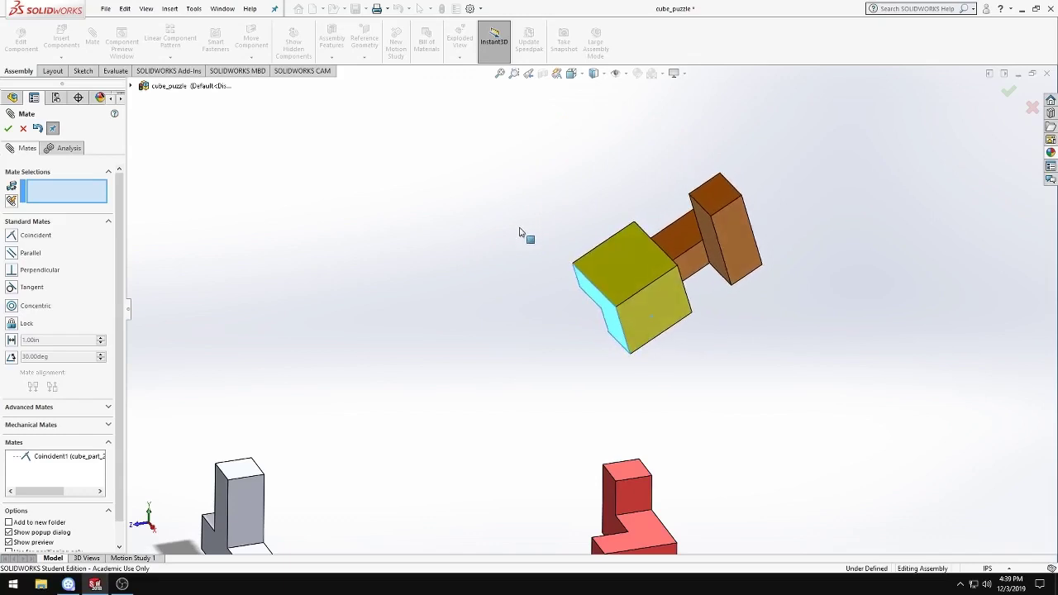
# - Turn the grey T-piece onto its side and orbit the view around the pieces
pyautogui.scroll(3, 397, 434)
pyautogui.scroll(-3, 457, 419)
pyautogui.moveTo(464, 379)
pyautogui.mouseDown(button='right')
pyautogui.moveTo(446, 330)
pyautogui.moveTo(420, 337)
pyautogui.moveTo(529, 372)
pyautogui.moveTo(413, 287)
pyautogui.moveTo(633, 442)
pyautogui.moveTo(406, 309)
pyautogui.mouseUp(button='right')
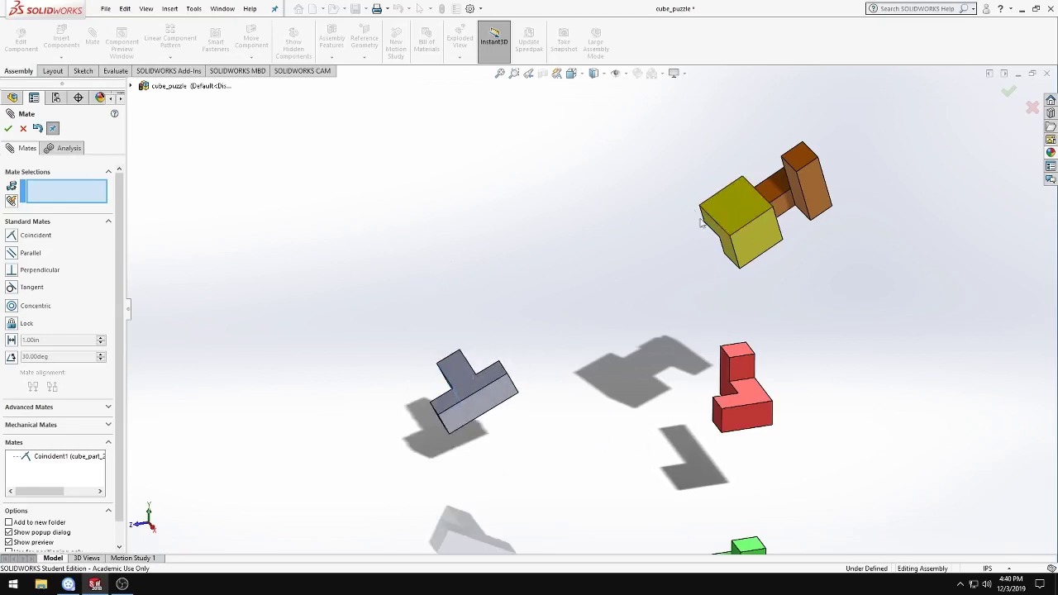
pyautogui.scroll(-3, 779, 286)
pyautogui.moveTo(793, 359)
pyautogui.mouseDown(button='middle')
pyautogui.moveTo(736, 386)
pyautogui.moveTo(784, 373)
pyautogui.moveTo(811, 349)
pyautogui.mouseUp(button='middle')
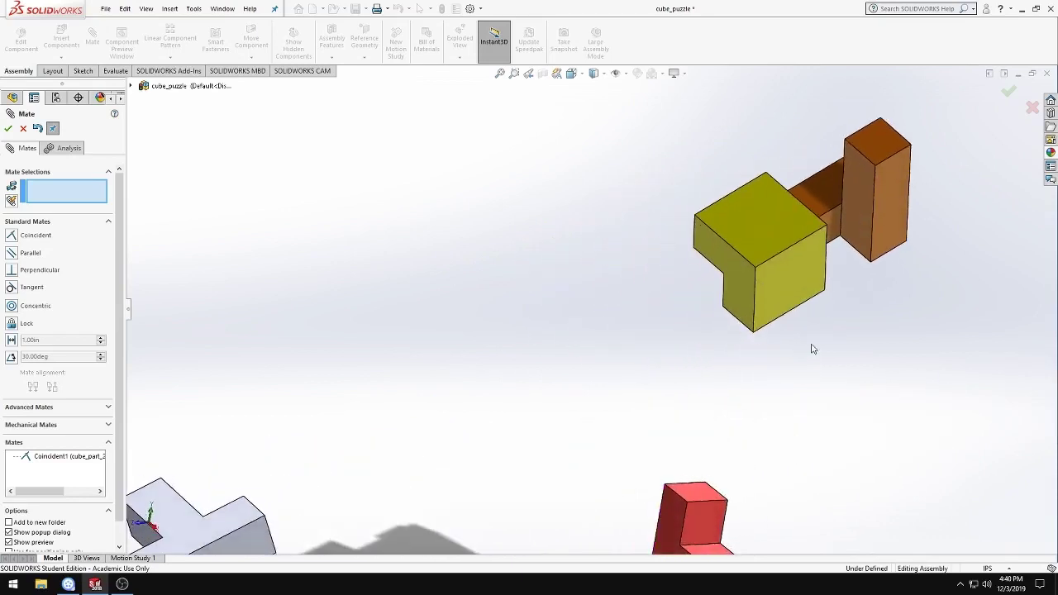
pyautogui.moveTo(872, 312)
pyautogui.mouseDown(button='middle')
pyautogui.moveTo(786, 349)
pyautogui.moveTo(570, 298)
pyautogui.mouseUp(button='middle')
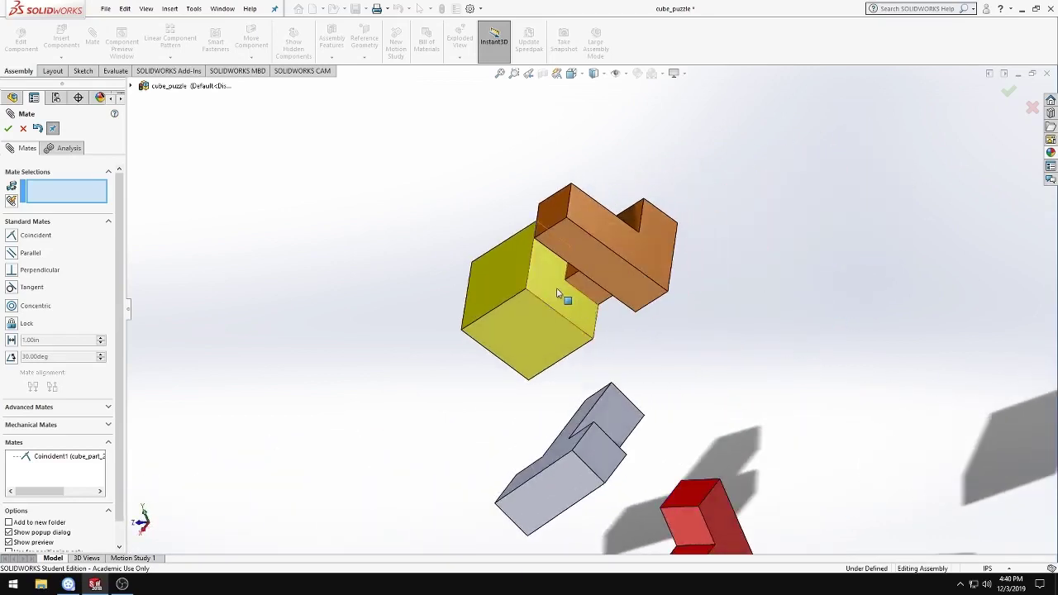
pyautogui.moveTo(684, 333)
pyautogui.mouseDown(button='middle')
pyautogui.moveTo(739, 331)
pyautogui.moveTo(755, 307)
pyautogui.mouseUp(button='middle')
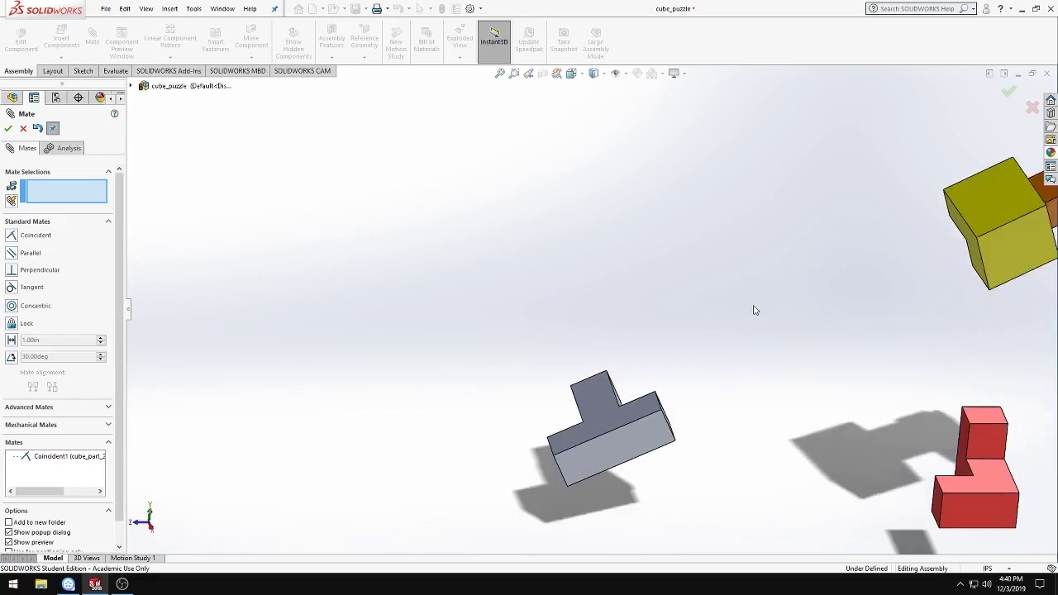
# - Mate a yellow block face coincident with a brown part face as Coincident2
pyautogui.scroll(4, 822, 276)
pyautogui.scroll(-2, 822, 276)
pyautogui.moveTo(614, 342)
pyautogui.mouseDown(button='middle')
pyautogui.moveTo(562, 373)
pyautogui.moveTo(581, 409)
pyautogui.moveTo(768, 386)
pyautogui.moveTo(567, 401)
pyautogui.moveTo(529, 358)
pyautogui.moveTo(533, 389)
pyautogui.moveTo(669, 382)
pyautogui.moveTo(637, 449)
pyautogui.moveTo(562, 391)
pyautogui.moveTo(675, 446)
pyautogui.moveTo(533, 330)
pyautogui.moveTo(507, 425)
pyautogui.moveTo(574, 446)
pyautogui.moveTo(491, 462)
pyautogui.mouseUp(button='middle')
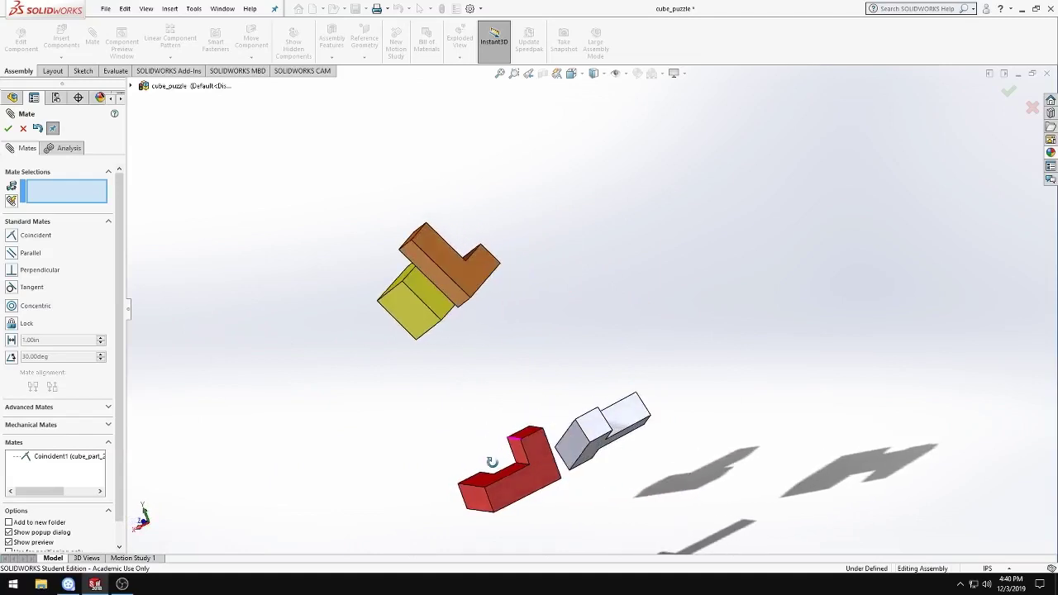
pyautogui.click(423, 294)
pyautogui.moveTo(361, 413)
pyautogui.mouseDown(button='middle')
pyautogui.moveTo(455, 389)
pyautogui.moveTo(529, 396)
pyautogui.mouseUp(button='middle')
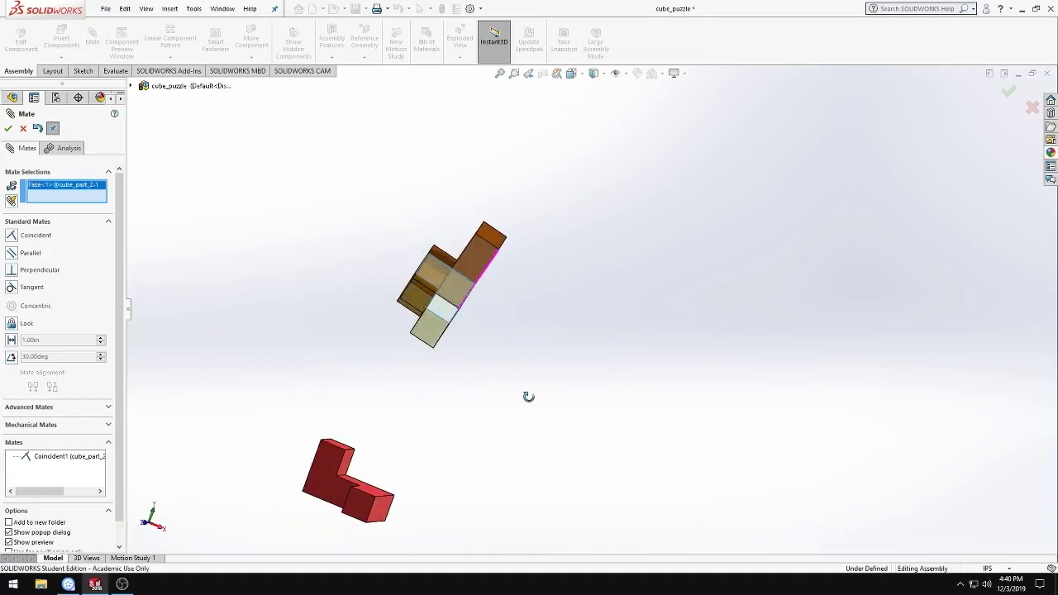
pyautogui.click(485, 275)
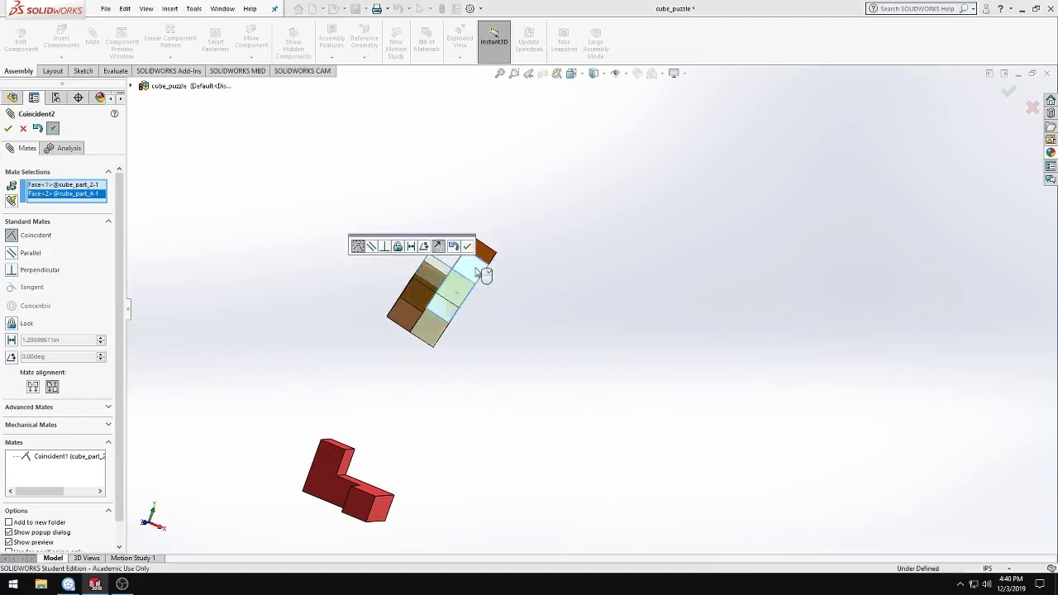
pyautogui.click(467, 246)
# - Orbit the joined pair to inspect it from below, above and an isometric-like angle
pyautogui.moveTo(505, 325)
pyautogui.mouseDown(button='middle')
pyautogui.moveTo(465, 388)
pyautogui.moveTo(412, 327)
pyautogui.mouseUp(button='middle')
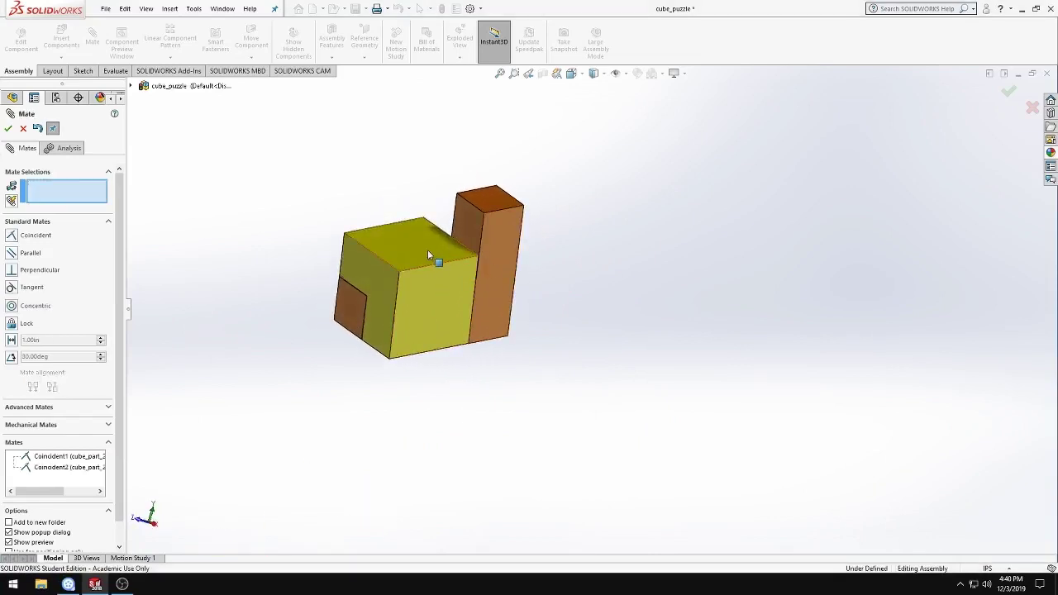
pyautogui.moveTo(416, 322)
pyautogui.mouseDown(button='middle')
pyautogui.moveTo(420, 163)
pyautogui.moveTo(414, 454)
pyautogui.moveTo(402, 229)
pyautogui.mouseUp(button='middle')
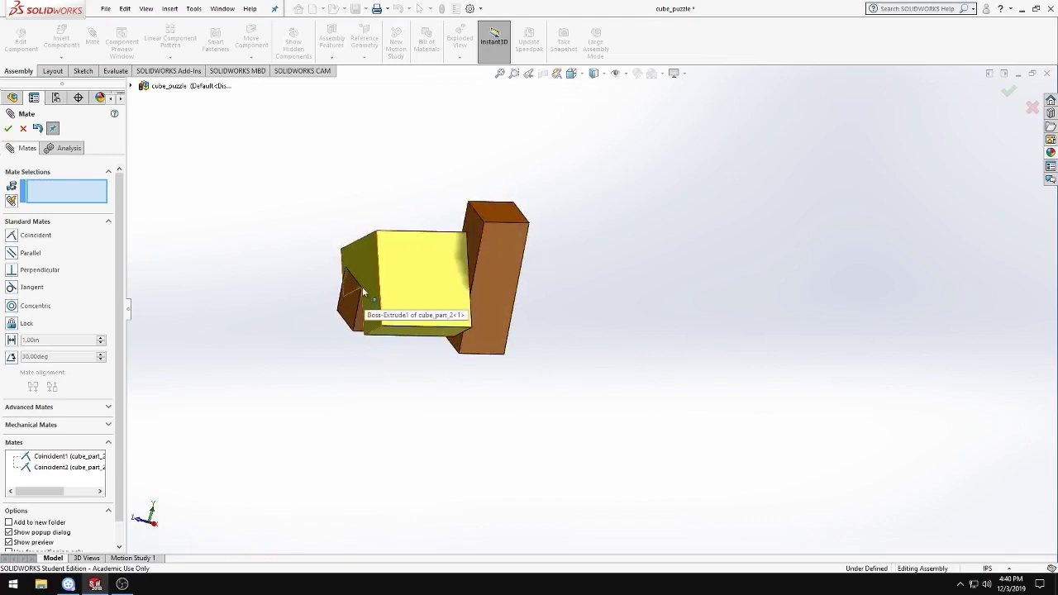
pyautogui.moveTo(420, 279)
pyautogui.mouseDown(button='middle')
pyautogui.moveTo(432, 531)
pyautogui.moveTo(413, 278)
pyautogui.moveTo(442, 539)
pyautogui.moveTo(439, 248)
pyautogui.moveTo(392, 463)
pyautogui.moveTo(407, 328)
pyautogui.moveTo(478, 377)
pyautogui.moveTo(515, 372)
pyautogui.moveTo(509, 309)
pyautogui.moveTo(499, 348)
pyautogui.moveTo(519, 264)
pyautogui.moveTo(520, 290)
pyautogui.moveTo(549, 265)
pyautogui.mouseUp(button='middle')
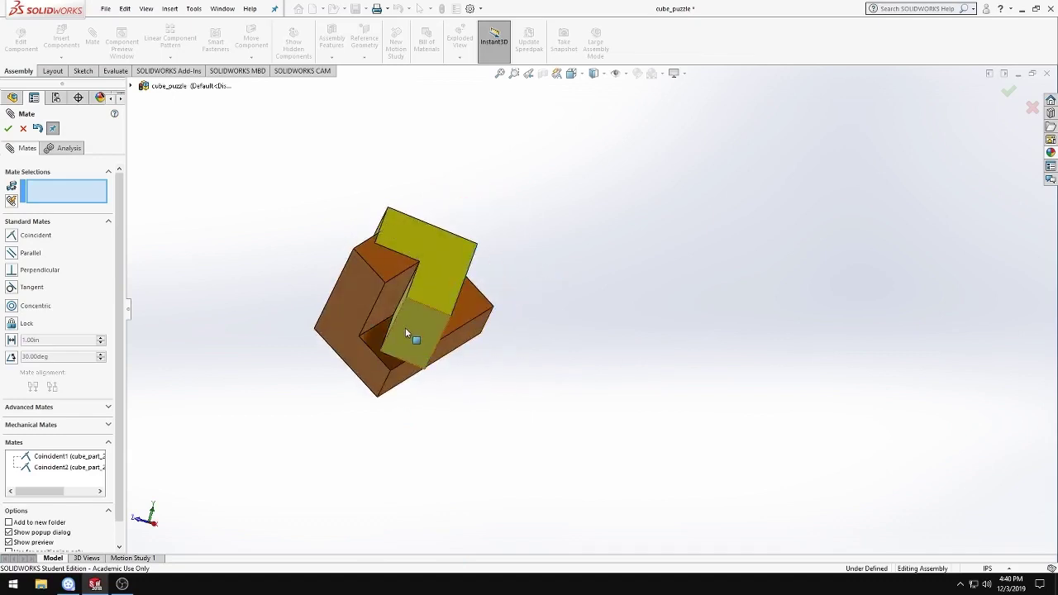
pyautogui.moveTo(333, 389)
pyautogui.mouseDown(button='right')
pyautogui.moveTo(335, 413)
pyautogui.moveTo(322, 389)
pyautogui.mouseUp(button='right')
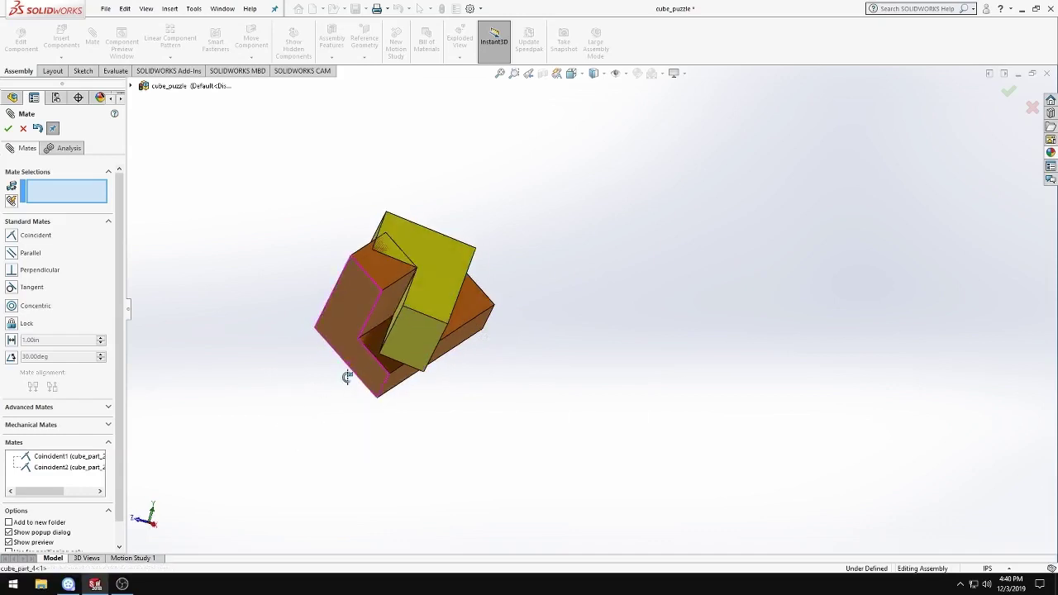
pyautogui.moveTo(465, 389); pyautogui.dragTo(363, 297, button='middle')
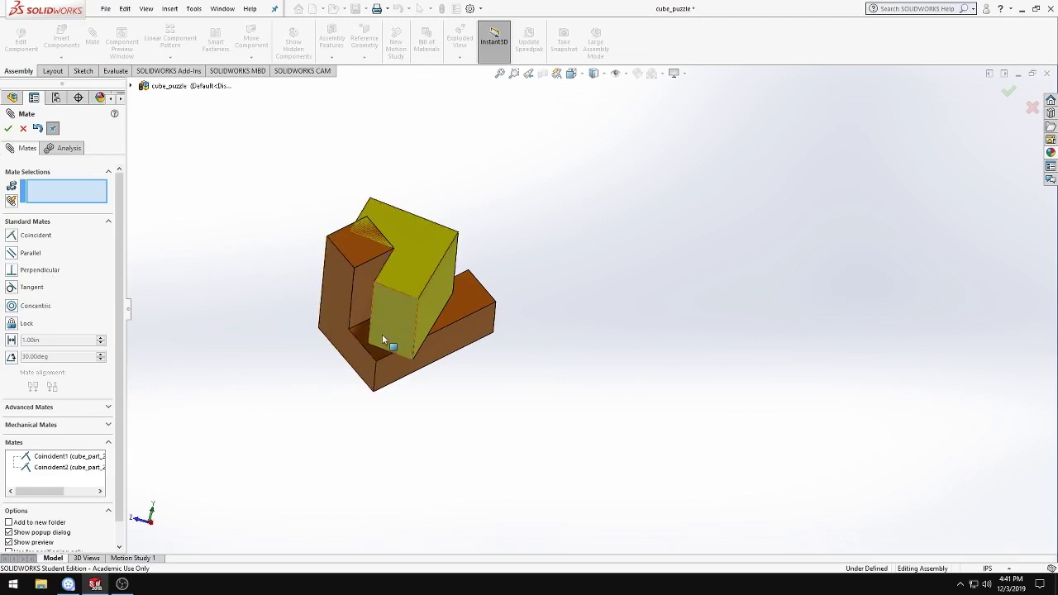
pyautogui.moveTo(212, 334); pyautogui.dragTo(253, 354, button='middle')
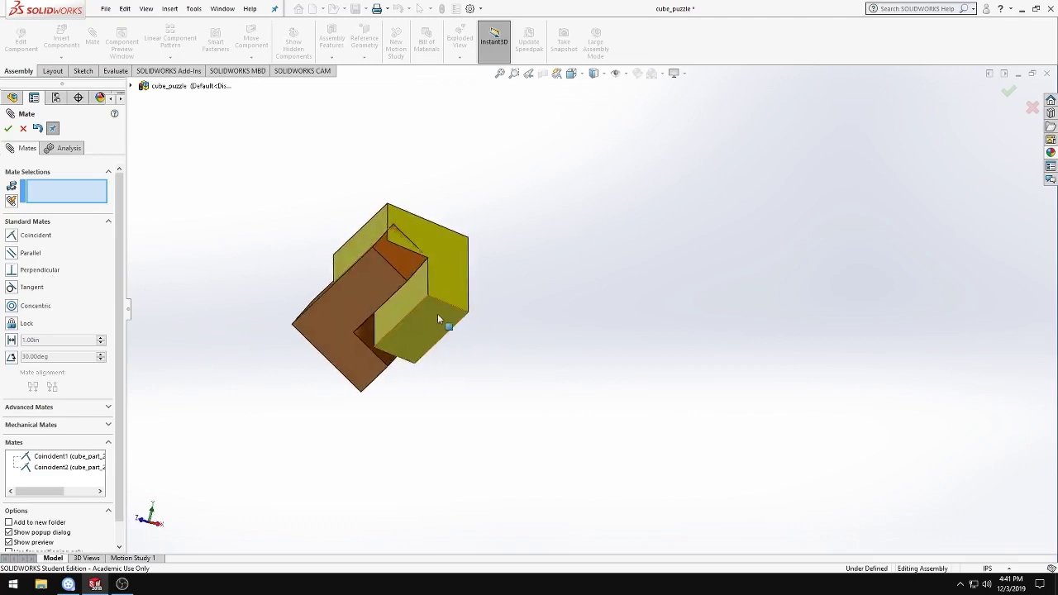
# - Add a coincident edge mate between the yellow block and brown part as Coincident3
pyautogui.click(411, 316)
pyautogui.moveTo(392, 366); pyautogui.dragTo(341, 296, button='middle')
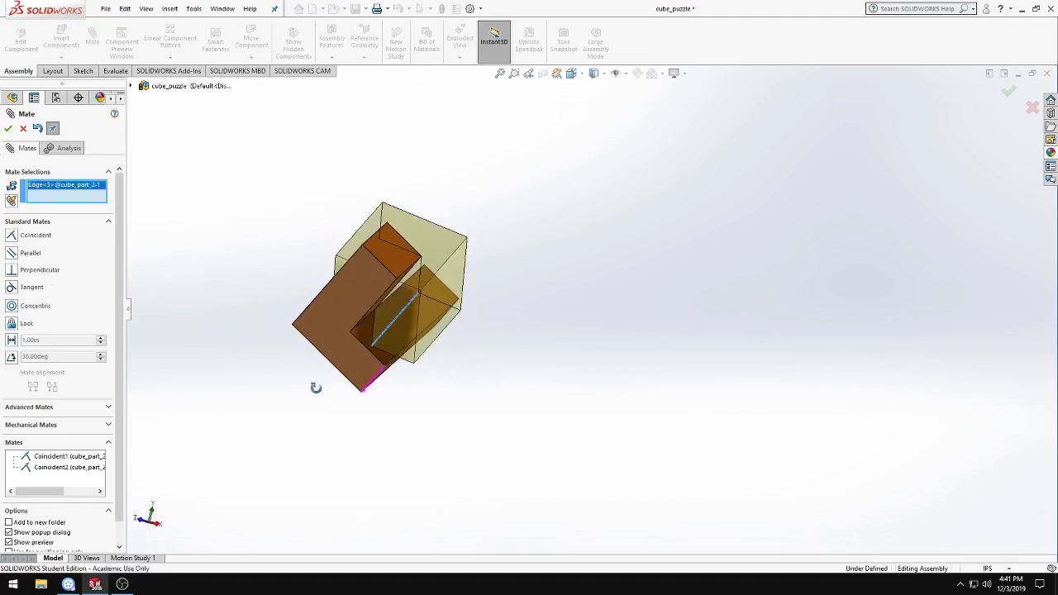
pyautogui.click(339, 285)
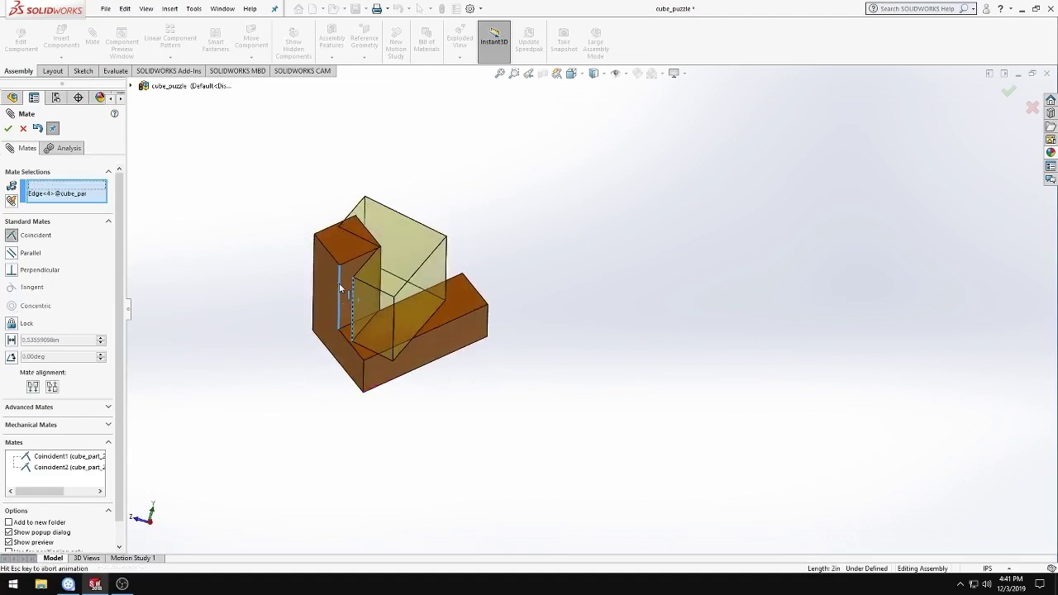
pyautogui.click(325, 271)
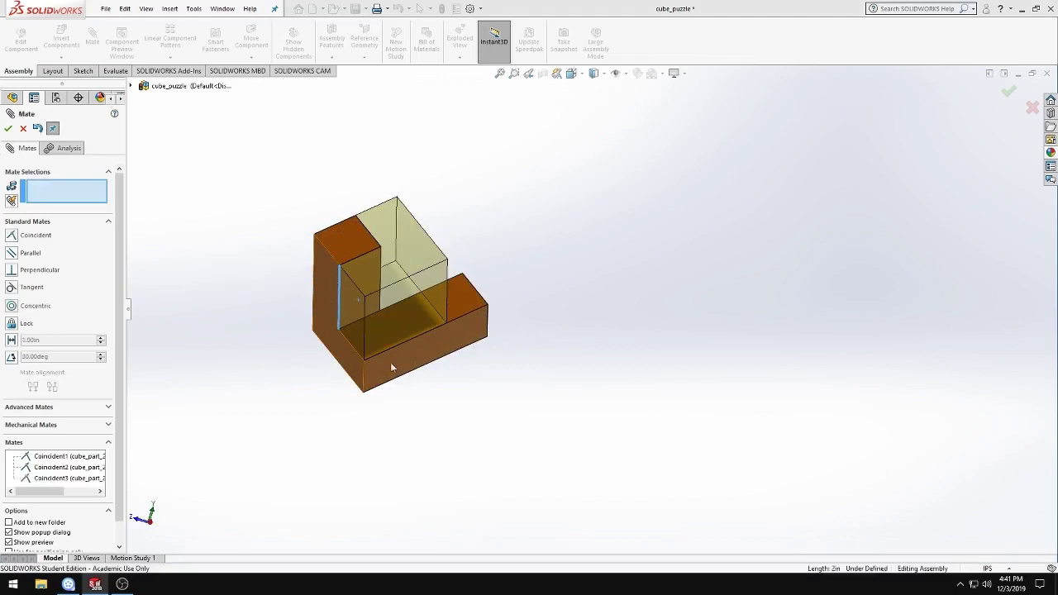
pyautogui.scroll(4, 504, 301)
pyautogui.moveTo(442, 328)
pyautogui.mouseDown(button='right')
pyautogui.moveTo(433, 477)
pyautogui.moveTo(378, 335)
pyautogui.moveTo(642, 338)
pyautogui.moveTo(276, 309)
pyautogui.moveTo(659, 347)
pyautogui.moveTo(349, 290)
pyautogui.moveTo(523, 322)
pyautogui.mouseUp(button='right')
pyautogui.moveTo(455, 333)
pyautogui.mouseDown(button='right')
pyautogui.moveTo(576, 204)
pyautogui.moveTo(803, 312)
pyautogui.moveTo(670, 422)
pyautogui.moveTo(742, 438)
pyautogui.moveTo(795, 433)
pyautogui.mouseUp(button='right')
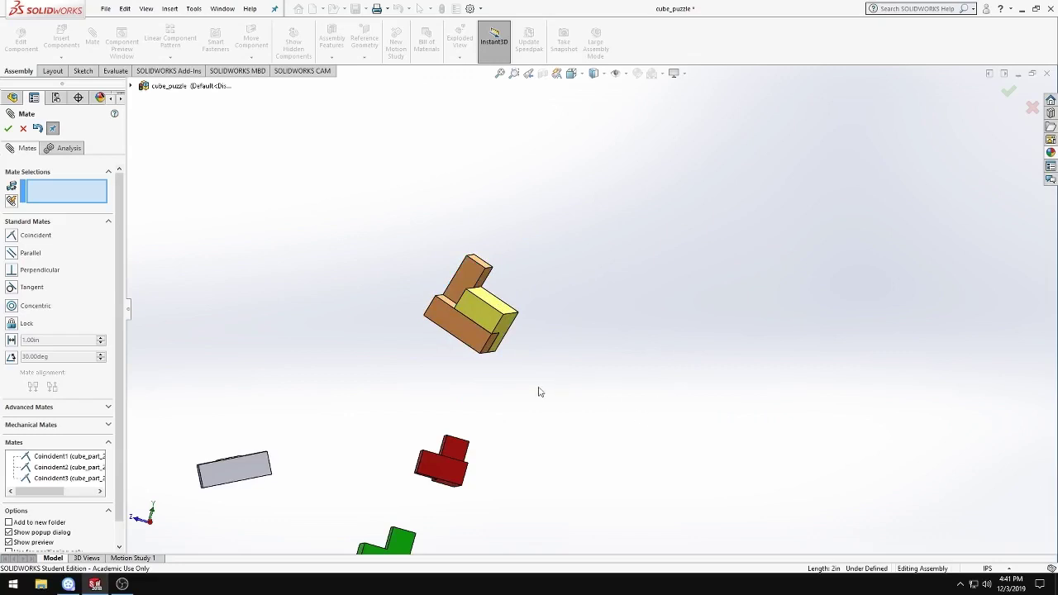
# - Move the grey part beside the brown part and mate their faces as Coincident4
pyautogui.scroll(3, 537, 391)
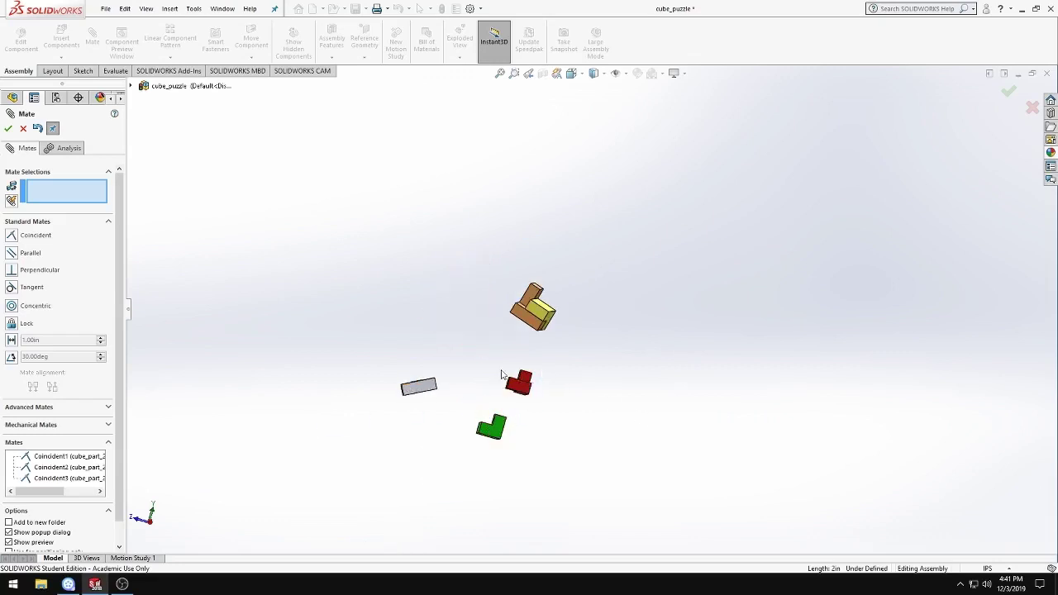
pyautogui.moveTo(576, 351)
pyautogui.mouseDown(button='middle')
pyautogui.moveTo(567, 314)
pyautogui.moveTo(567, 366)
pyautogui.moveTo(496, 335)
pyautogui.moveTo(557, 331)
pyautogui.moveTo(623, 366)
pyautogui.mouseUp(button='middle')
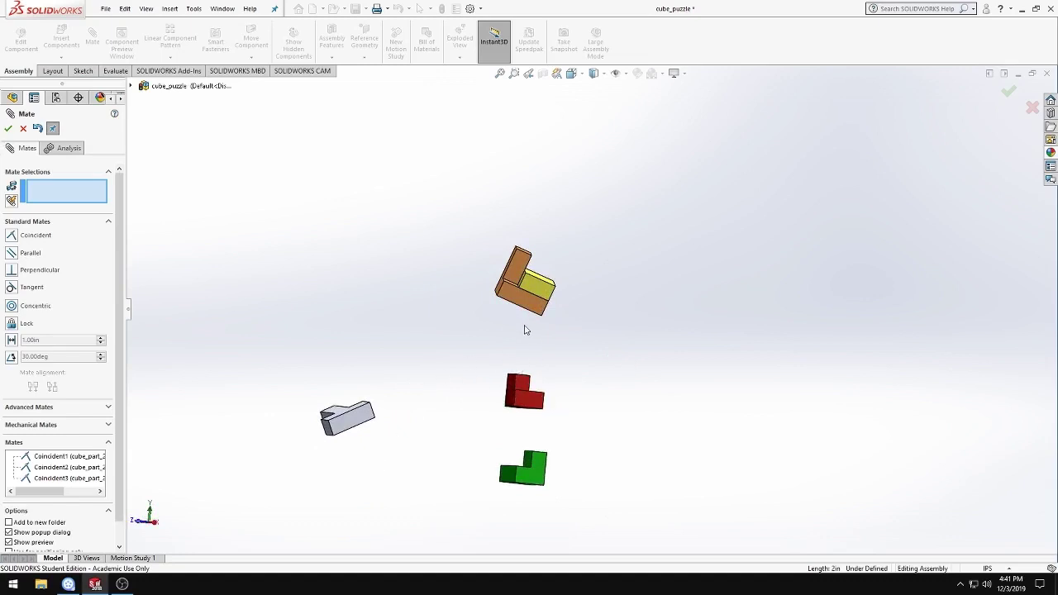
pyautogui.moveTo(361, 432); pyautogui.dragTo(413, 488)
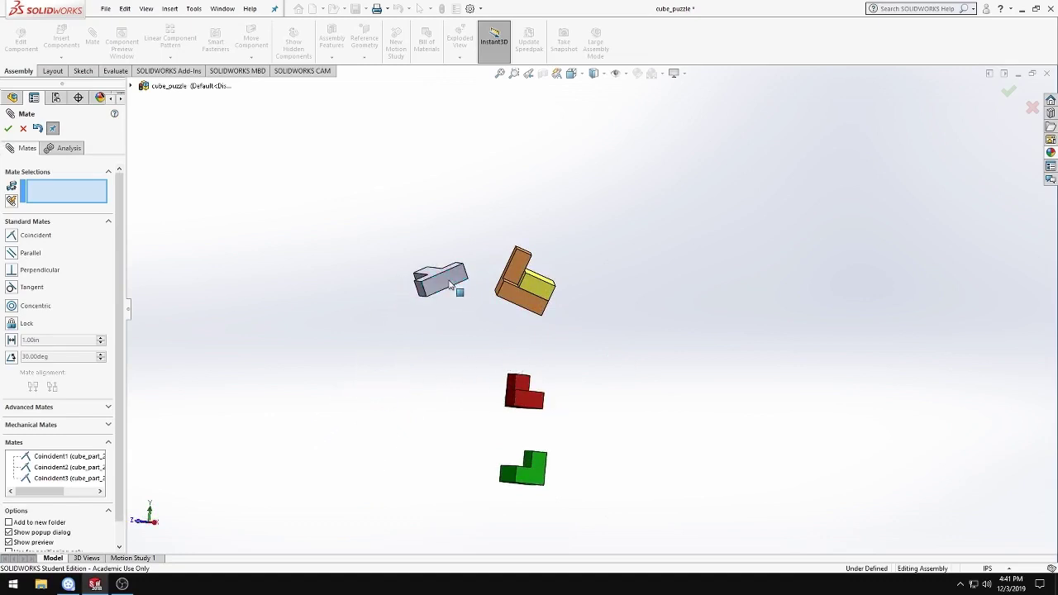
pyautogui.scroll(-3, 488, 318)
pyautogui.moveTo(488, 318)
pyautogui.mouseDown(button='middle')
pyautogui.moveTo(489, 330)
pyautogui.moveTo(475, 293)
pyautogui.mouseUp(button='middle')
pyautogui.moveTo(393, 279); pyautogui.dragTo(318, 278)
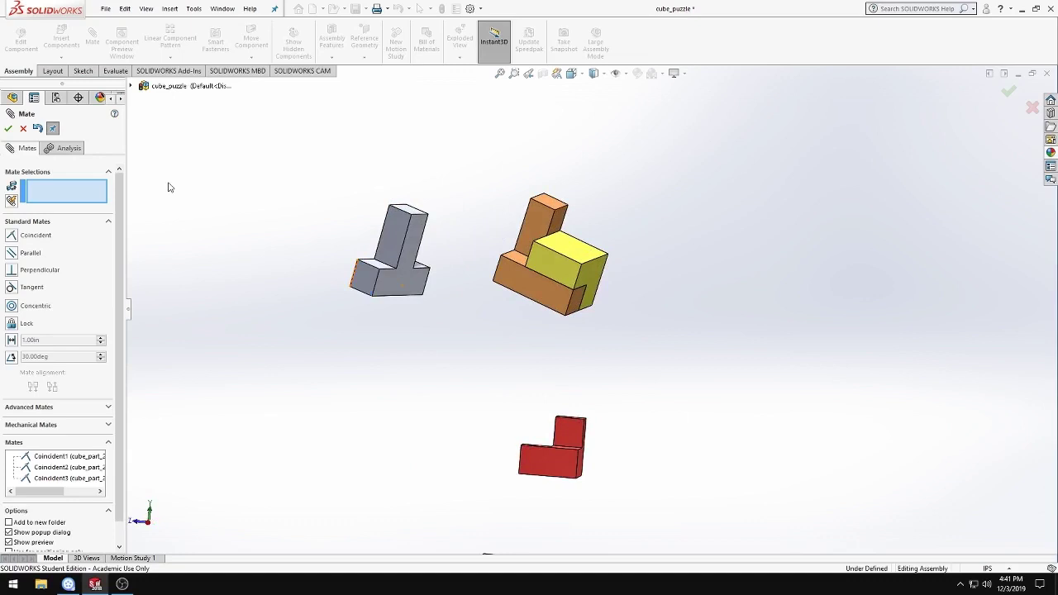
pyautogui.click(418, 288)
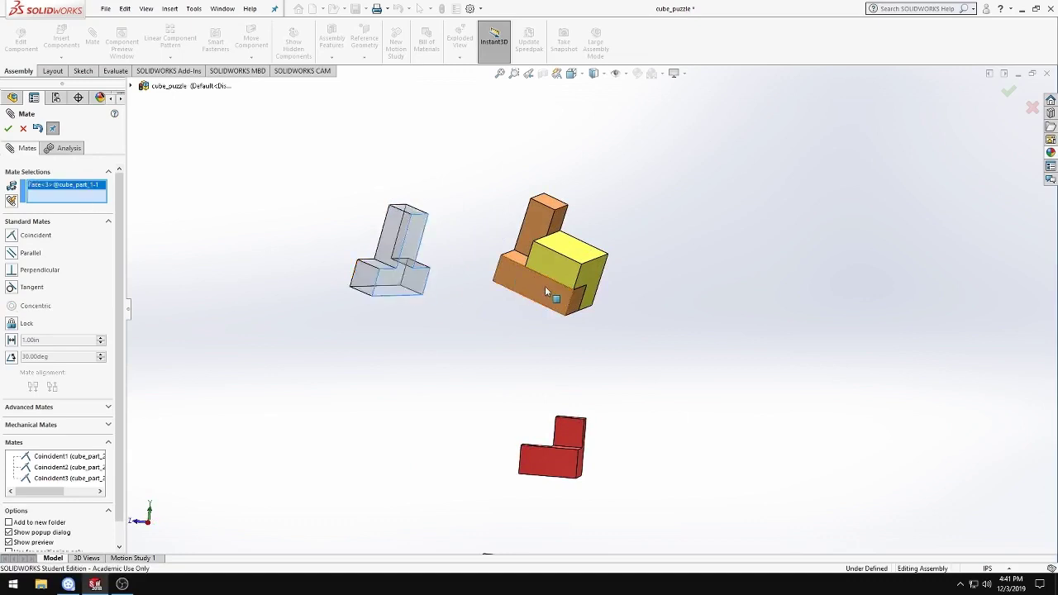
pyautogui.click(545, 286)
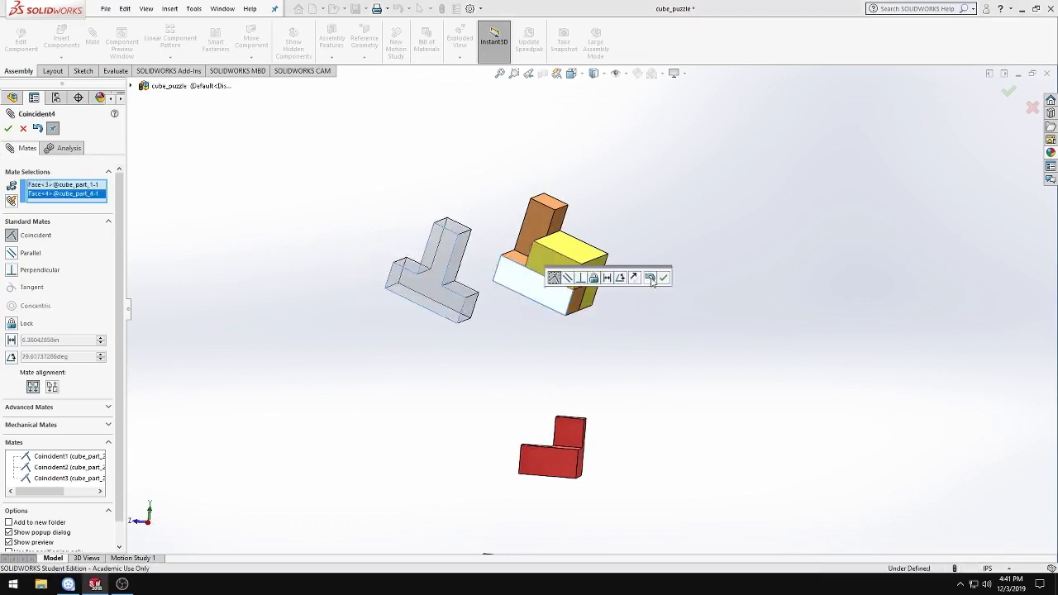
pyautogui.click(663, 279)
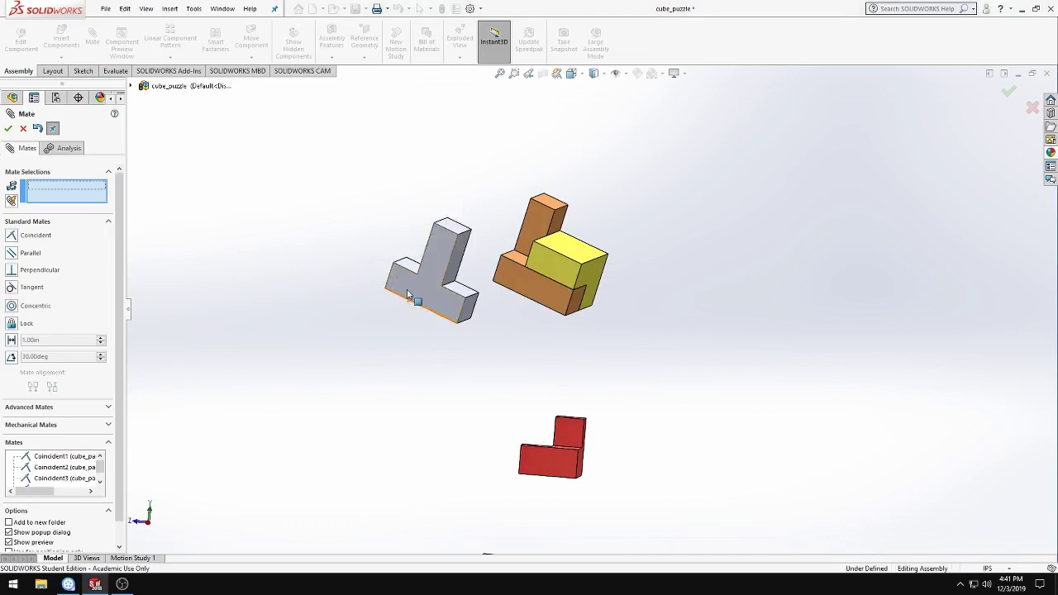
# - Mate the grey part's bottom edge to a brown part edge as Coincident5
pyautogui.moveTo(408, 294); pyautogui.dragTo(460, 317)
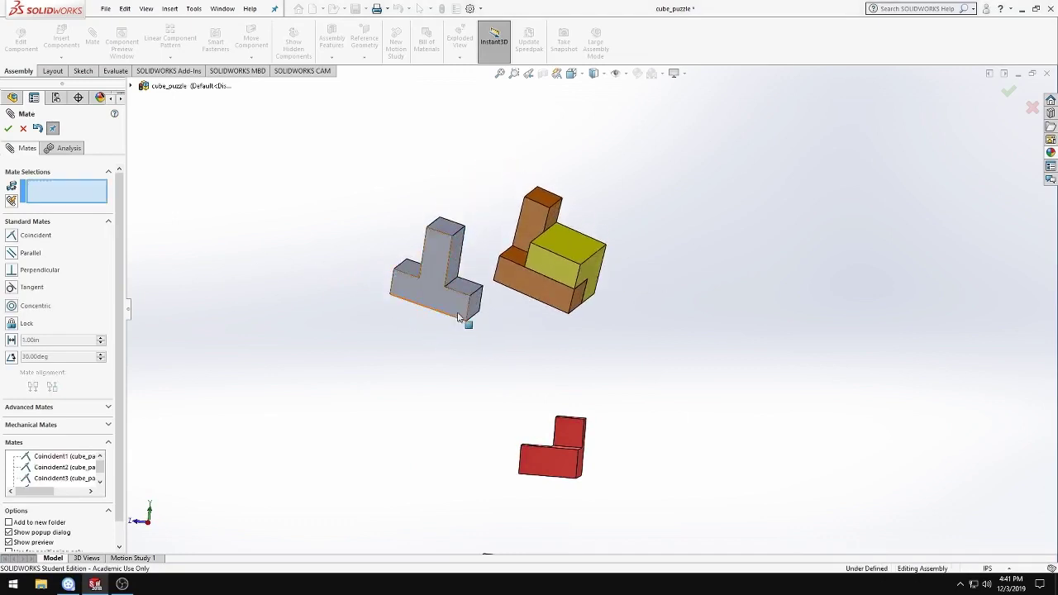
pyautogui.moveTo(496, 381)
pyautogui.mouseDown(button='middle')
pyautogui.moveTo(479, 316)
pyautogui.moveTo(460, 342)
pyautogui.mouseUp(button='middle')
pyautogui.click(453, 346)
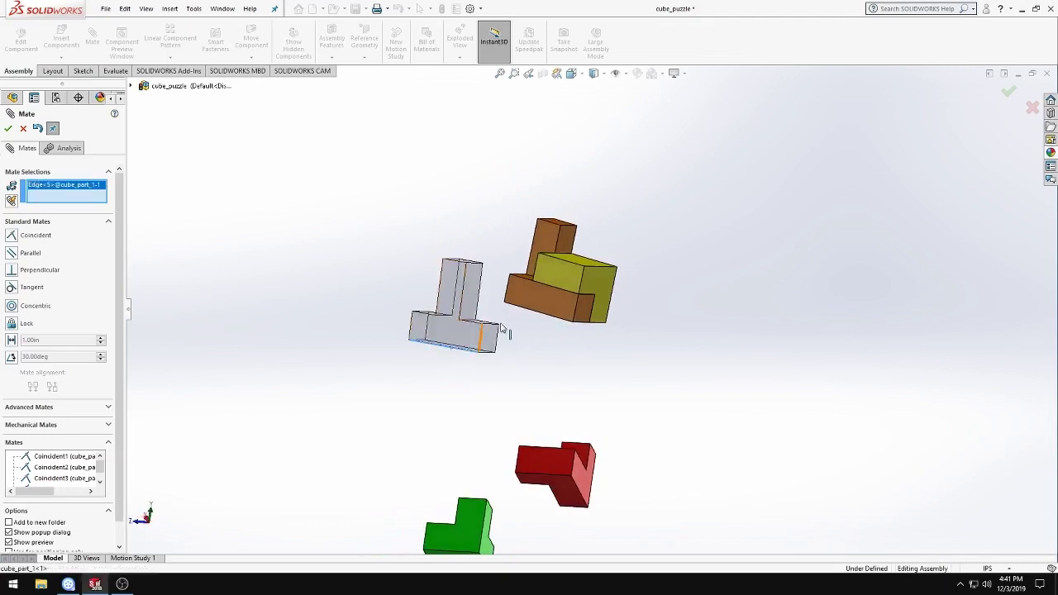
pyautogui.click(558, 323)
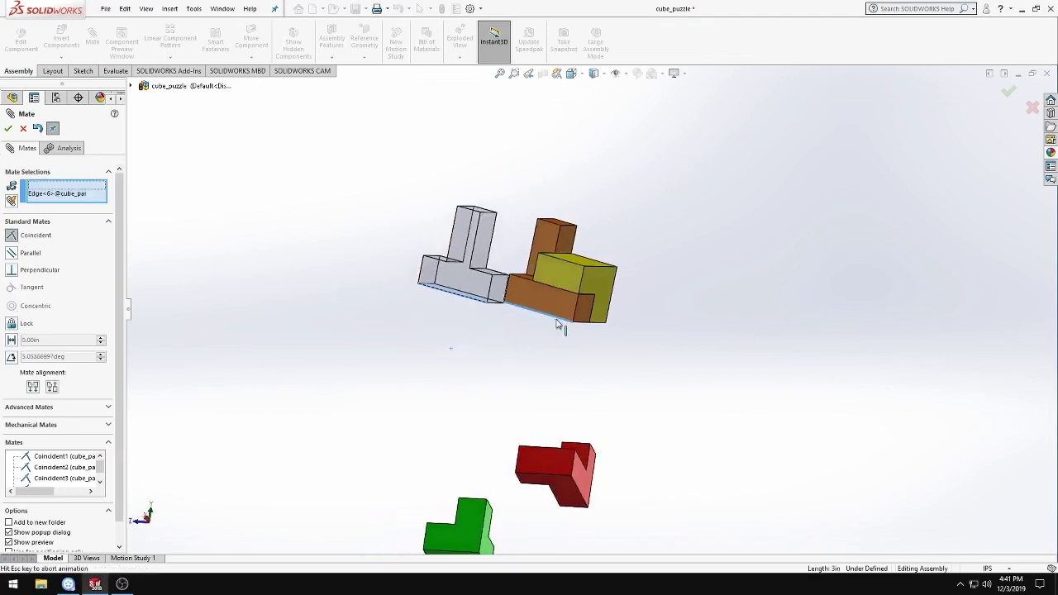
pyautogui.click(681, 338)
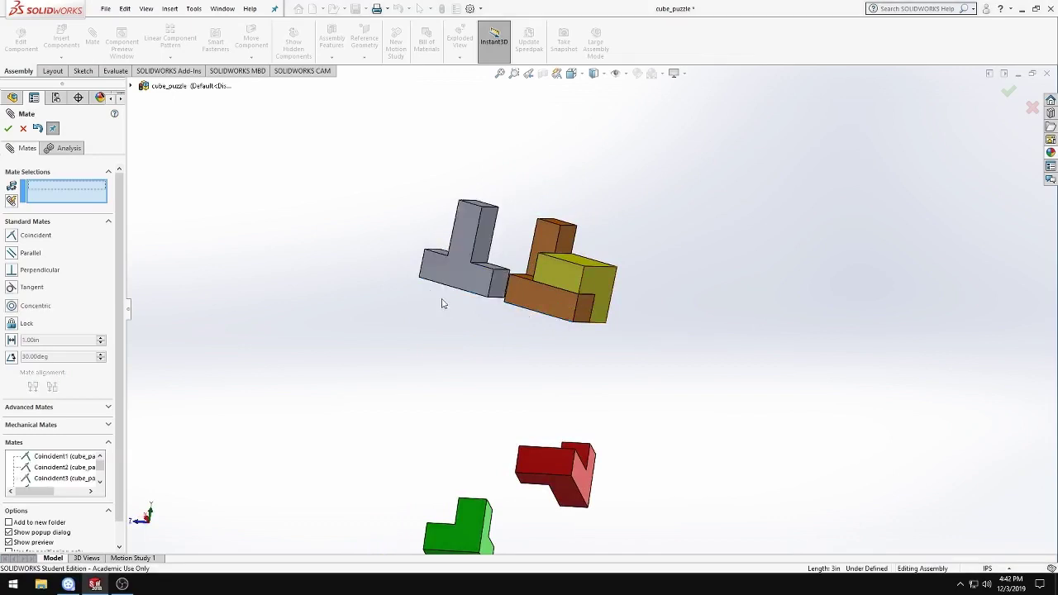
# - Mate another grey edge to a matching brown edge as Coincident6
pyautogui.moveTo(440, 319)
pyautogui.mouseDown(button='middle')
pyautogui.moveTo(485, 326)
pyautogui.moveTo(403, 273)
pyautogui.mouseUp(button='middle')
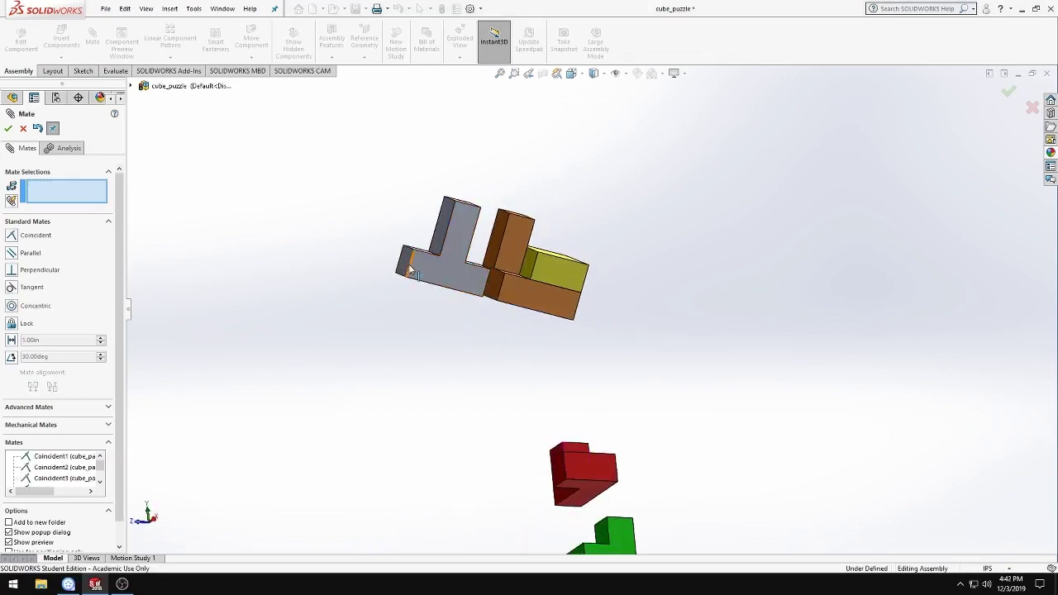
pyautogui.click(409, 271)
pyautogui.moveTo(550, 300)
pyautogui.mouseDown(button='middle')
pyautogui.moveTo(551, 371)
pyautogui.moveTo(640, 314)
pyautogui.mouseUp(button='middle')
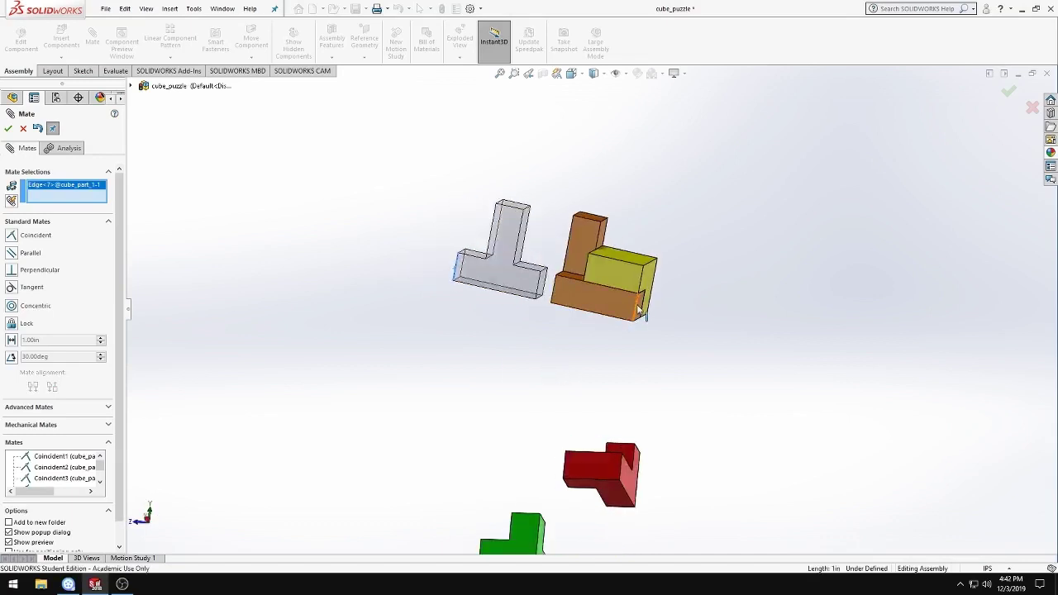
pyautogui.click(638, 310)
pyautogui.click(764, 293)
pyautogui.moveTo(700, 329)
pyautogui.mouseDown(button='middle')
pyautogui.moveTo(595, 338)
pyautogui.moveTo(648, 343)
pyautogui.mouseUp(button='middle')
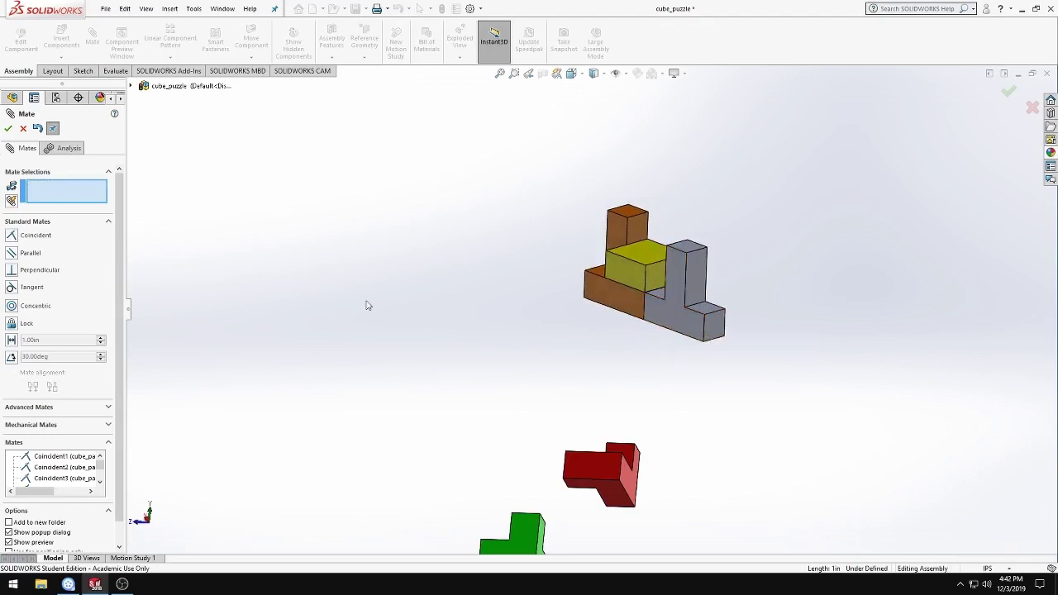
pyautogui.scroll(-1, 56, 474)
# - Close the Mate tool and delete the Coincident6 mate from the Mates folder
pyautogui.click(24, 129)
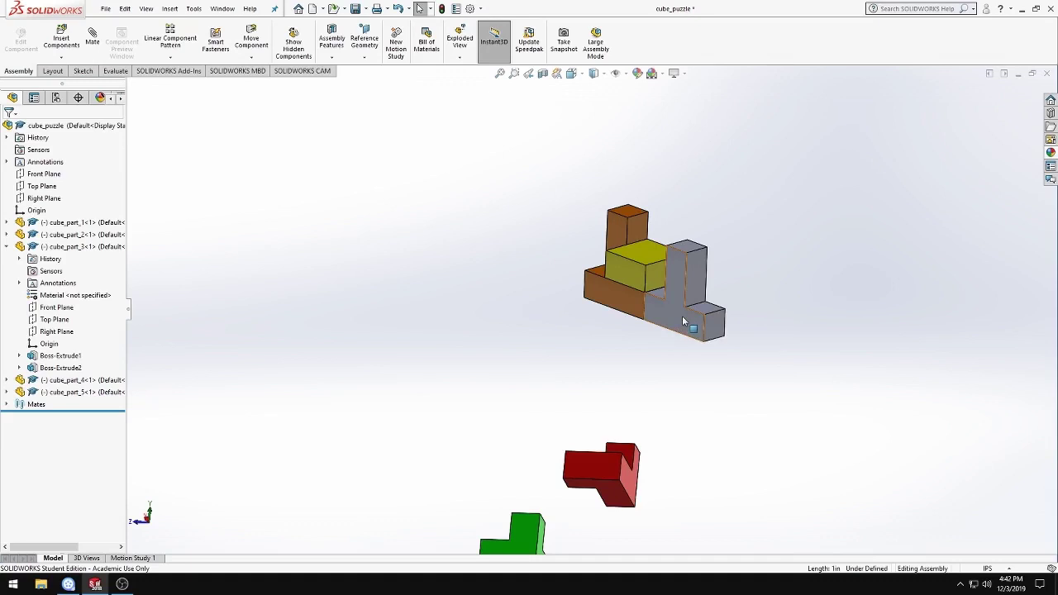
pyautogui.moveTo(682, 321); pyautogui.dragTo(598, 307)
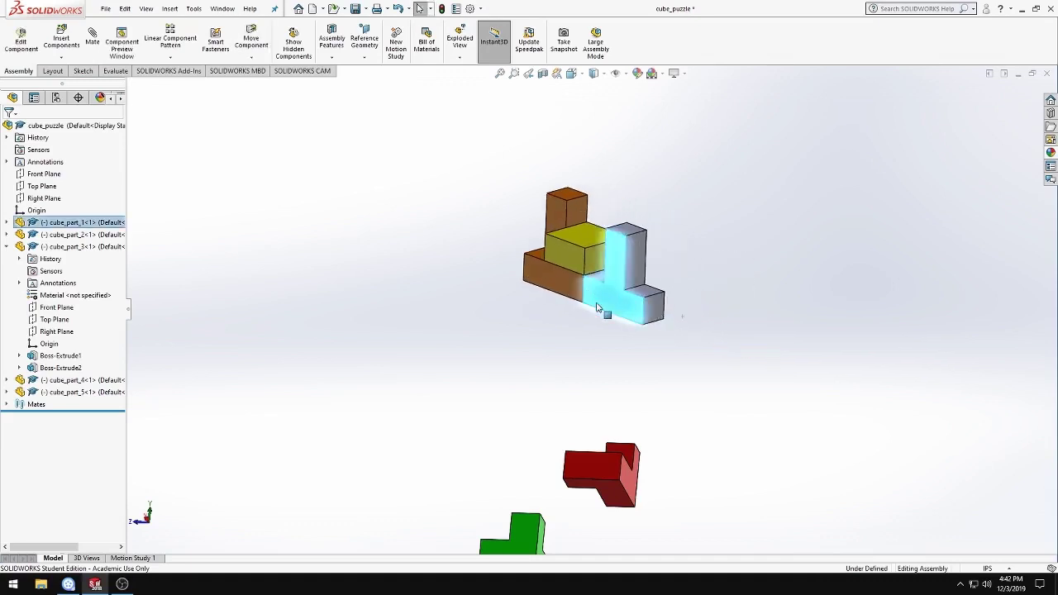
pyautogui.click(460, 340)
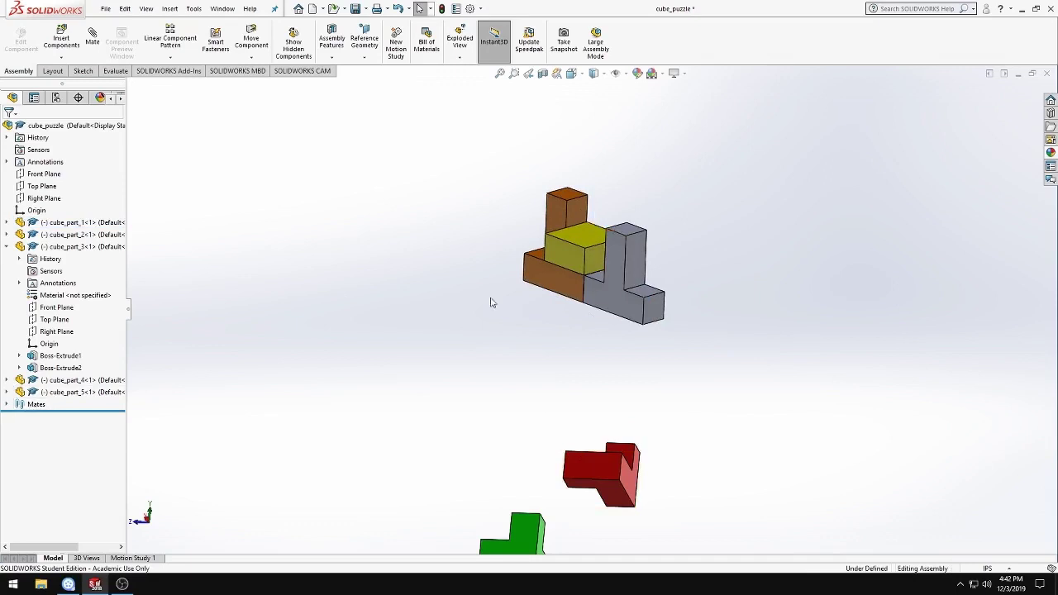
pyautogui.click(7, 404)
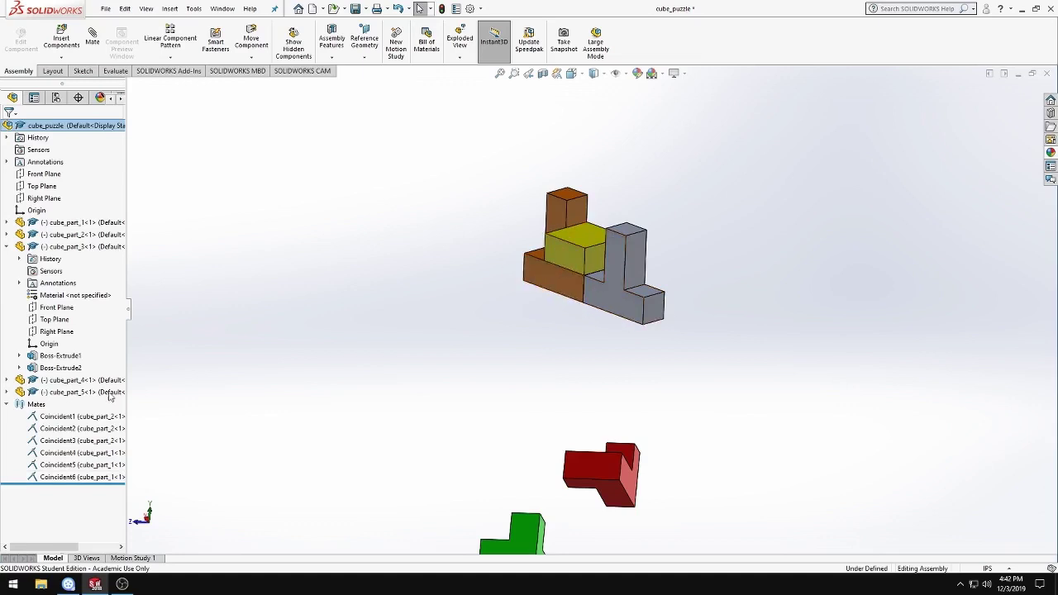
pyautogui.click(52, 478)
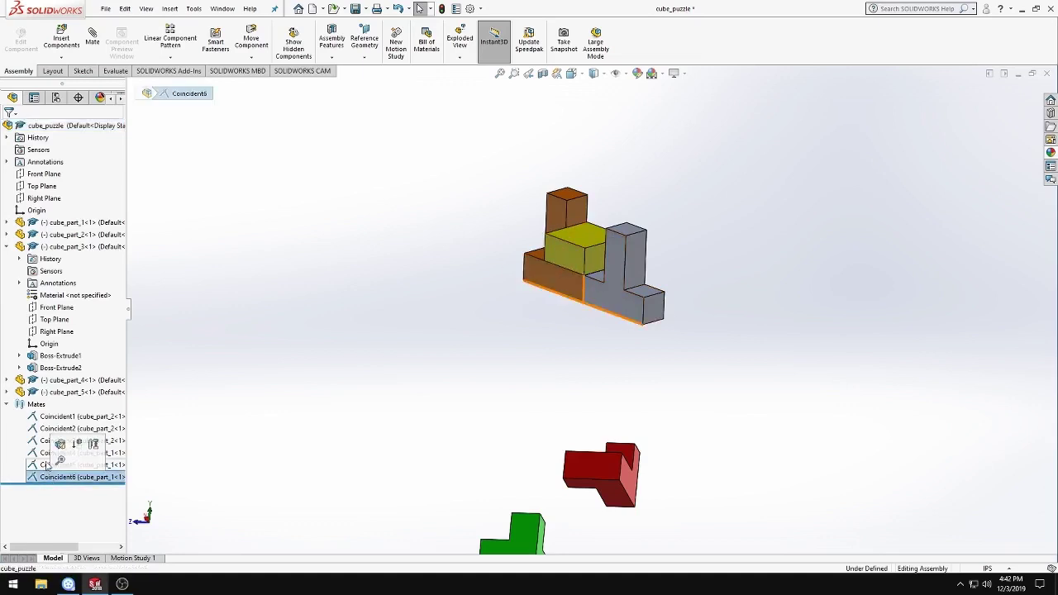
pyautogui.click(8, 404)
pyautogui.click(7, 405)
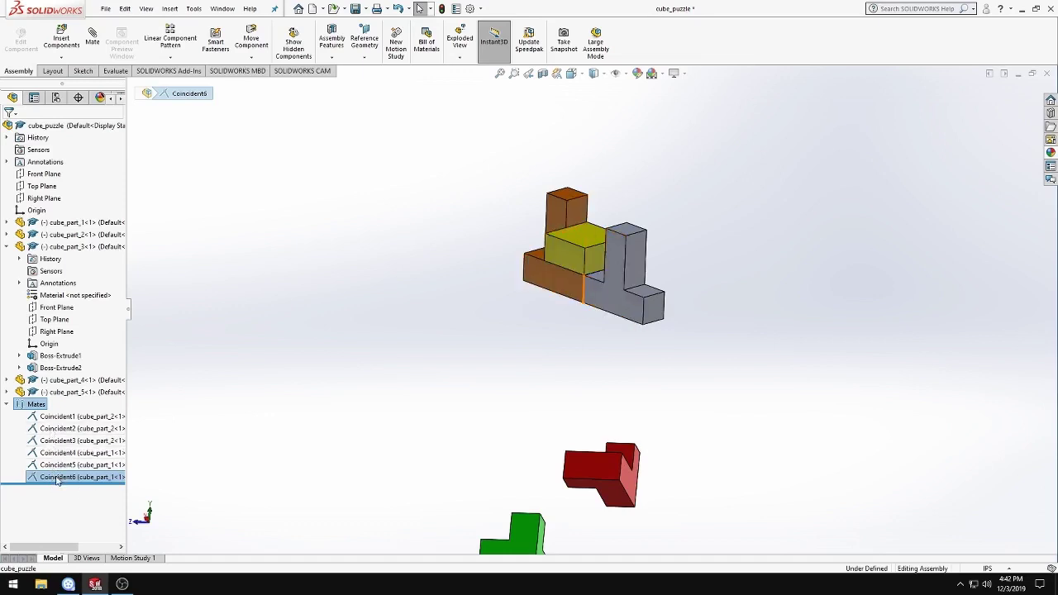
pyautogui.click(57, 480)
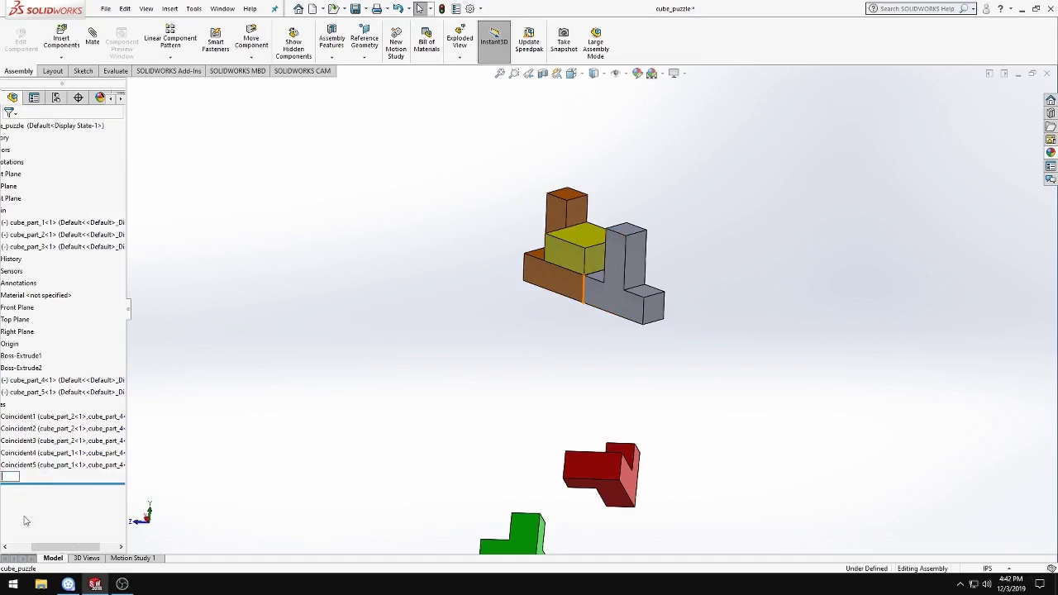
pyautogui.press('Escape')
pyautogui.moveTo(38, 548); pyautogui.dragTo(3, 554)
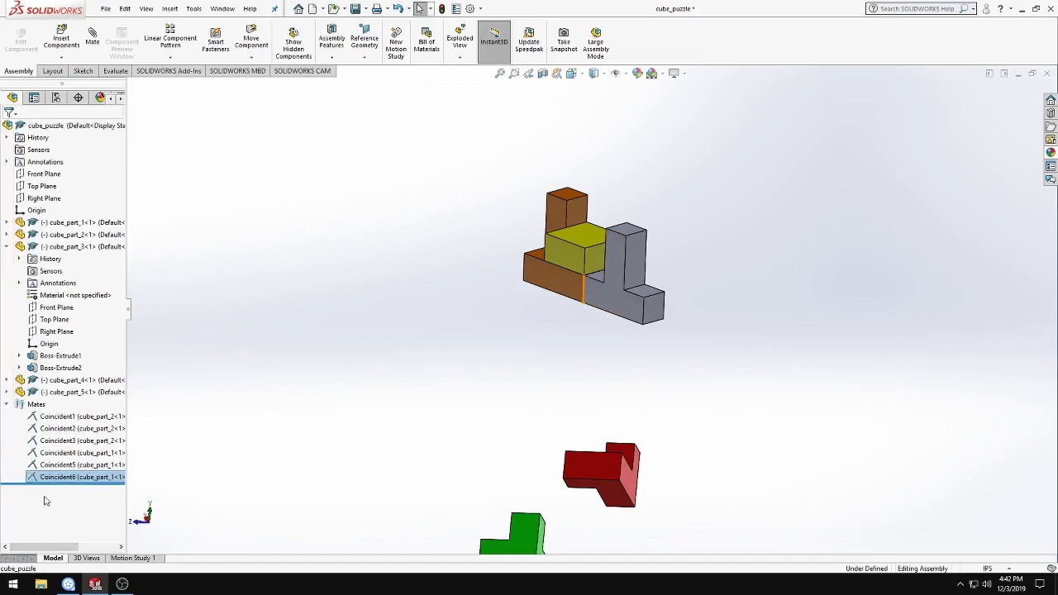
pyautogui.press('Delete')
pyautogui.click(596, 237)
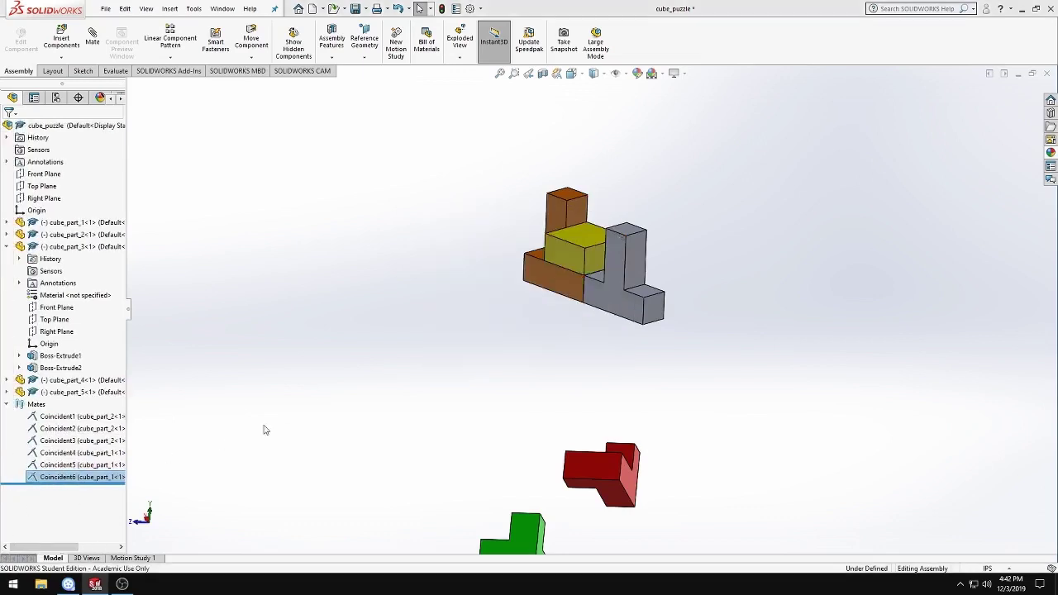
# - Delete the Coincident5 and Coincident4 mates, freeing the grey part
pyautogui.click(87, 465)
pyautogui.press('Delete')
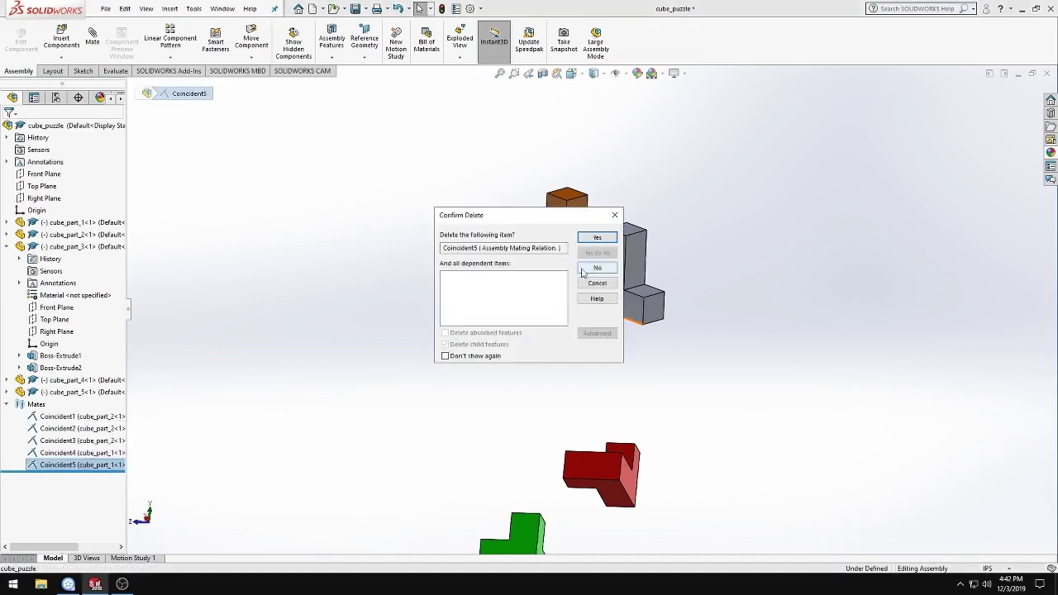
pyautogui.click(602, 238)
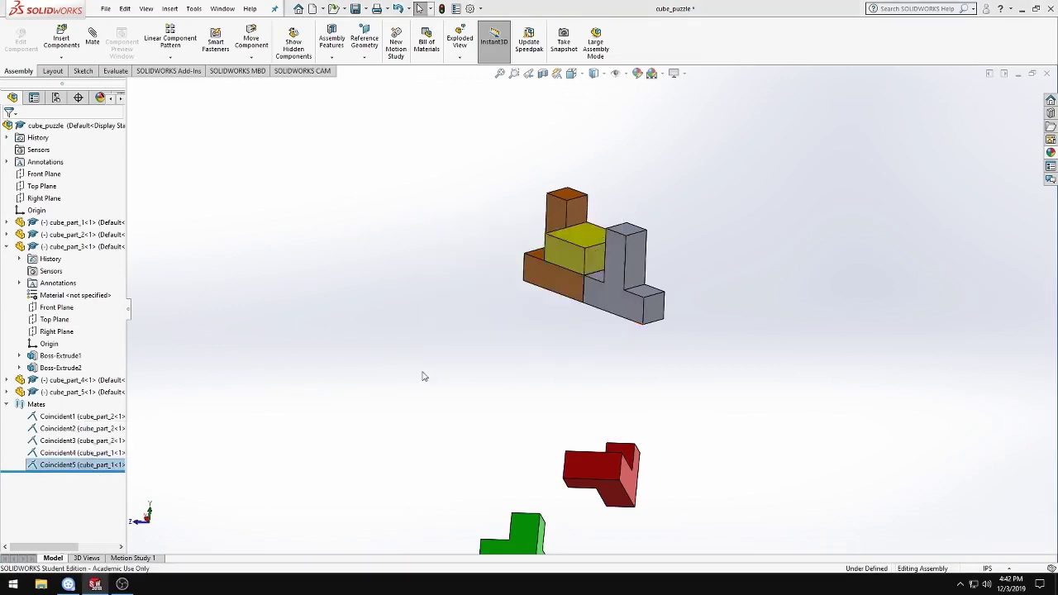
pyautogui.click(93, 453)
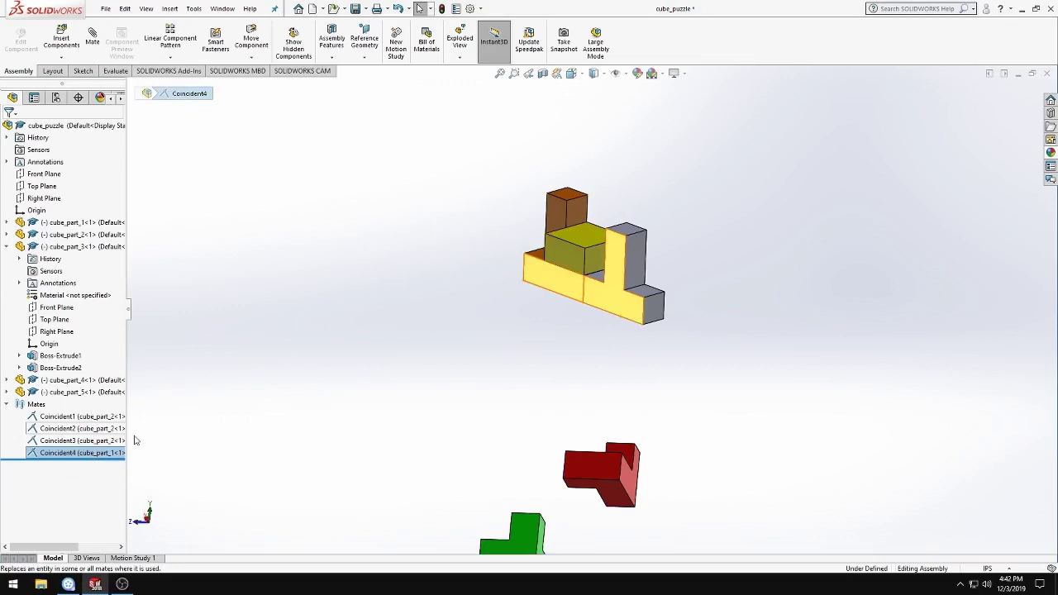
pyautogui.press('Delete')
pyautogui.click(602, 237)
# - Rotate the freed grey part into a T-shaped upright orientation beside the brown-and-yellow group
pyautogui.moveTo(385, 310); pyautogui.dragTo(395, 319)
pyautogui.moveTo(484, 307); pyautogui.dragTo(556, 306, button='right')
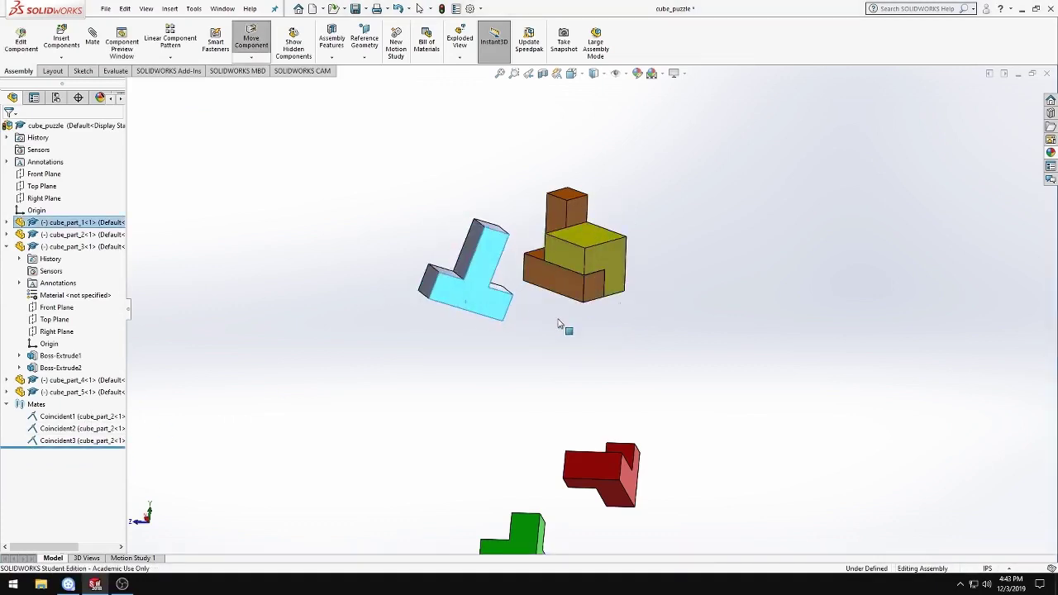
pyautogui.moveTo(556, 306); pyautogui.dragTo(610, 377, button='middle')
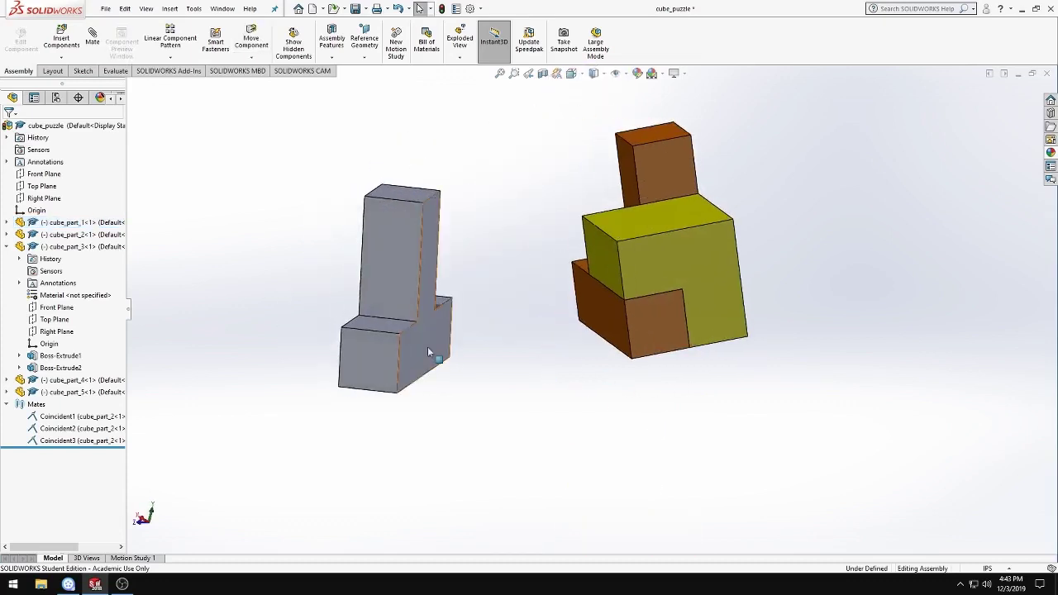
pyautogui.moveTo(427, 346); pyautogui.dragTo(410, 323)
pyautogui.moveTo(409, 323)
pyautogui.mouseDown(button='right')
pyautogui.moveTo(454, 326)
pyautogui.moveTo(498, 399)
pyautogui.moveTo(521, 394)
pyautogui.mouseUp(button='right')
pyautogui.moveTo(522, 394); pyautogui.dragTo(486, 343, button='middle')
pyautogui.moveTo(486, 344)
pyautogui.mouseDown(button='right')
pyautogui.moveTo(488, 359)
pyautogui.moveTo(528, 355)
pyautogui.moveTo(551, 385)
pyautogui.mouseUp(button='right')
pyautogui.moveTo(551, 385)
pyautogui.mouseDown(button='middle')
pyautogui.moveTo(584, 364)
pyautogui.moveTo(555, 374)
pyautogui.mouseUp(button='middle')
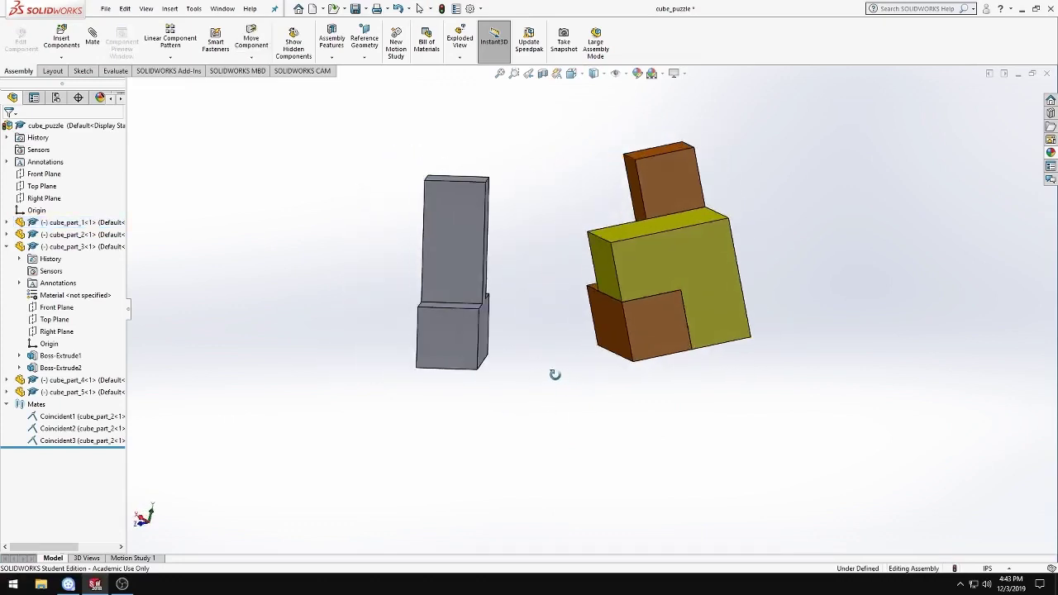
pyautogui.moveTo(507, 400); pyautogui.dragTo(495, 392, button='middle')
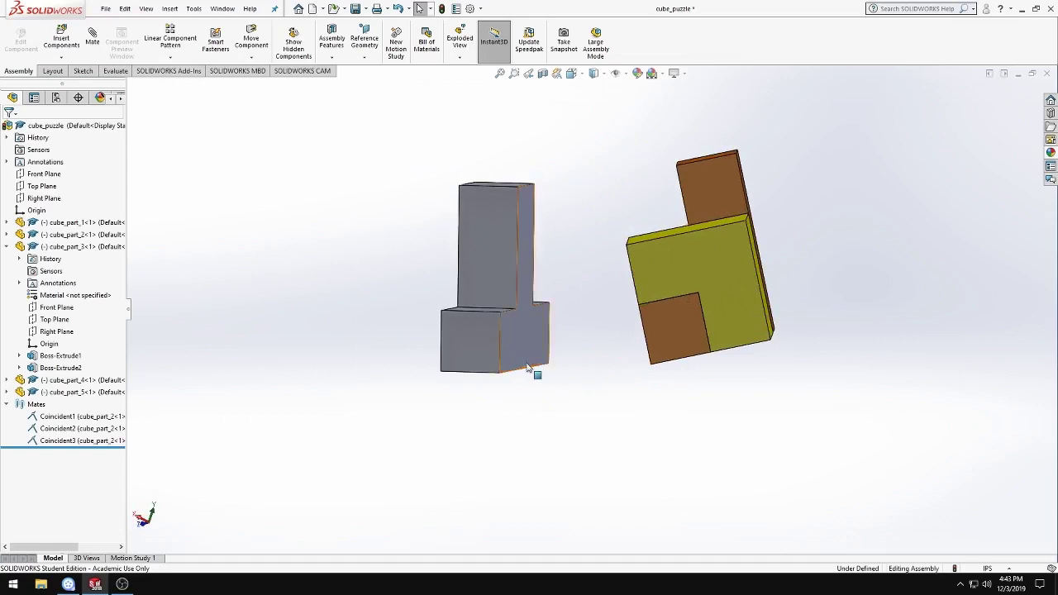
pyautogui.moveTo(622, 353)
pyautogui.mouseDown(button='middle')
pyautogui.moveTo(603, 383)
pyautogui.moveTo(532, 380)
pyautogui.moveTo(550, 394)
pyautogui.mouseUp(button='middle')
pyautogui.scroll(2, 529, 372)
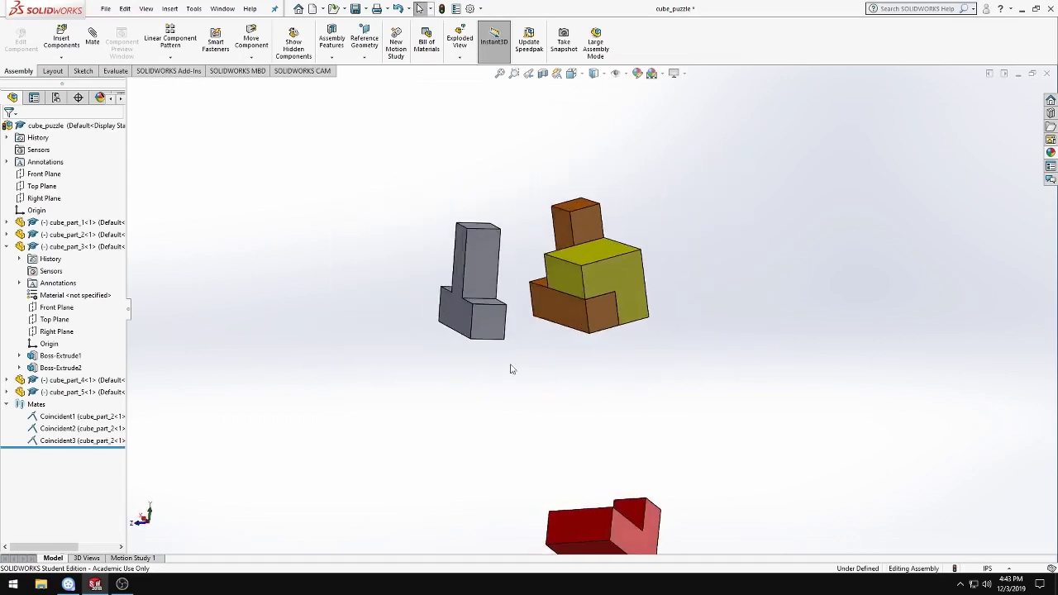
pyautogui.moveTo(496, 338); pyautogui.dragTo(508, 371, button='middle')
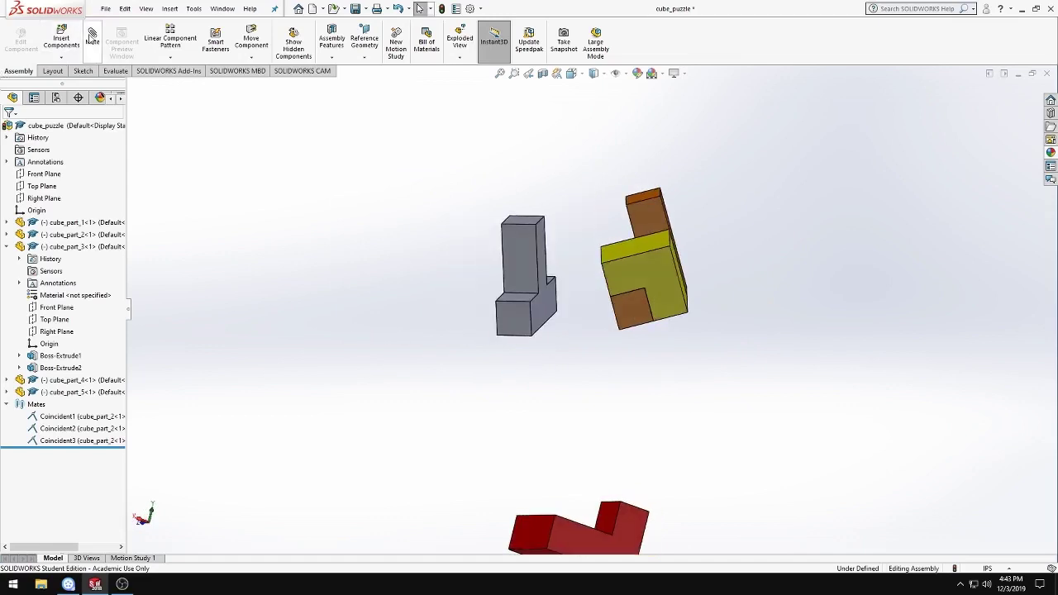
# - Add Coincident7 between a grey part face and the brown part's face
pyautogui.click(552, 320)
pyautogui.moveTo(554, 323)
pyautogui.mouseDown(button='middle')
pyautogui.moveTo(562, 385)
pyautogui.moveTo(557, 328)
pyautogui.mouseUp(button='middle')
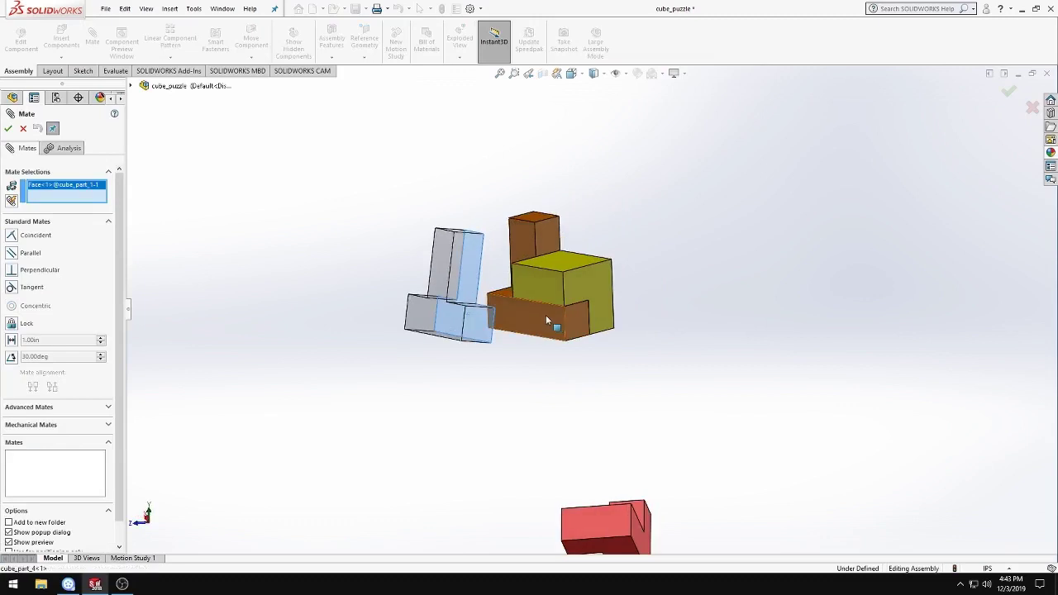
pyautogui.click(545, 315)
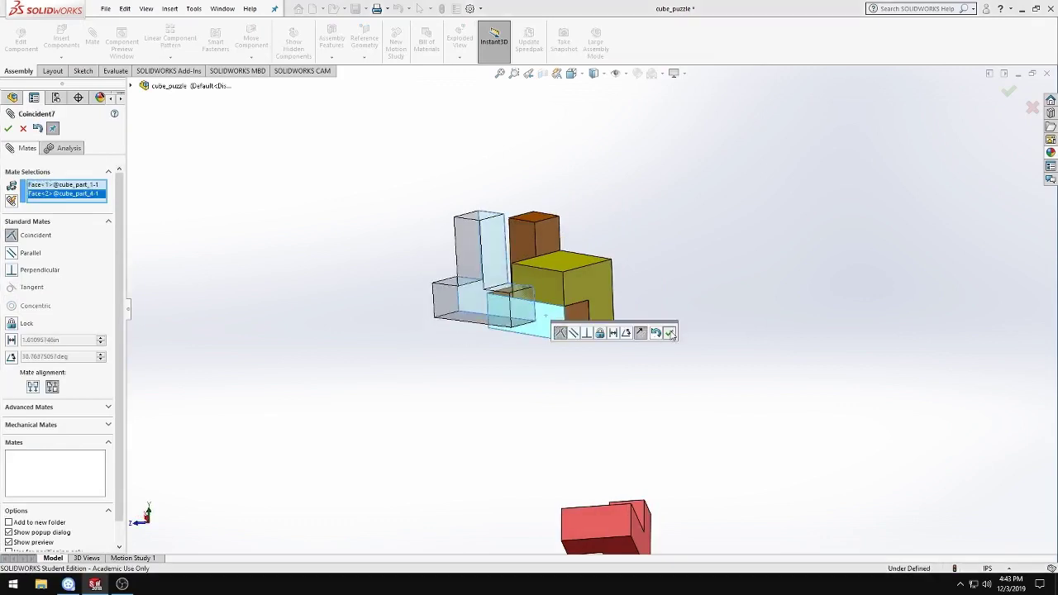
pyautogui.click(670, 333)
# - Add Coincident8 aligning an edge of the brown part with the matching grey edge
pyautogui.moveTo(517, 308)
pyautogui.mouseDown(button='middle')
pyautogui.moveTo(493, 396)
pyautogui.moveTo(485, 396)
pyautogui.moveTo(491, 371)
pyautogui.moveTo(491, 392)
pyautogui.moveTo(649, 307)
pyautogui.mouseUp(button='middle')
pyautogui.scroll(-3, 548, 335)
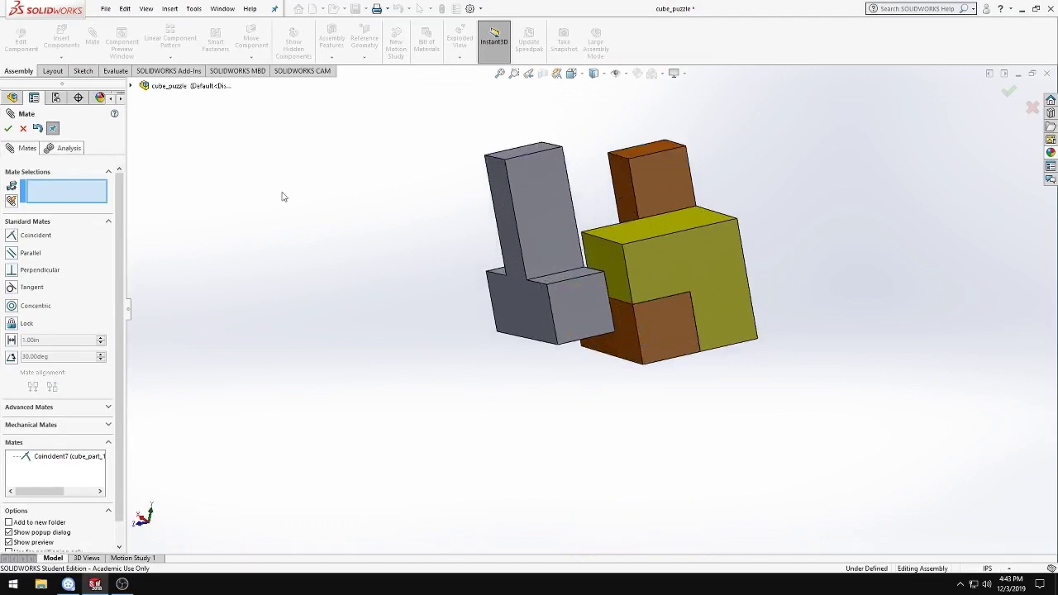
pyautogui.scroll(-2, 653, 371)
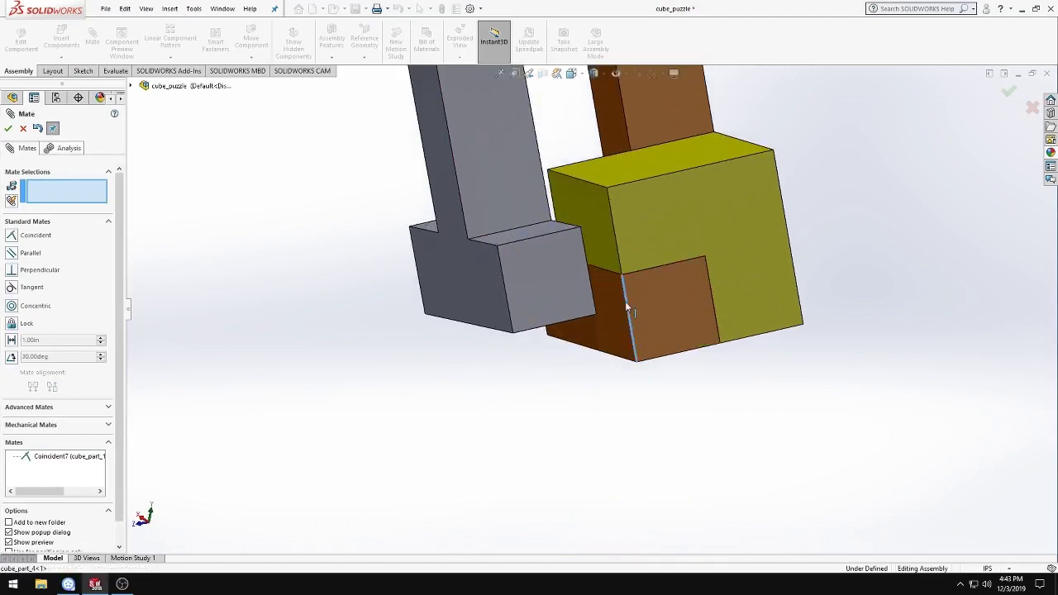
pyautogui.click(625, 306)
pyautogui.click(592, 280)
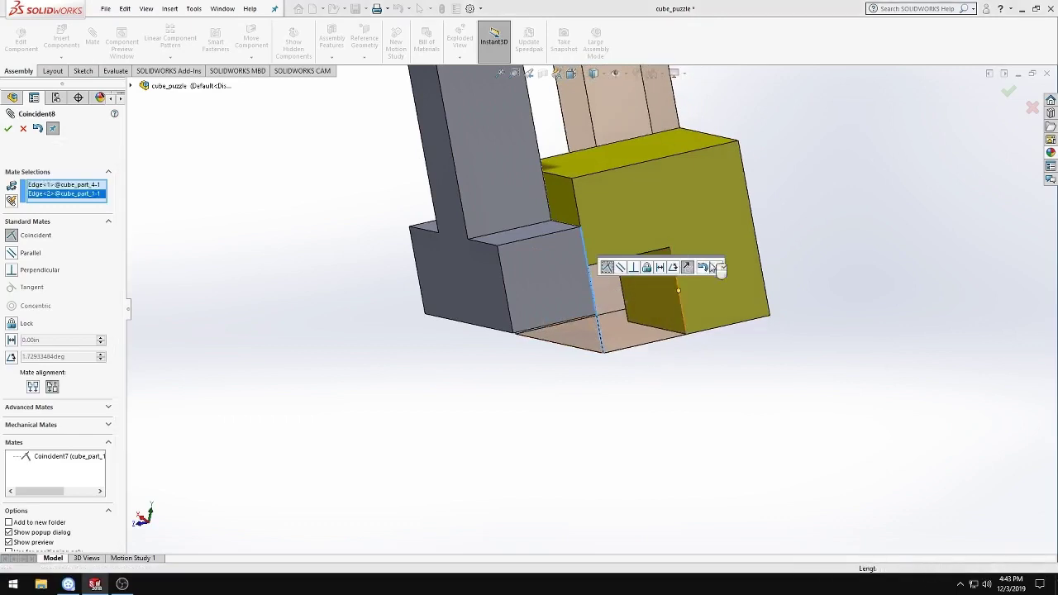
pyautogui.click(716, 268)
# - Add Coincident9 between another grey face and a brown face to seat the grey piece
pyautogui.moveTo(538, 425)
pyautogui.mouseDown(button='middle')
pyautogui.moveTo(557, 355)
pyautogui.moveTo(537, 449)
pyautogui.mouseUp(button='middle')
pyautogui.scroll(3, 537, 449)
pyautogui.moveTo(561, 416)
pyautogui.mouseDown(button='middle')
pyautogui.moveTo(526, 341)
pyautogui.moveTo(517, 420)
pyautogui.moveTo(667, 329)
pyautogui.mouseUp(button='middle')
pyautogui.click(551, 329)
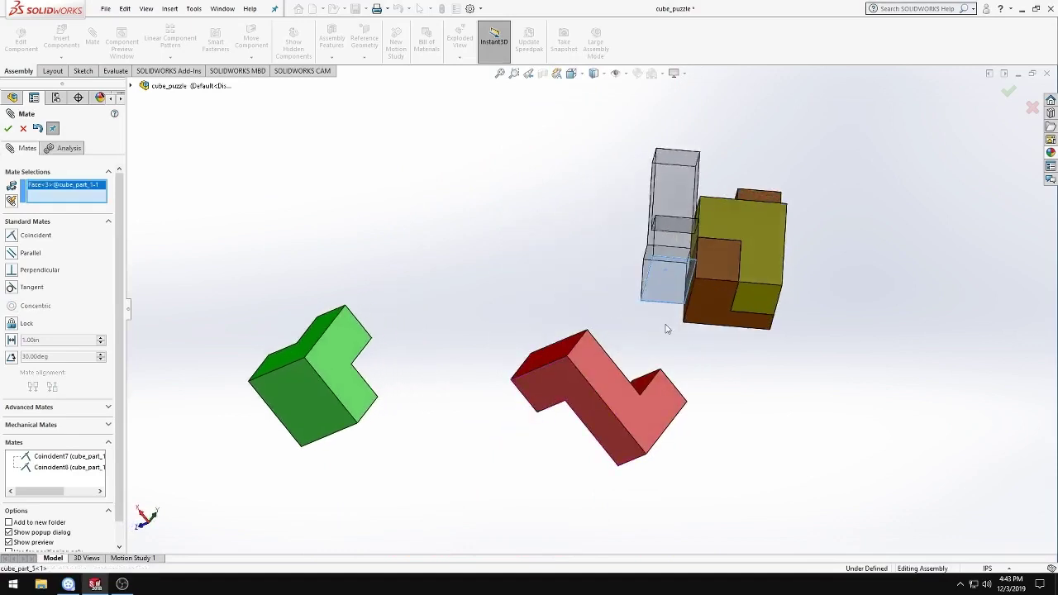
pyautogui.click(705, 310)
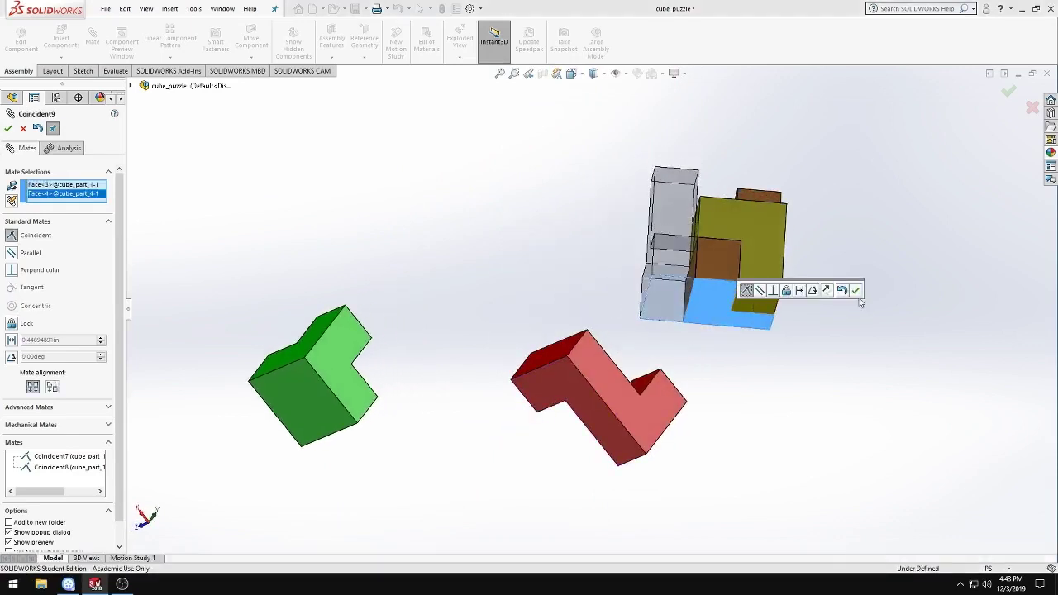
pyautogui.click(856, 290)
pyautogui.scroll(2, 583, 234)
pyautogui.moveTo(584, 234)
pyautogui.mouseDown(button='middle')
pyautogui.moveTo(619, 326)
pyautogui.moveTo(658, 340)
pyautogui.moveTo(517, 293)
pyautogui.moveTo(515, 239)
pyautogui.moveTo(470, 262)
pyautogui.moveTo(512, 274)
pyautogui.moveTo(237, 151)
pyautogui.mouseUp(button='middle')
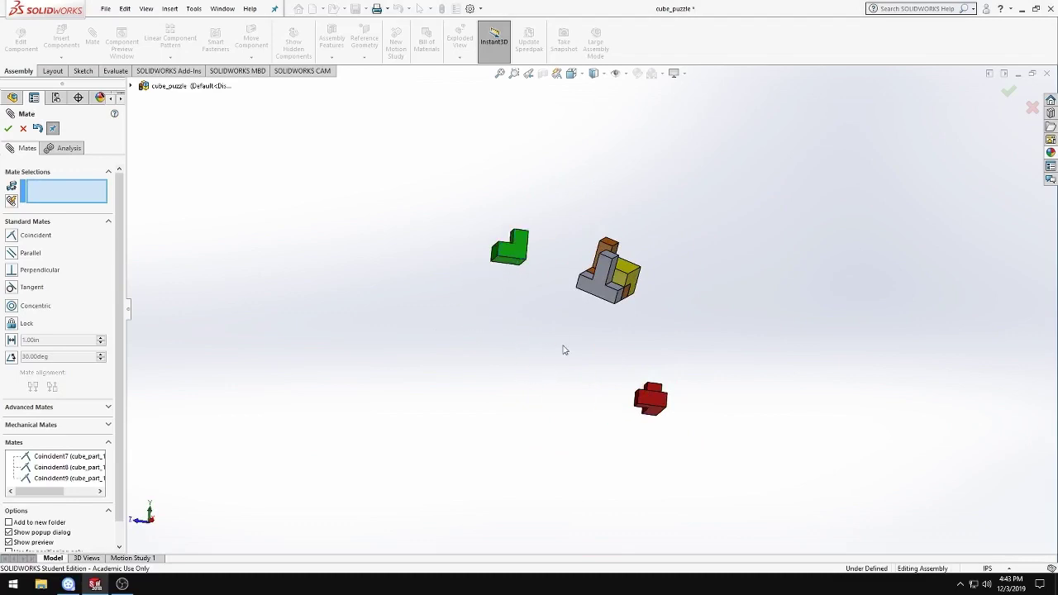
# - Rotate and move the green L-shaped piece so it lines up beside the cluster
pyautogui.scroll(-2, 581, 300)
pyautogui.moveTo(581, 300)
pyautogui.mouseDown(button='middle')
pyautogui.moveTo(532, 344)
pyautogui.moveTo(548, 366)
pyautogui.moveTo(538, 314)
pyautogui.mouseUp(button='middle')
pyautogui.moveTo(538, 310); pyautogui.dragTo(418, 125, button='right')
pyautogui.moveTo(511, 308)
pyautogui.mouseDown(button='right')
pyautogui.moveTo(472, 239)
pyautogui.moveTo(448, 345)
pyautogui.mouseUp(button='right')
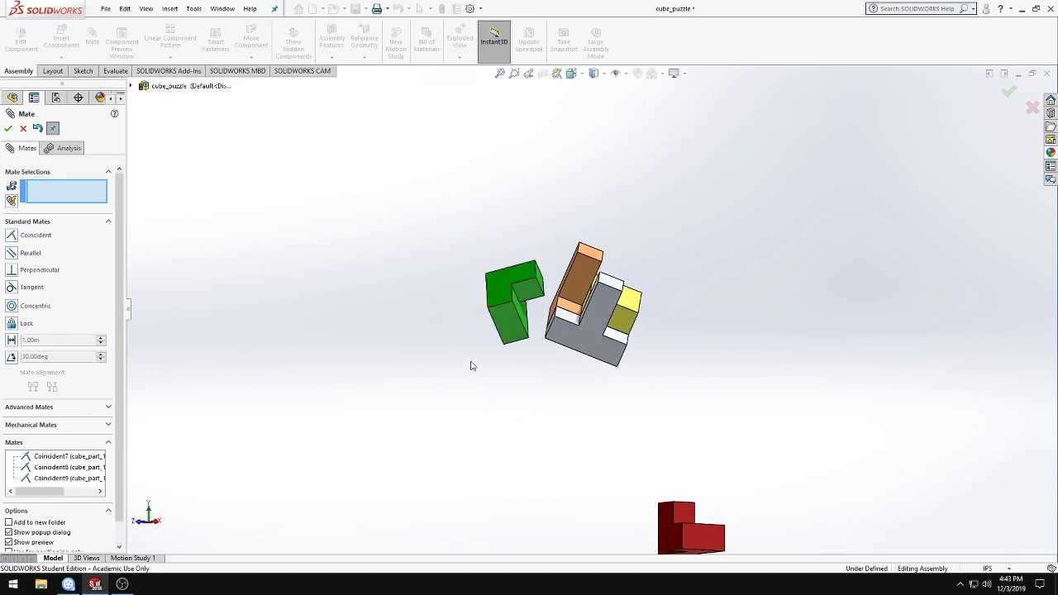
pyautogui.moveTo(494, 288)
pyautogui.mouseDown(button='right')
pyautogui.moveTo(543, 229)
pyautogui.moveTo(458, 234)
pyautogui.moveTo(510, 240)
pyautogui.moveTo(505, 353)
pyautogui.mouseUp(button='right')
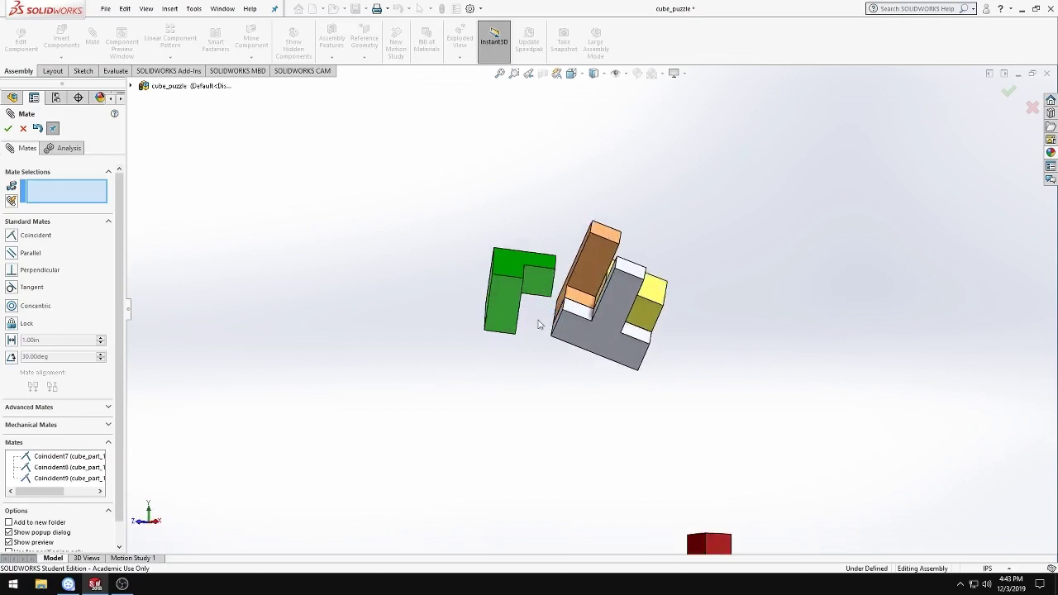
pyautogui.scroll(-4, 541, 347)
pyautogui.moveTo(546, 337); pyautogui.dragTo(490, 353, button='right')
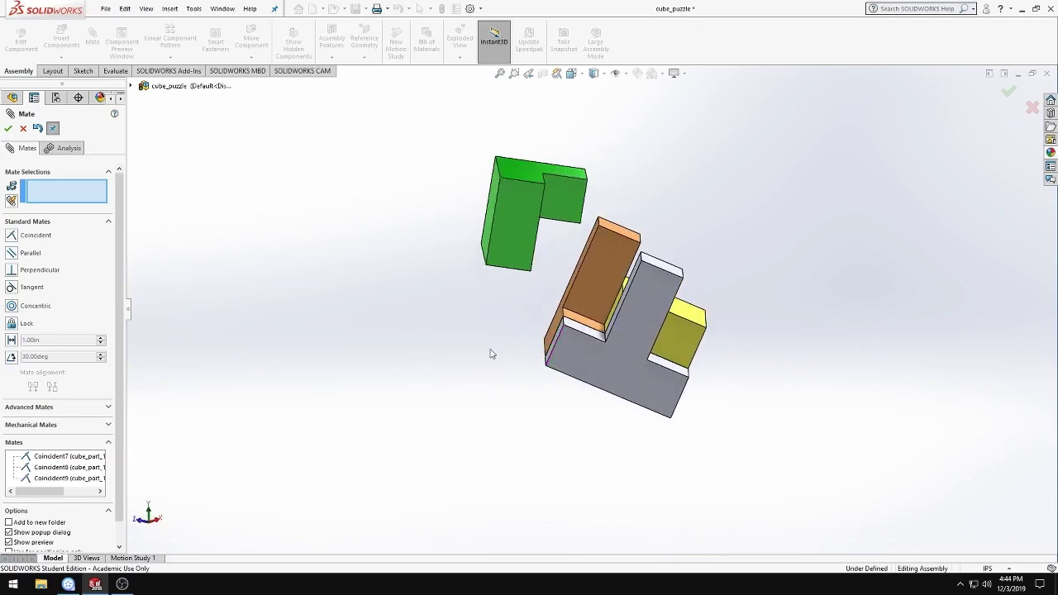
pyautogui.moveTo(507, 381); pyautogui.dragTo(514, 306, button='middle')
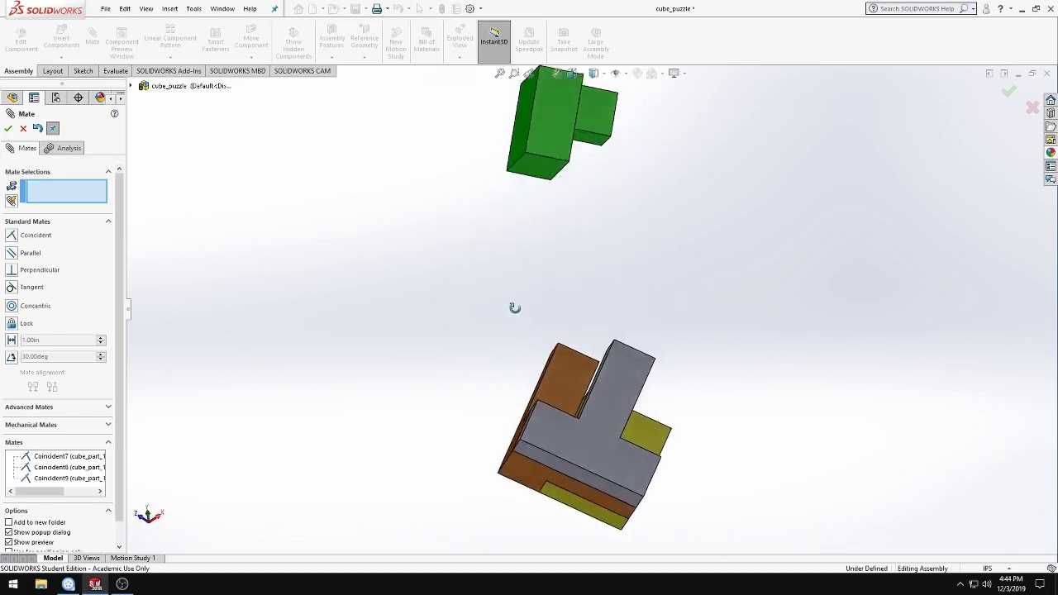
# - Mate a green face coincident with a brown face, then align a green edge with a brown edge
pyautogui.click(548, 177)
pyautogui.moveTo(517, 241)
pyautogui.mouseDown(button='middle')
pyautogui.moveTo(450, 414)
pyautogui.moveTo(565, 395)
pyautogui.mouseUp(button='middle')
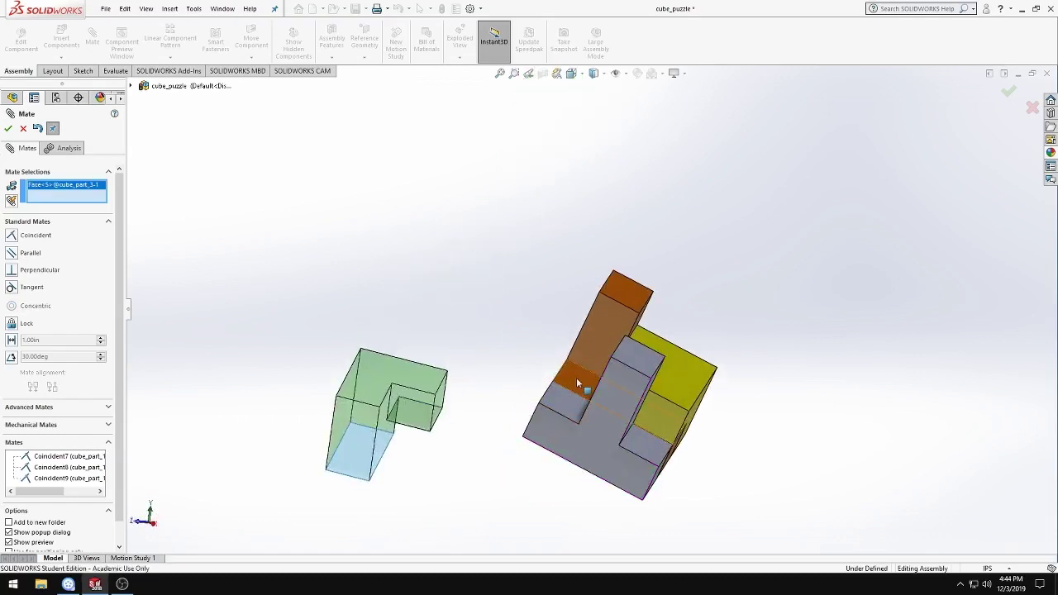
pyautogui.click(576, 377)
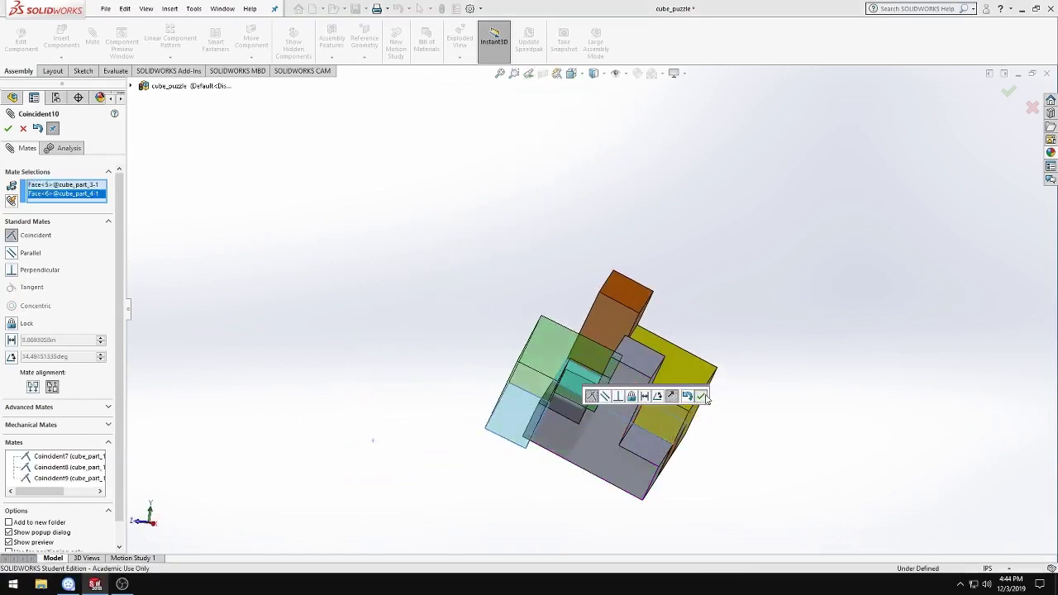
pyautogui.click(701, 396)
pyautogui.moveTo(760, 481)
pyautogui.mouseDown(button='middle')
pyautogui.moveTo(532, 468)
pyautogui.moveTo(460, 425)
pyautogui.mouseUp(button='middle')
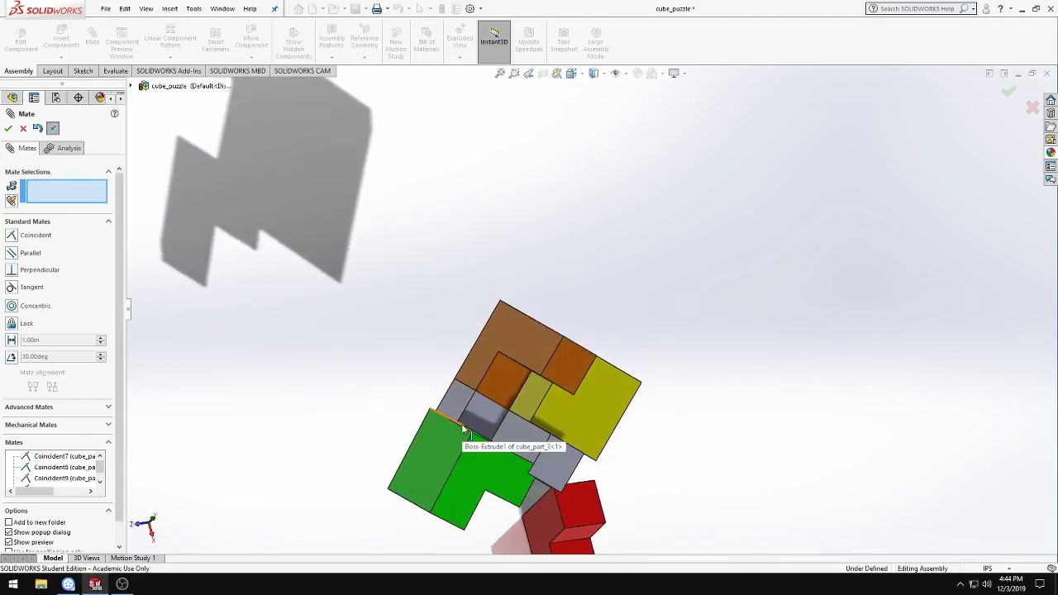
pyautogui.click(461, 428)
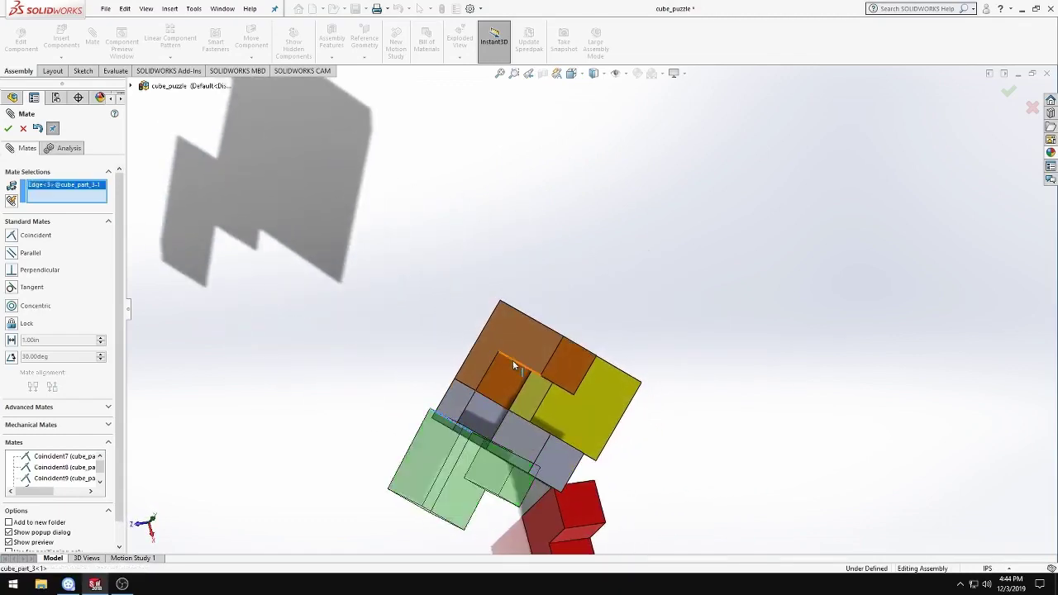
pyautogui.click(513, 361)
pyautogui.click(500, 377)
# - Add a coincident edge mate between the green piece and the grey piece, completing Coincident12
pyautogui.scroll(3, 473, 423)
pyautogui.moveTo(472, 423); pyautogui.dragTo(566, 352, button='middle')
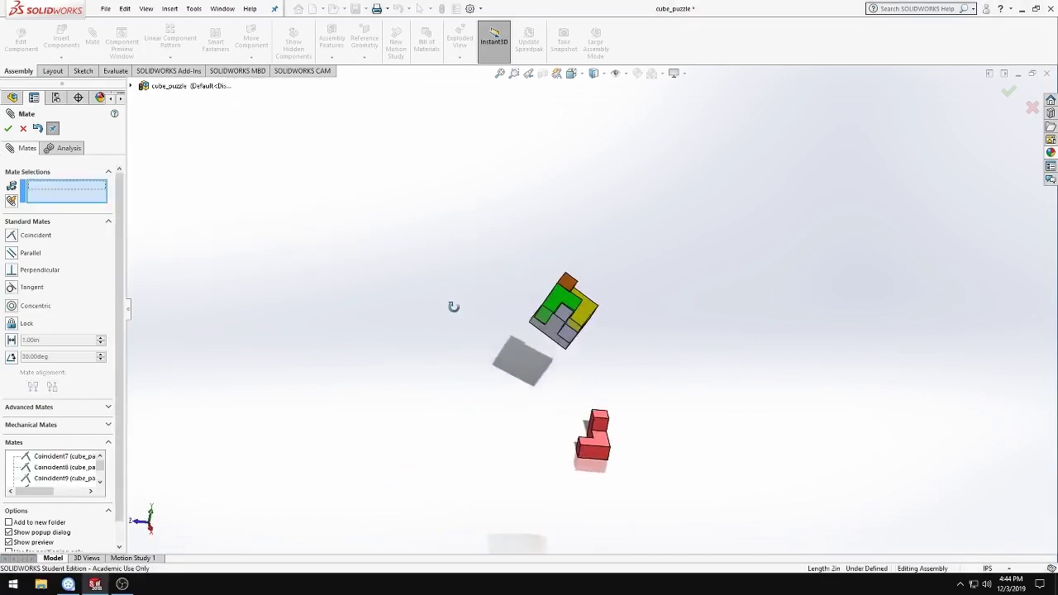
pyautogui.scroll(-5, 566, 352)
pyautogui.scroll(-2, 566, 352)
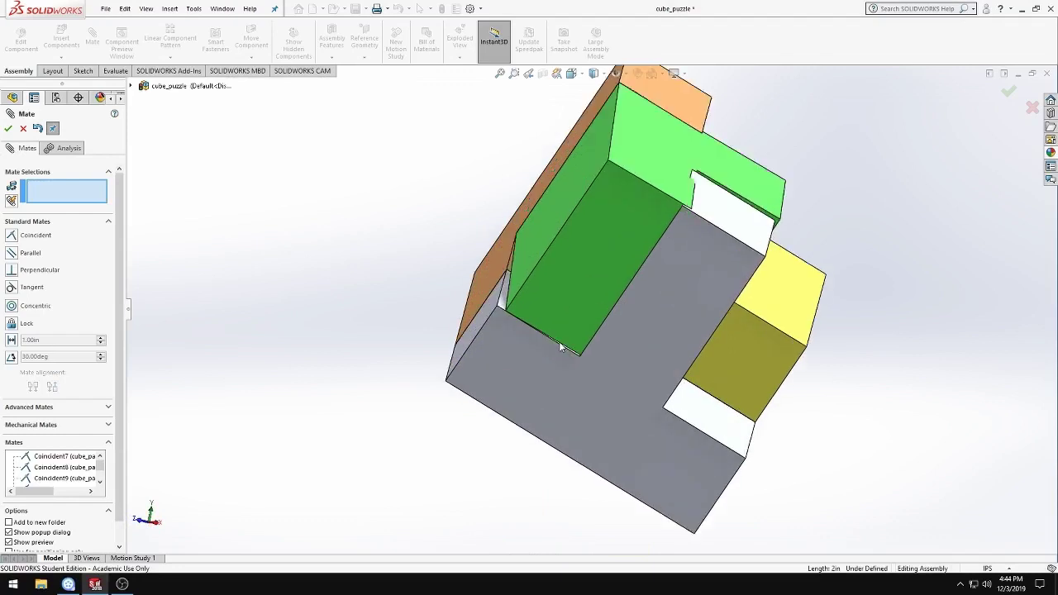
pyautogui.moveTo(359, 316); pyautogui.dragTo(386, 334, button='middle')
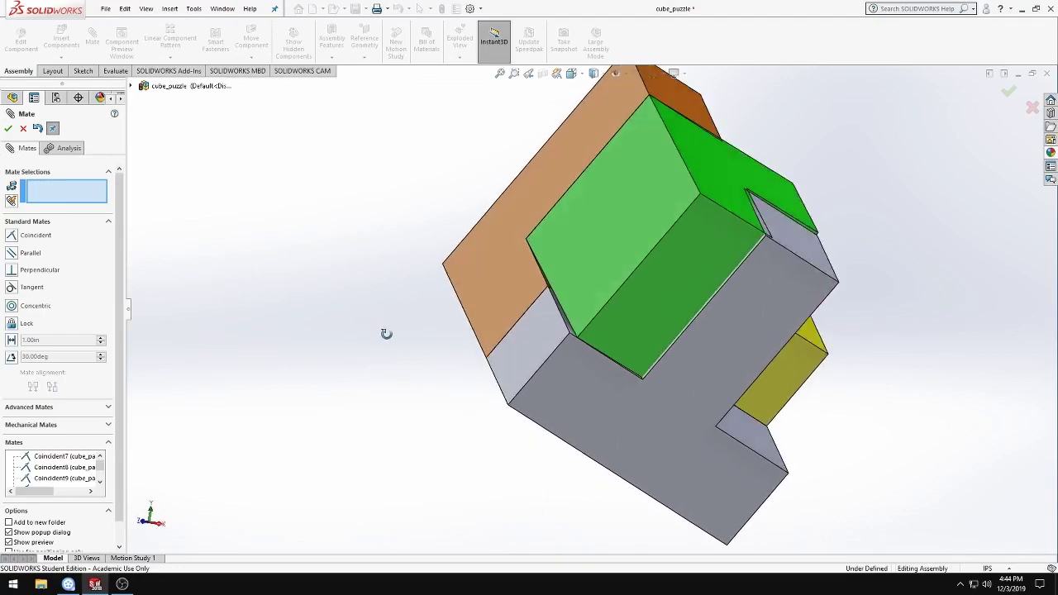
pyautogui.click(562, 324)
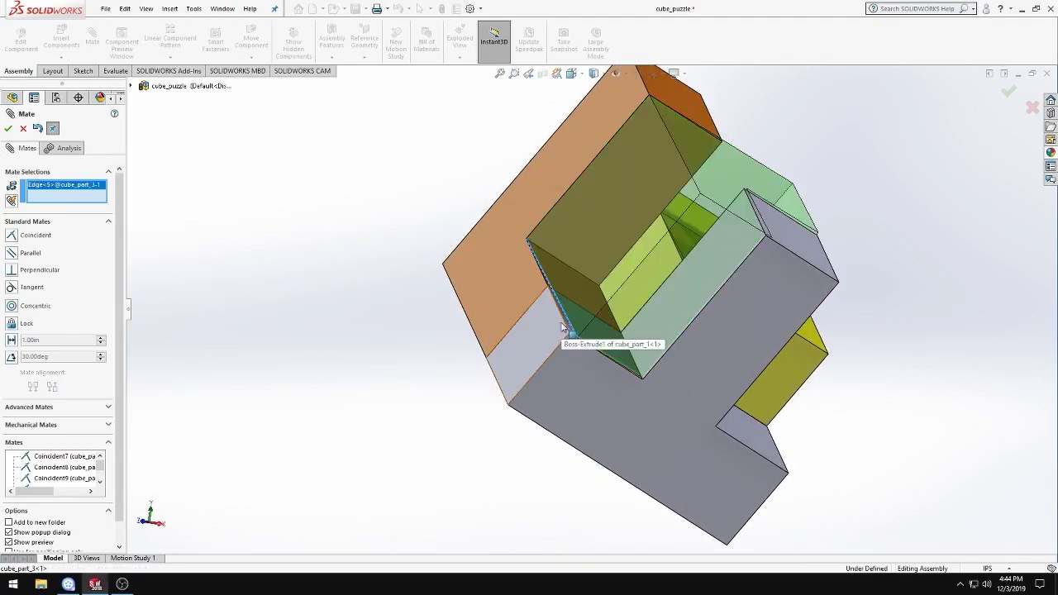
pyautogui.click(564, 327)
pyautogui.click(694, 350)
# - Orbit around the four-piece cluster to bring the red piece into view
pyautogui.scroll(5, 785, 381)
pyautogui.moveTo(784, 394)
pyautogui.mouseDown(button='middle')
pyautogui.moveTo(711, 345)
pyautogui.moveTo(604, 403)
pyautogui.moveTo(725, 392)
pyautogui.mouseUp(button='middle')
pyautogui.scroll(3, 649, 449)
pyautogui.keyDown('ctrl'); pyautogui.moveTo(649, 448); pyautogui.dragTo(642, 366, button='middle'); pyautogui.keyUp('ctrl')
pyautogui.scroll(-3, 642, 392)
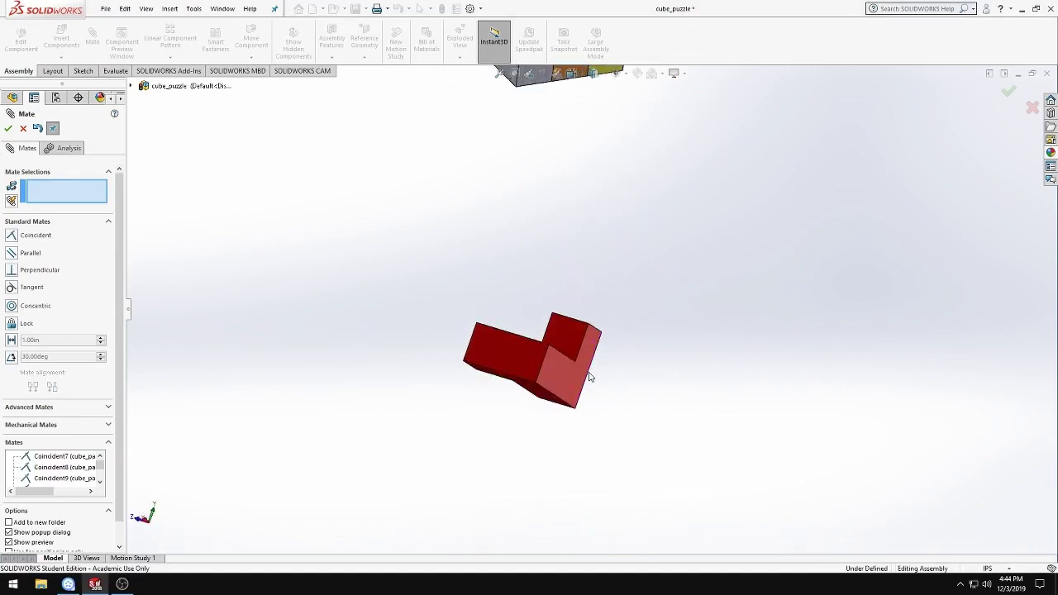
# - Mate a face of the red piece coincident with a brown face
pyautogui.keyDown('ctrl'); pyautogui.moveTo(539, 326); pyautogui.dragTo(559, 226, button='middle'); pyautogui.keyUp('ctrl')
pyautogui.scroll(3, 628, 201)
pyautogui.scroll(1, 626, 199)
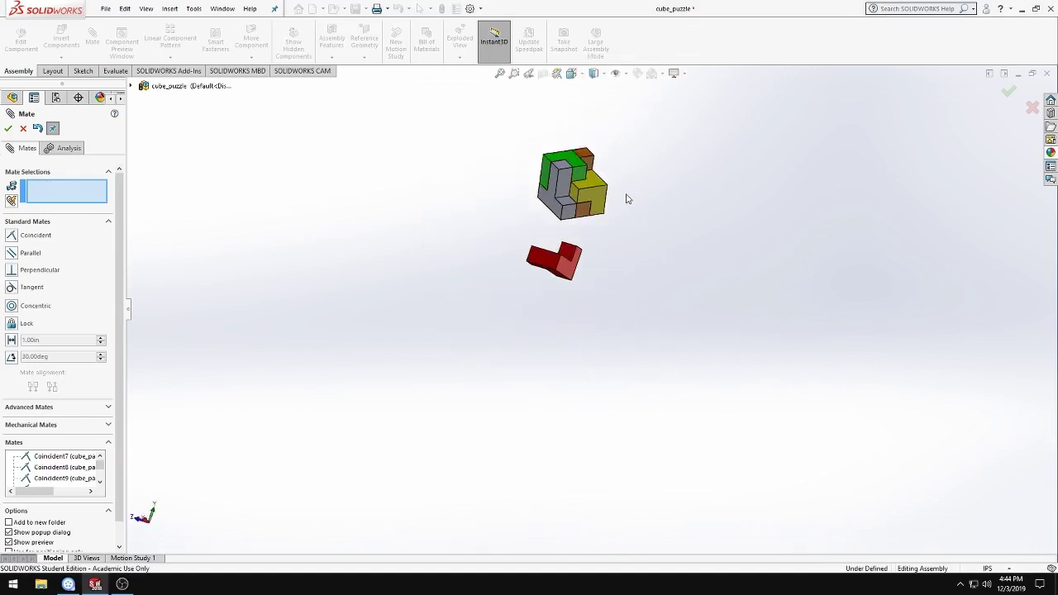
pyautogui.scroll(-3, 603, 257)
pyautogui.moveTo(603, 415)
pyautogui.mouseDown(button='middle')
pyautogui.moveTo(580, 396)
pyautogui.moveTo(614, 356)
pyautogui.moveTo(624, 377)
pyautogui.mouseUp(button='middle')
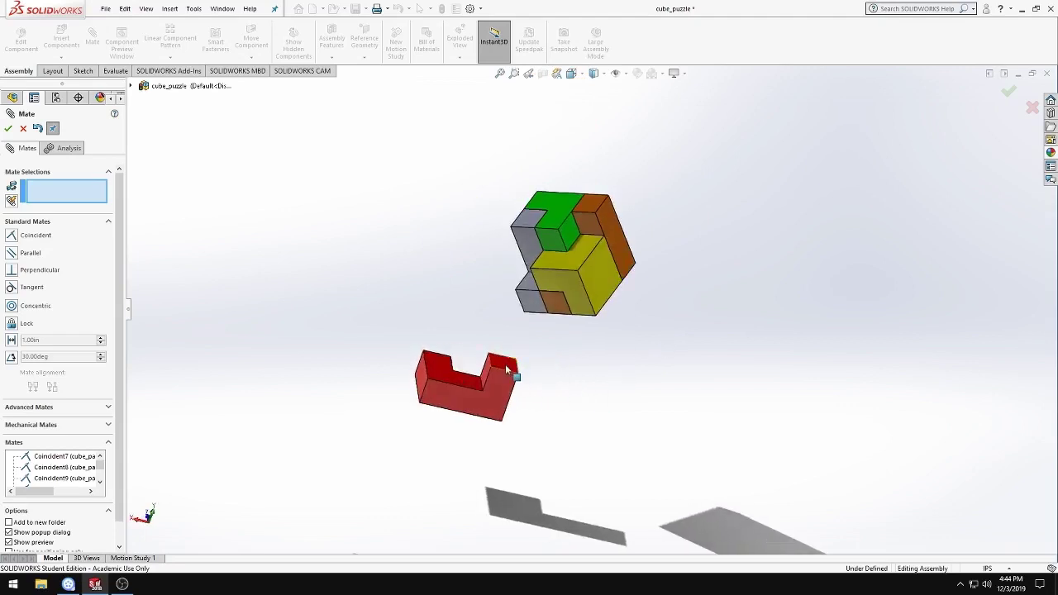
pyautogui.click(506, 368)
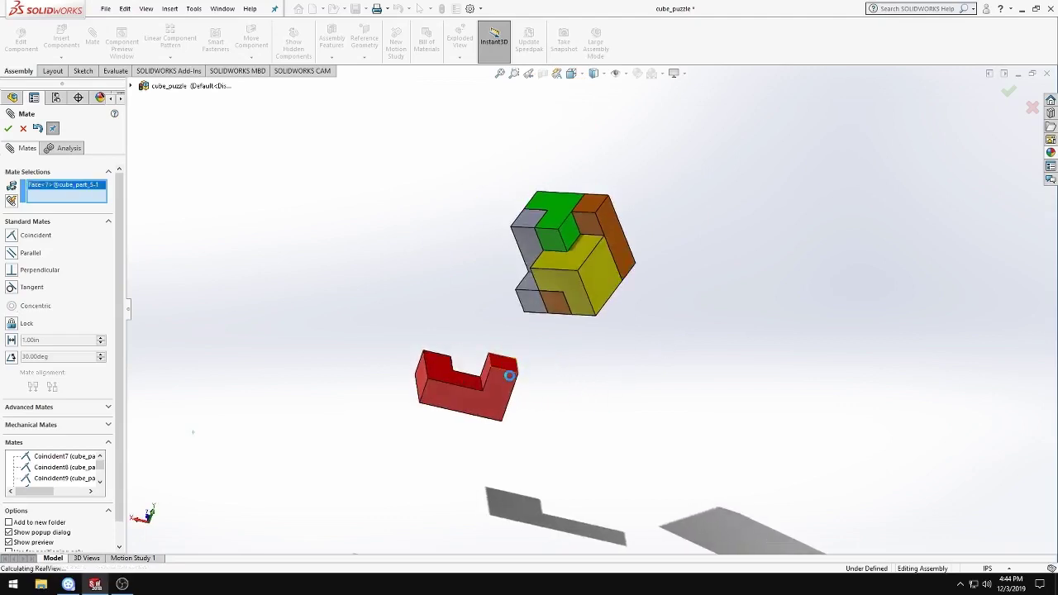
pyautogui.click(587, 222)
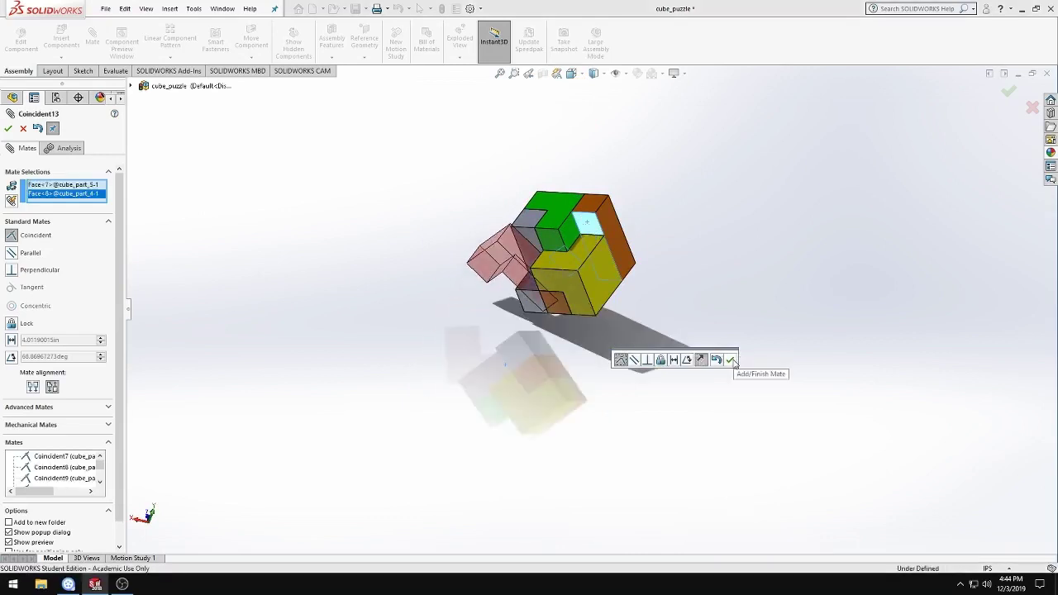
pyautogui.click(731, 360)
# - Drag the red piece onto the cube and mate it against the yellow face
pyautogui.moveTo(522, 267); pyautogui.dragTo(488, 214)
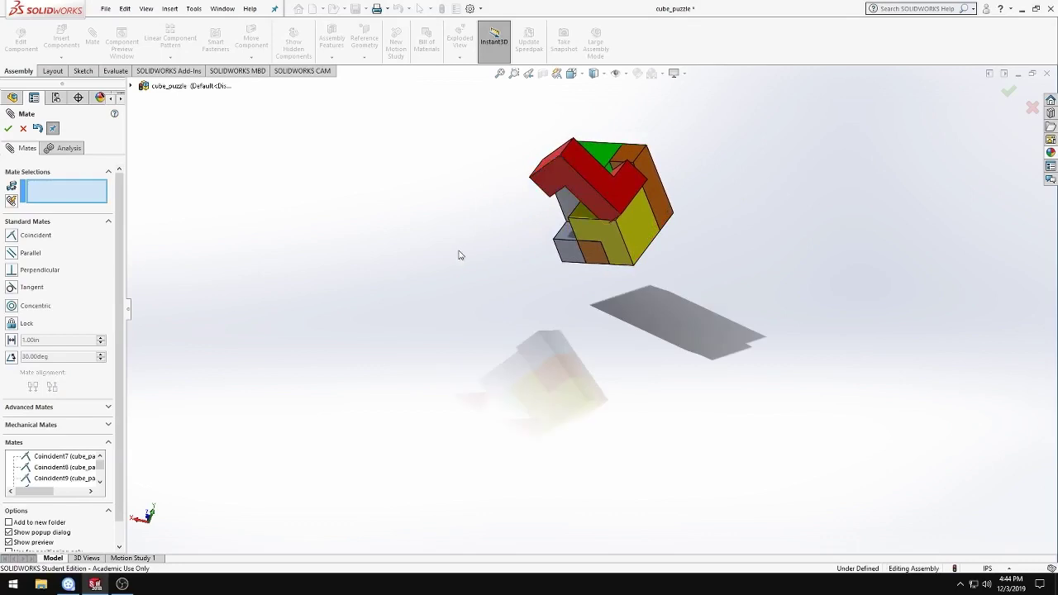
pyautogui.moveTo(460, 255); pyautogui.dragTo(619, 194, button='middle')
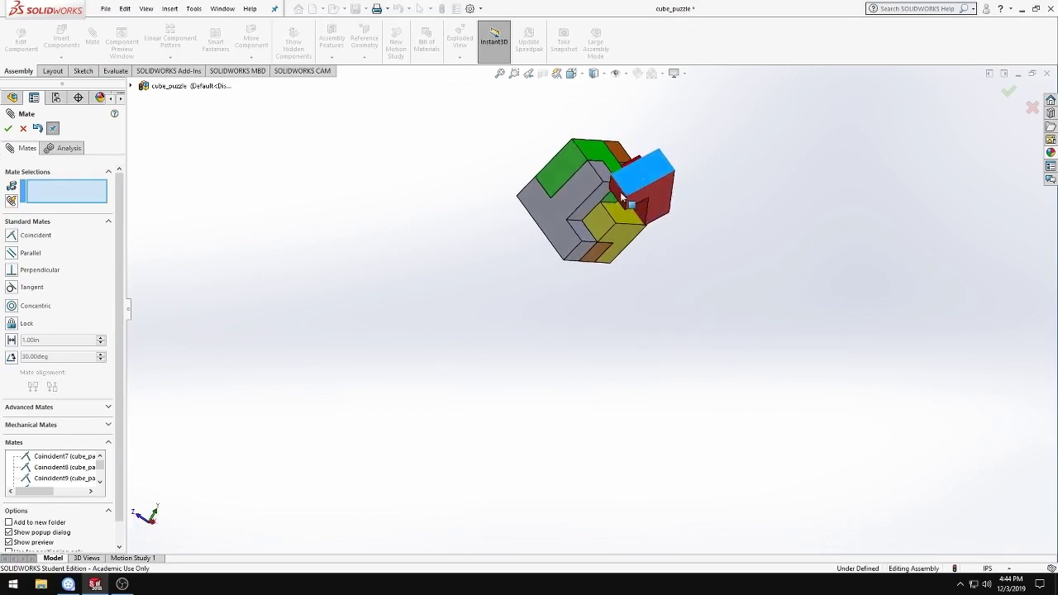
pyautogui.moveTo(620, 192)
pyautogui.mouseDown()
pyautogui.moveTo(647, 262)
pyautogui.moveTo(607, 188)
pyautogui.moveTo(595, 321)
pyautogui.mouseUp()
pyautogui.scroll(-3, 614, 287)
pyautogui.moveTo(614, 288); pyautogui.dragTo(518, 201, button='middle')
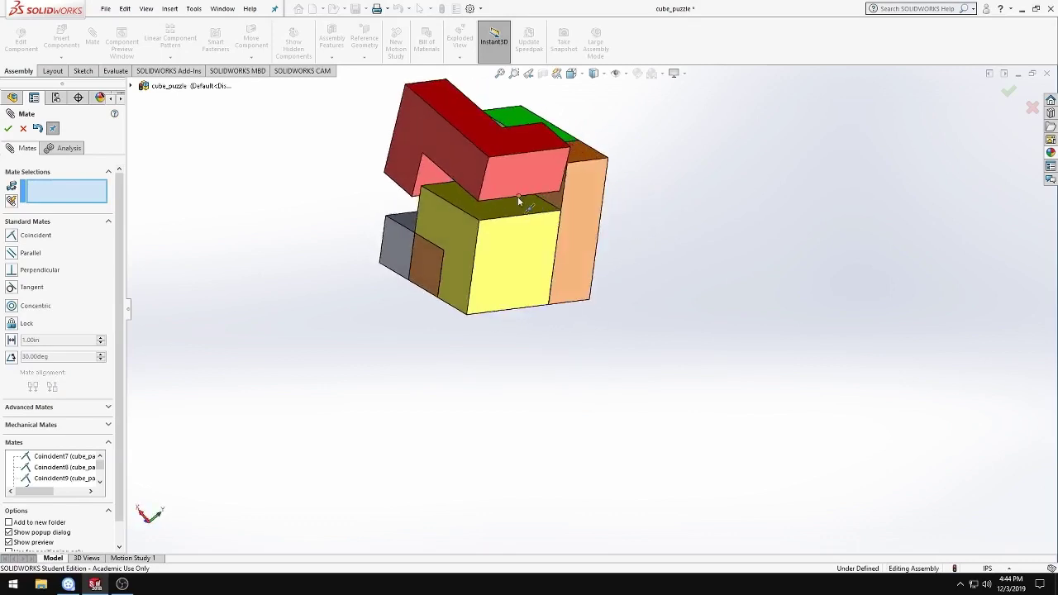
pyautogui.click(541, 239)
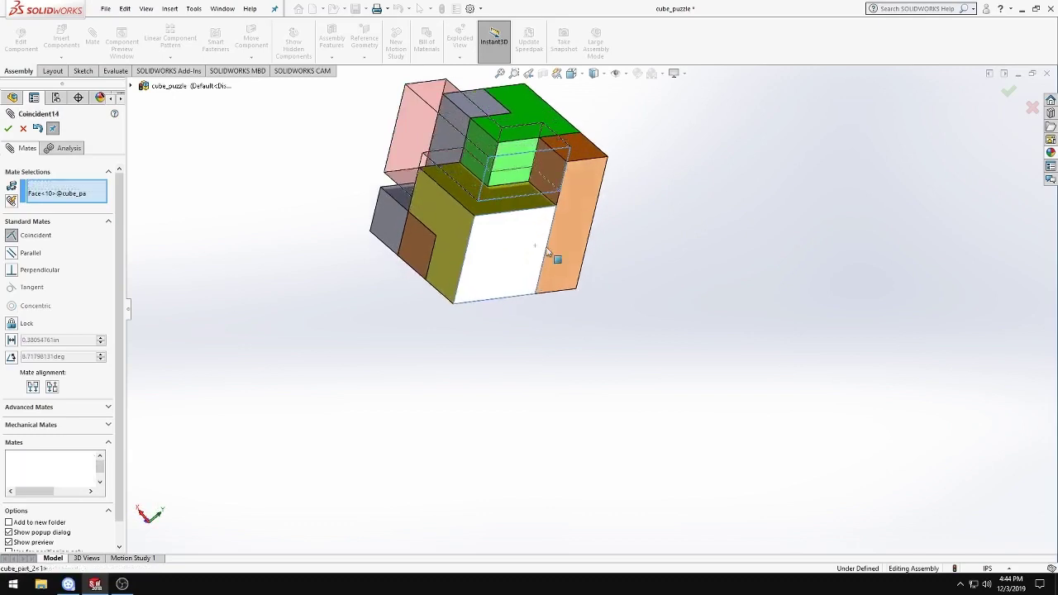
pyautogui.click(702, 243)
# - Align an edge of the red piece with the matching cube edge, completing Coincident15
pyautogui.scroll(3, 514, 238)
pyautogui.moveTo(478, 326)
pyautogui.mouseDown(button='middle')
pyautogui.moveTo(523, 318)
pyautogui.moveTo(613, 397)
pyautogui.mouseUp(button='middle')
pyautogui.scroll(-4, 601, 319)
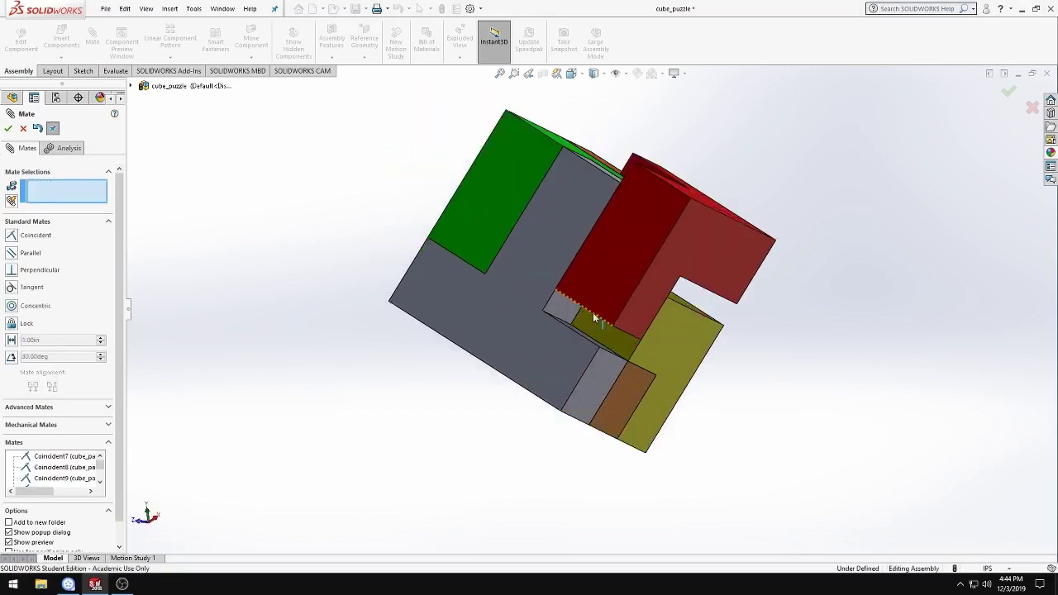
pyautogui.click(577, 308)
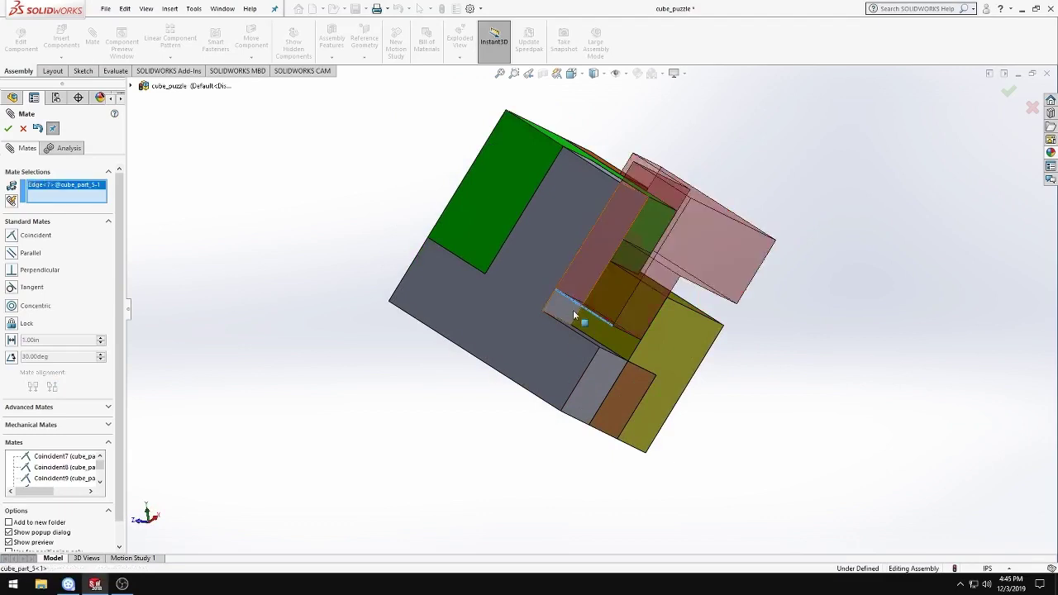
pyautogui.click(576, 335)
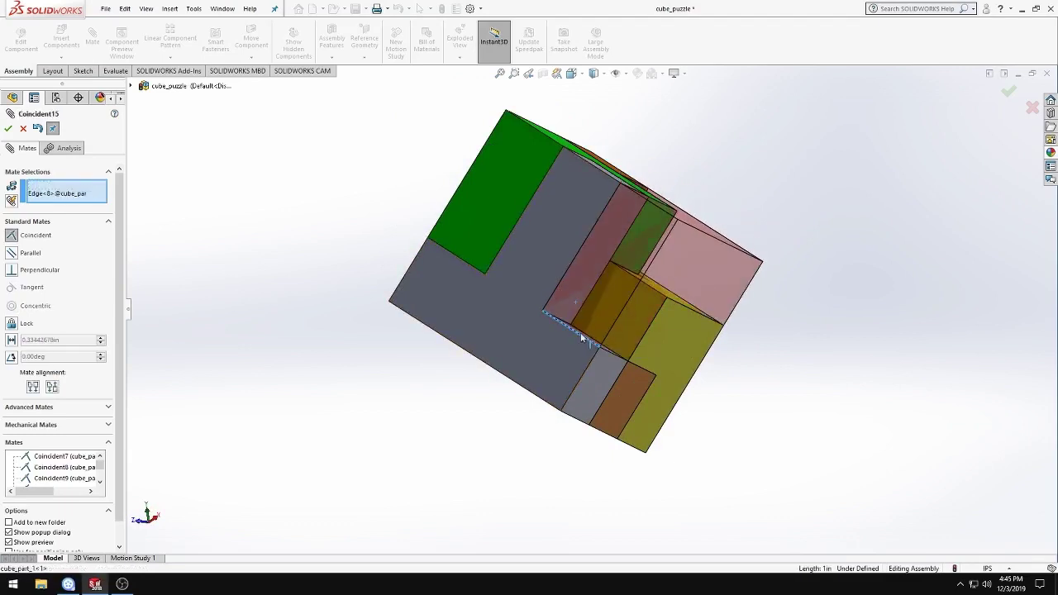
pyautogui.click(704, 354)
# - Orbit the finished five-piece cube to inspect it from several sides
pyautogui.scroll(4, 752, 333)
pyautogui.moveTo(750, 366)
pyautogui.mouseDown(button='middle')
pyautogui.moveTo(547, 351)
pyautogui.moveTo(635, 425)
pyautogui.moveTo(890, 470)
pyautogui.moveTo(448, 276)
pyautogui.moveTo(482, 358)
pyautogui.moveTo(834, 449)
pyautogui.moveTo(271, 199)
pyautogui.moveTo(502, 366)
pyautogui.moveTo(821, 275)
pyautogui.mouseUp(button='middle')
pyautogui.scroll(-2, 537, 330)
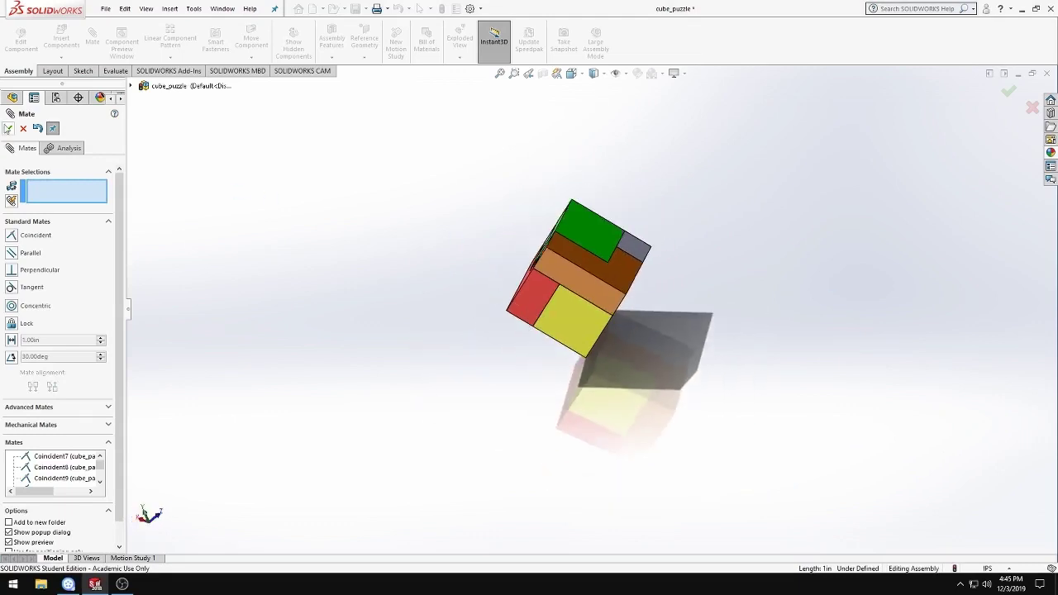
pyautogui.scroll(3, 669, 342)
pyautogui.scroll(3, 590, 339)
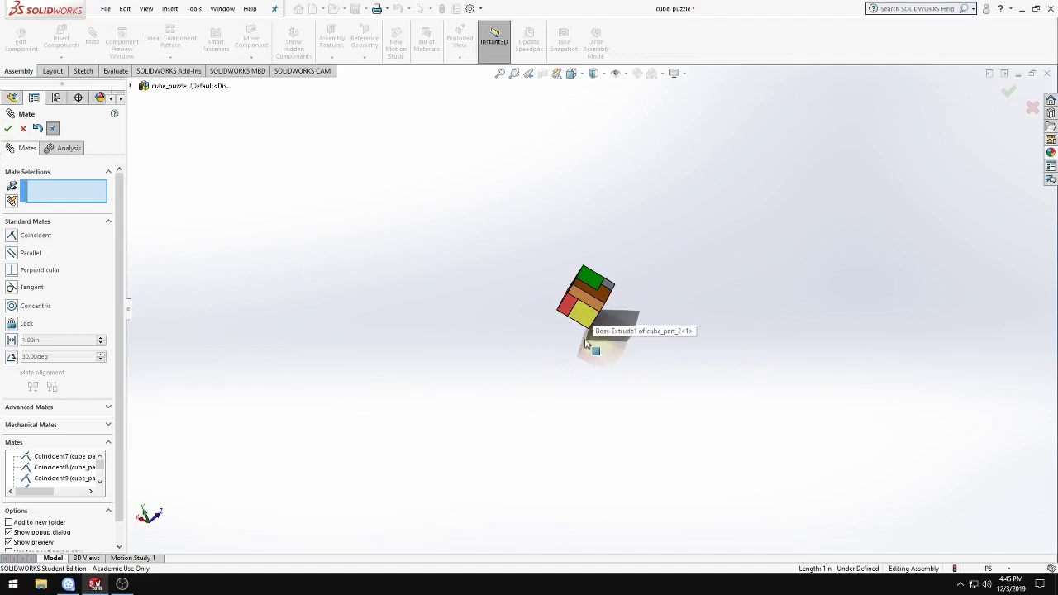
pyautogui.moveTo(590, 339); pyautogui.dragTo(580, 195, button='middle')
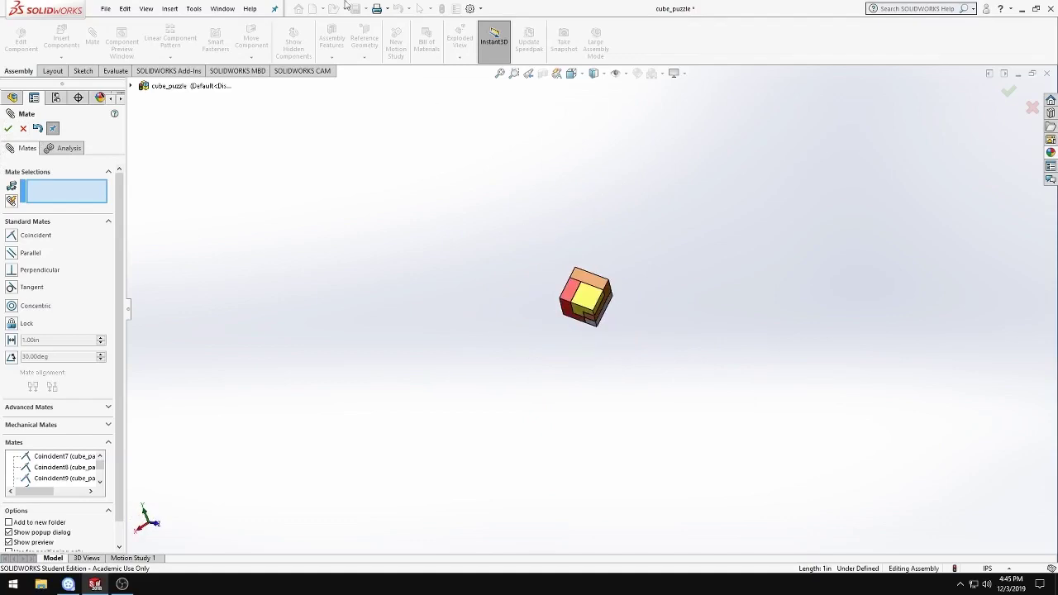